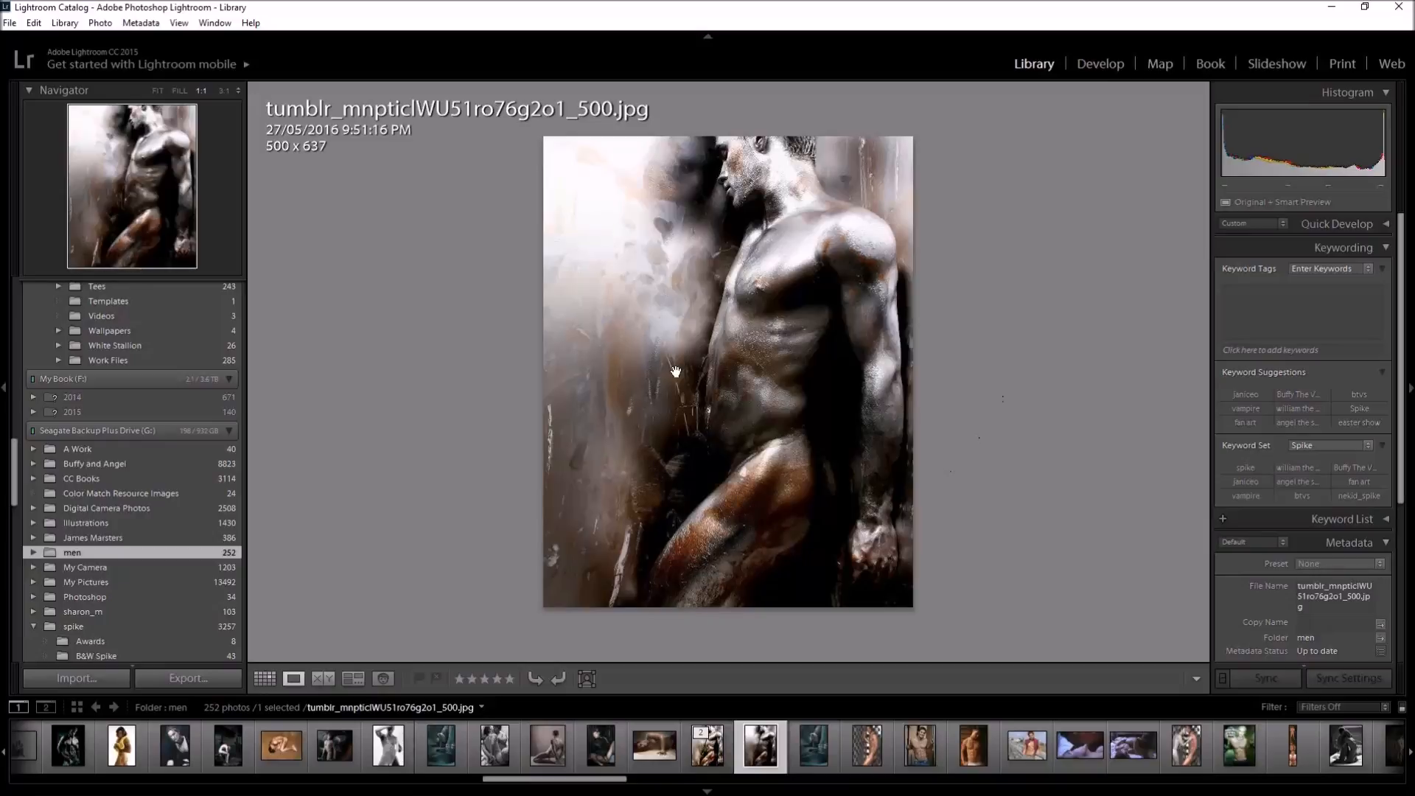
Open the selected photo in the Develop module and look through the adjustment settings from Basic to Effects
click(1098, 69)
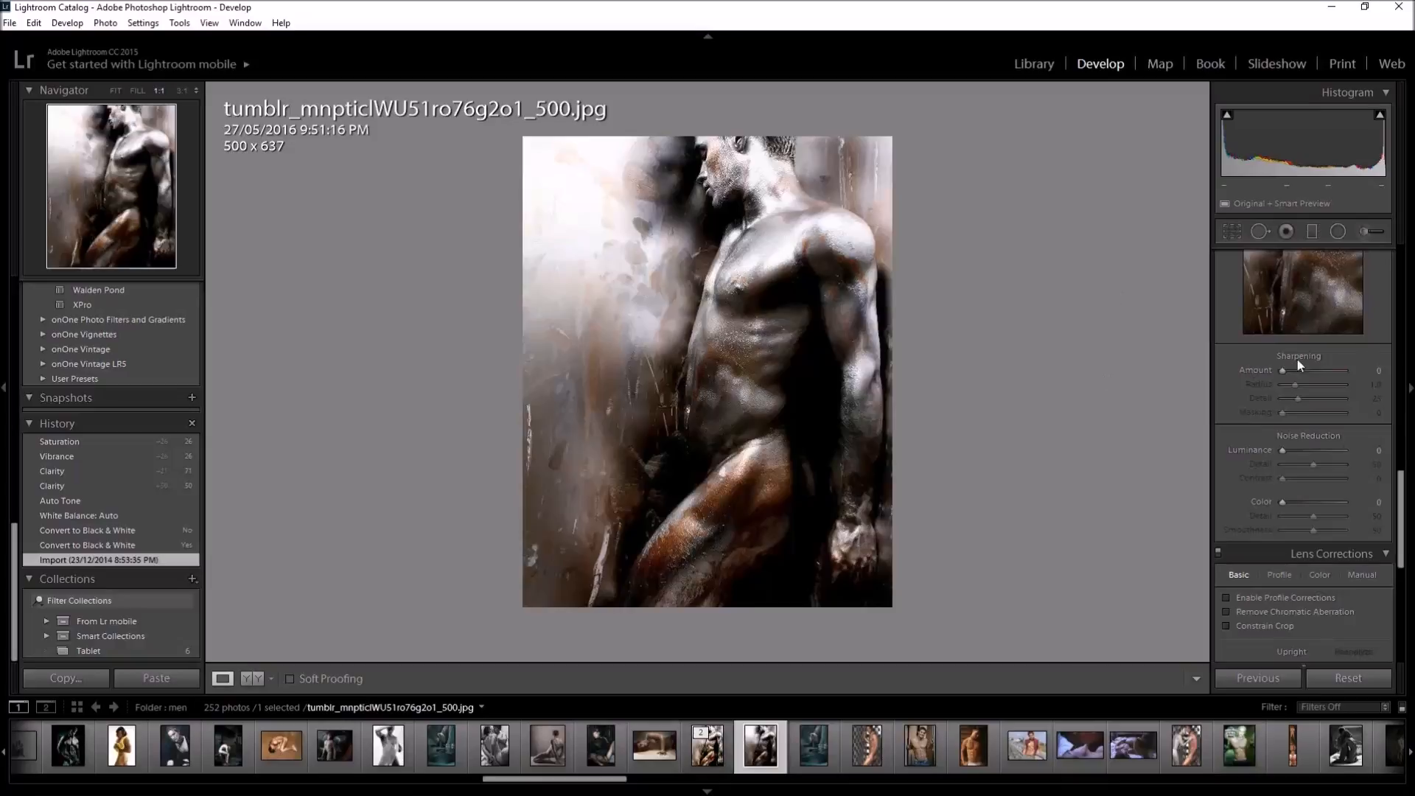
scroll(1367, 336, down, 5)
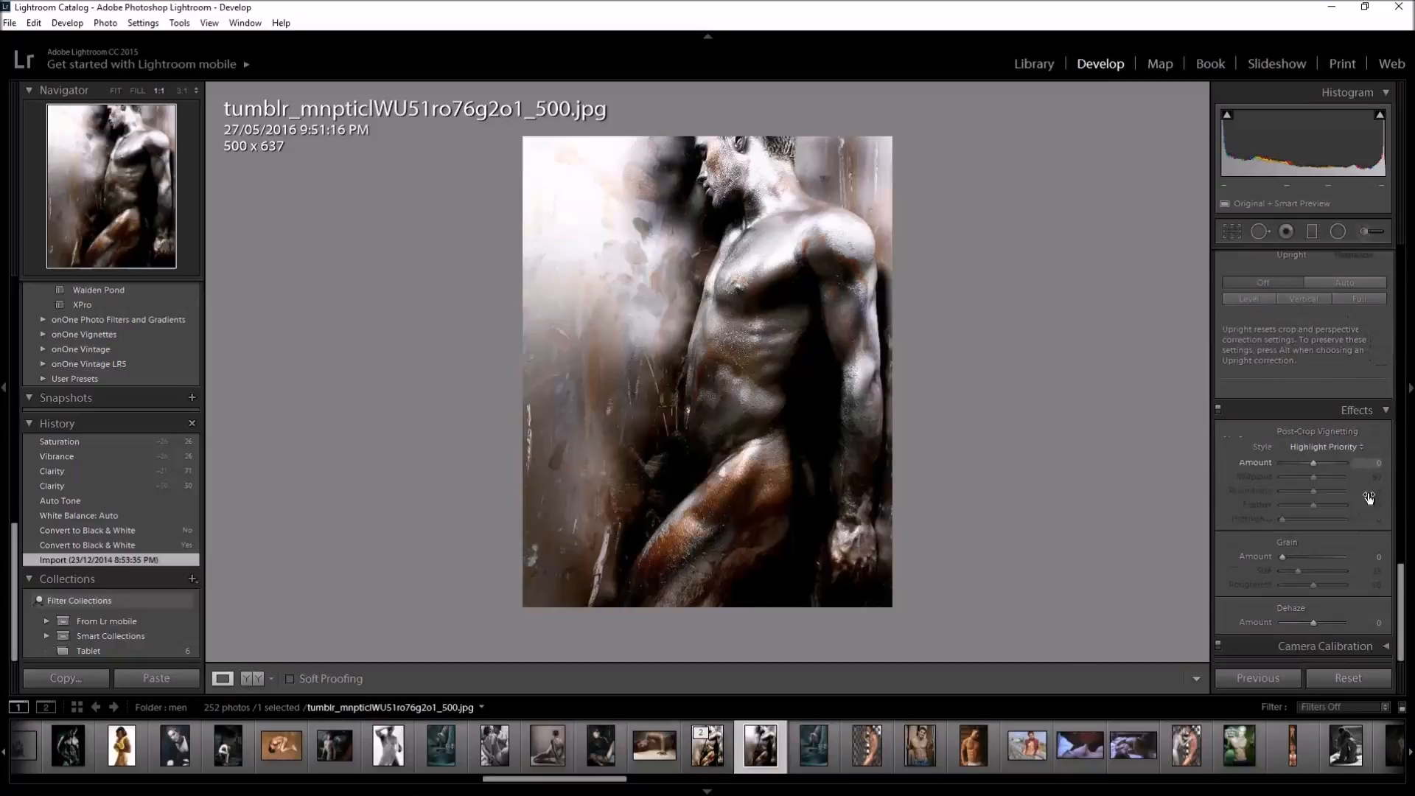
scroll(1364, 523, up, 10)
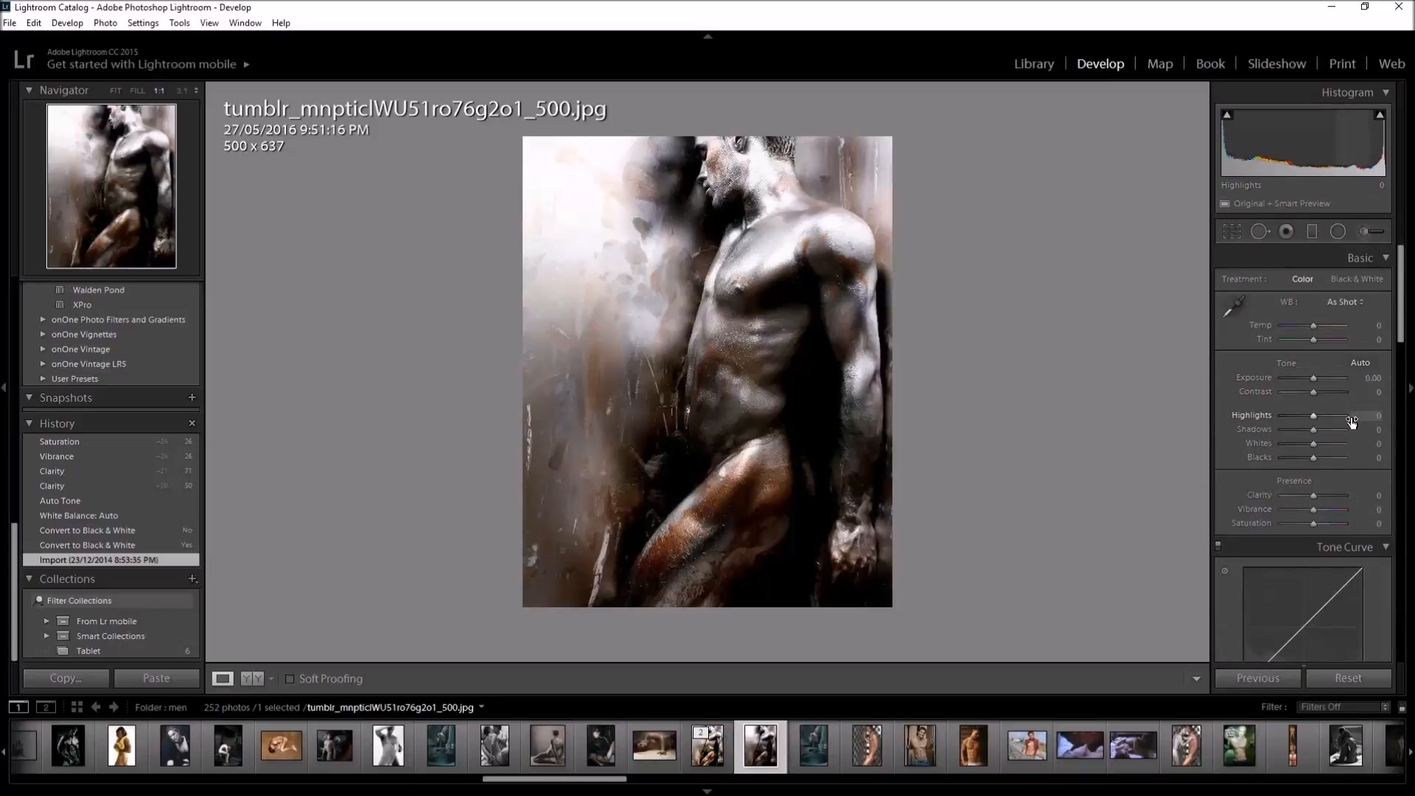
scroll(1343, 458, down, 4)
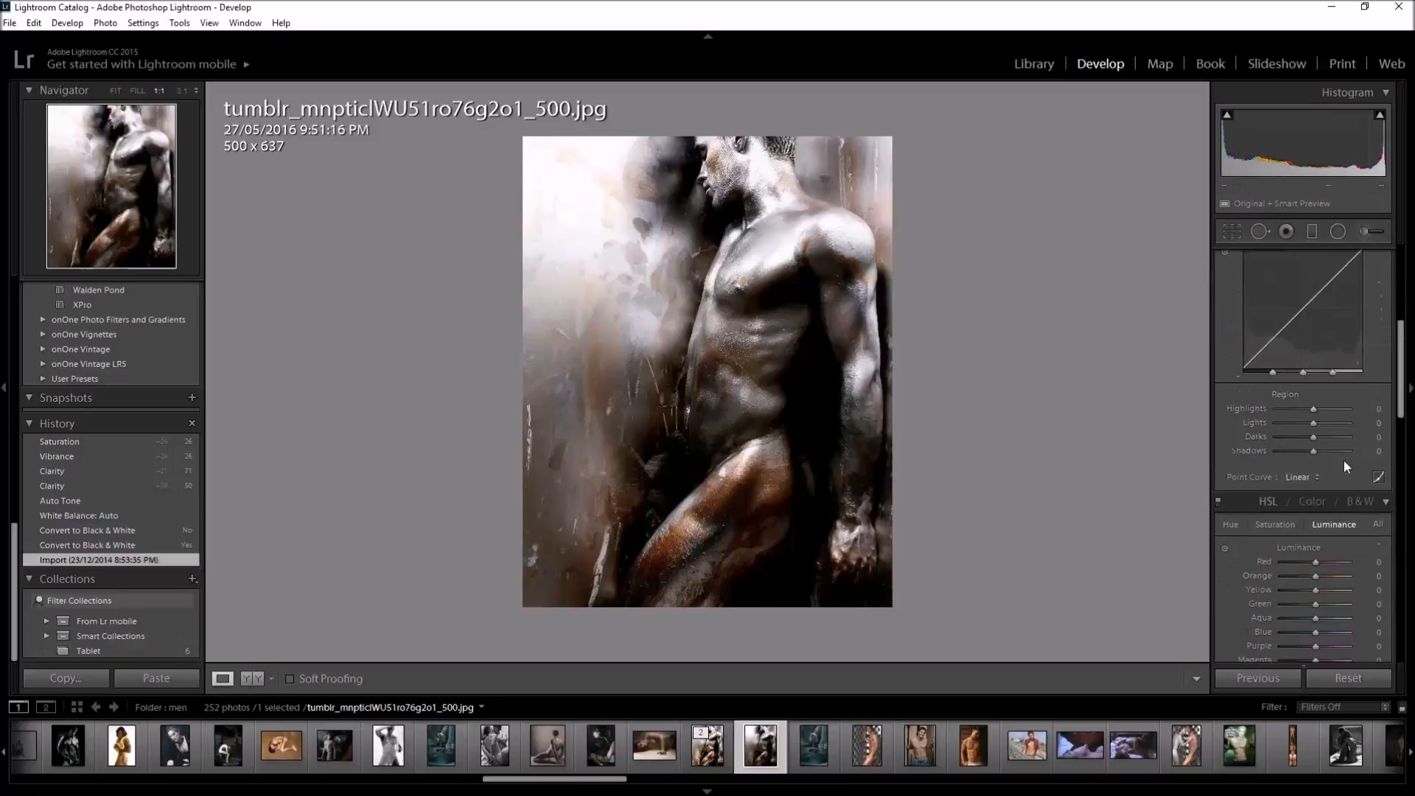
scroll(1343, 466, down, 6)
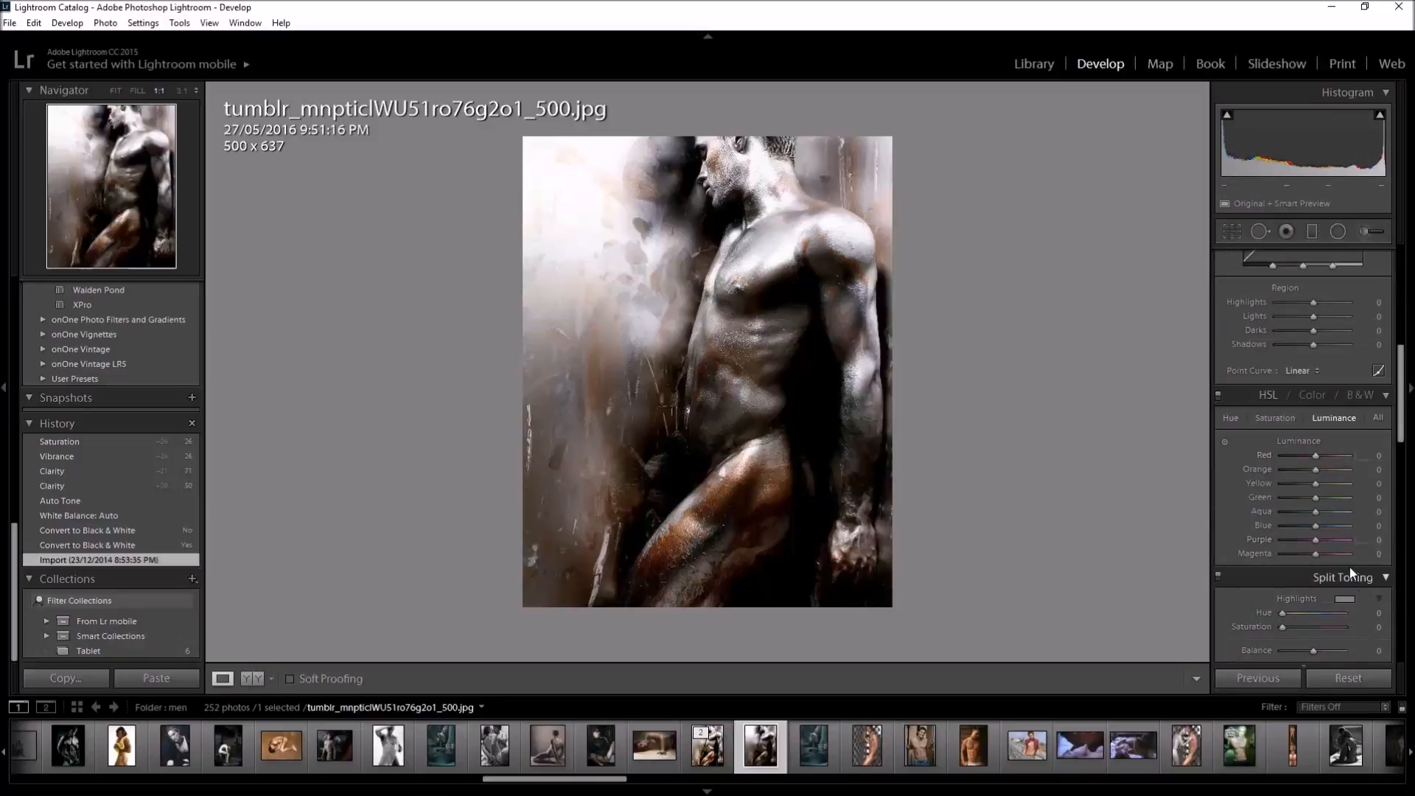
scroll(1350, 567, down, 2)
scroll(1350, 567, up, 4)
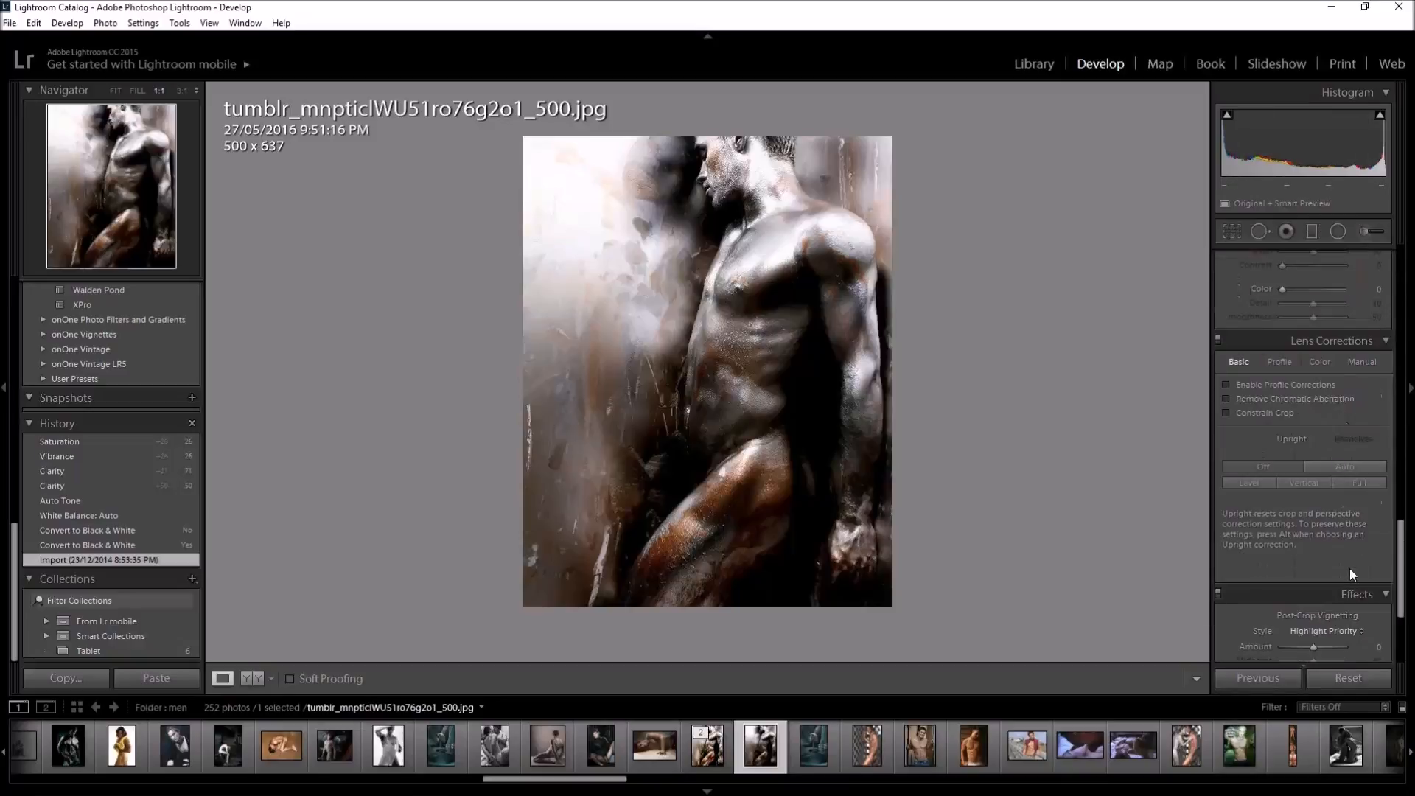
scroll(1350, 568, up, 3)
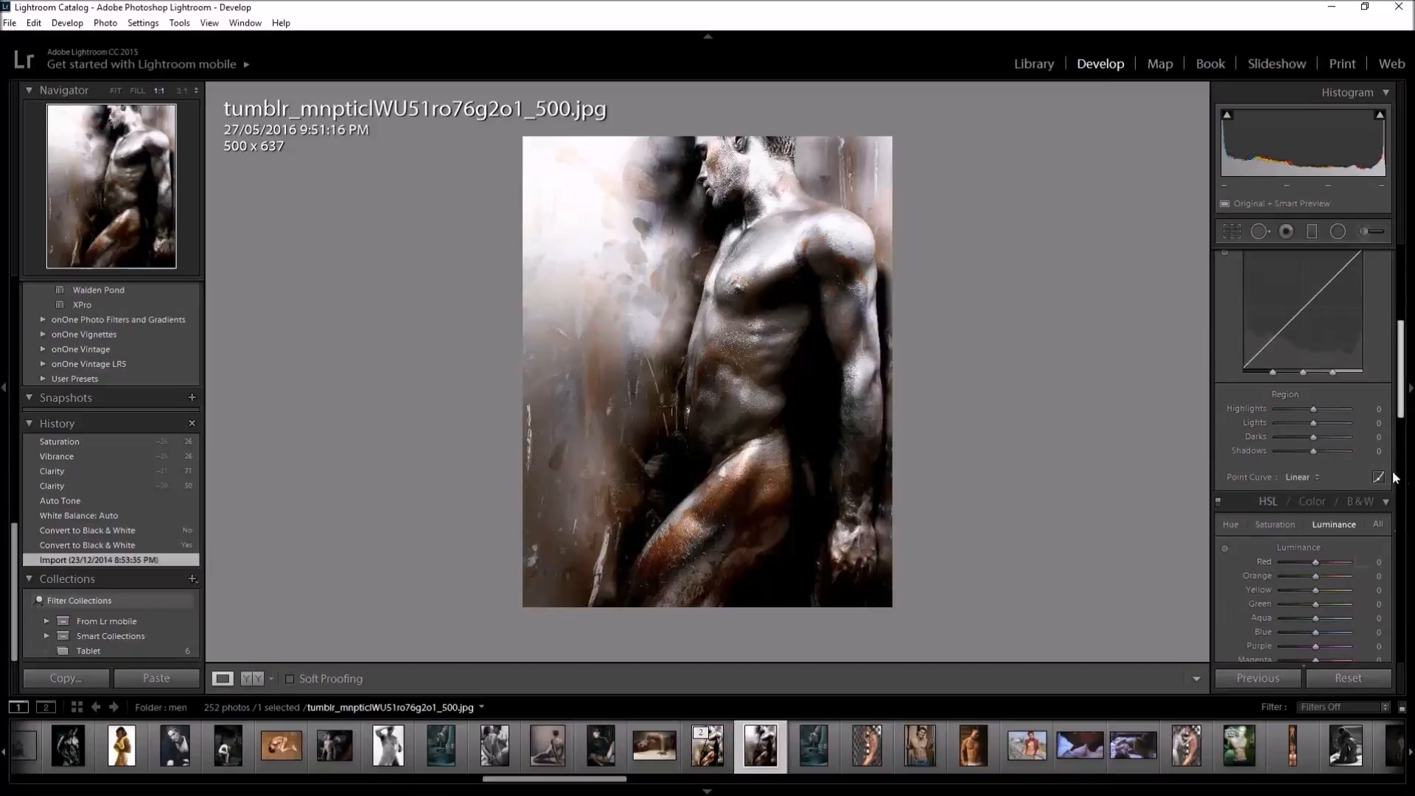
scroll(1355, 452, up, 4)
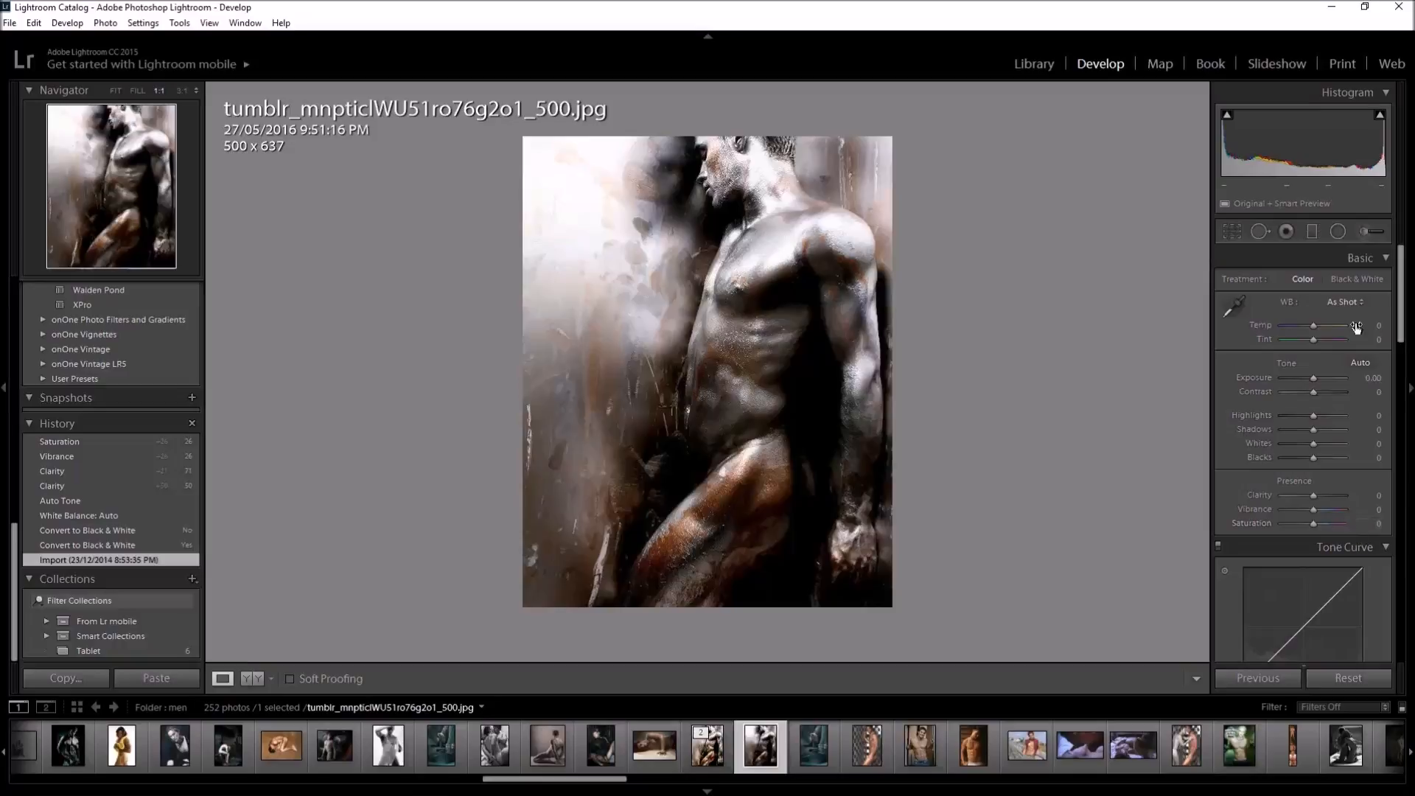
Set the photo's white balance to Auto, compare it with As Shot, and return it to Auto
click(1355, 302)
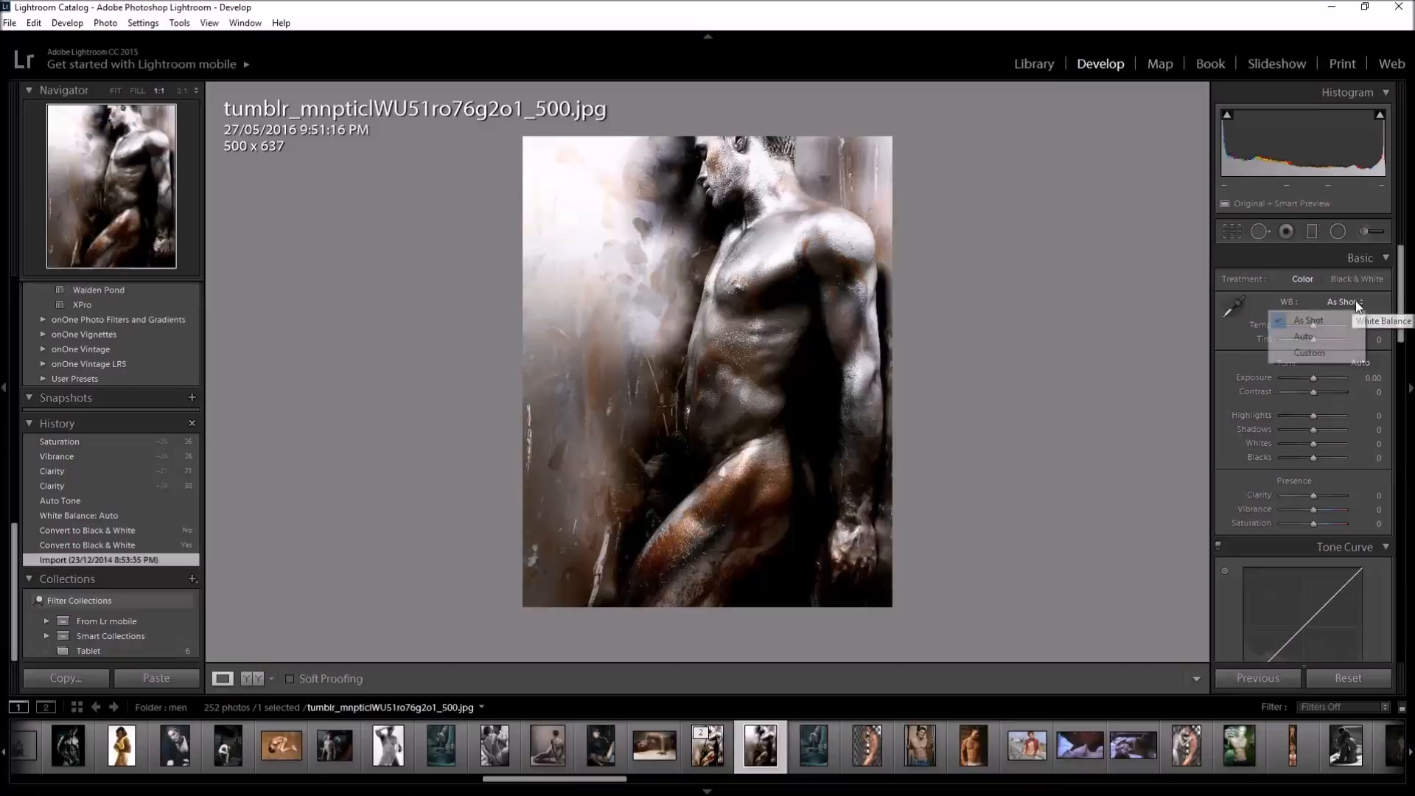
click(1302, 338)
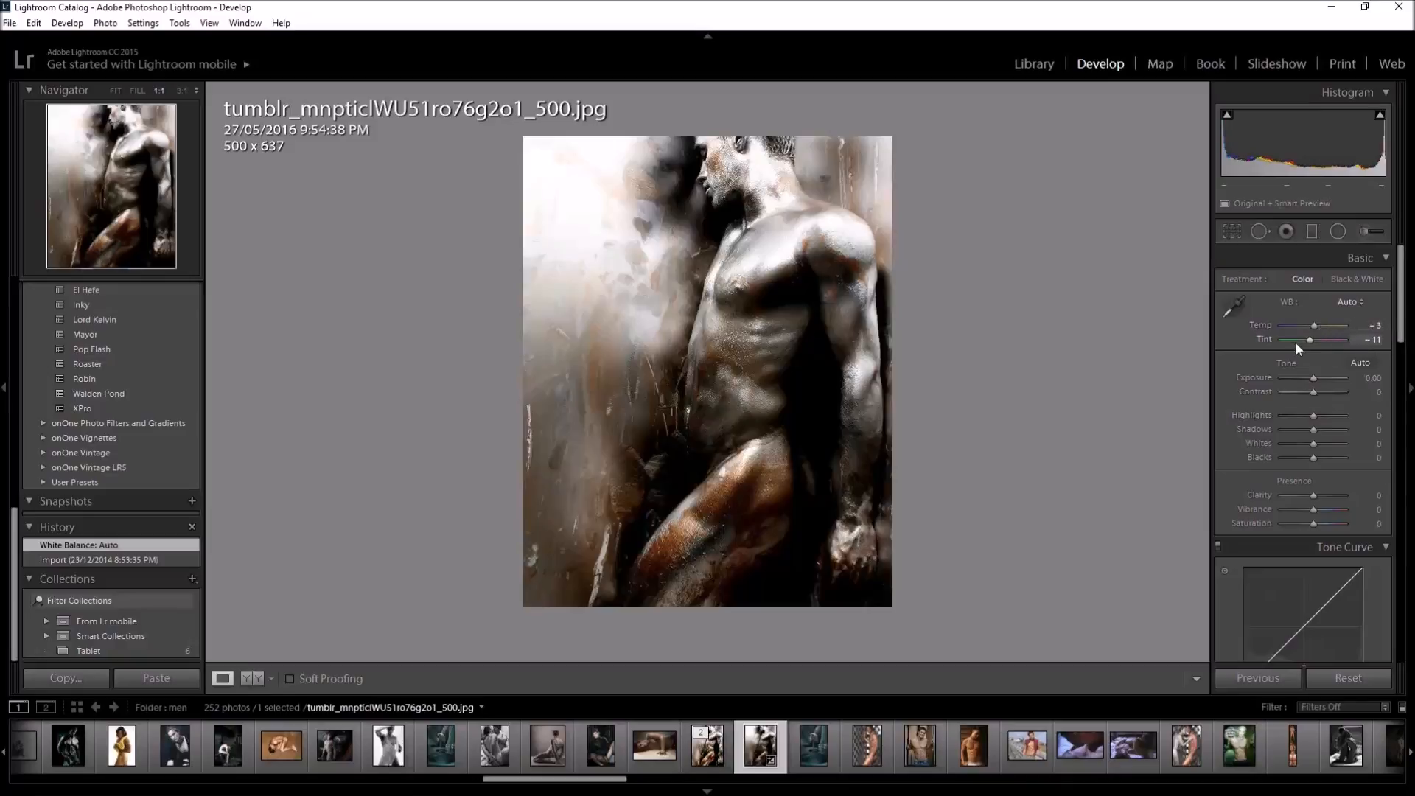
click(1349, 302)
click(1335, 322)
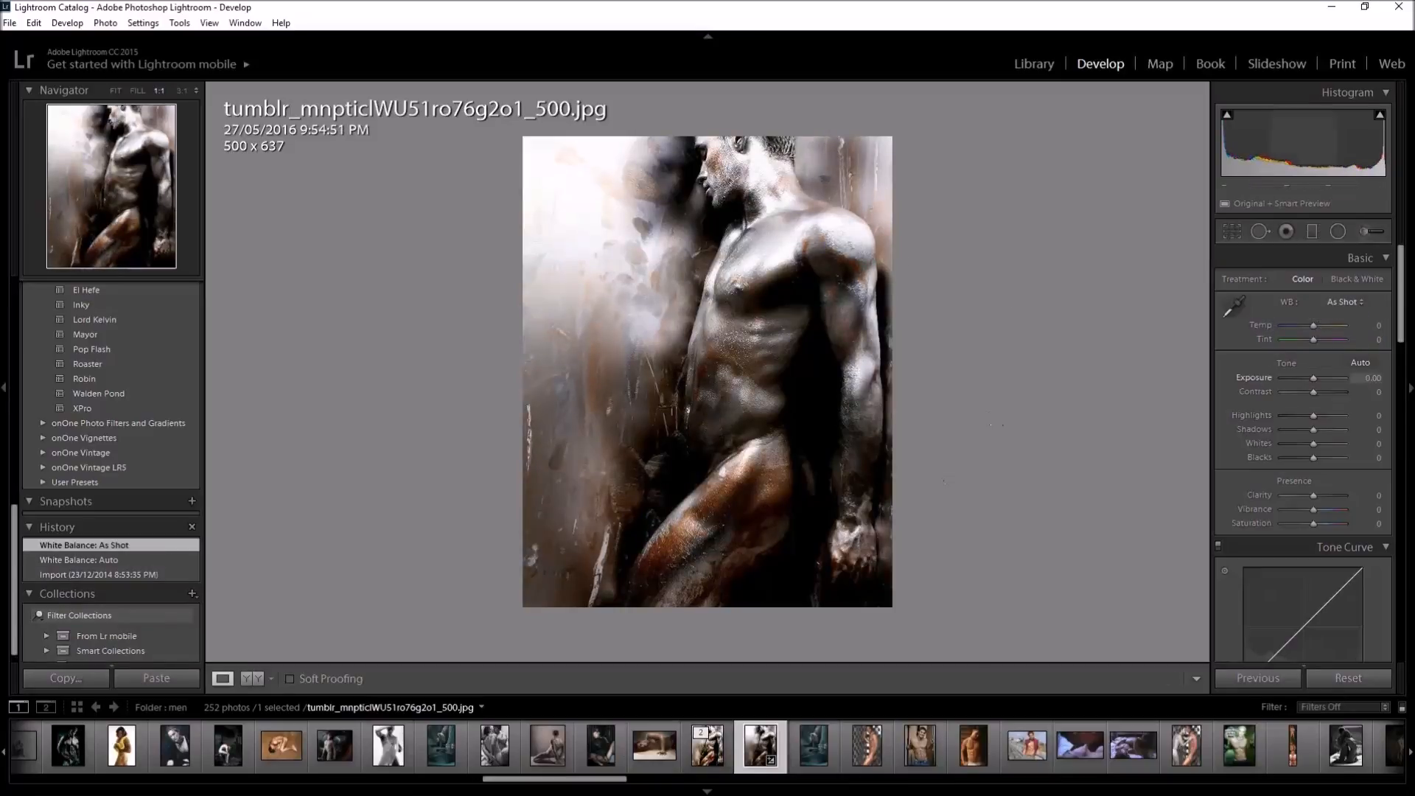
click(1353, 310)
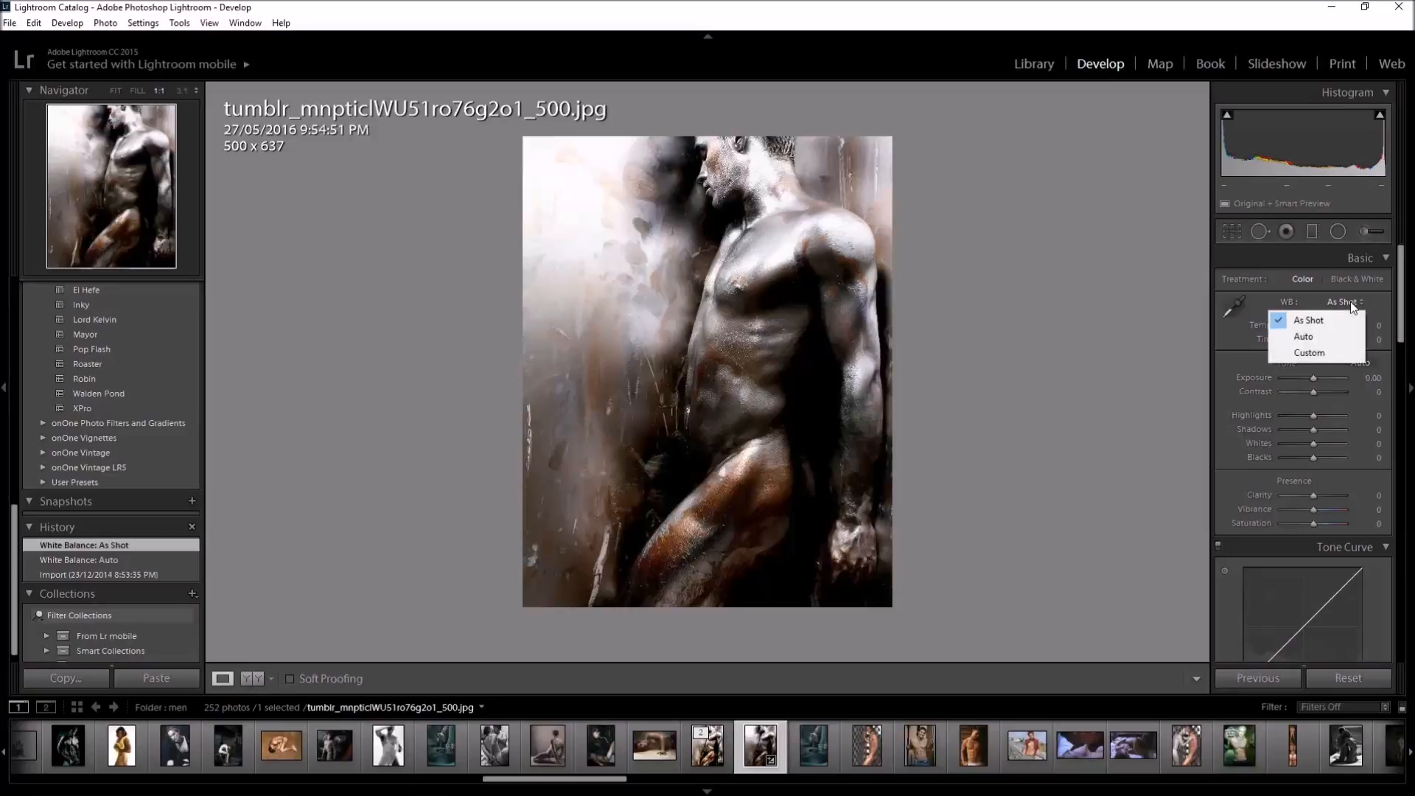
click(1298, 338)
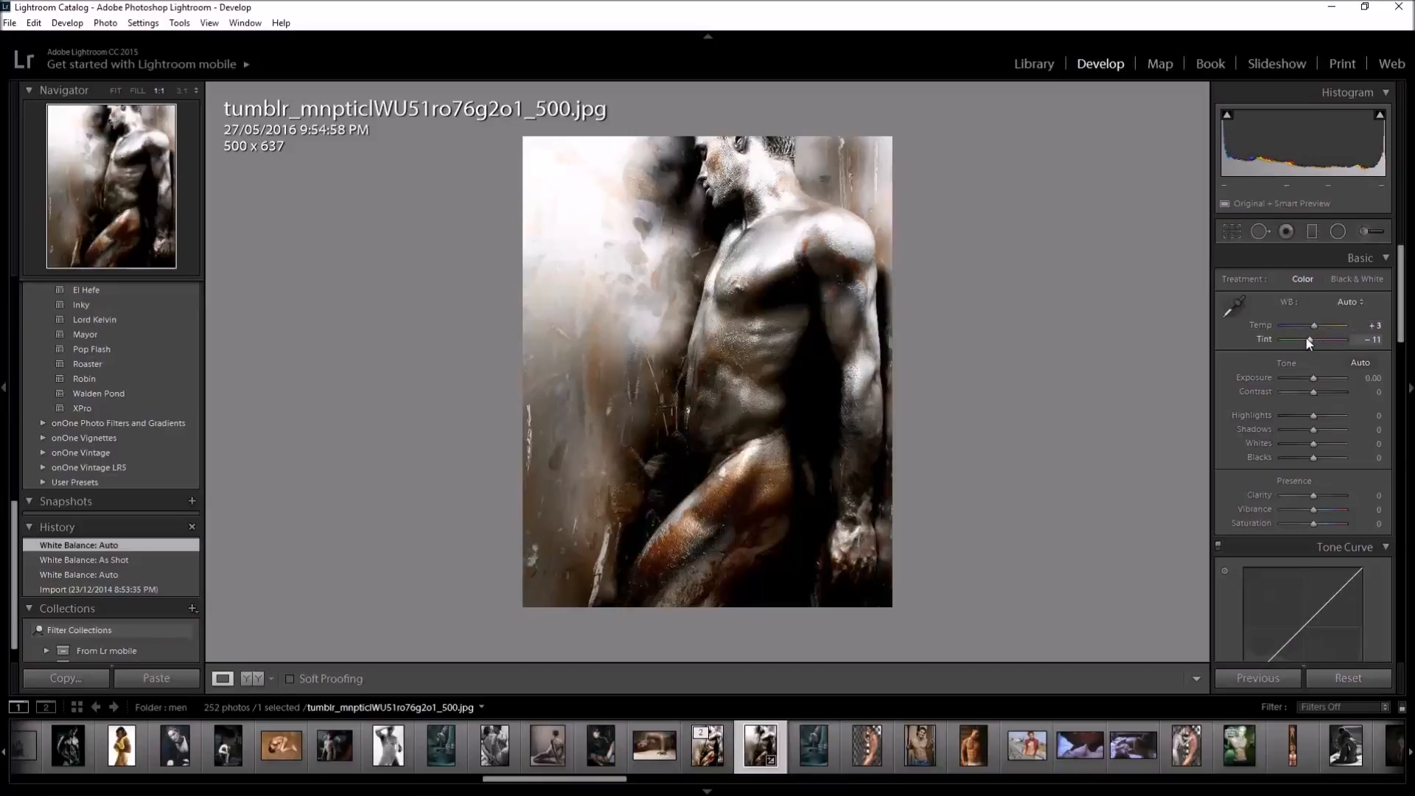
Try a Tint of −67 on the photo and restore the white balance to Auto
drag(1311, 339, 1293, 339)
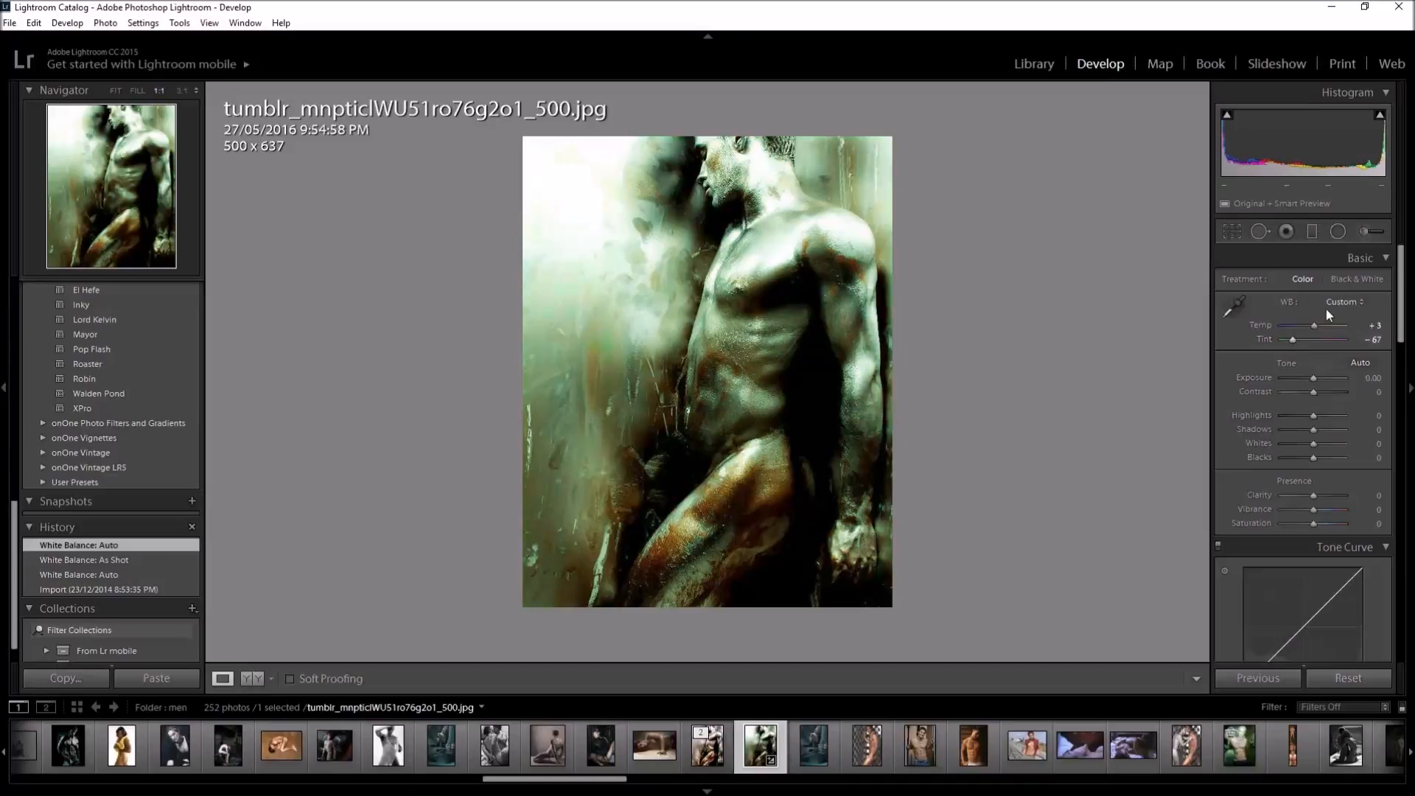
click(1344, 302)
click(1318, 337)
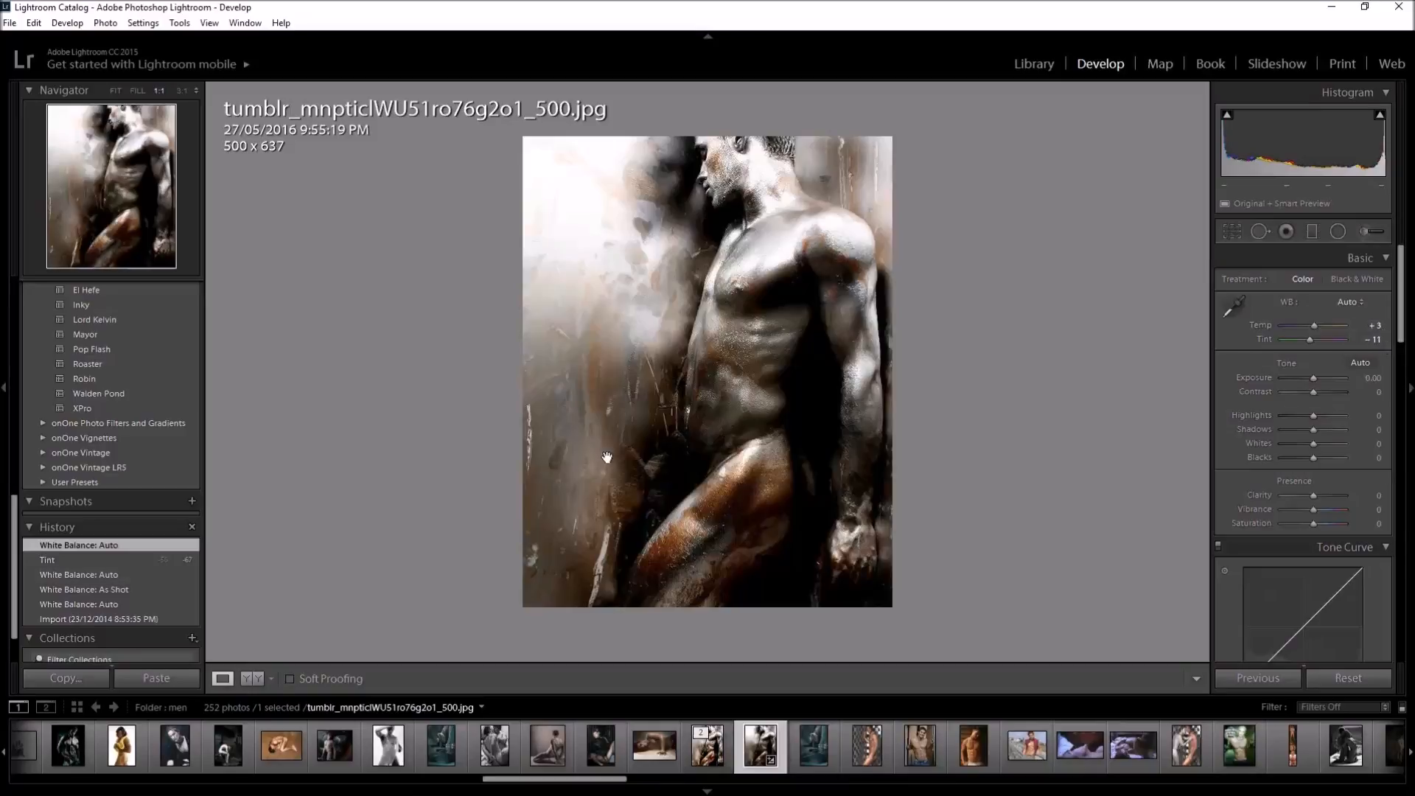
Step through the photo's history states from the import onward and return to the earliest White Balance: Auto state
scroll(141, 604, down, 2)
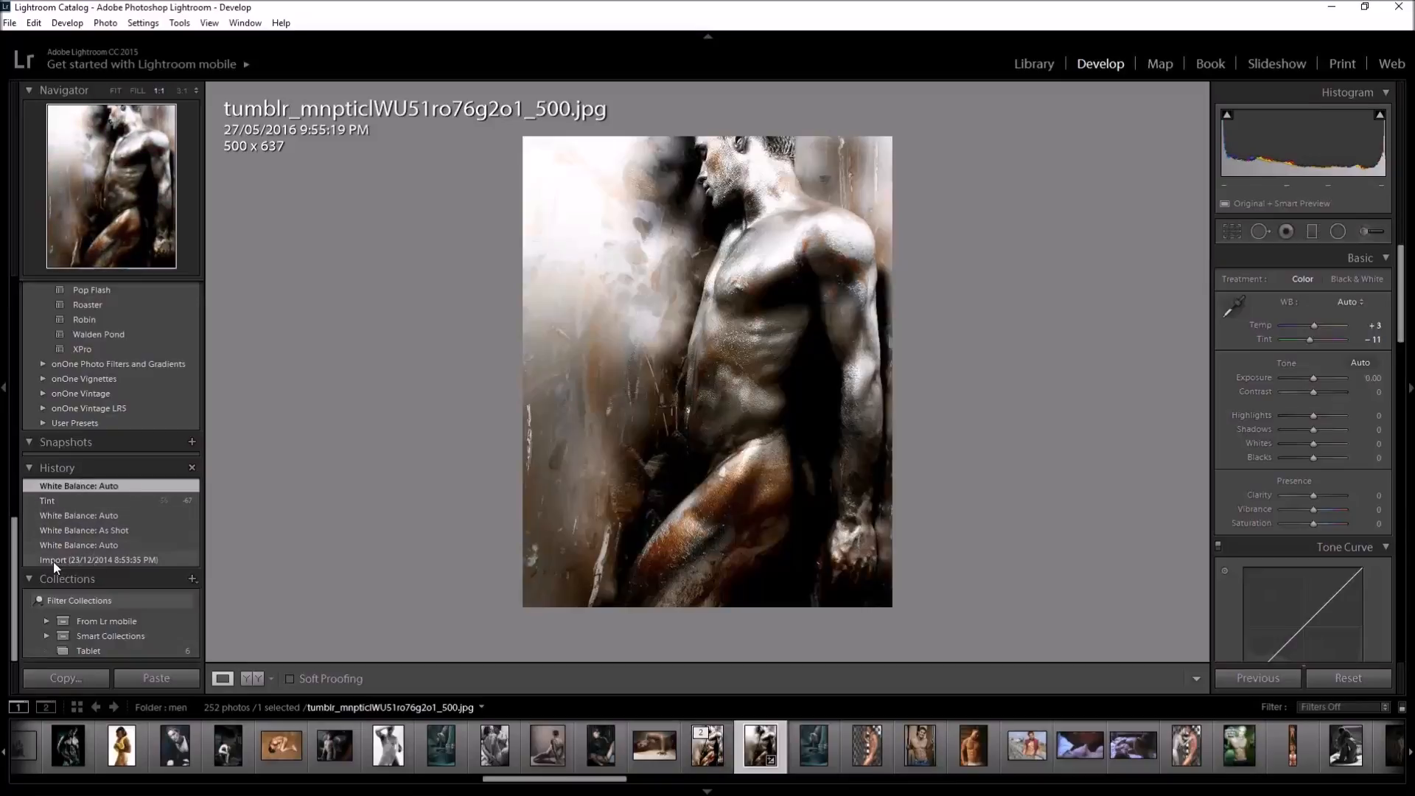
click(99, 560)
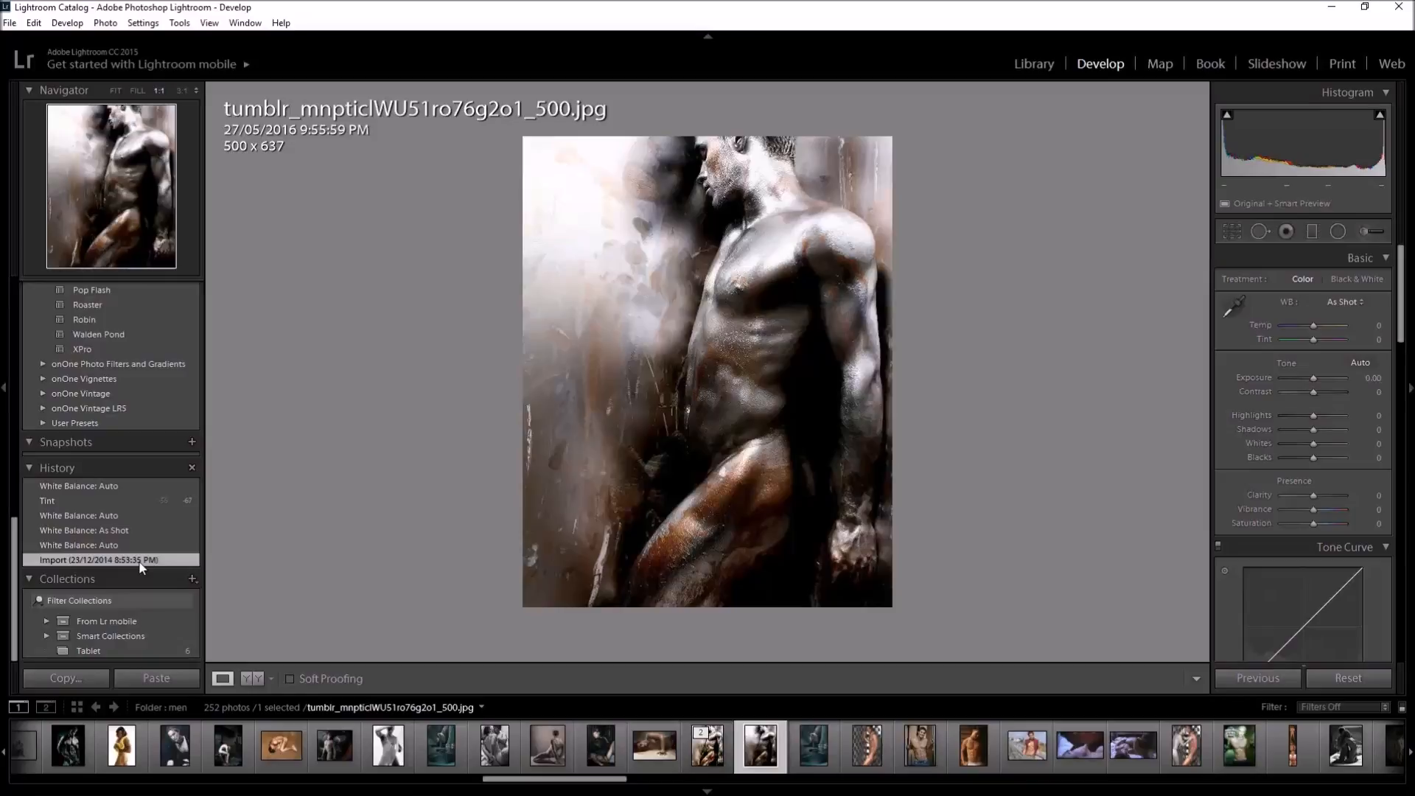
click(89, 546)
click(87, 531)
click(89, 515)
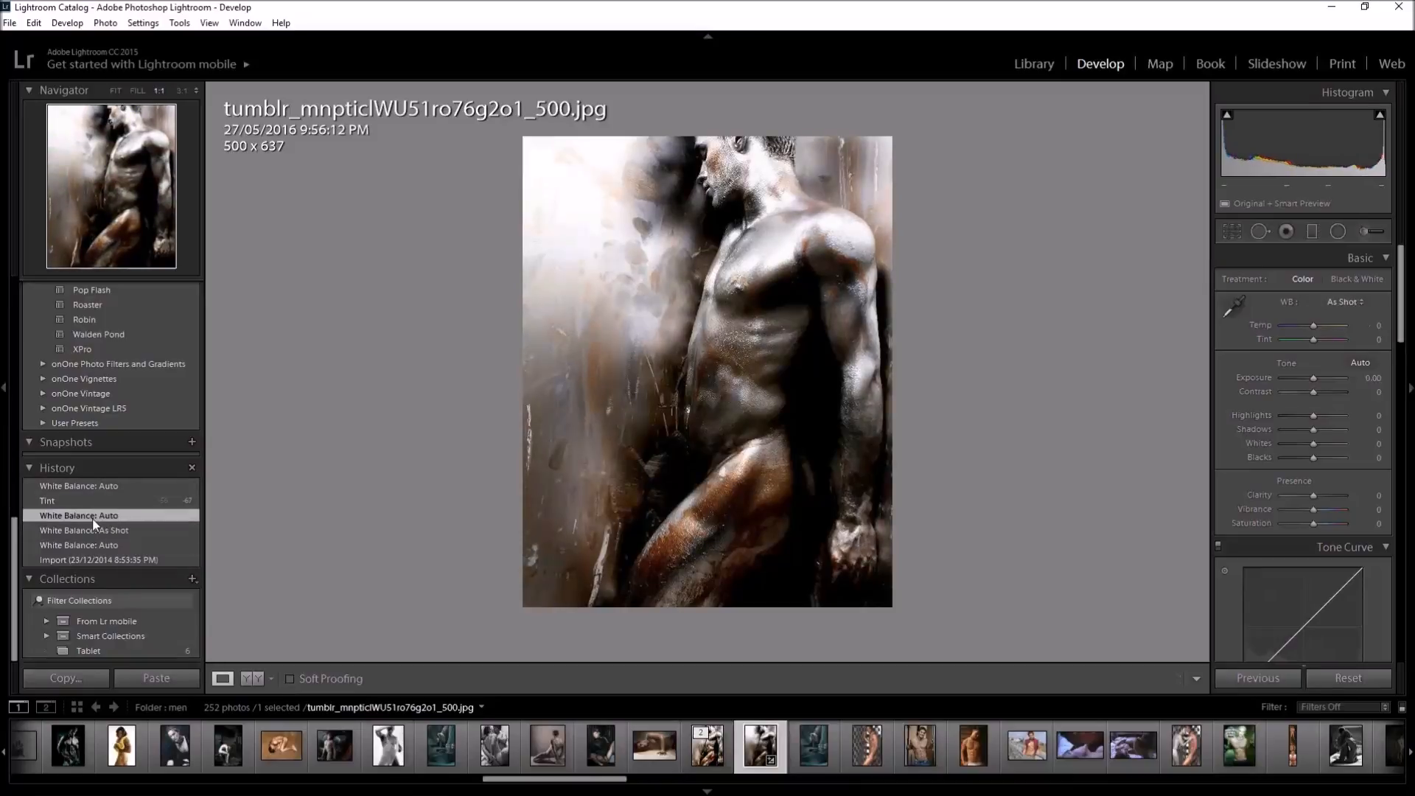
click(93, 531)
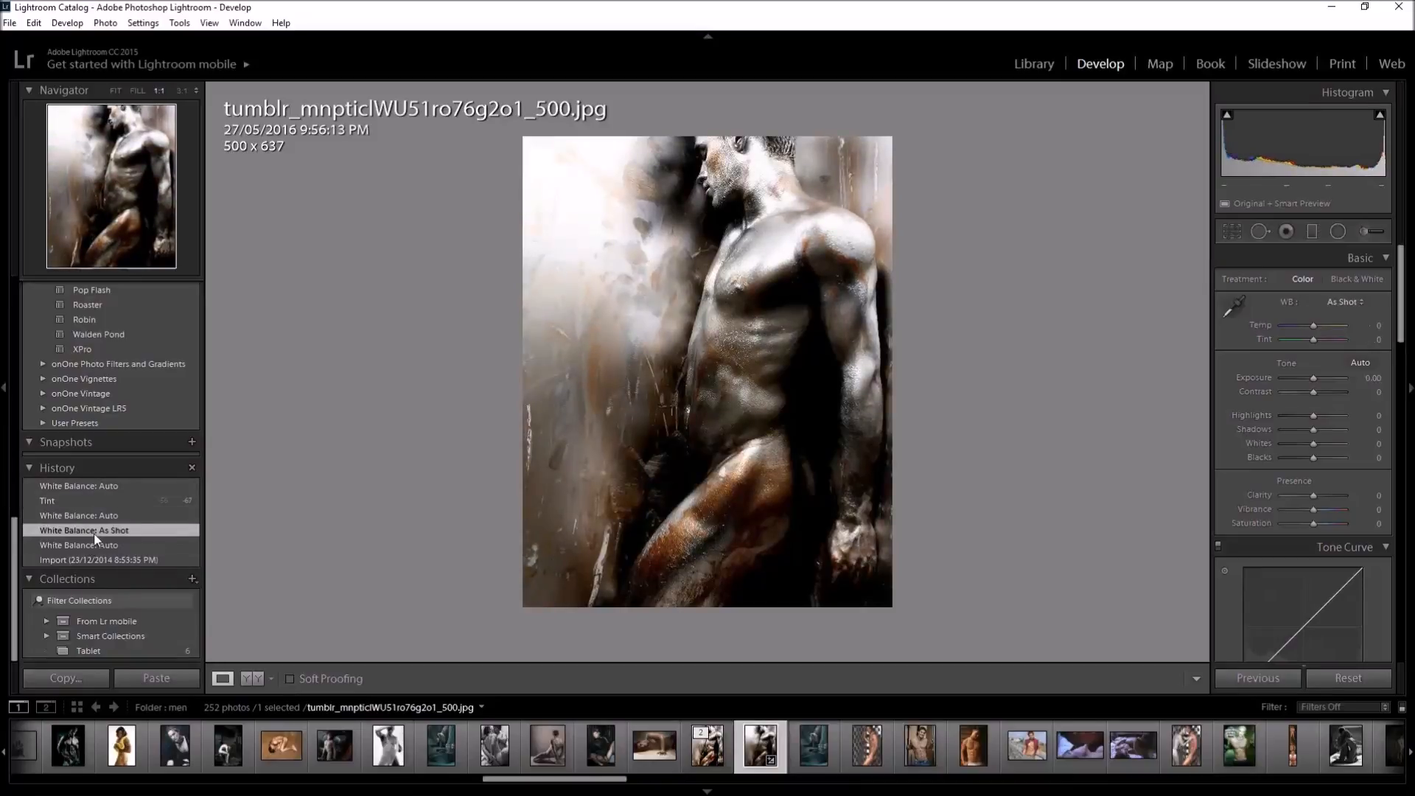
click(82, 516)
click(68, 501)
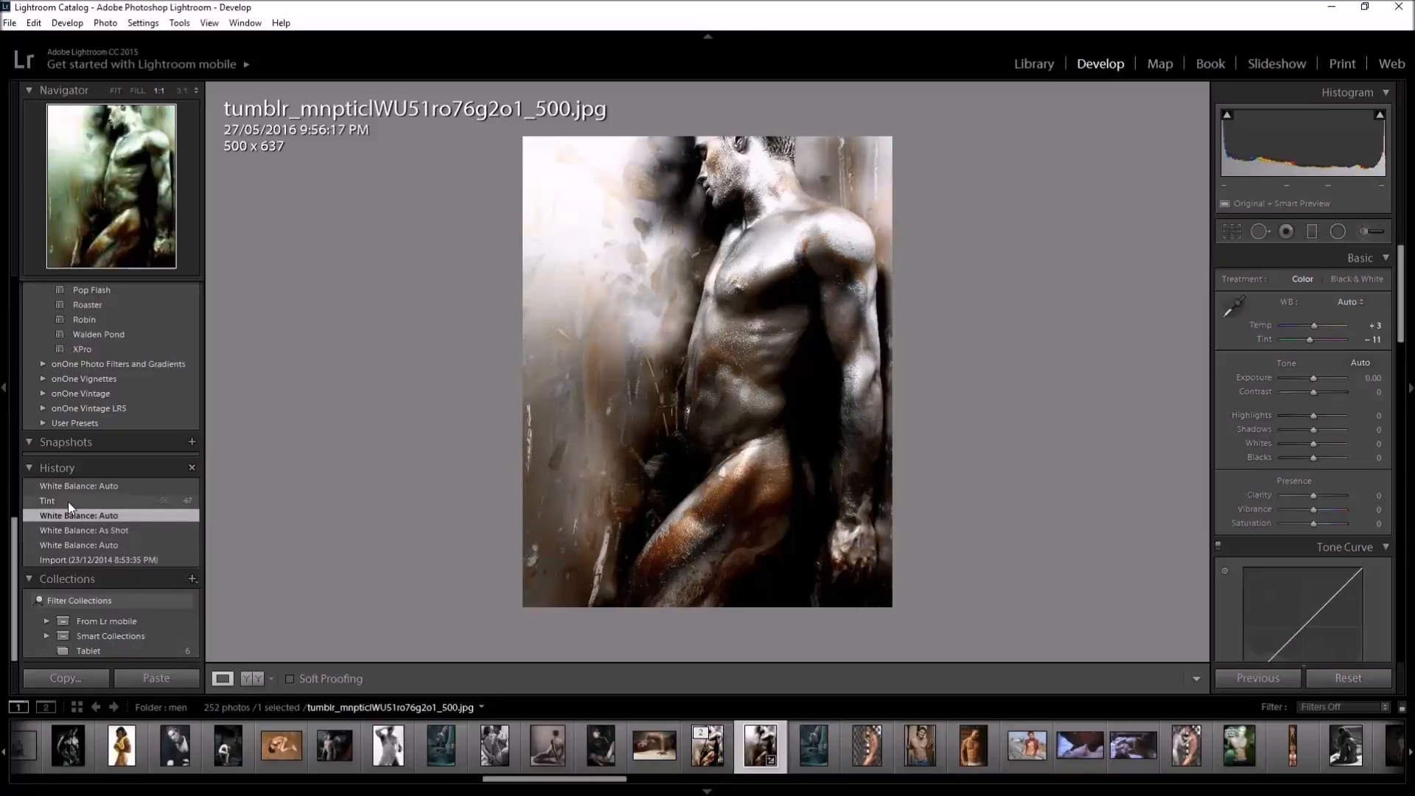
click(93, 487)
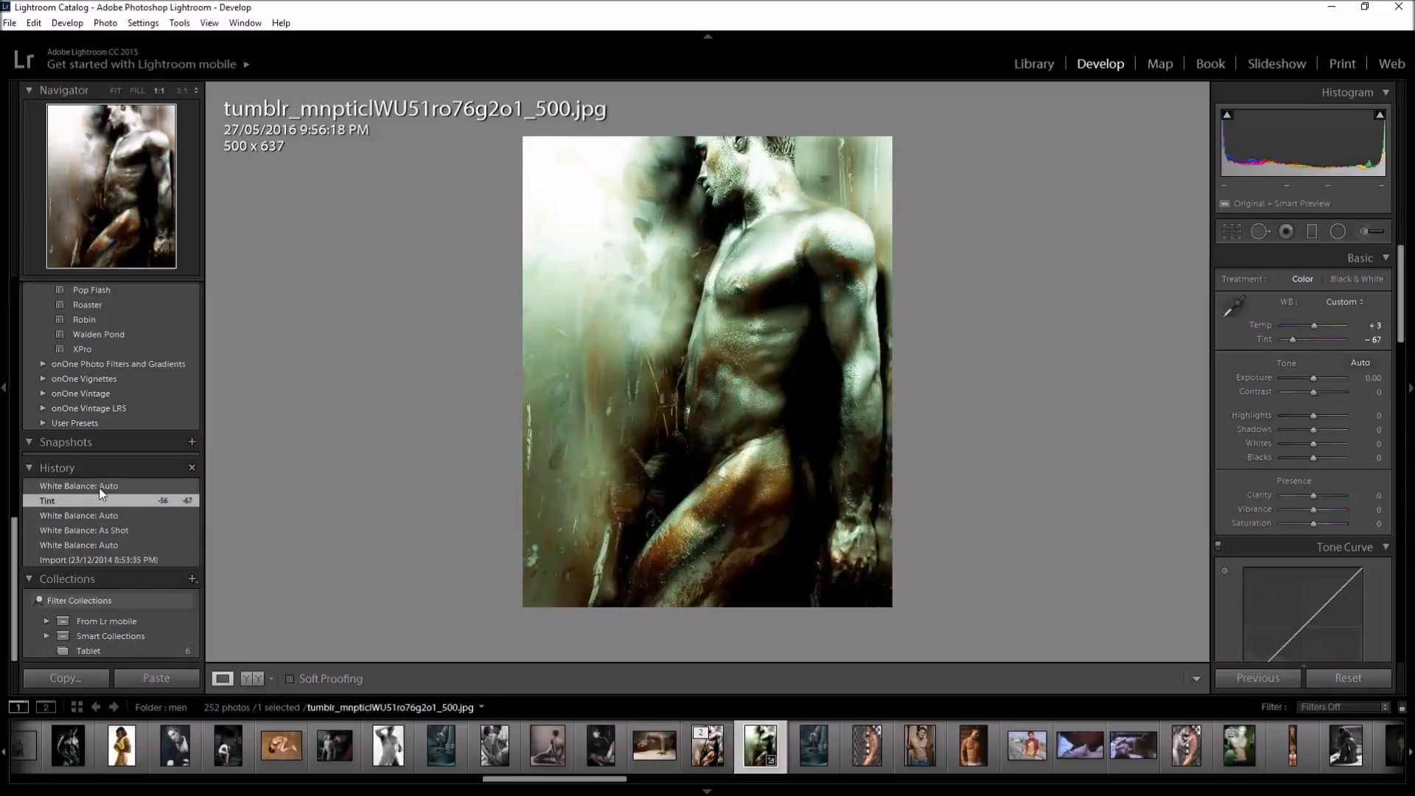
click(115, 545)
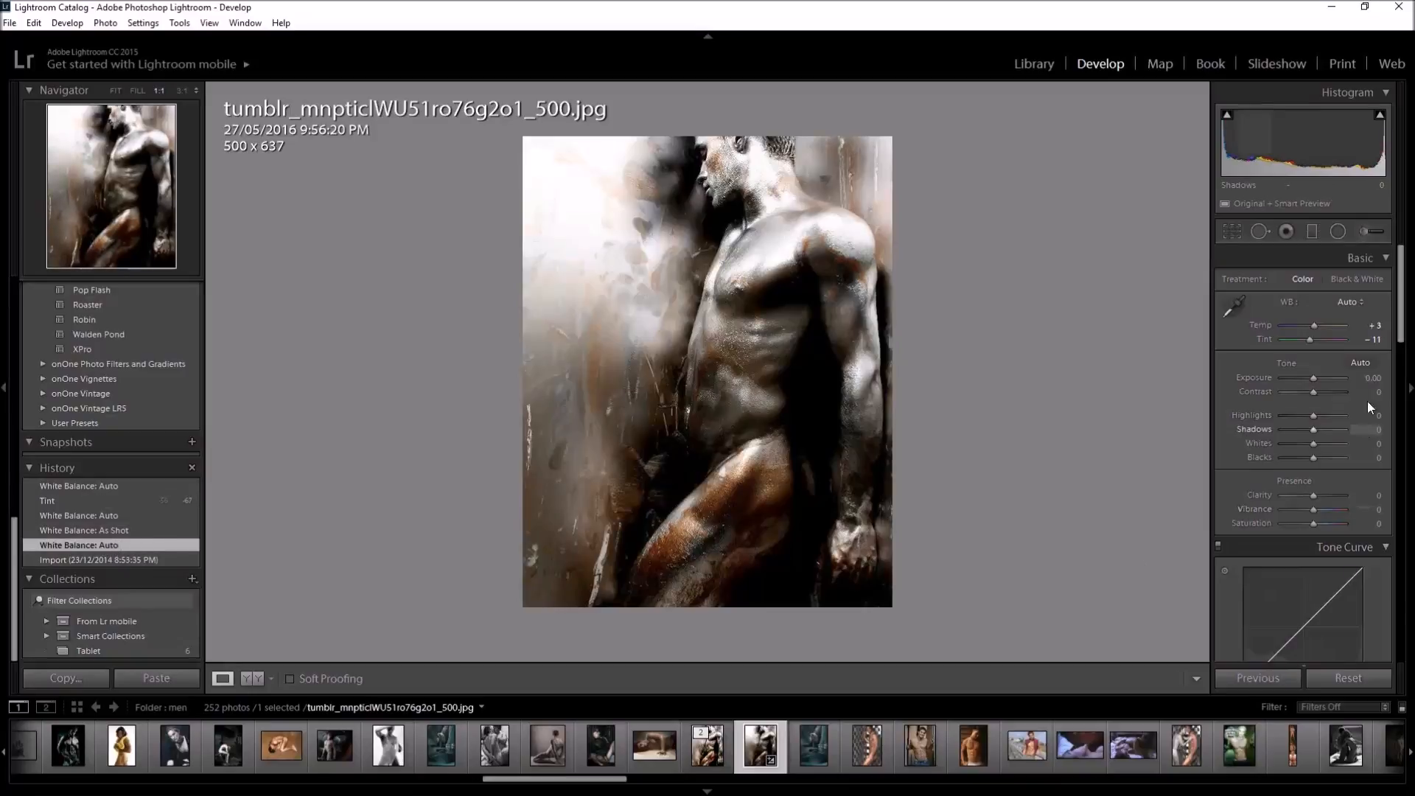
Apply the Auto tone adjustment to the photo and raise the Exposure to +0.48
click(1359, 364)
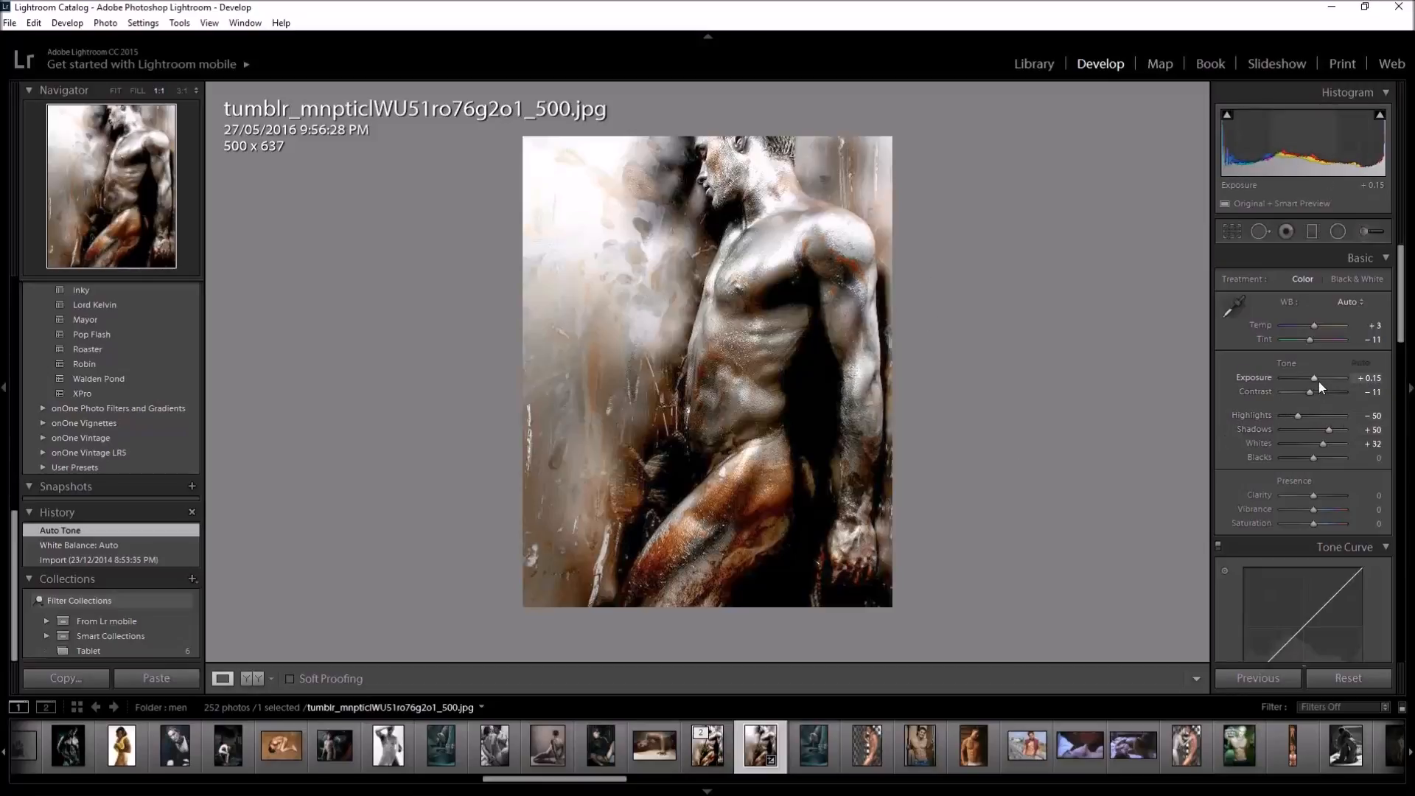
key(Up)
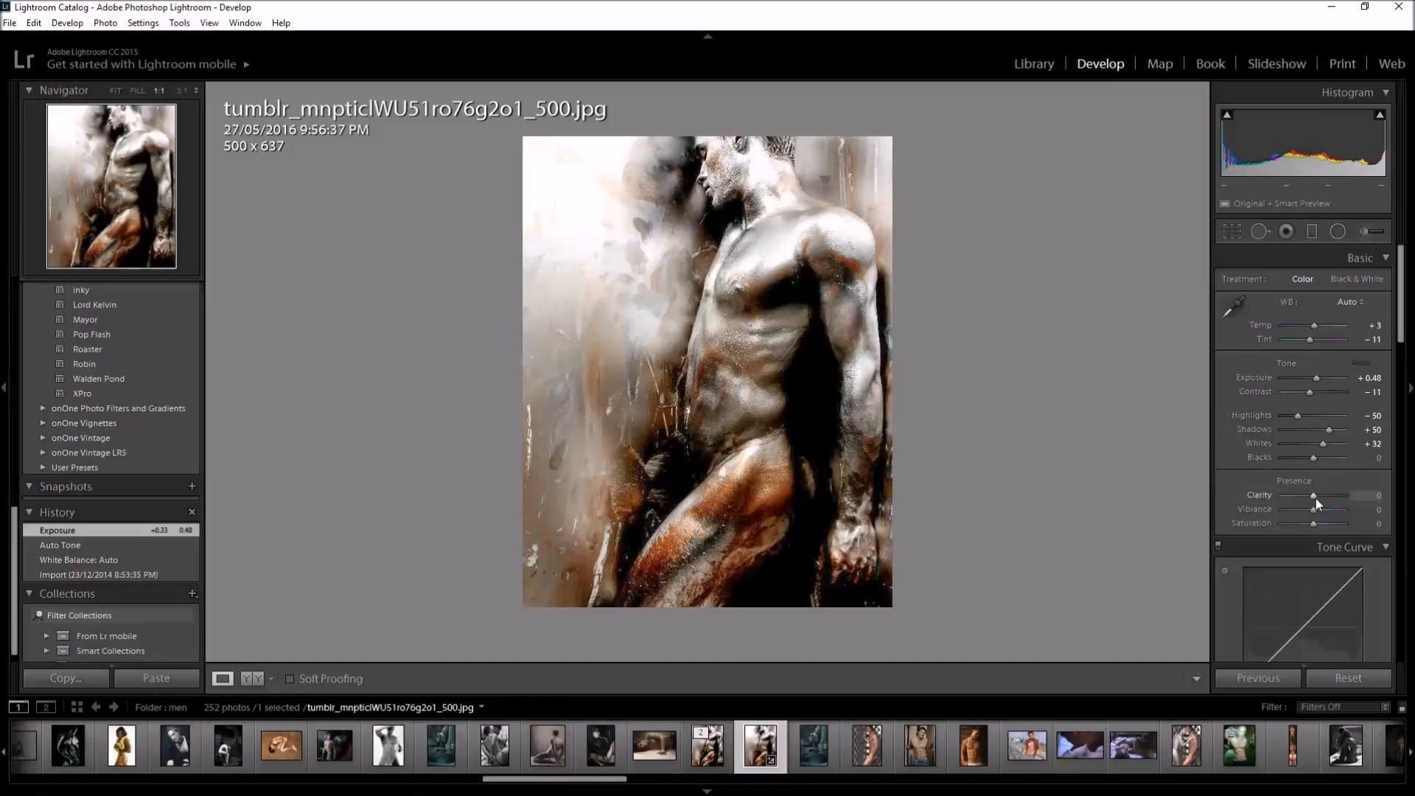
Set the photo's Presence values to Clarity +100, Vibrance +50 and Saturation +31
drag(1314, 496, 1350, 496)
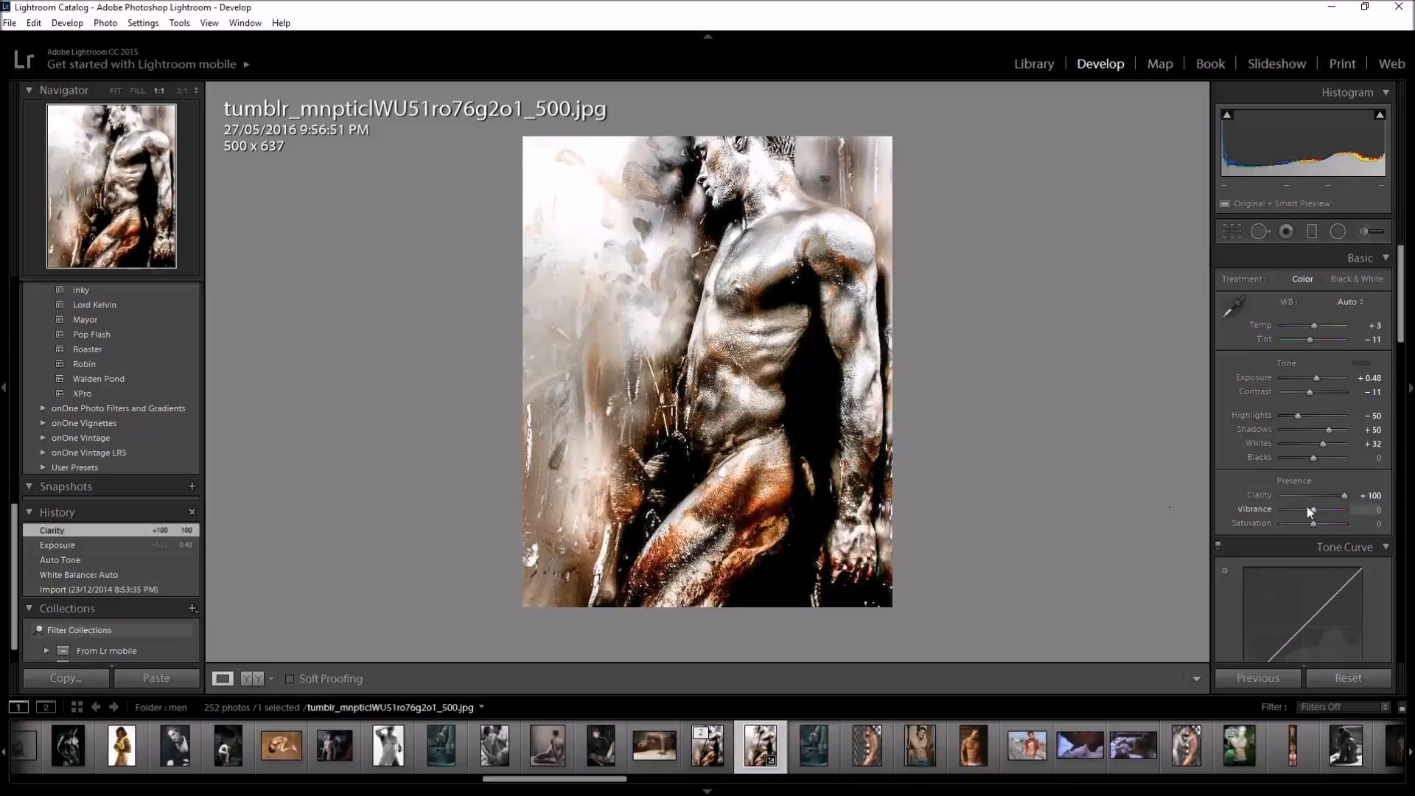
drag(1311, 508, 1327, 507)
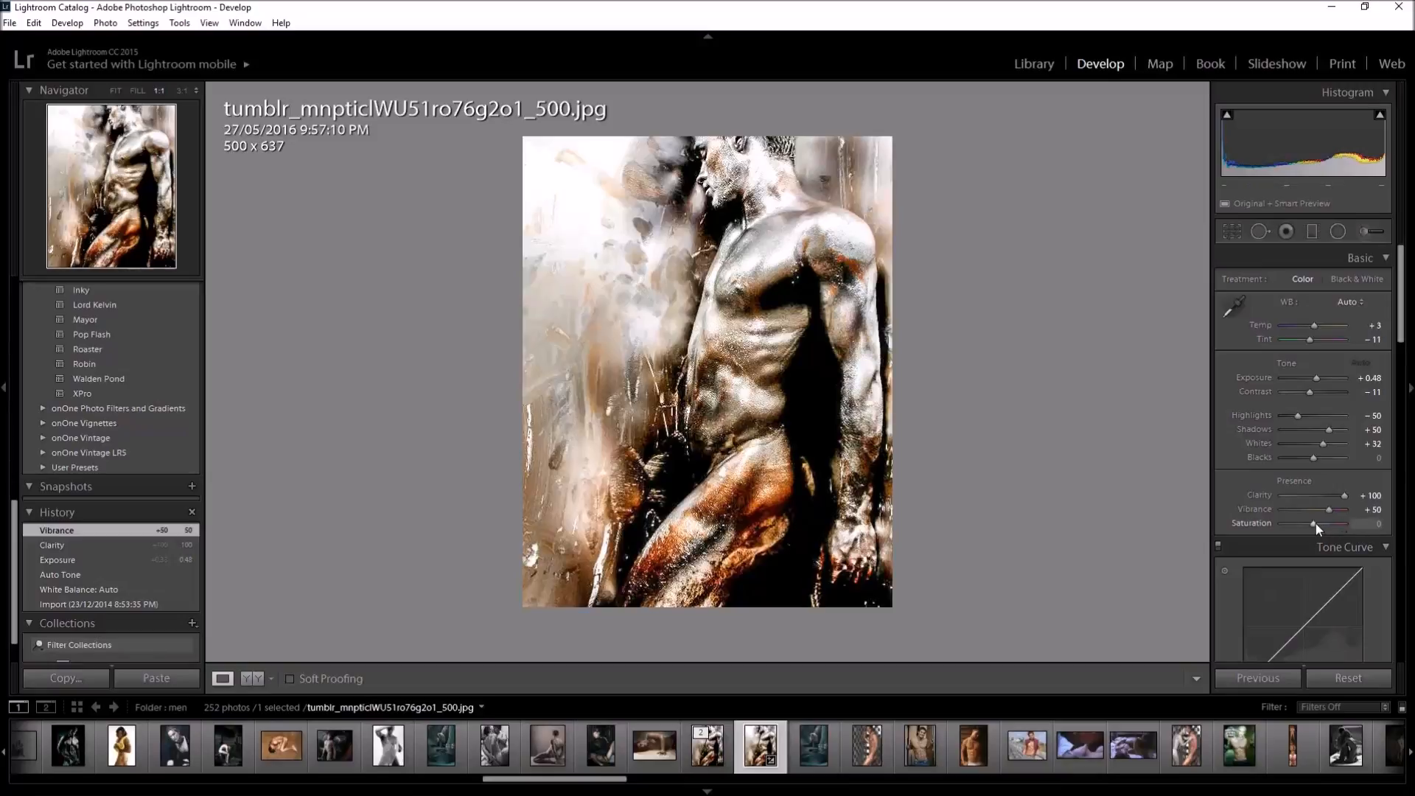
drag(1316, 523, 1323, 524)
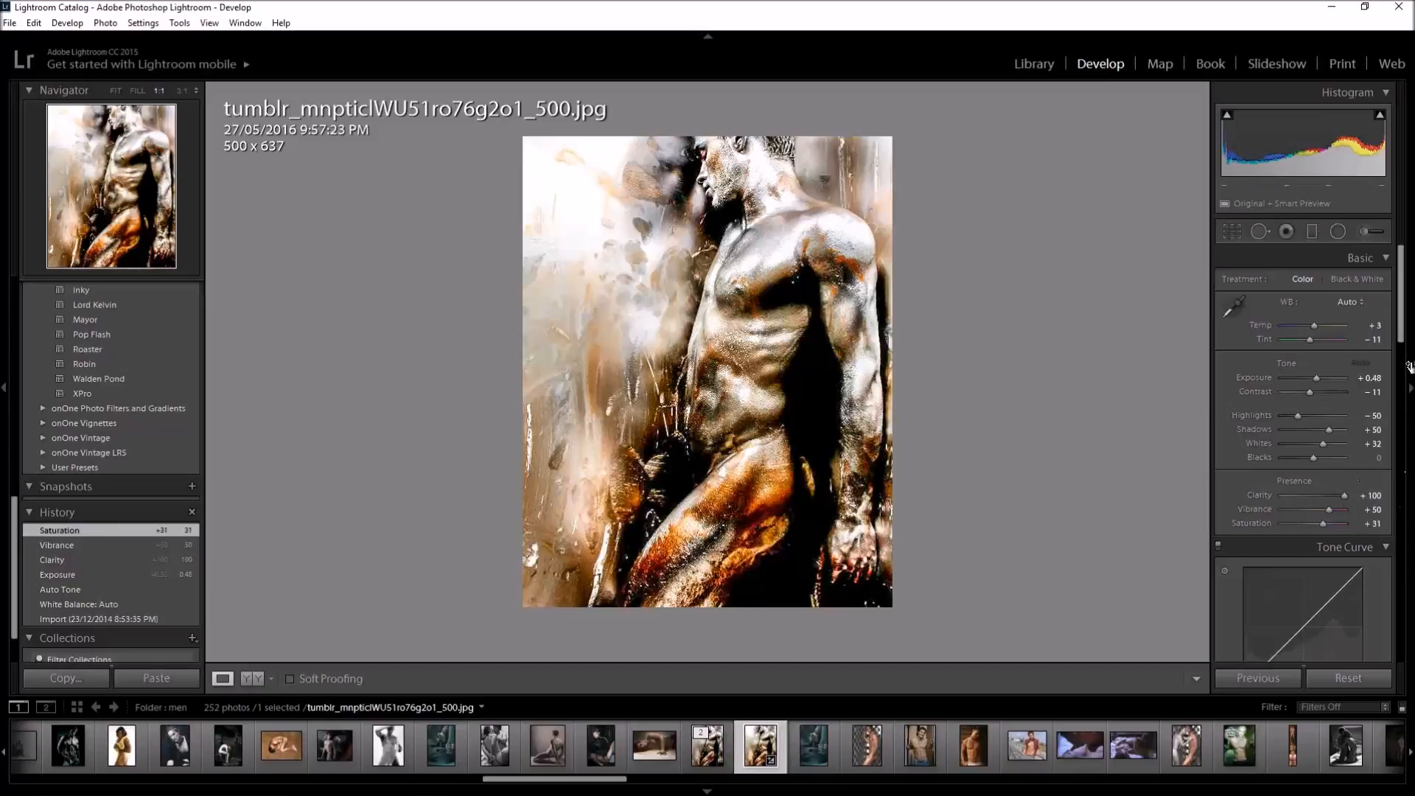
Compare the photo's Vibrance and Saturation history states, ending on the Saturation state
drag(1401, 333, 1405, 380)
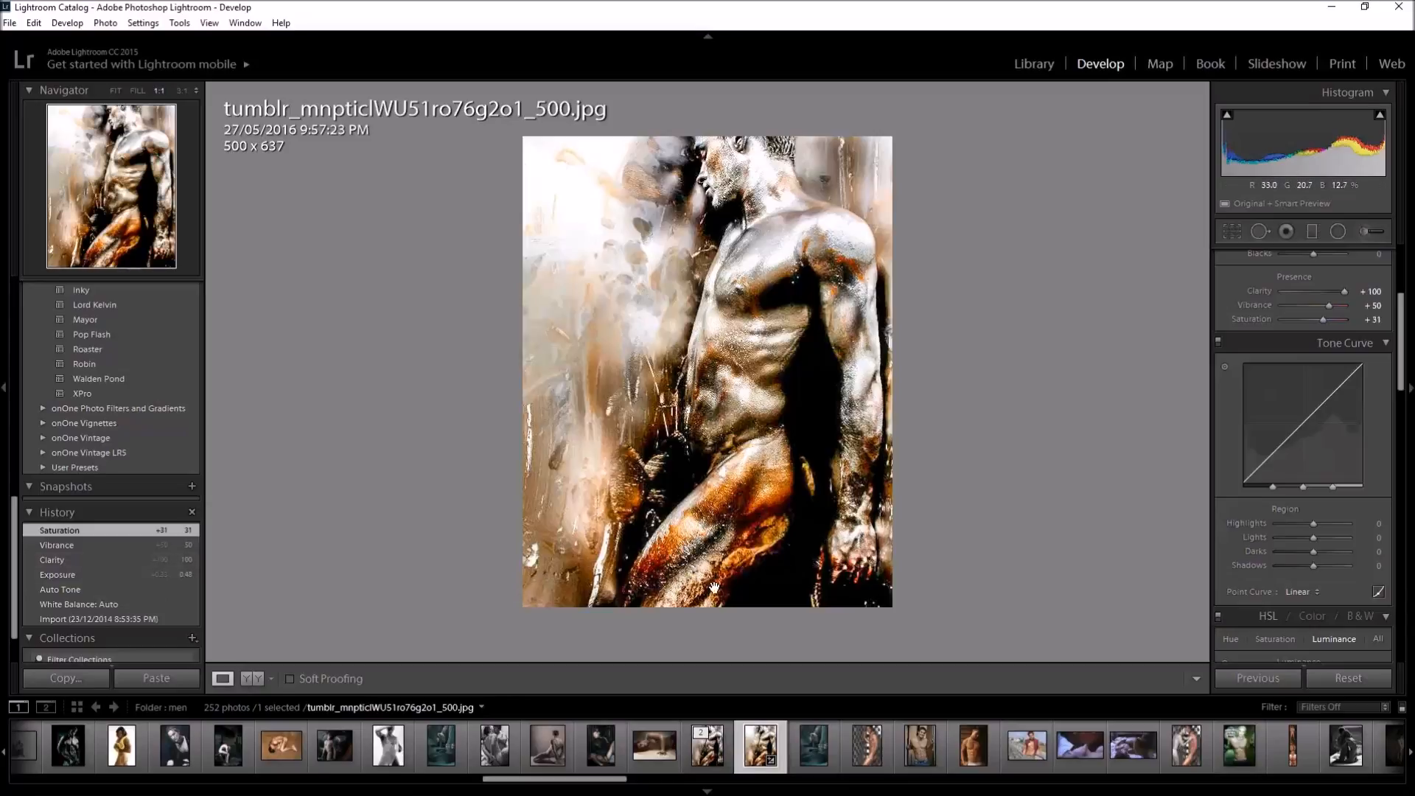
click(94, 545)
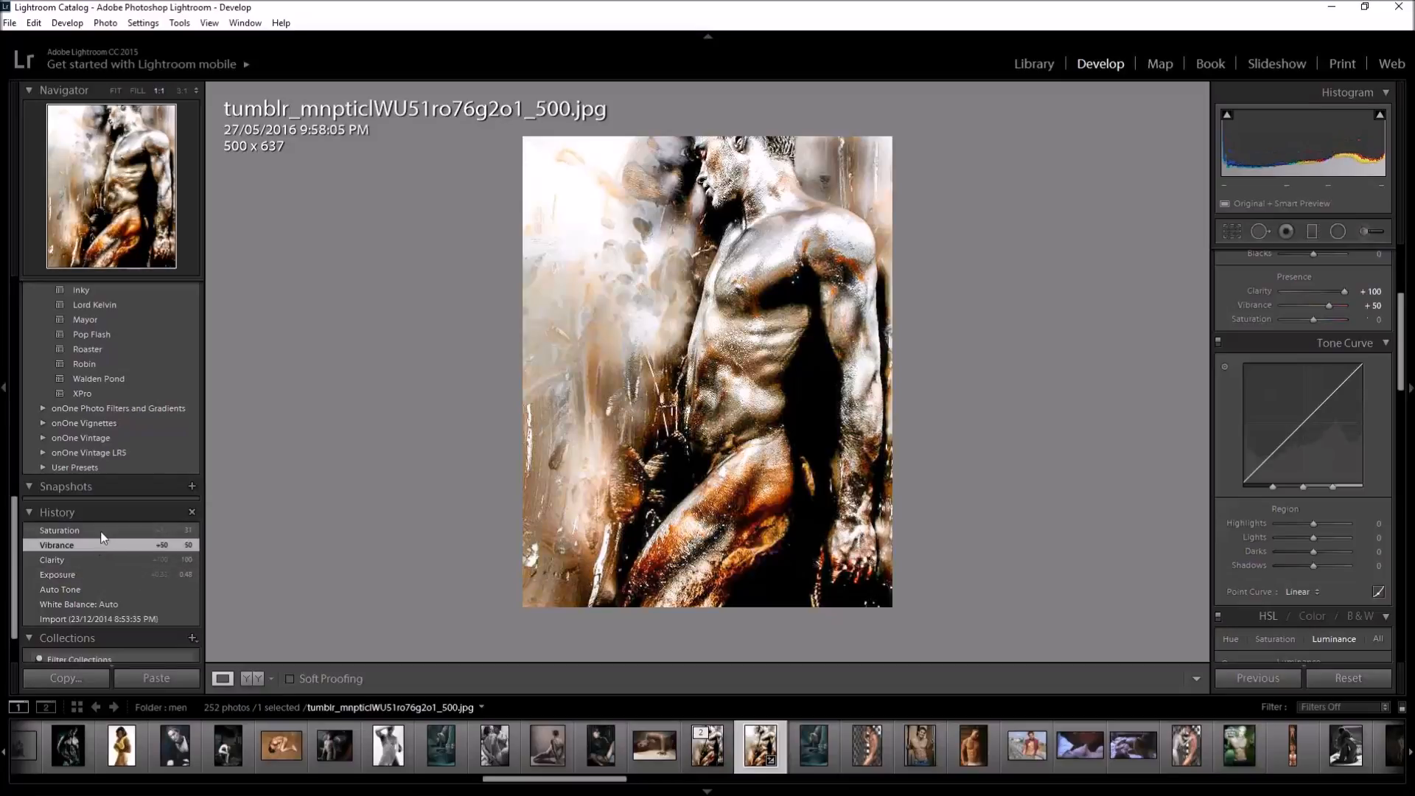
click(101, 532)
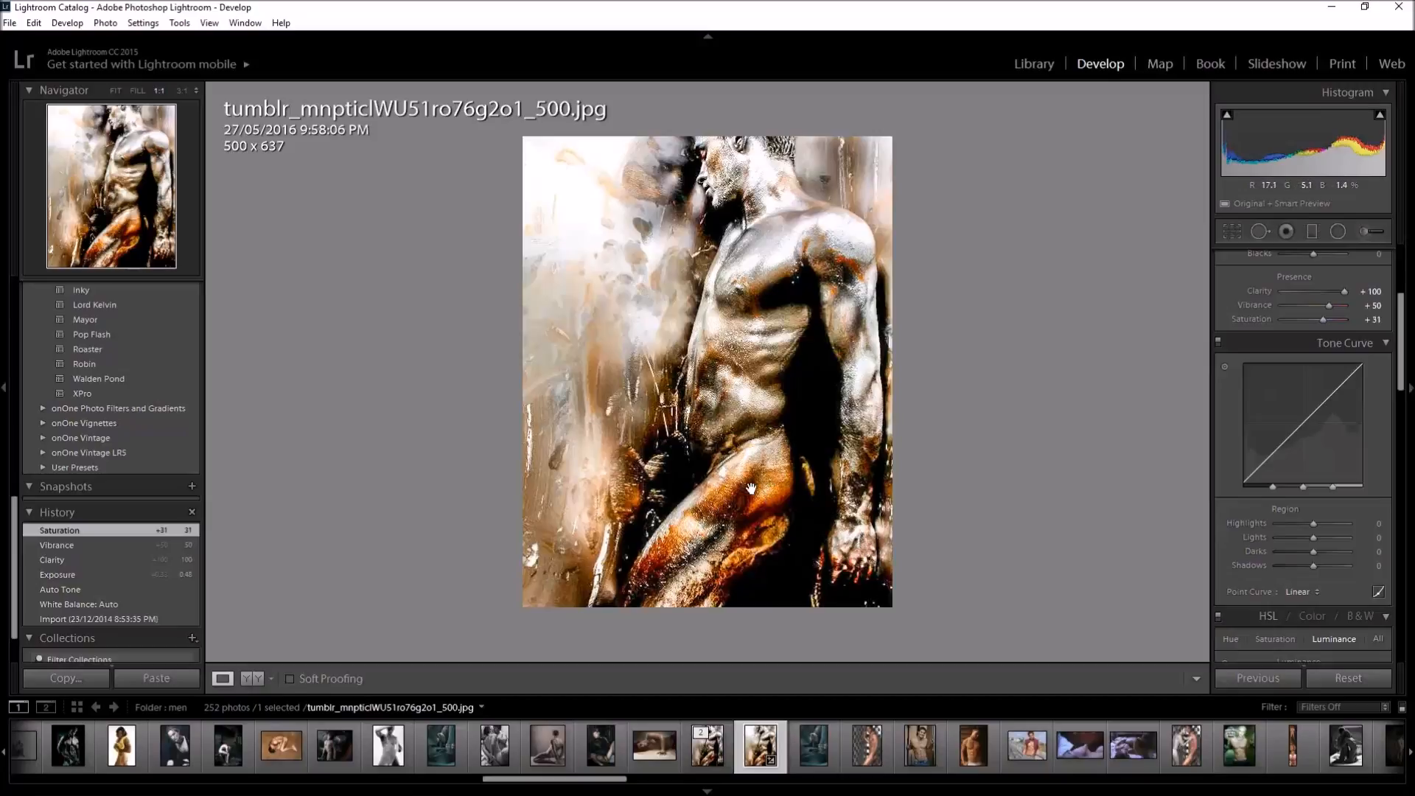
Bring up the options for editing the photo in Adobe Photoshop CC 2015 and cancel them
right_click(824, 416)
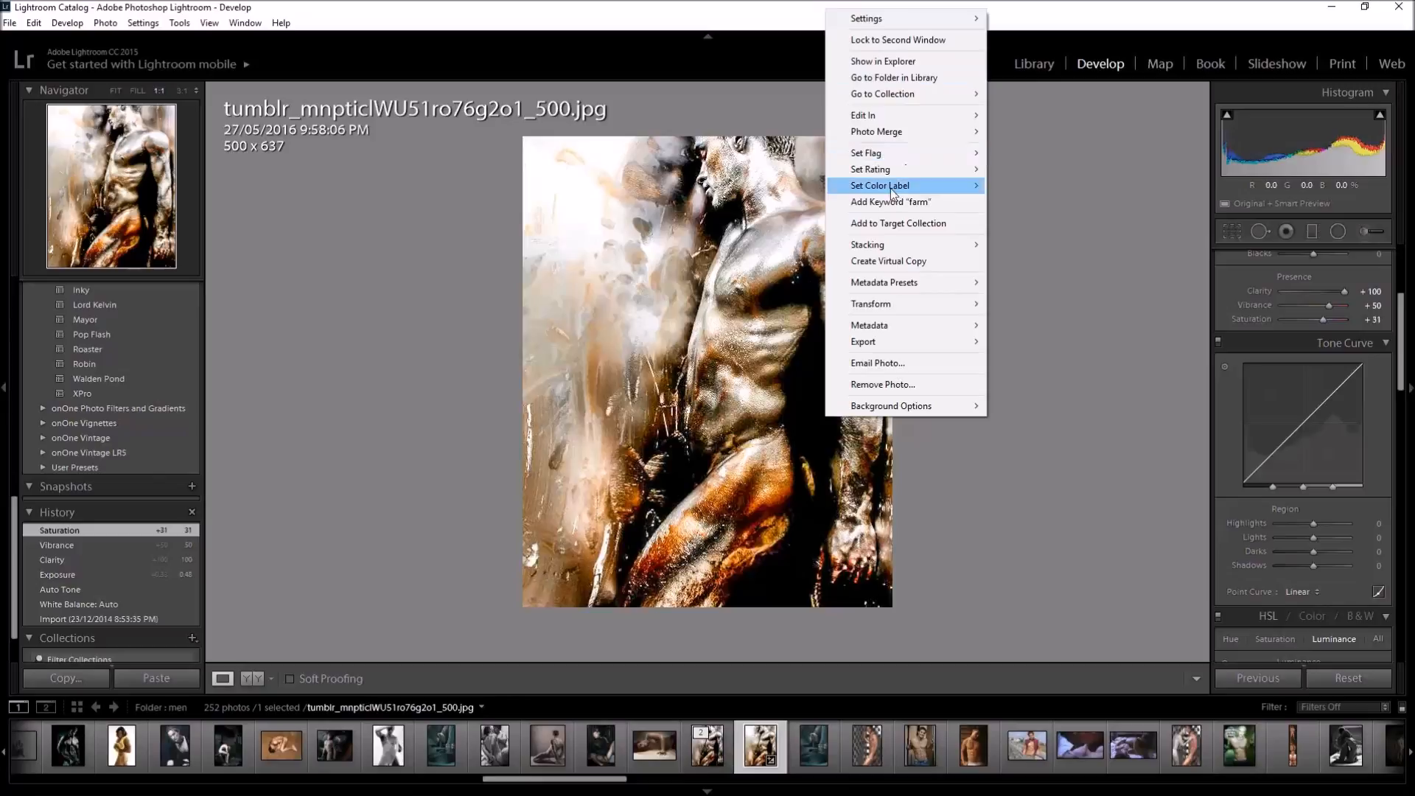
mouse_move(869, 116)
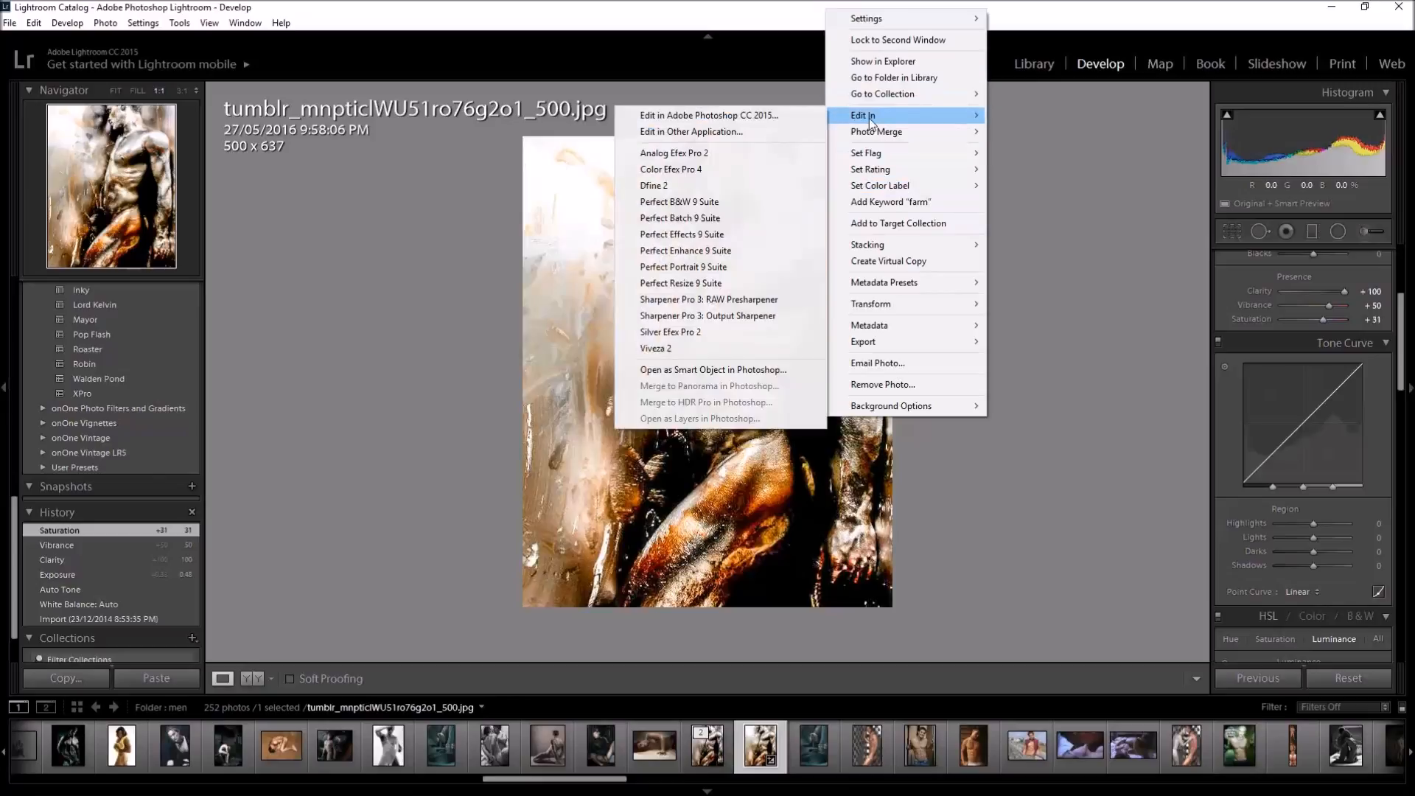
click(763, 116)
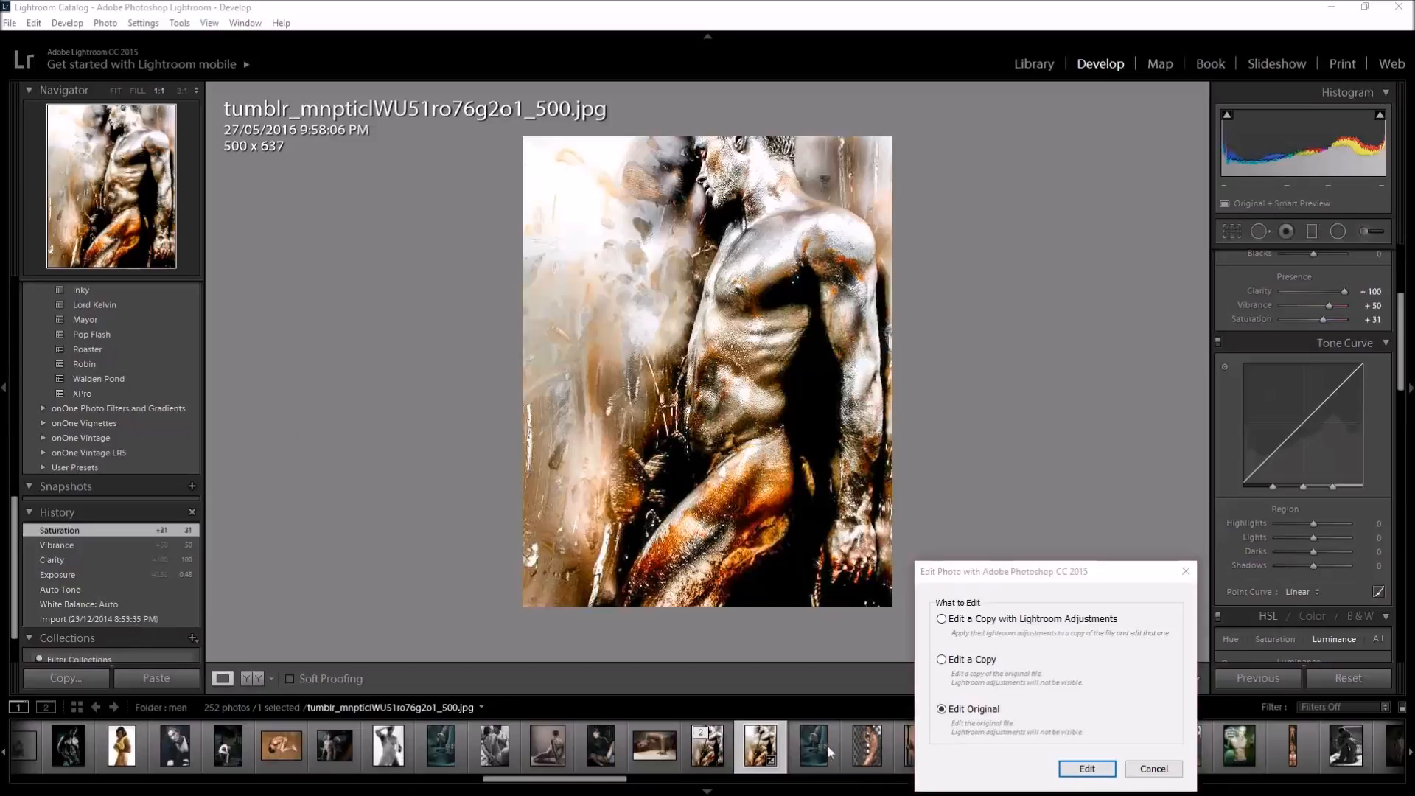
click(1154, 769)
Compare the imported original with the adjusted photo, ending on the Saturation history state
click(86, 620)
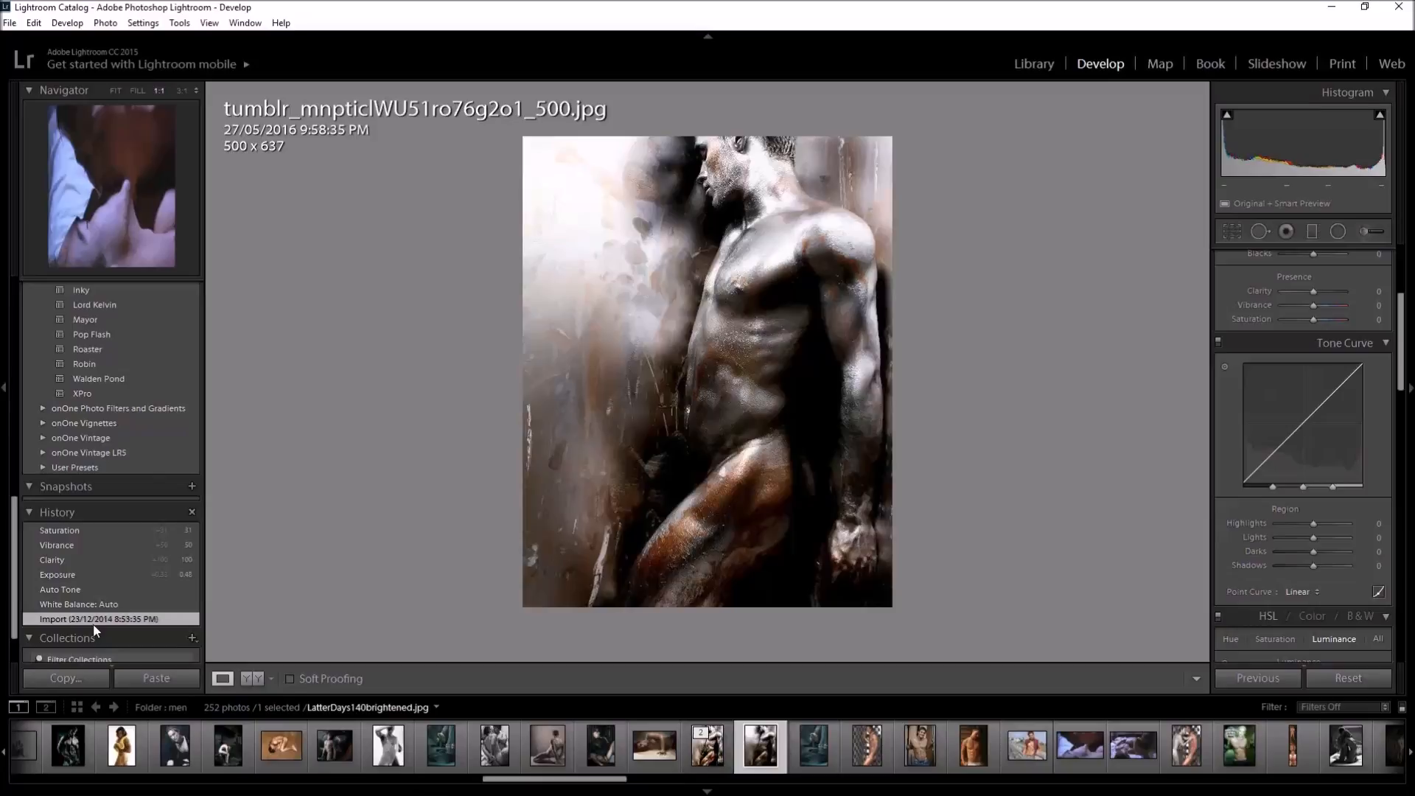
click(98, 530)
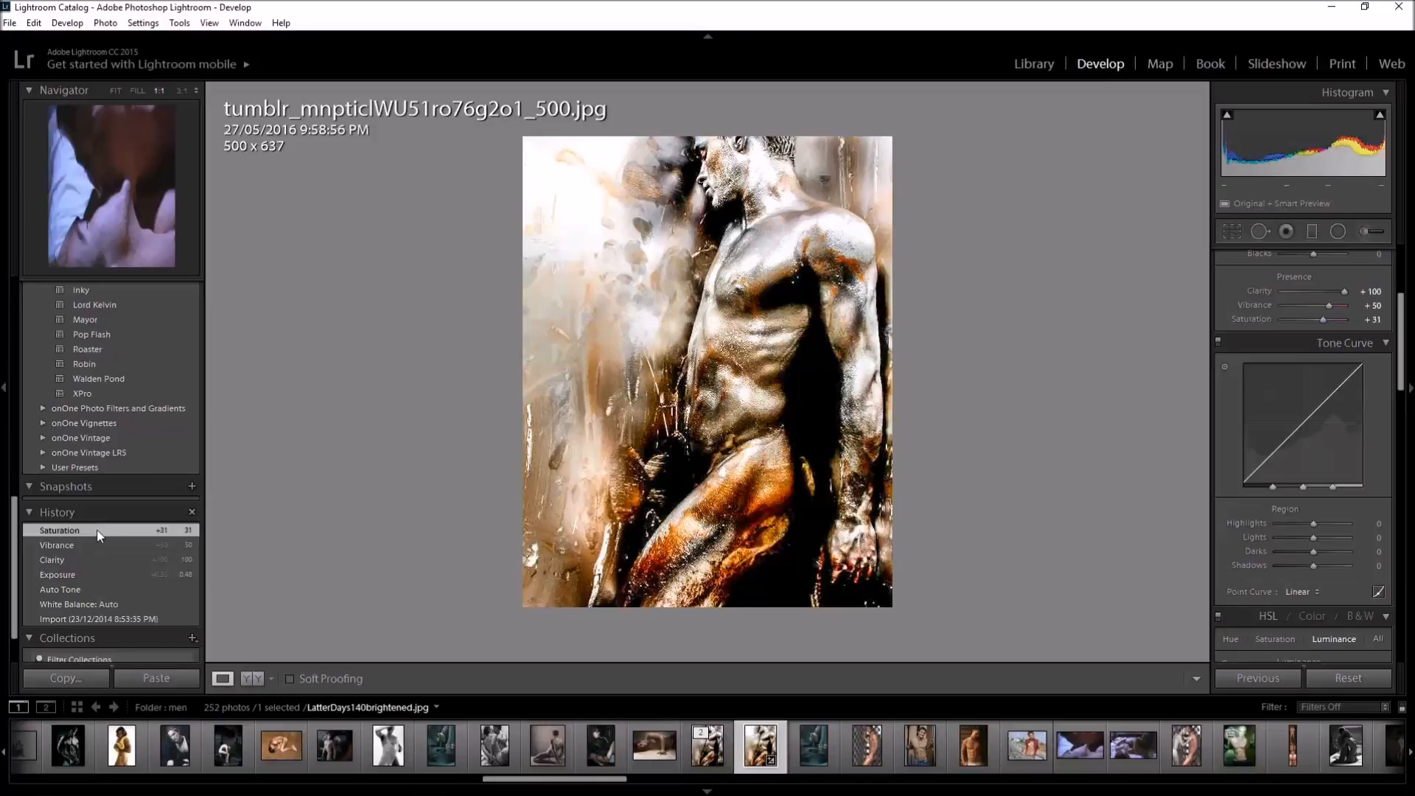
From the Saturation history state, open the photo in Adobe Photoshop CC 2015 as a copy with Lightroom adjustments
click(117, 619)
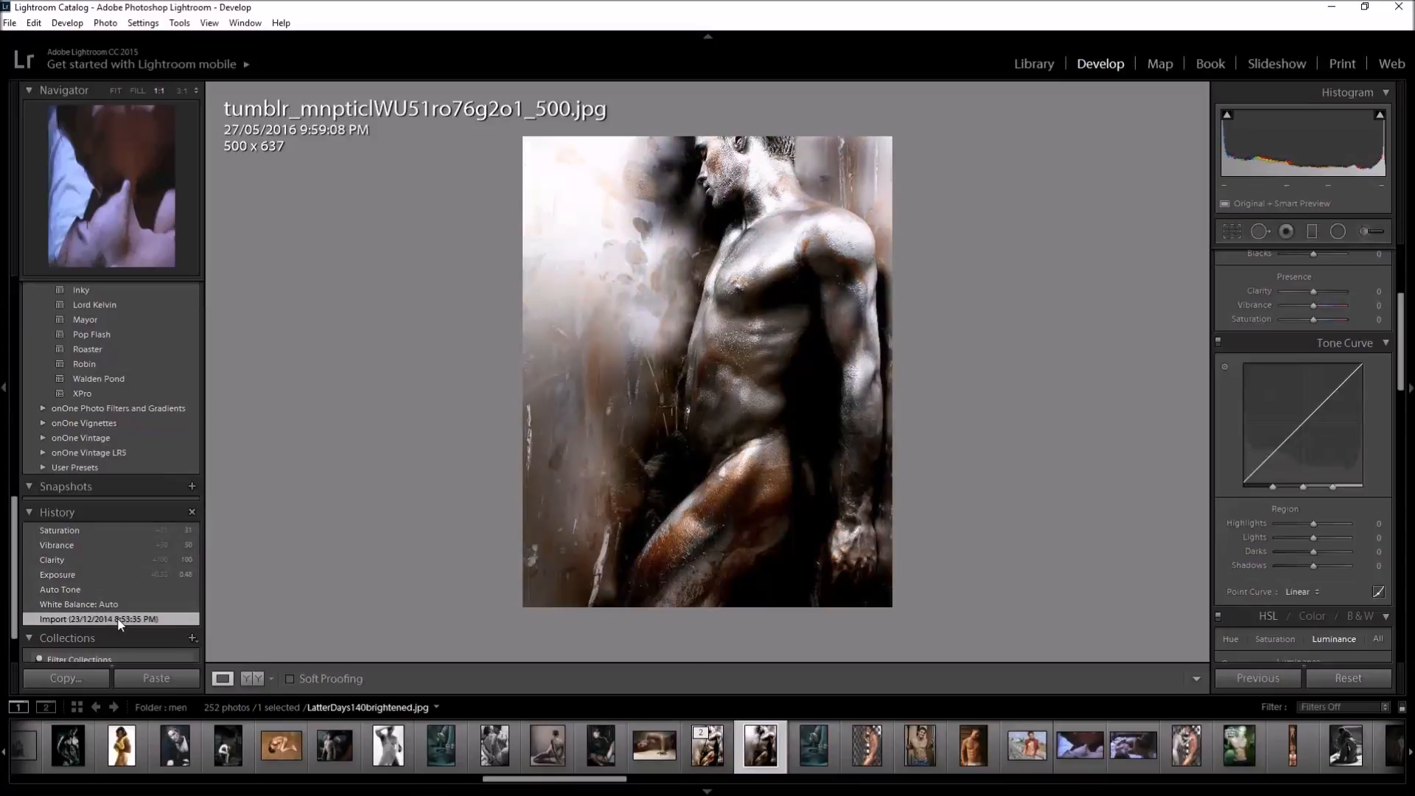
click(114, 532)
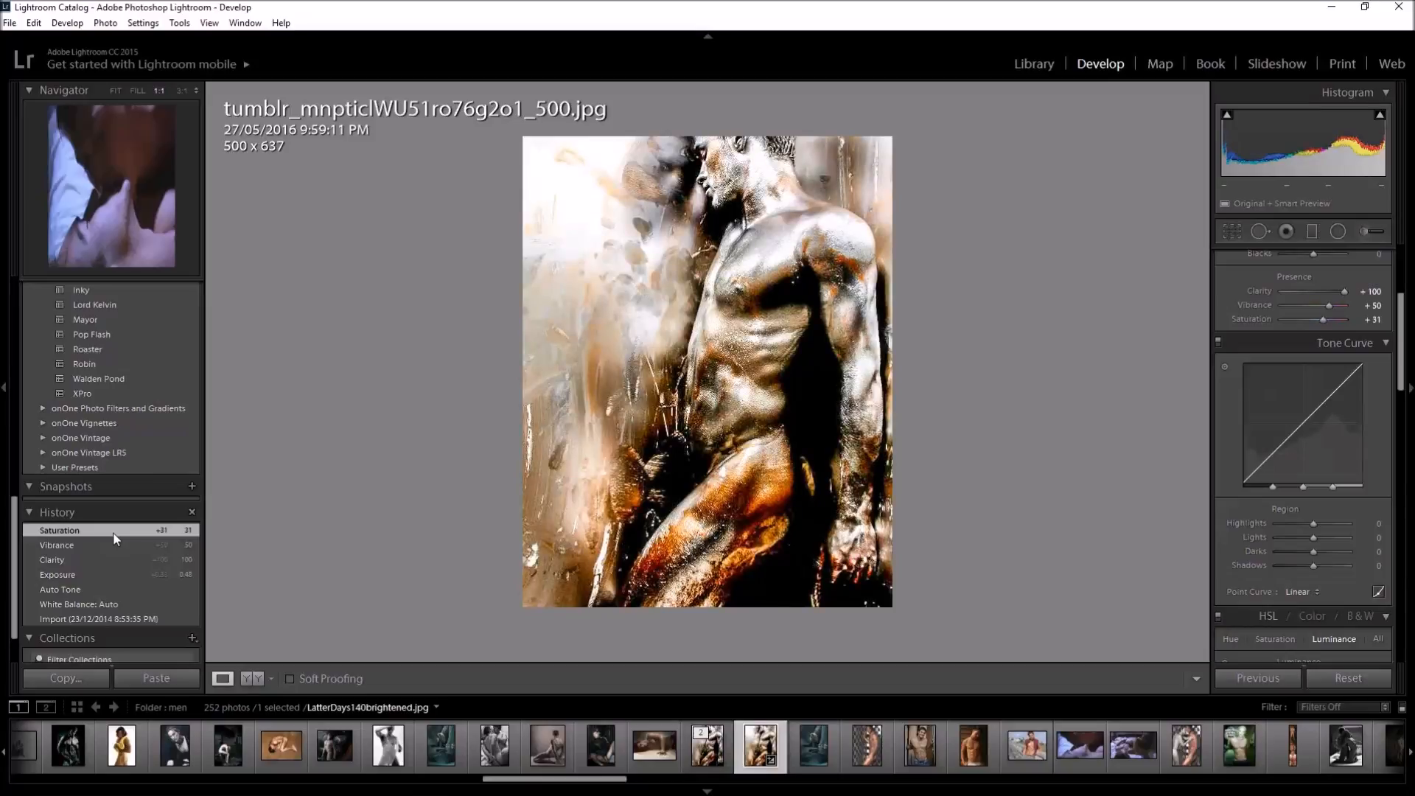
right_click(740, 454)
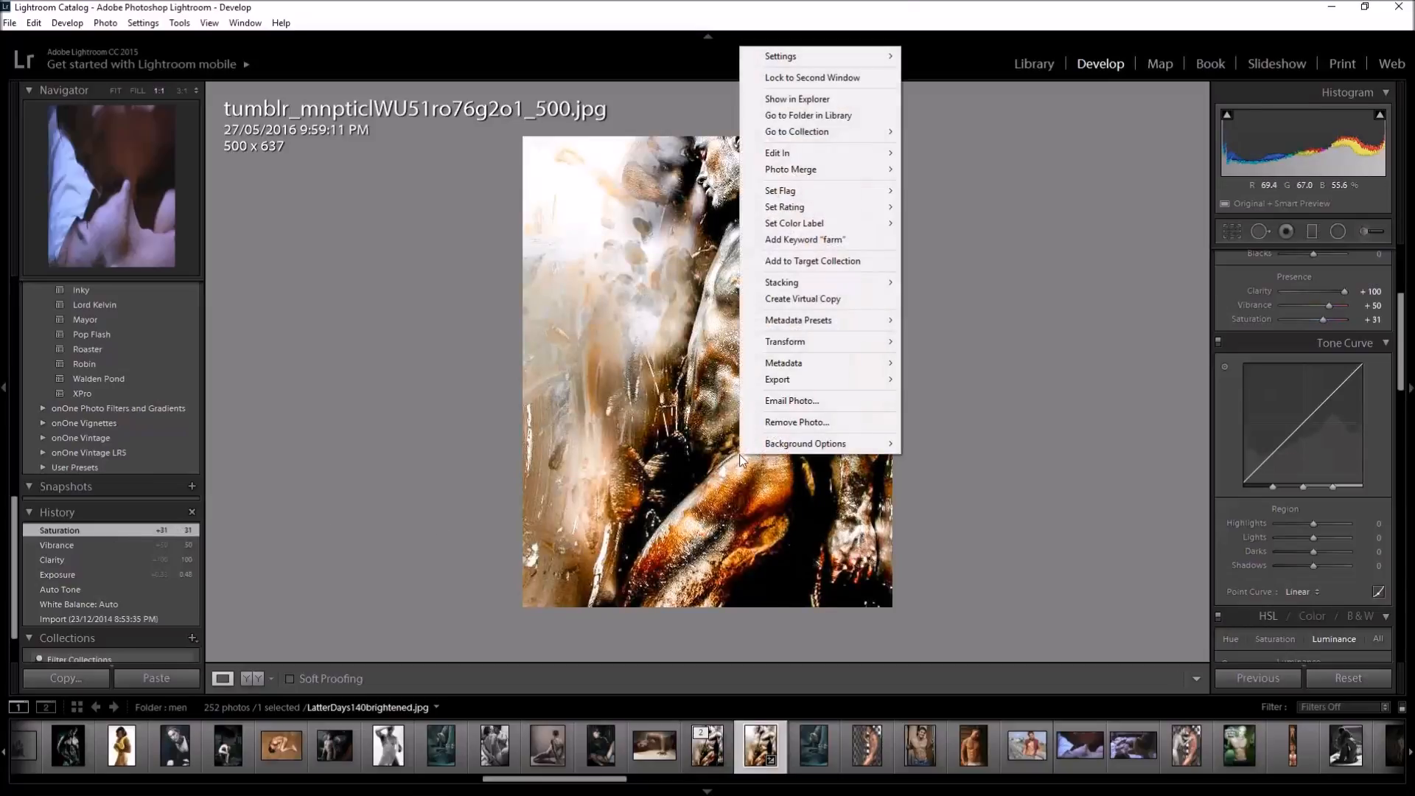
mouse_move(845, 154)
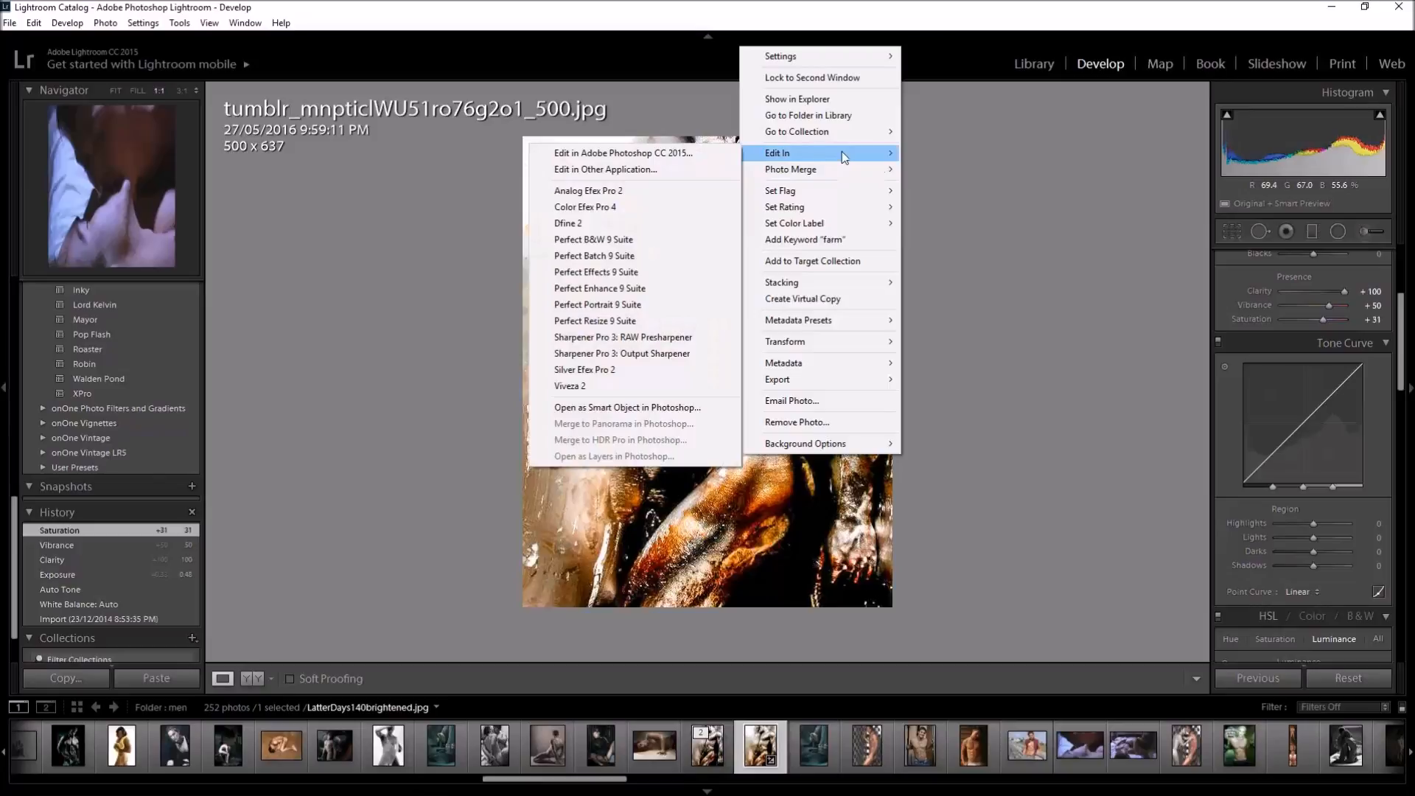
click(678, 155)
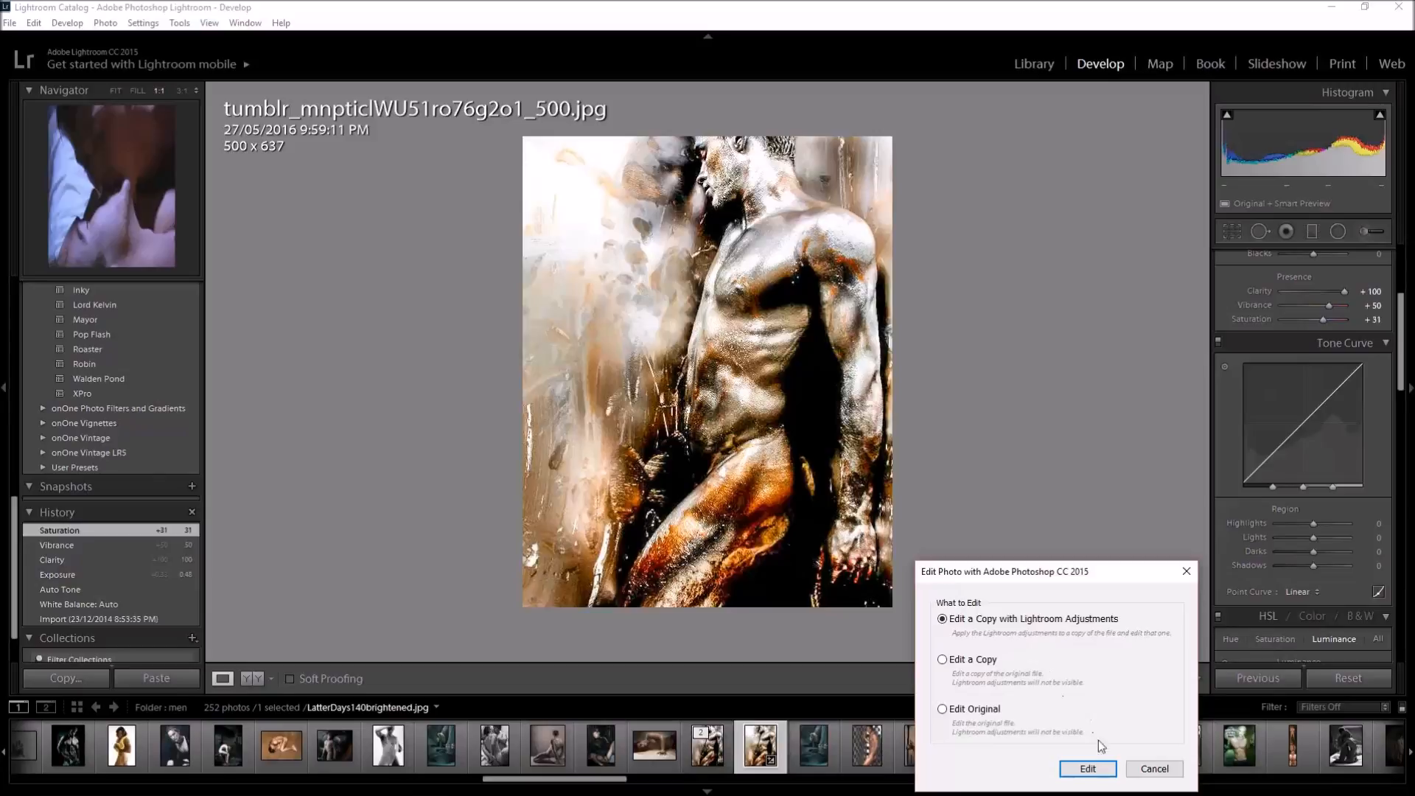
click(1087, 769)
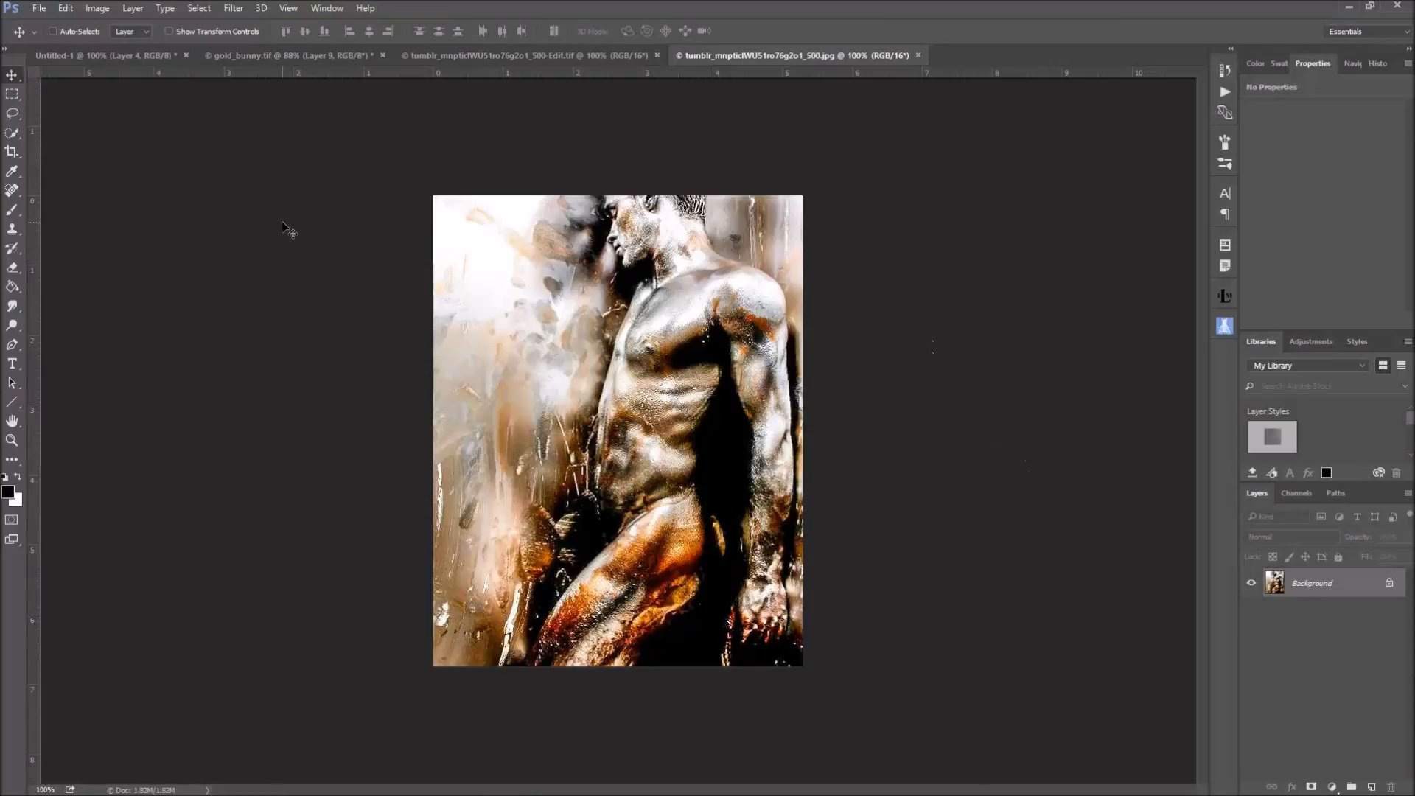
Look at the gold_bunny.tif composite, then return to the opened jpg and check its image size
click(248, 55)
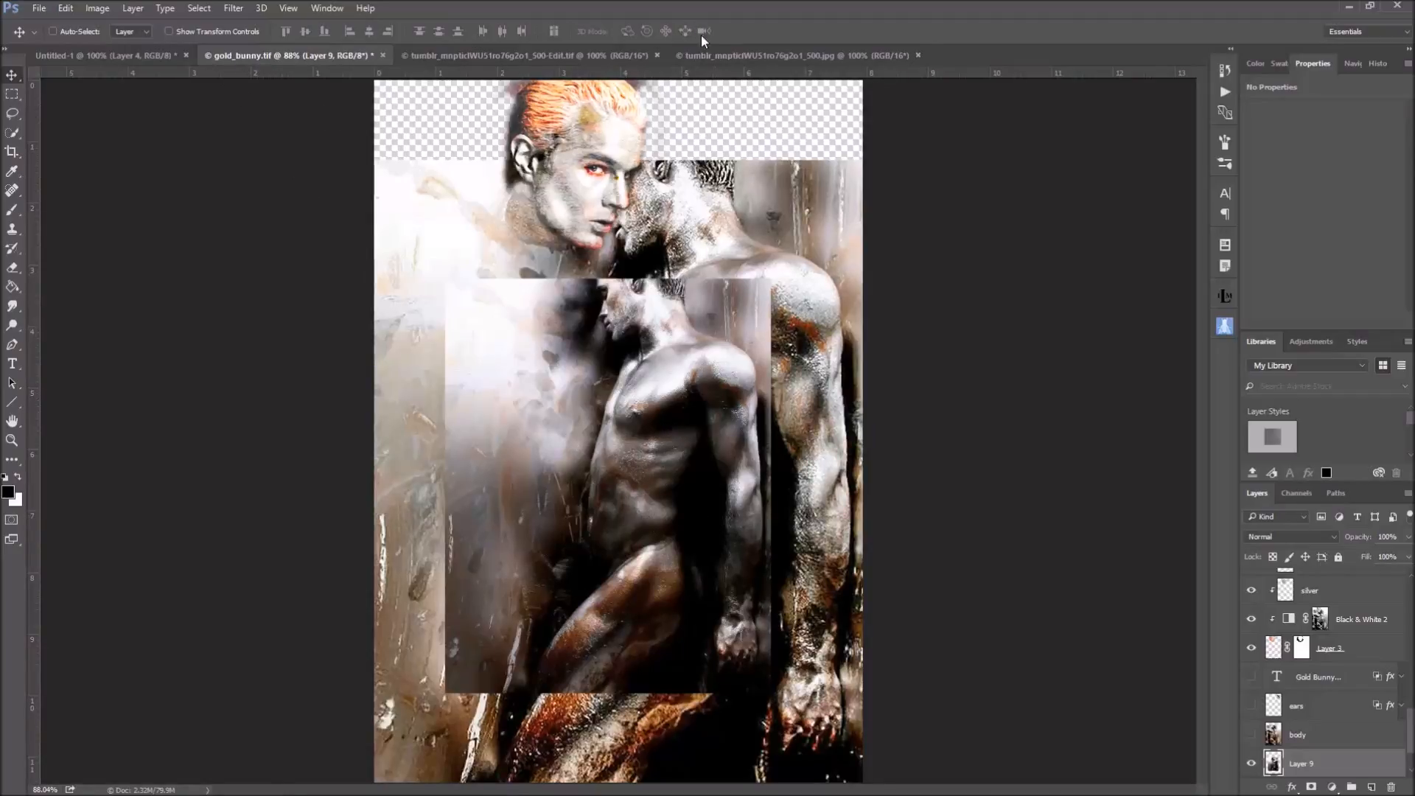
click(764, 55)
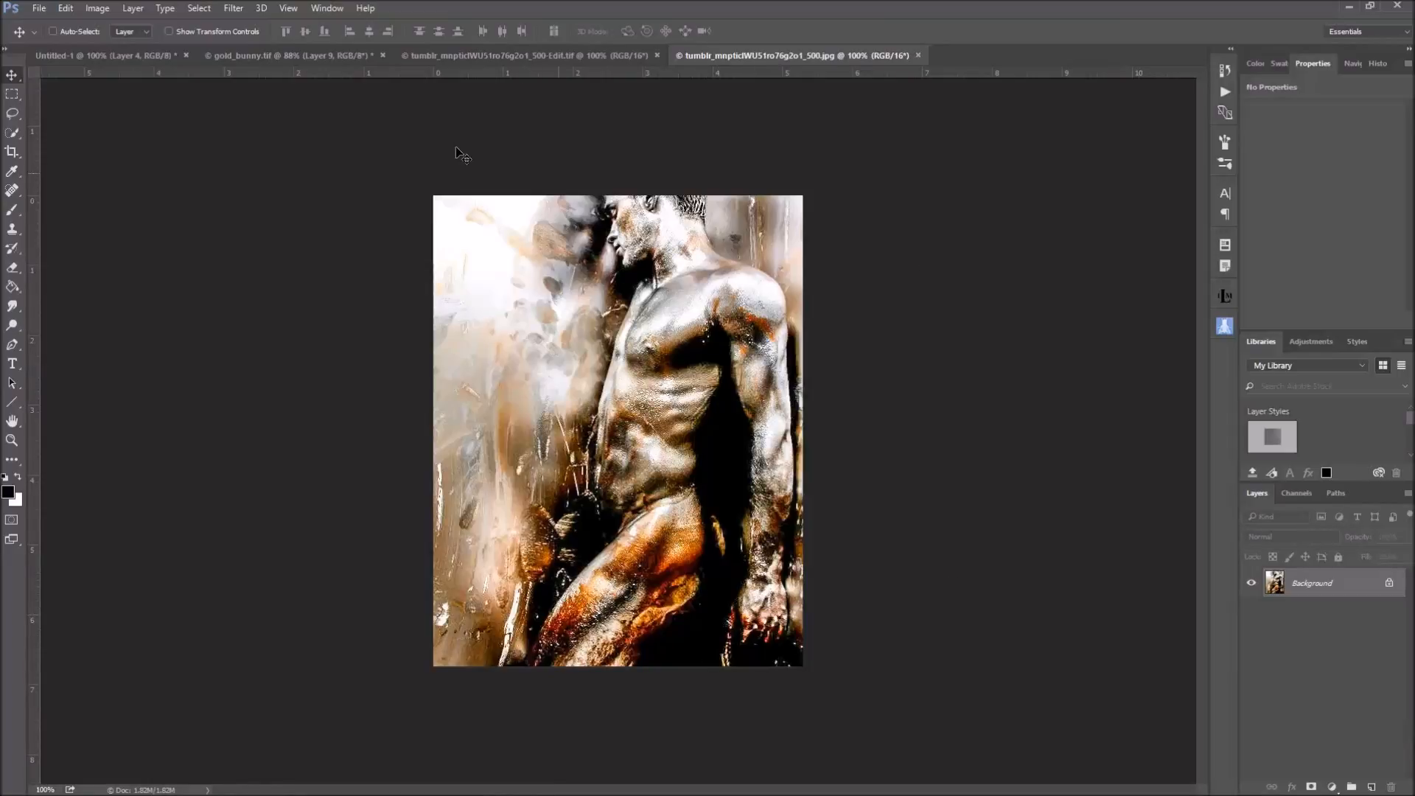
click(91, 10)
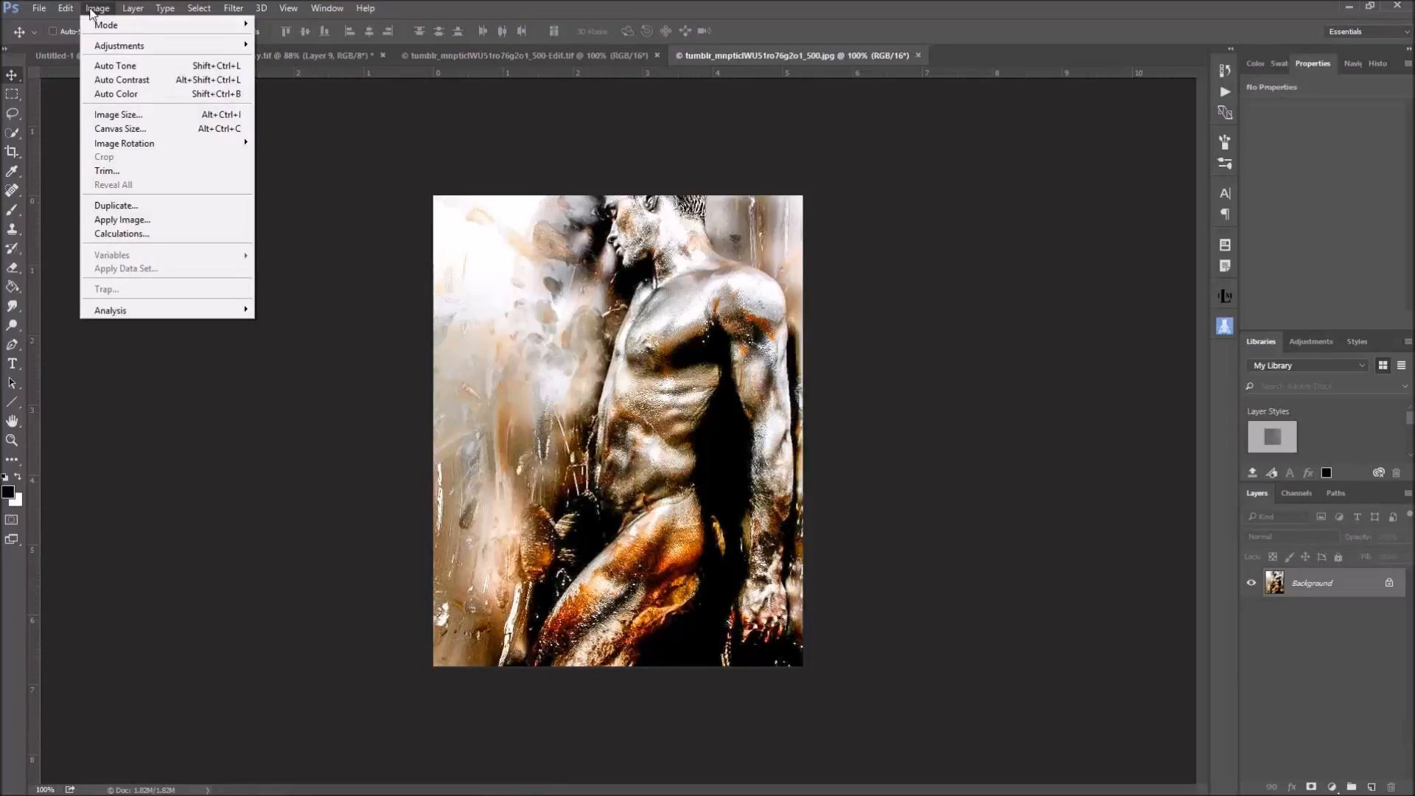
click(116, 115)
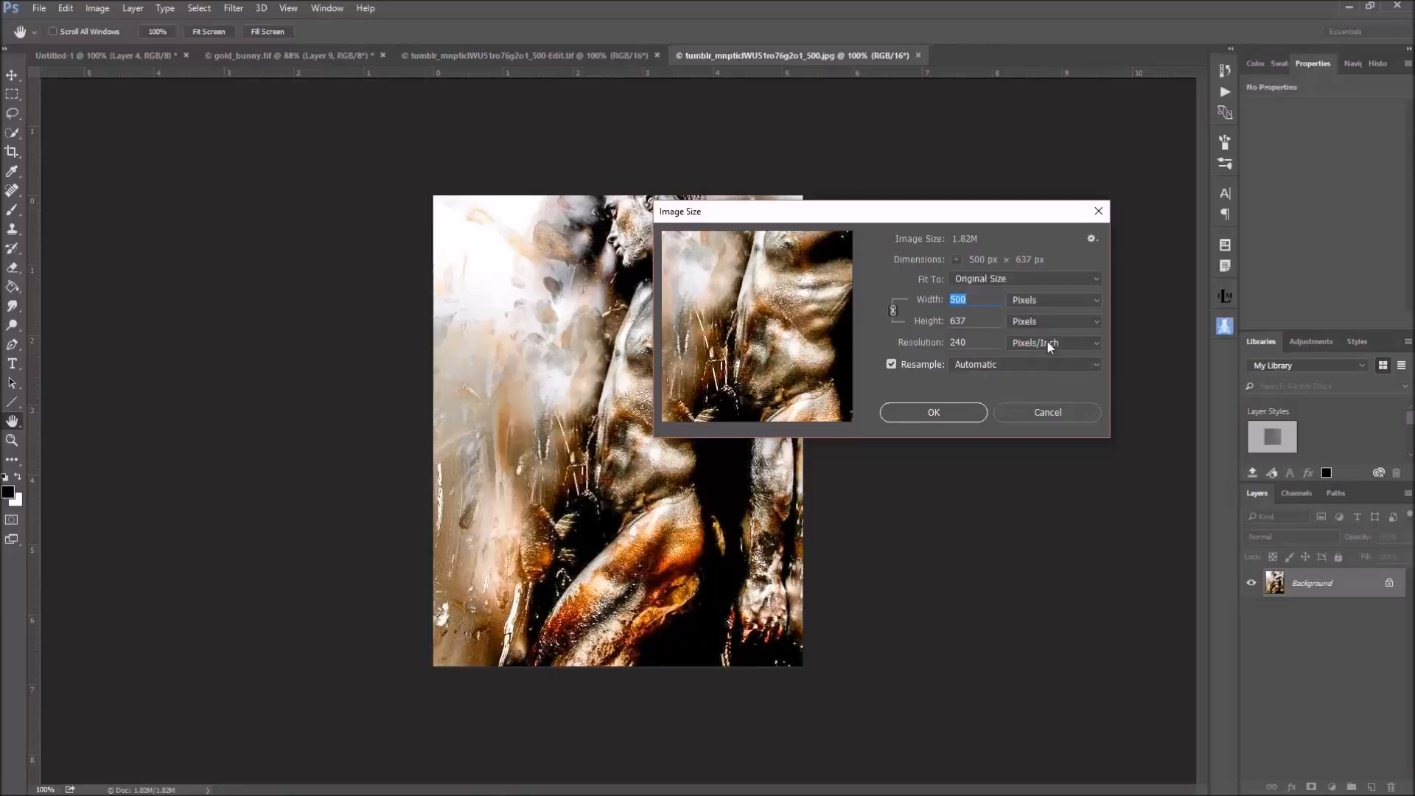
click(933, 412)
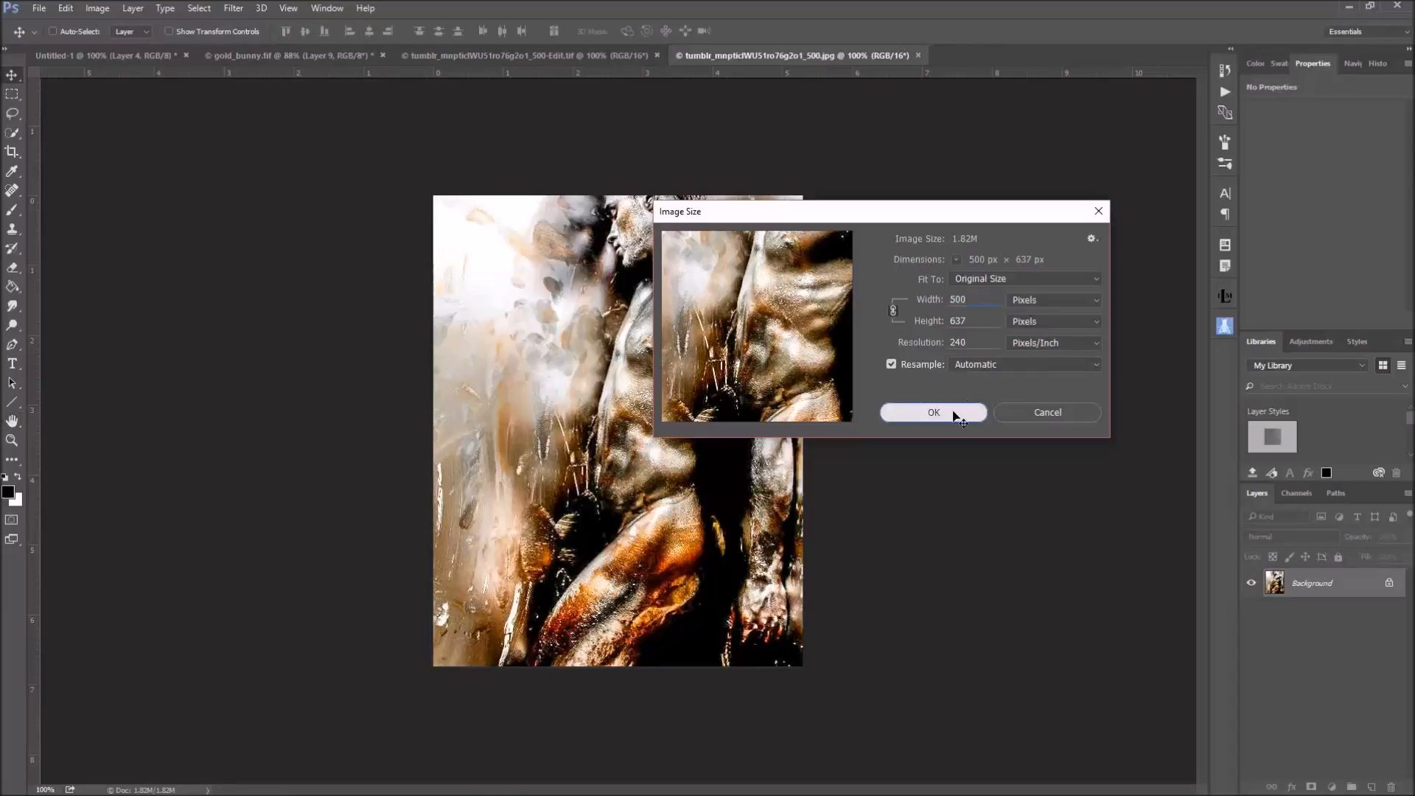
View the opened jpg at 100% zoom
click(229, 9)
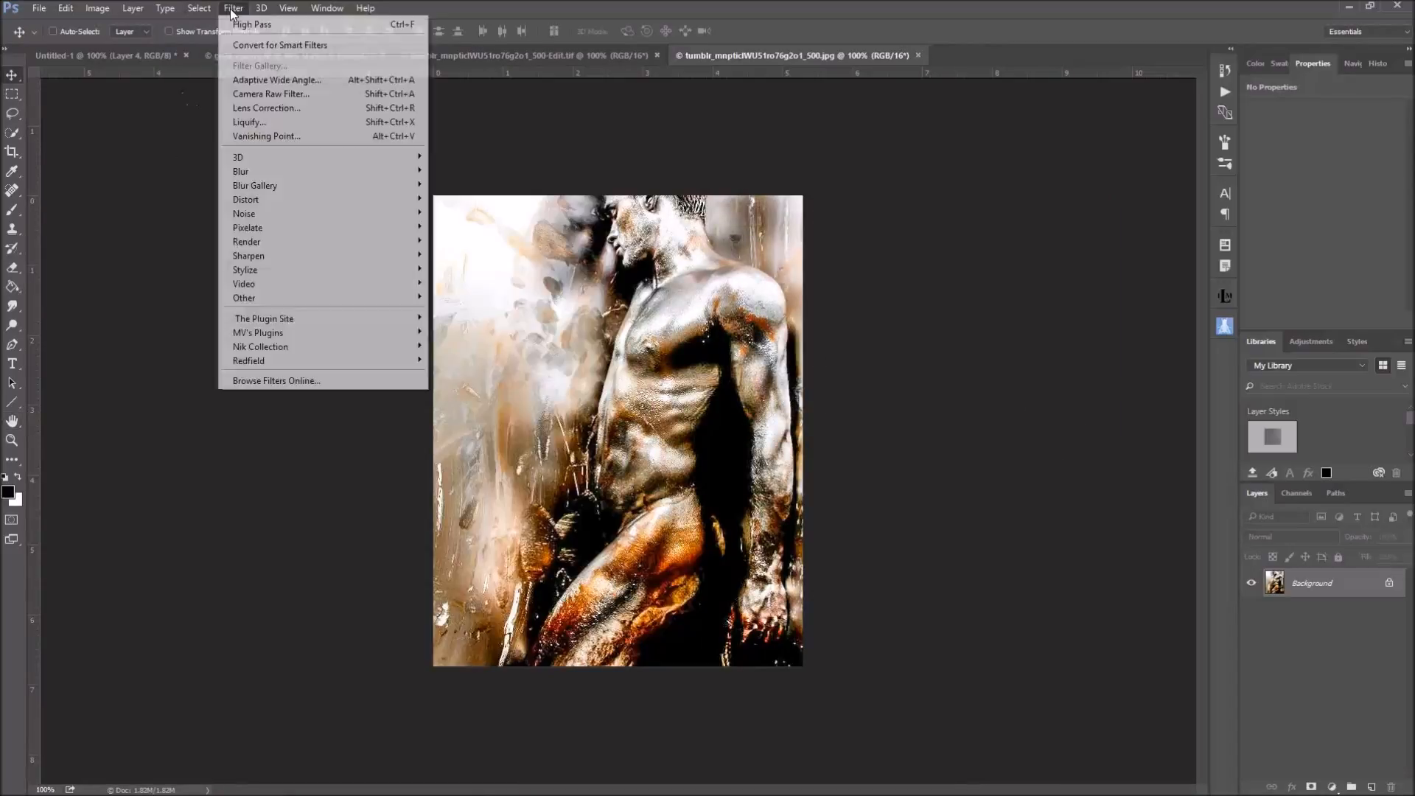
mouse_move(92, 13)
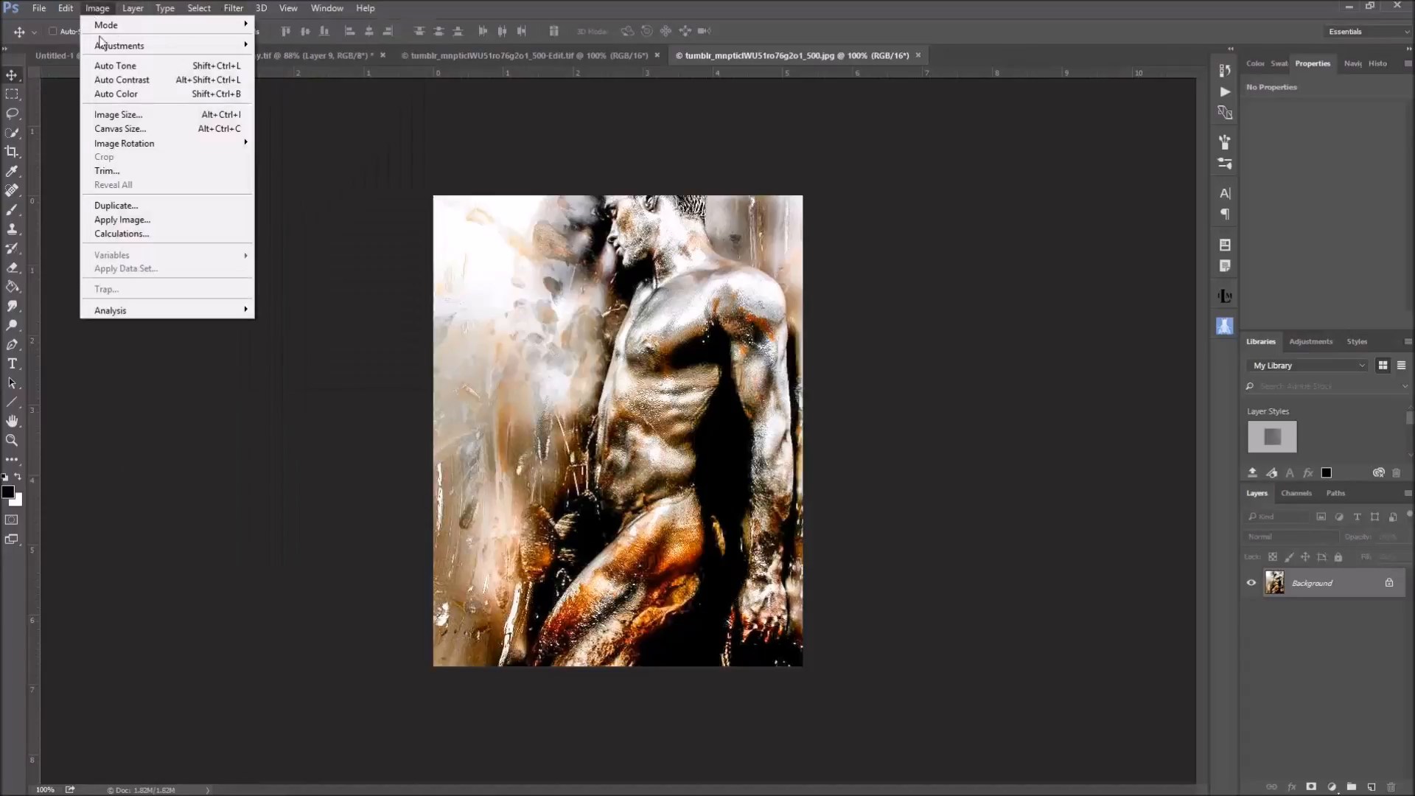
mouse_move(288, 9)
click(303, 173)
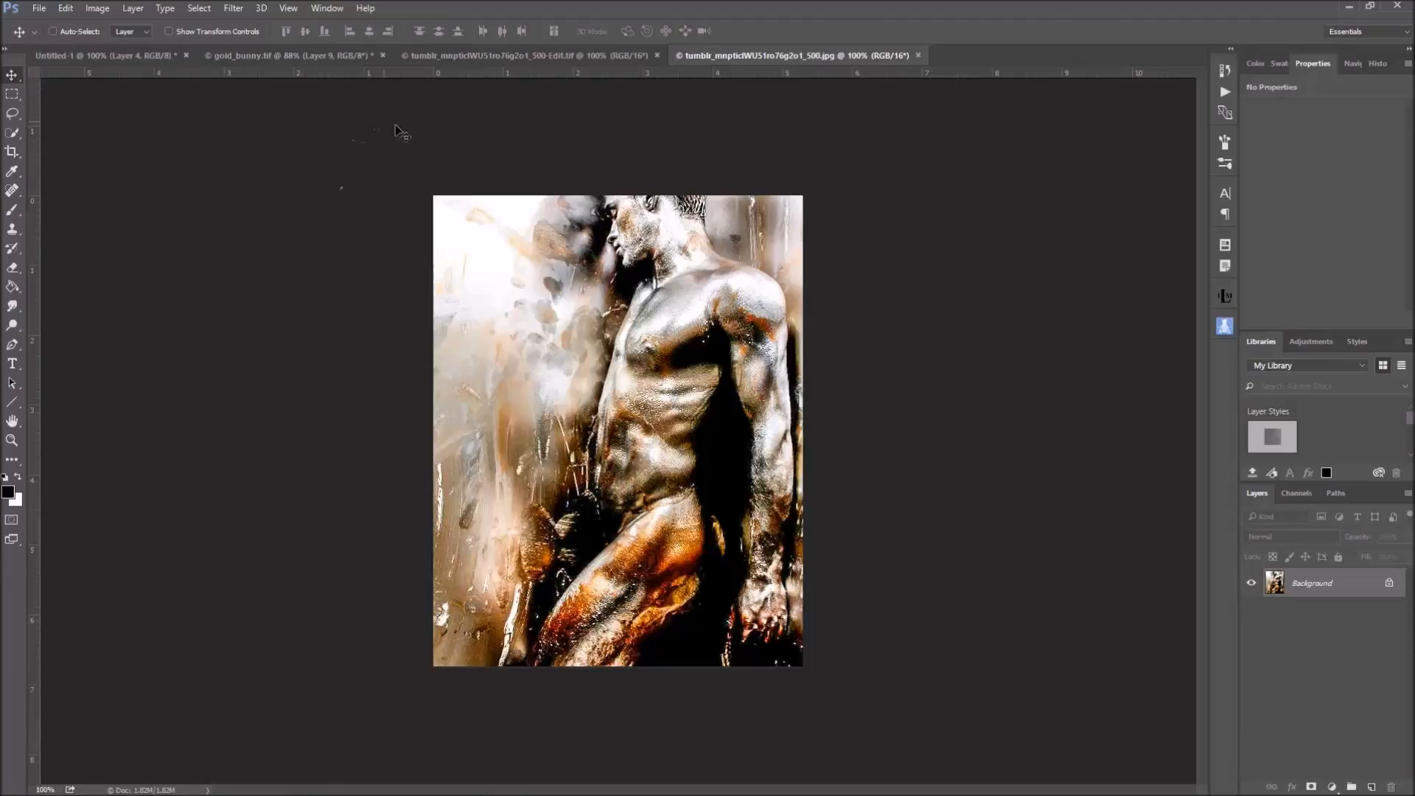
Check the image size of the 500-Edit.tif version of the photo
click(519, 58)
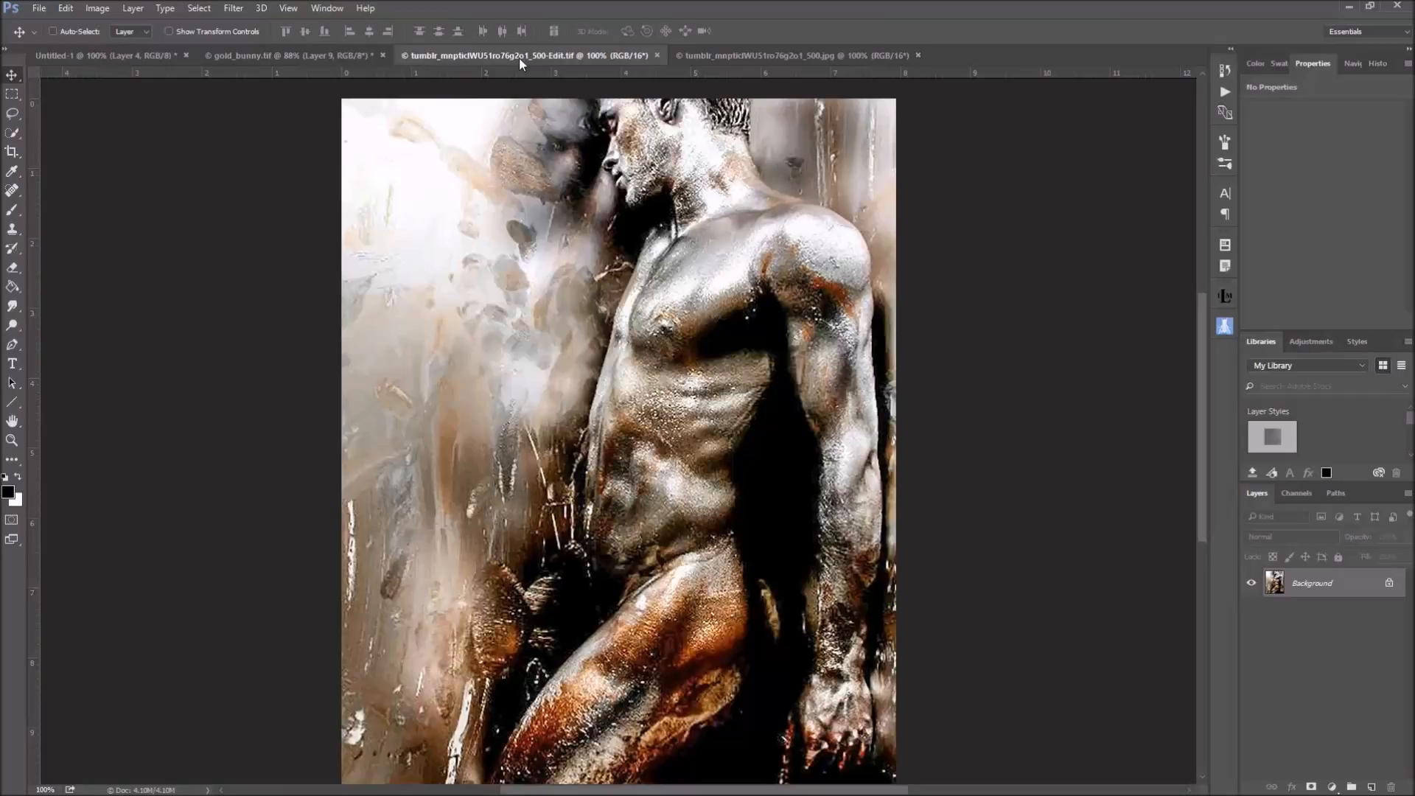
click(101, 10)
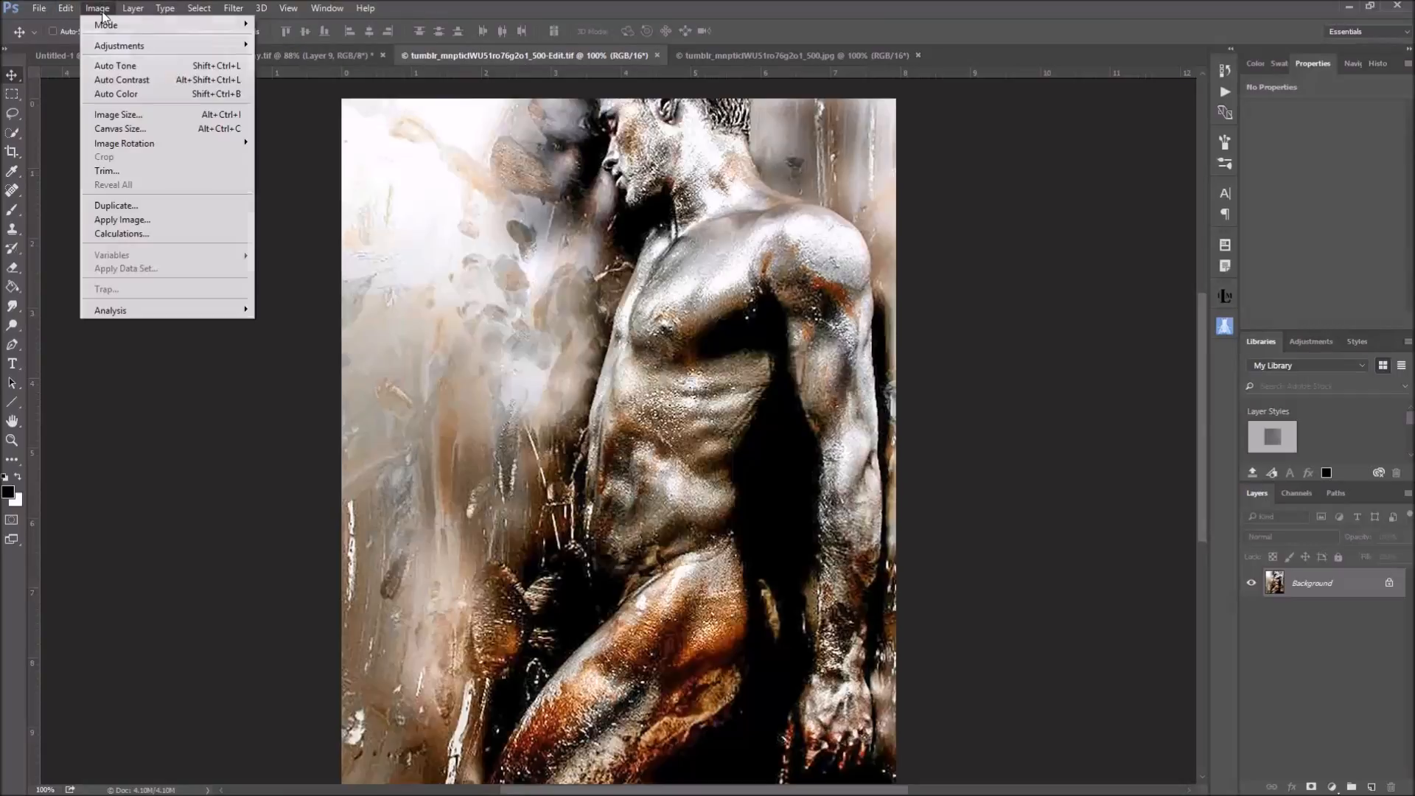
click(118, 115)
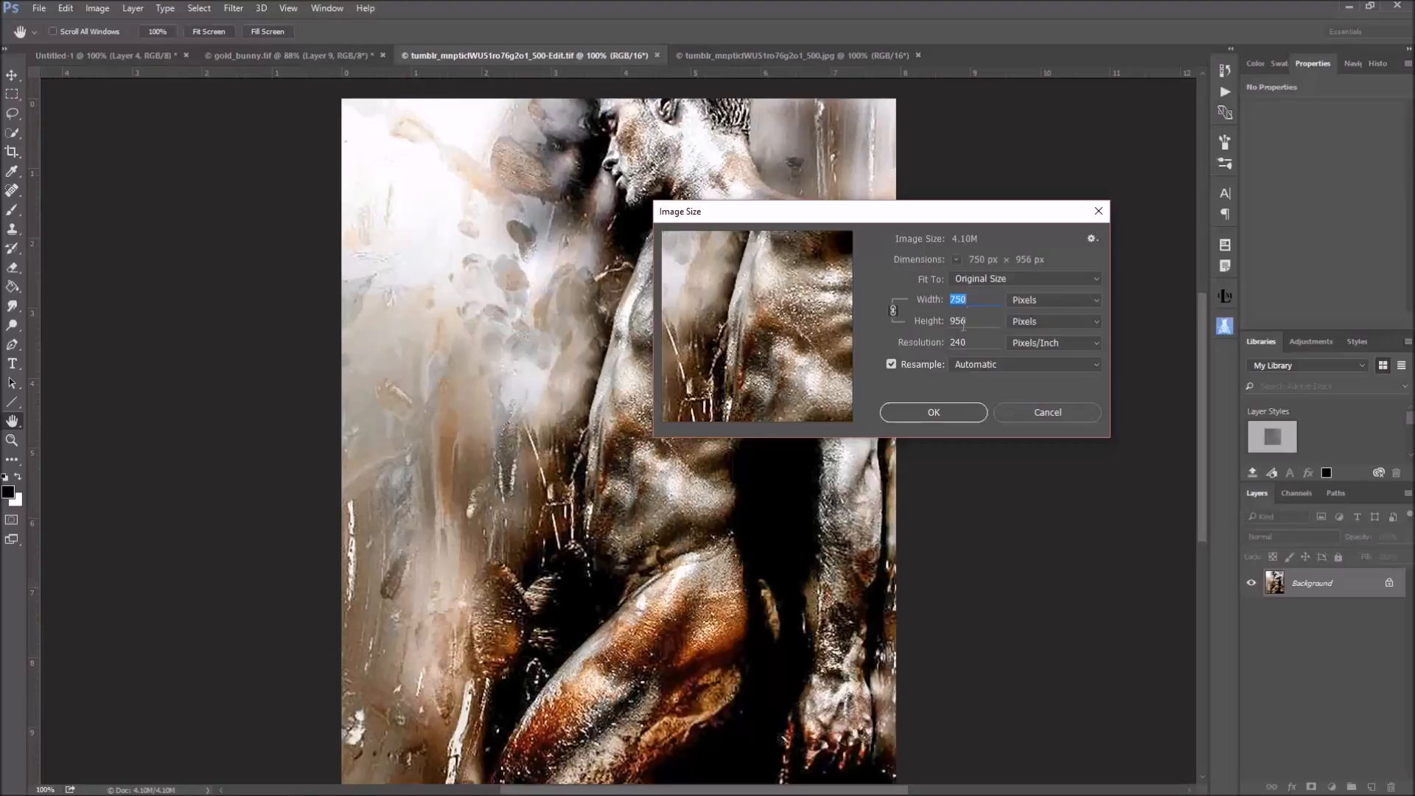
click(949, 412)
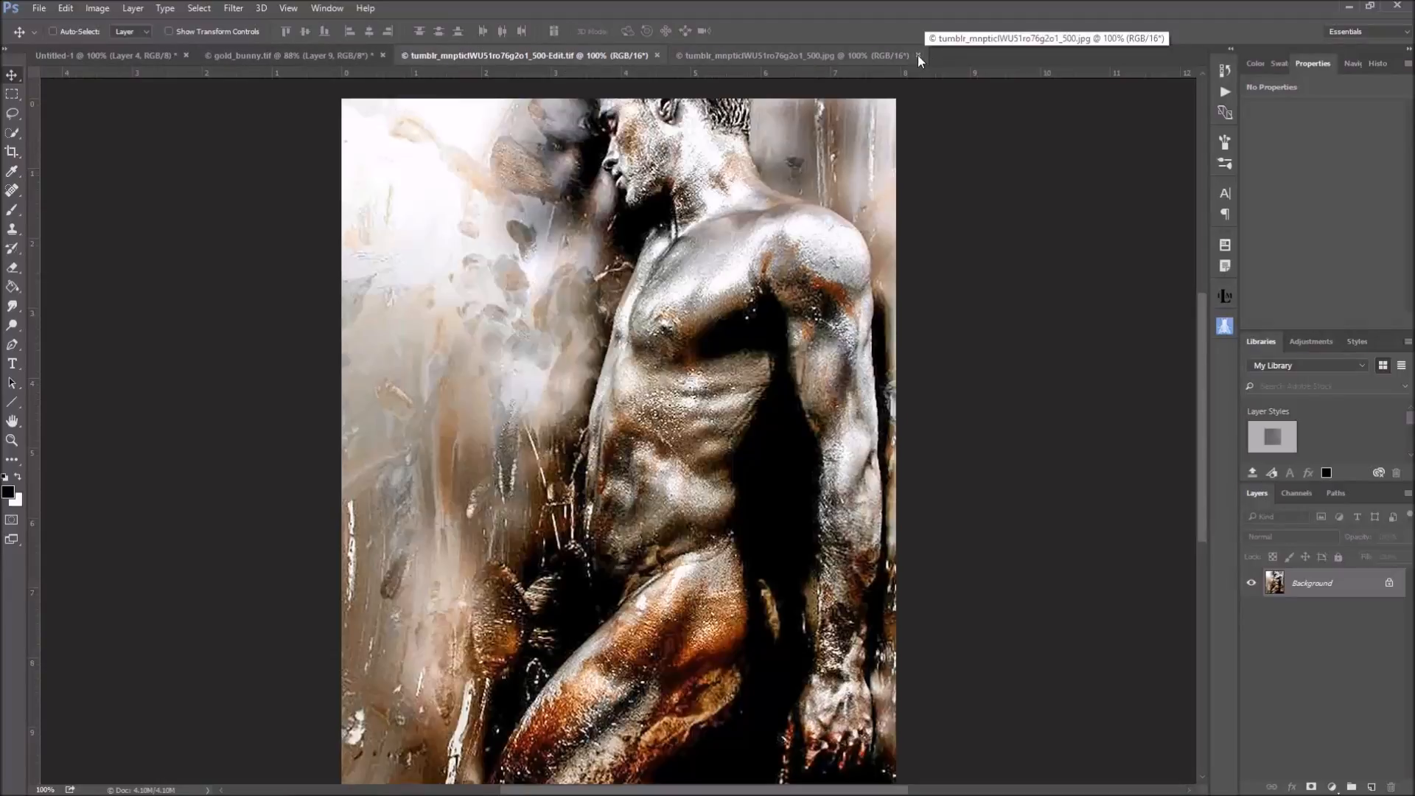
In gold_bunny.tif, hide Layer 9 and the masked face layer, and make Layer 8 the active layer
click(258, 53)
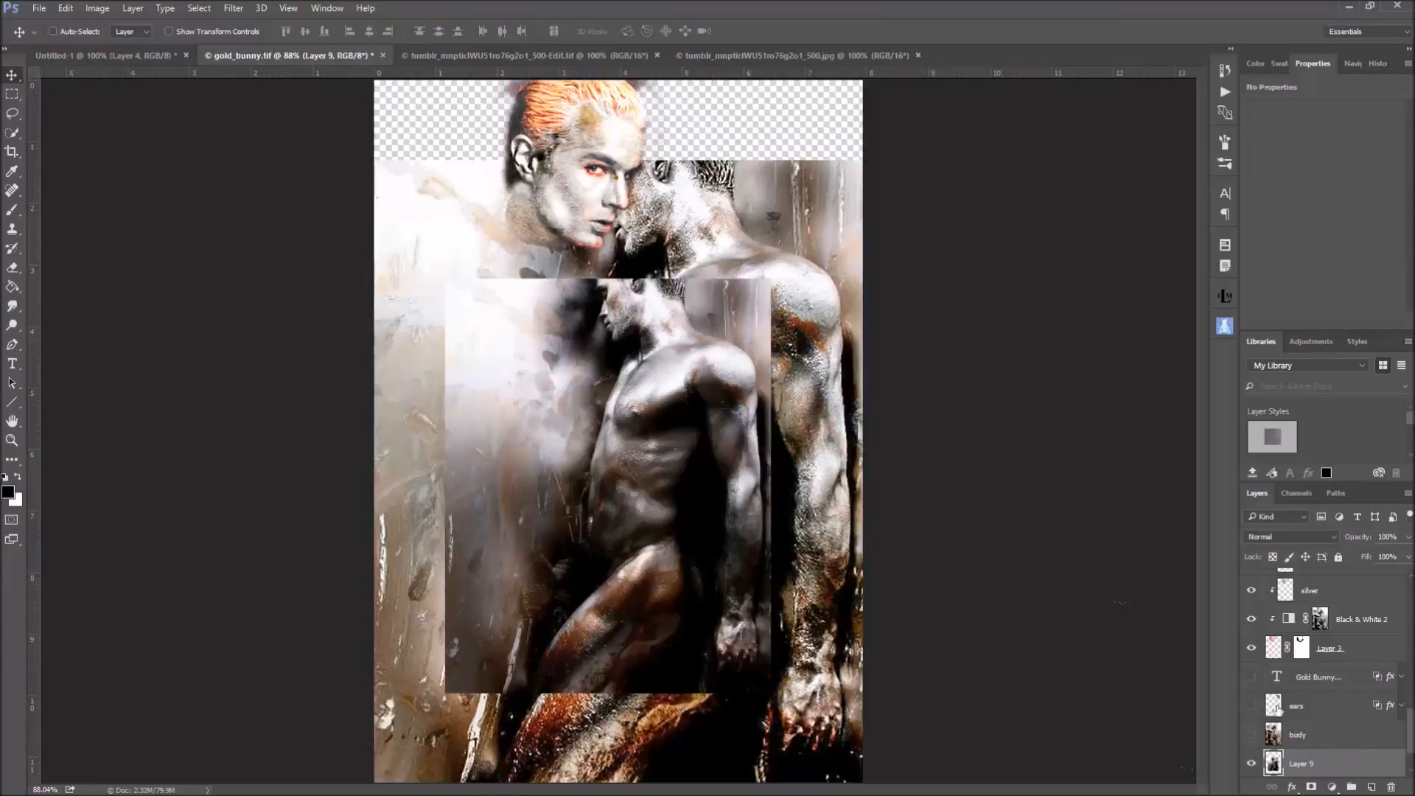
scroll(1345, 733, down, 2)
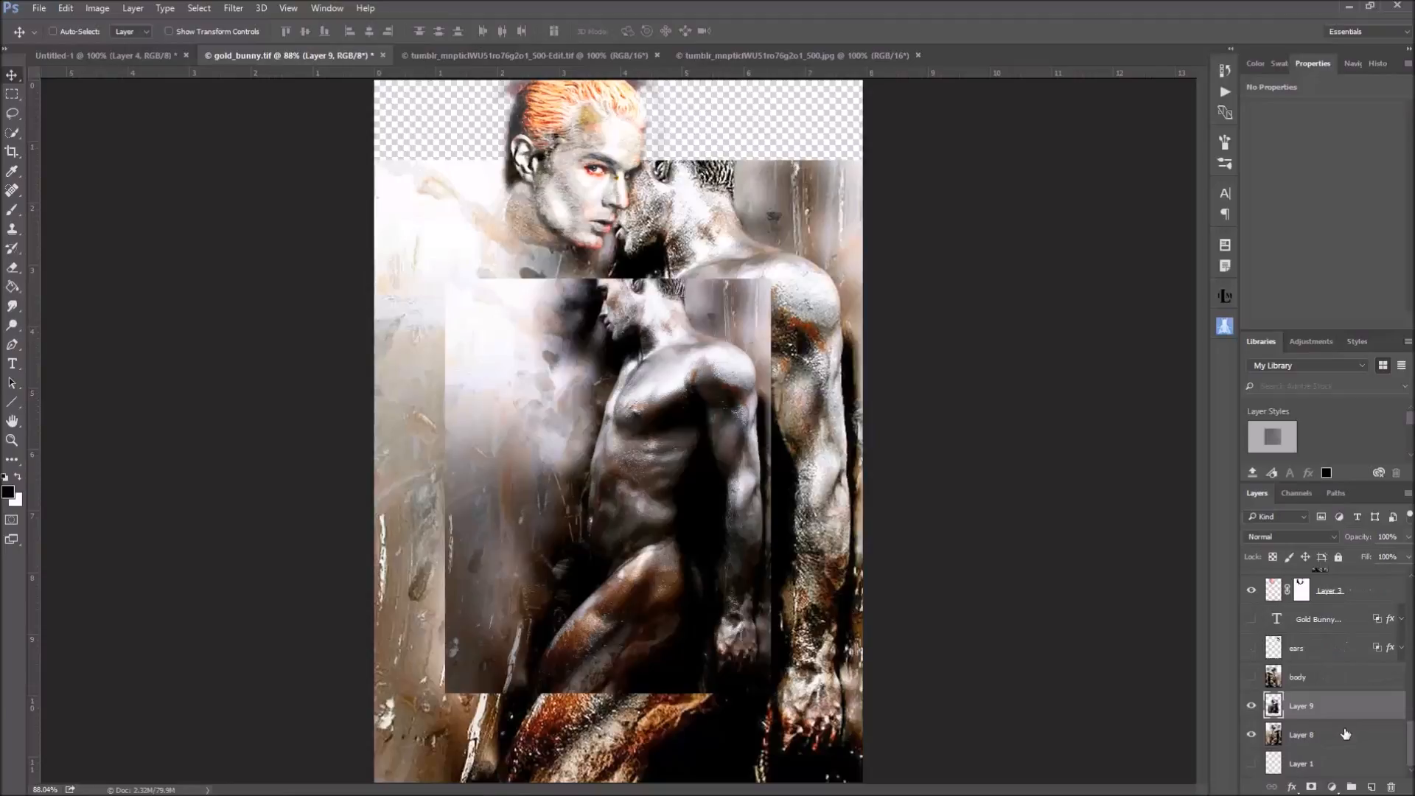
click(1252, 706)
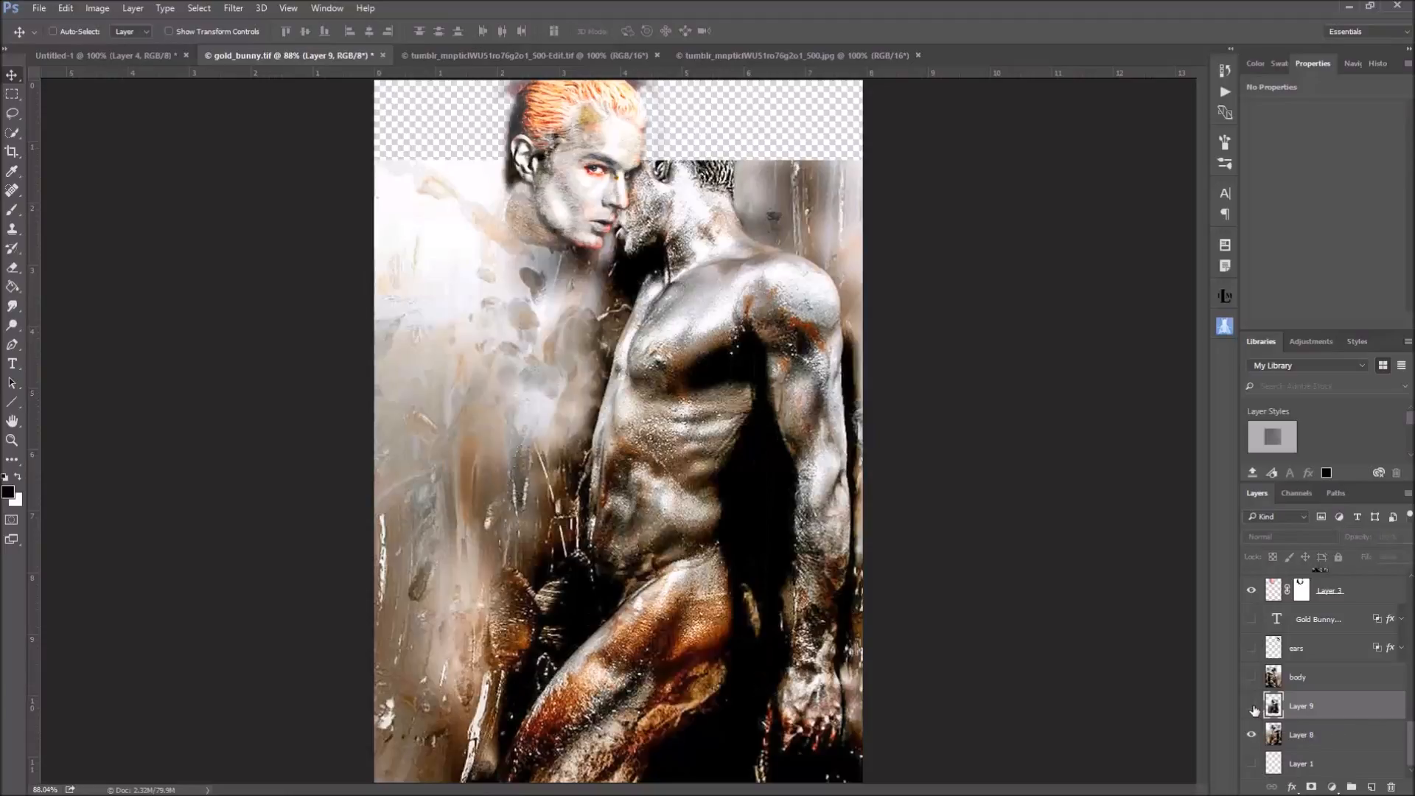
click(1356, 740)
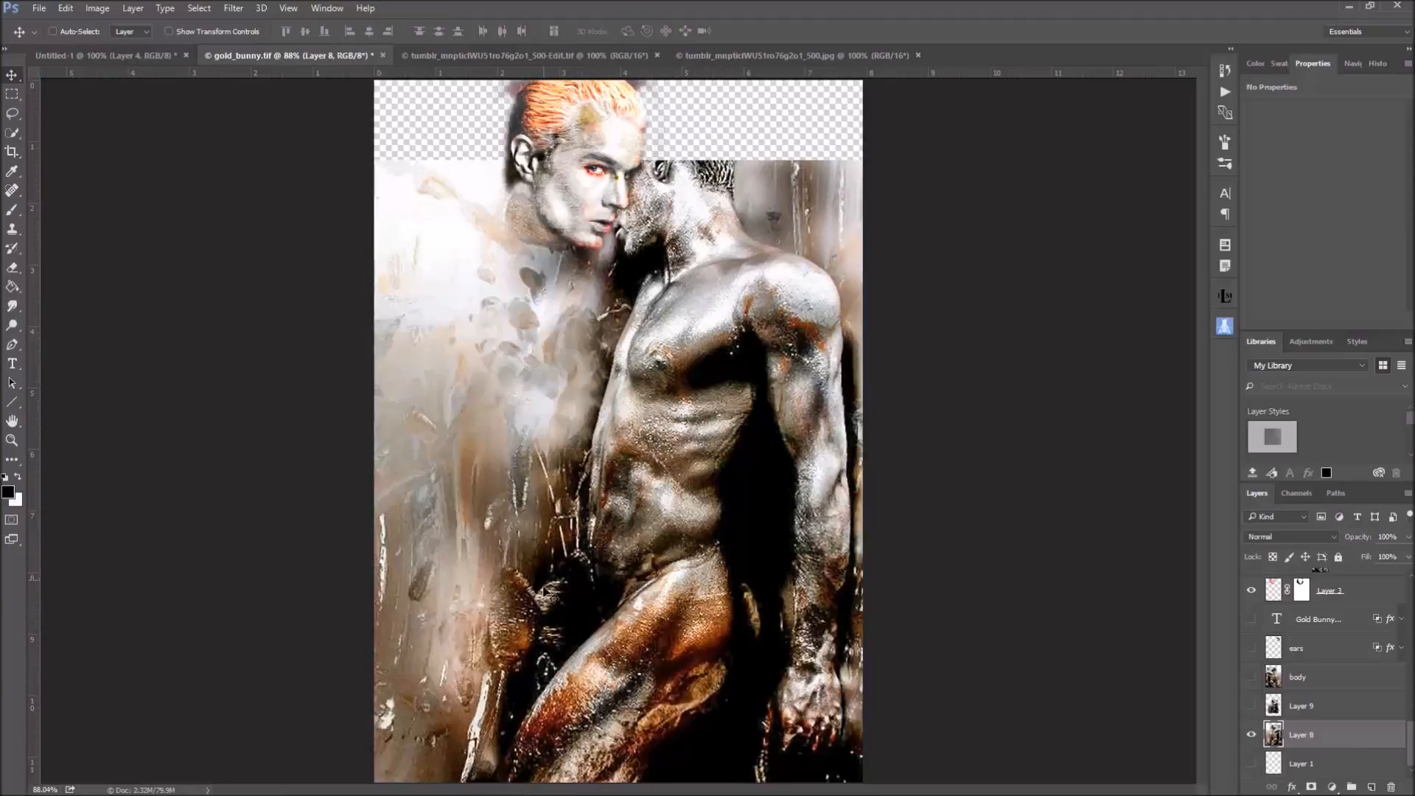
scroll(1370, 672, up, 2)
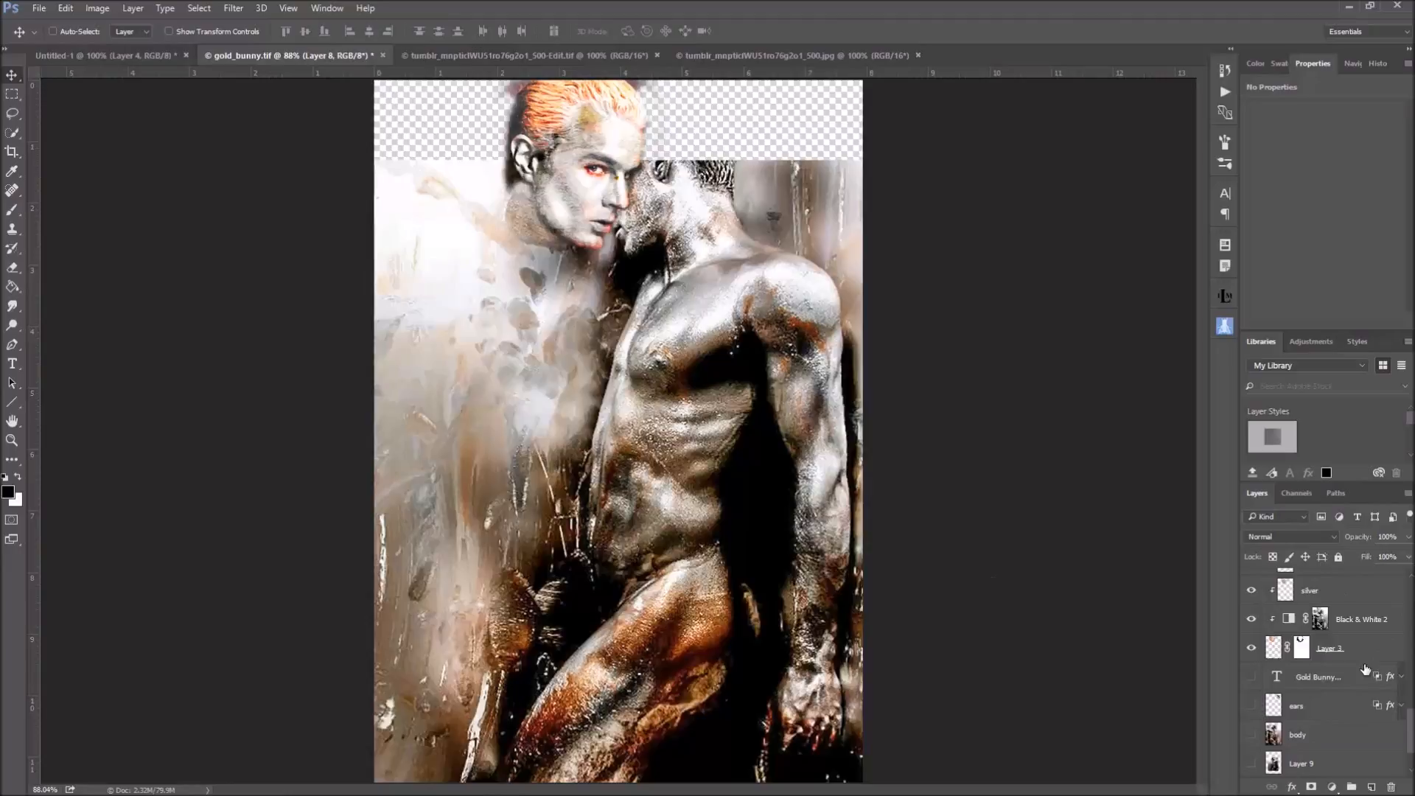
click(1251, 649)
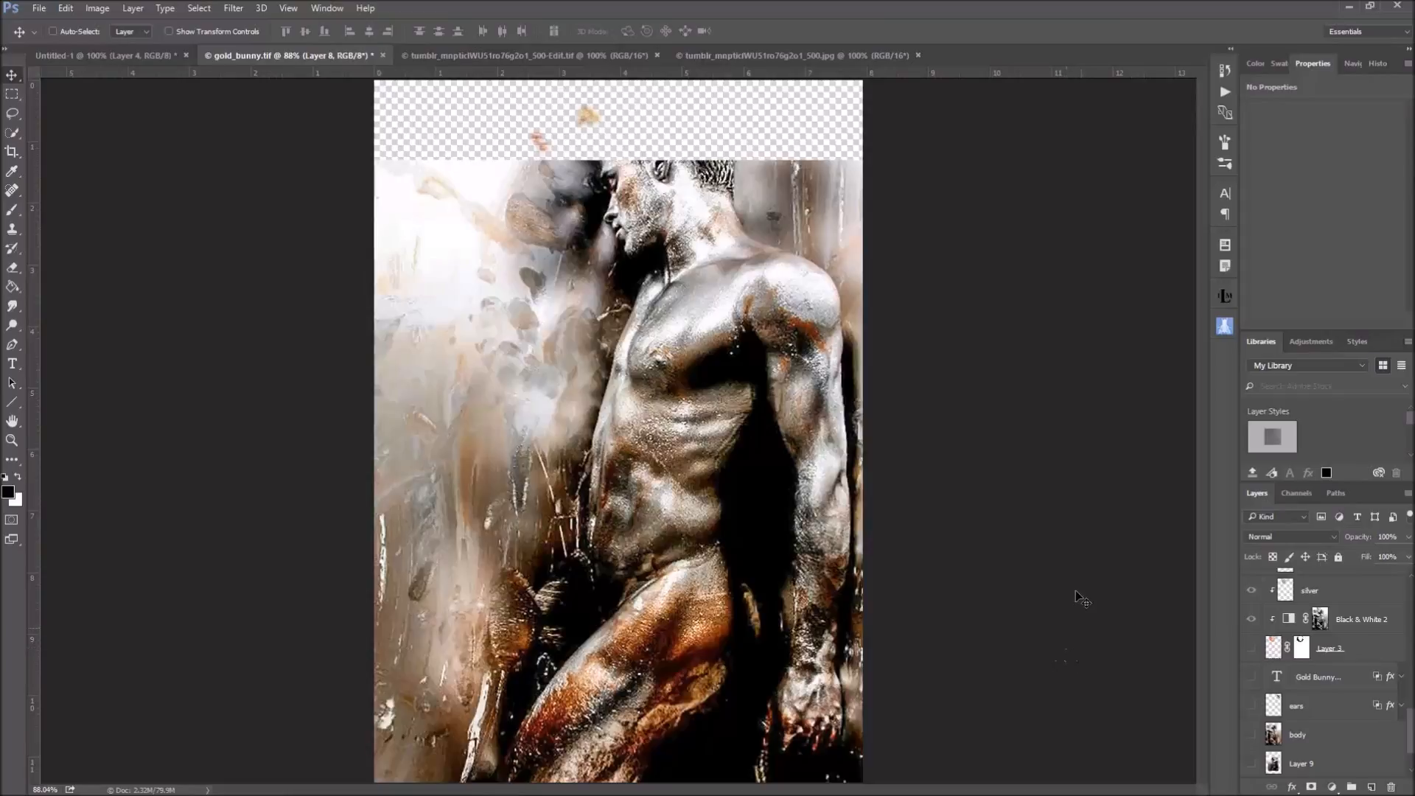
Examine the gold_bunny.tif composite at 100% zoom, comparing it with the face layer shown and hidden
click(288, 8)
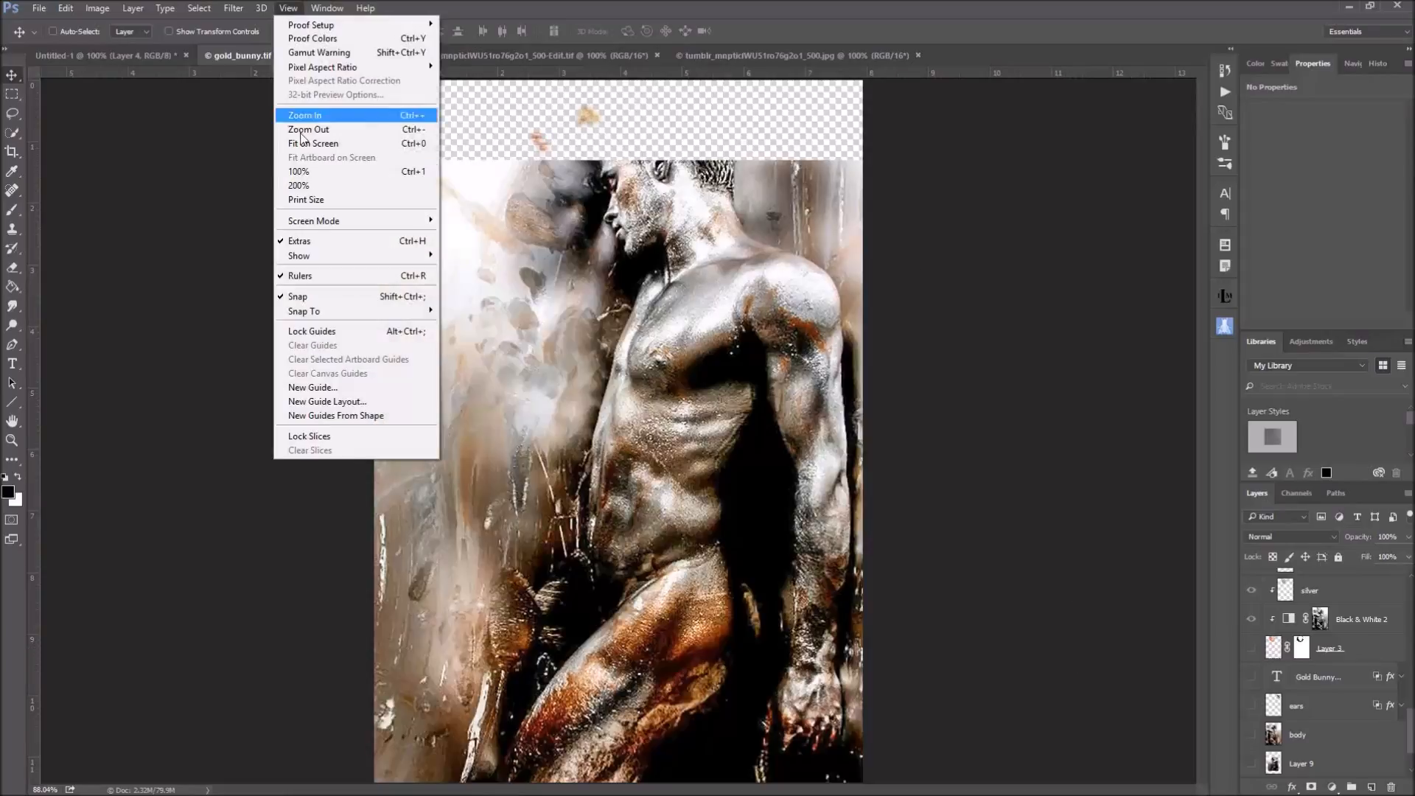
click(305, 176)
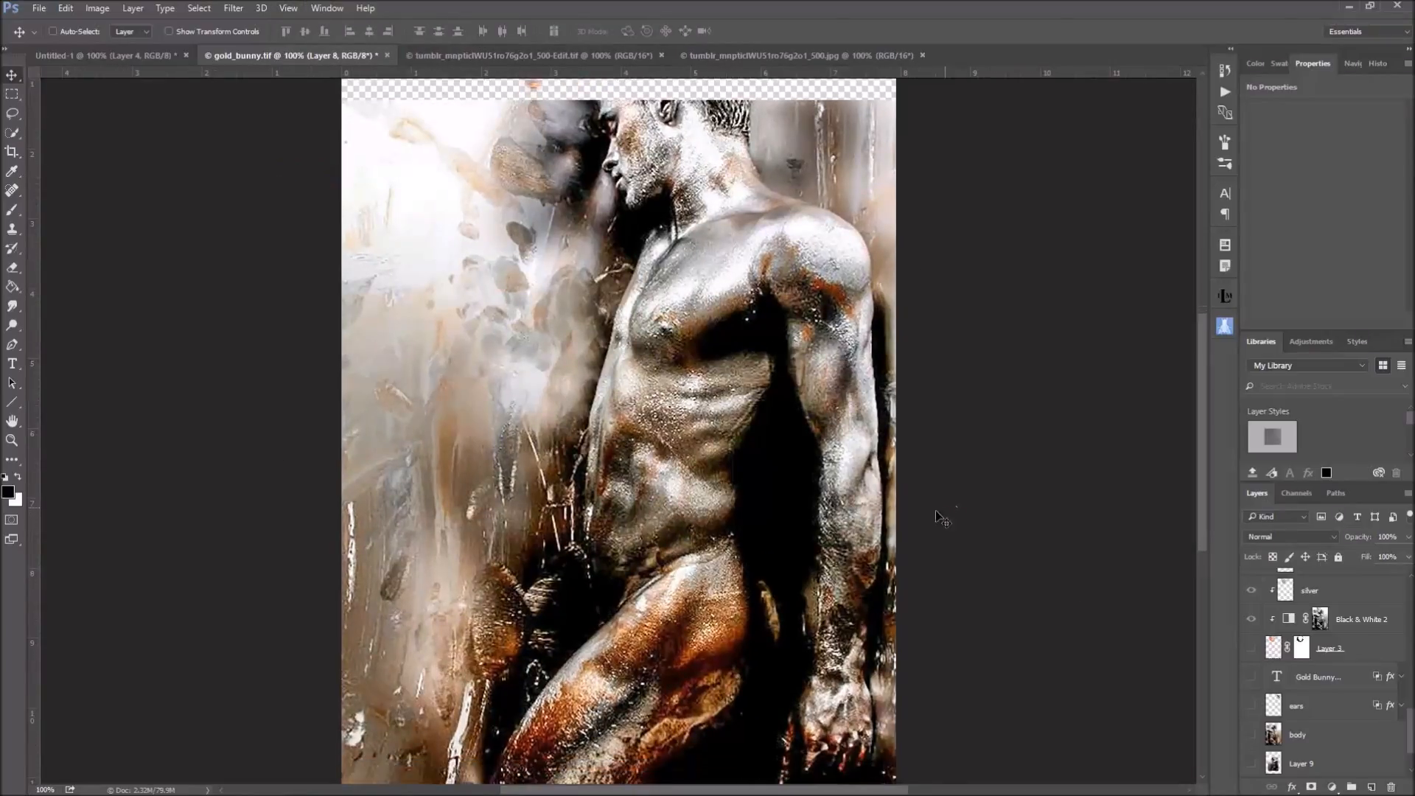
scroll(936, 511, down, 1)
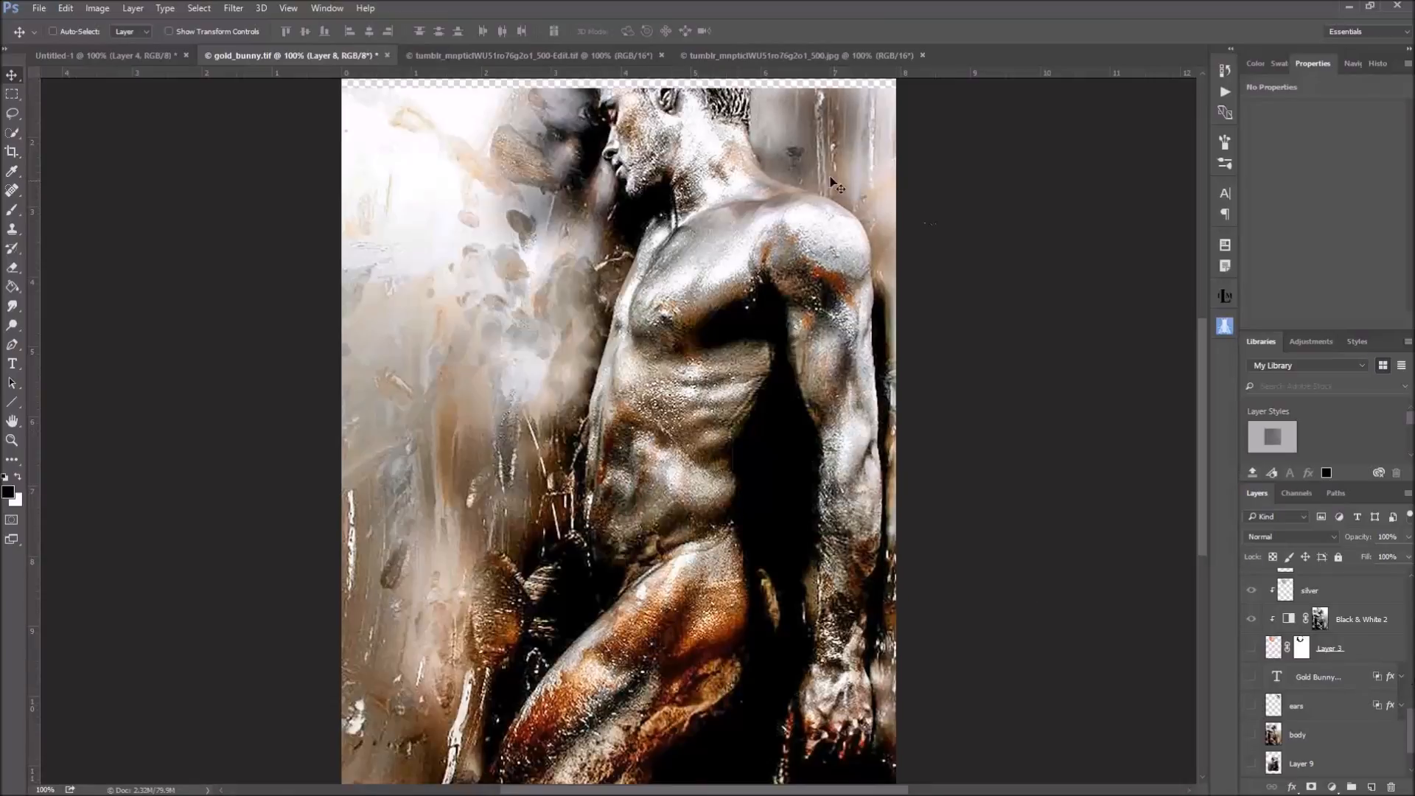
scroll(1370, 728, down, 1)
scroll(1370, 729, up, 1)
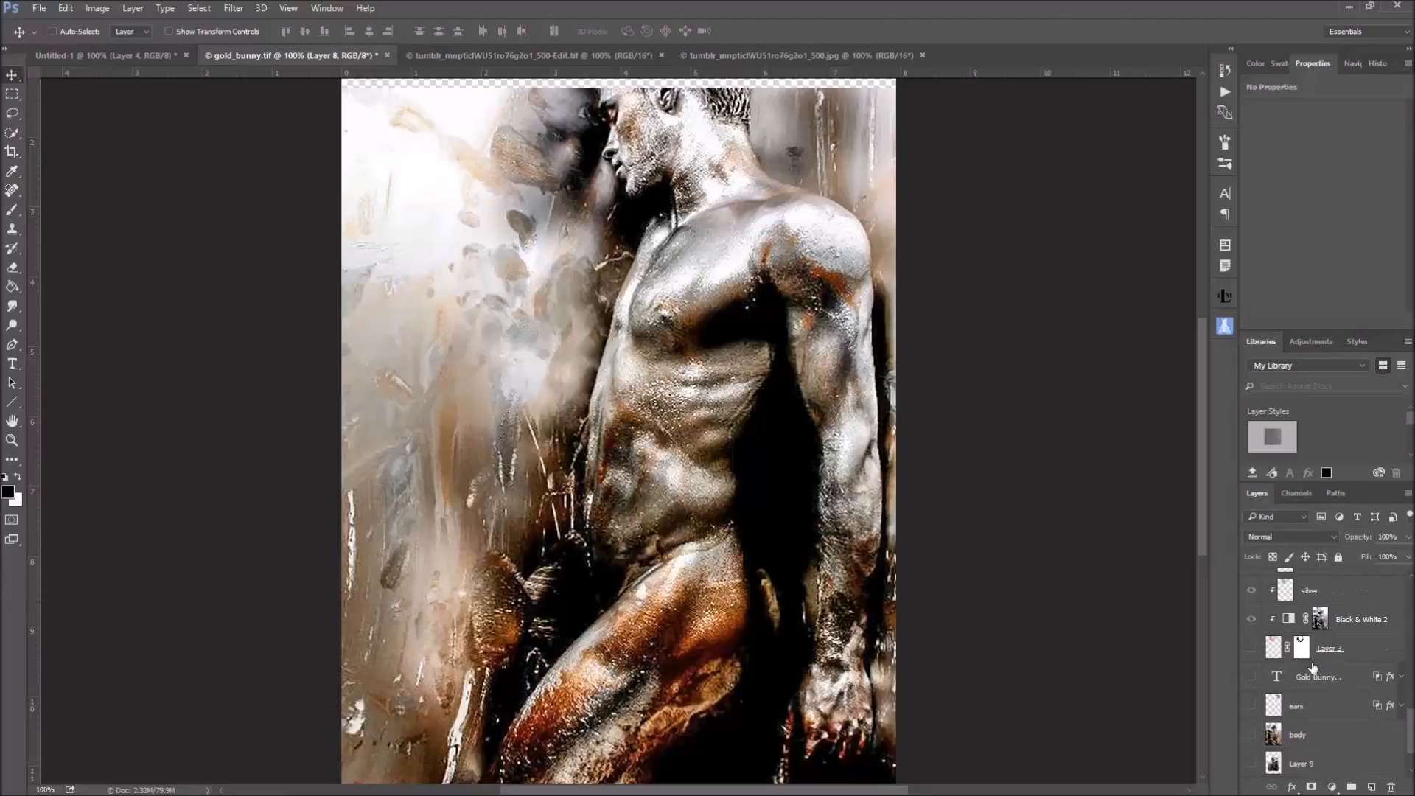
click(1252, 649)
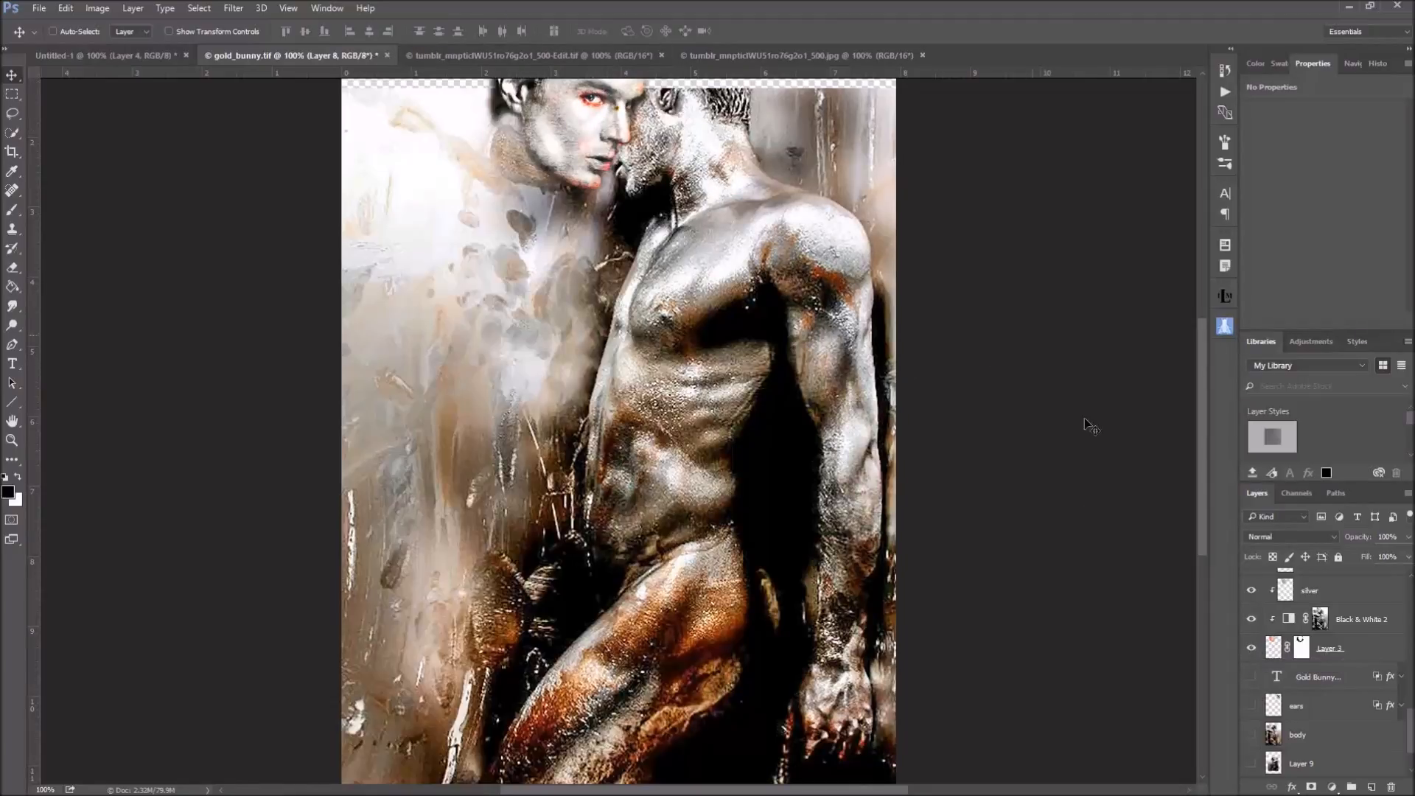
click(1251, 647)
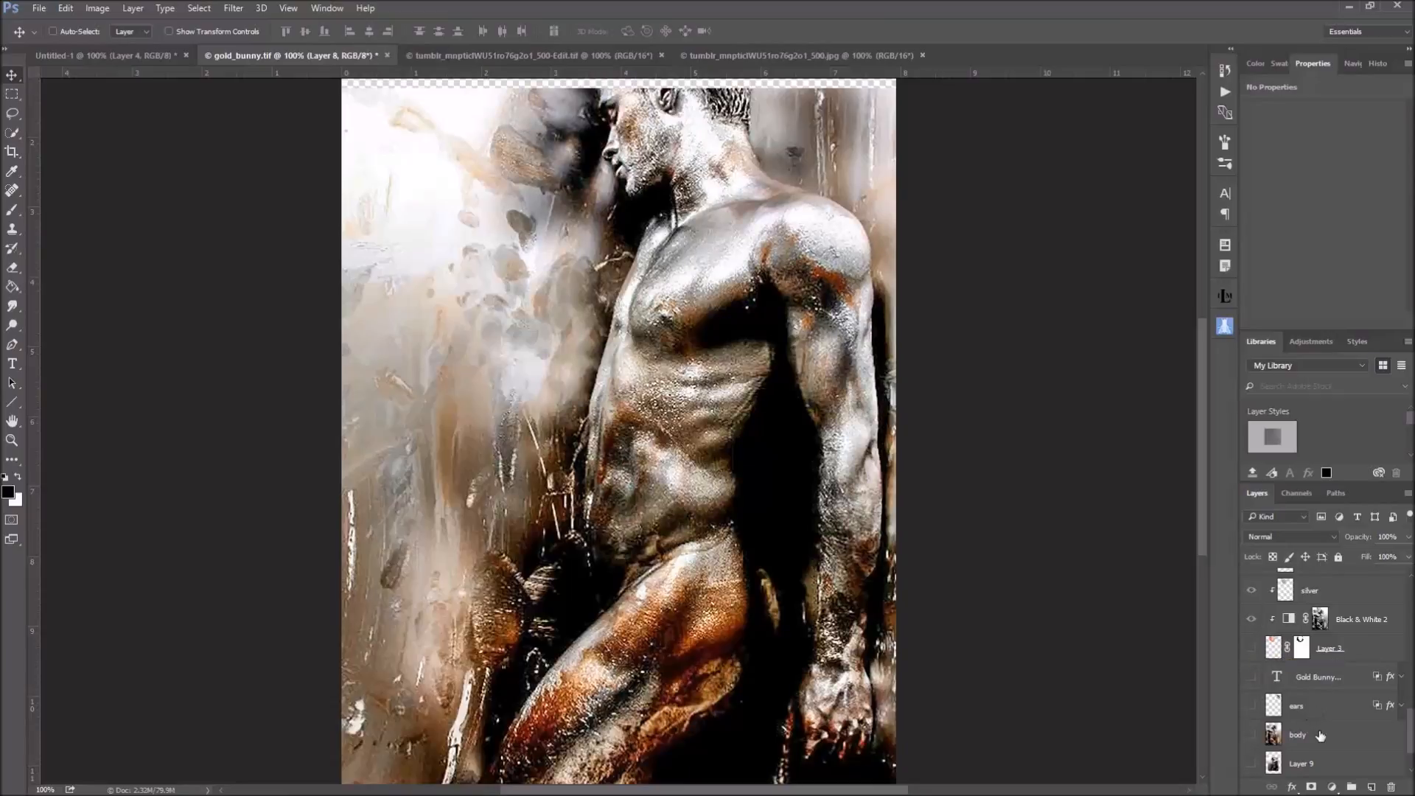
Make the mirrored body layer visible and select it
scroll(1335, 759, down, 2)
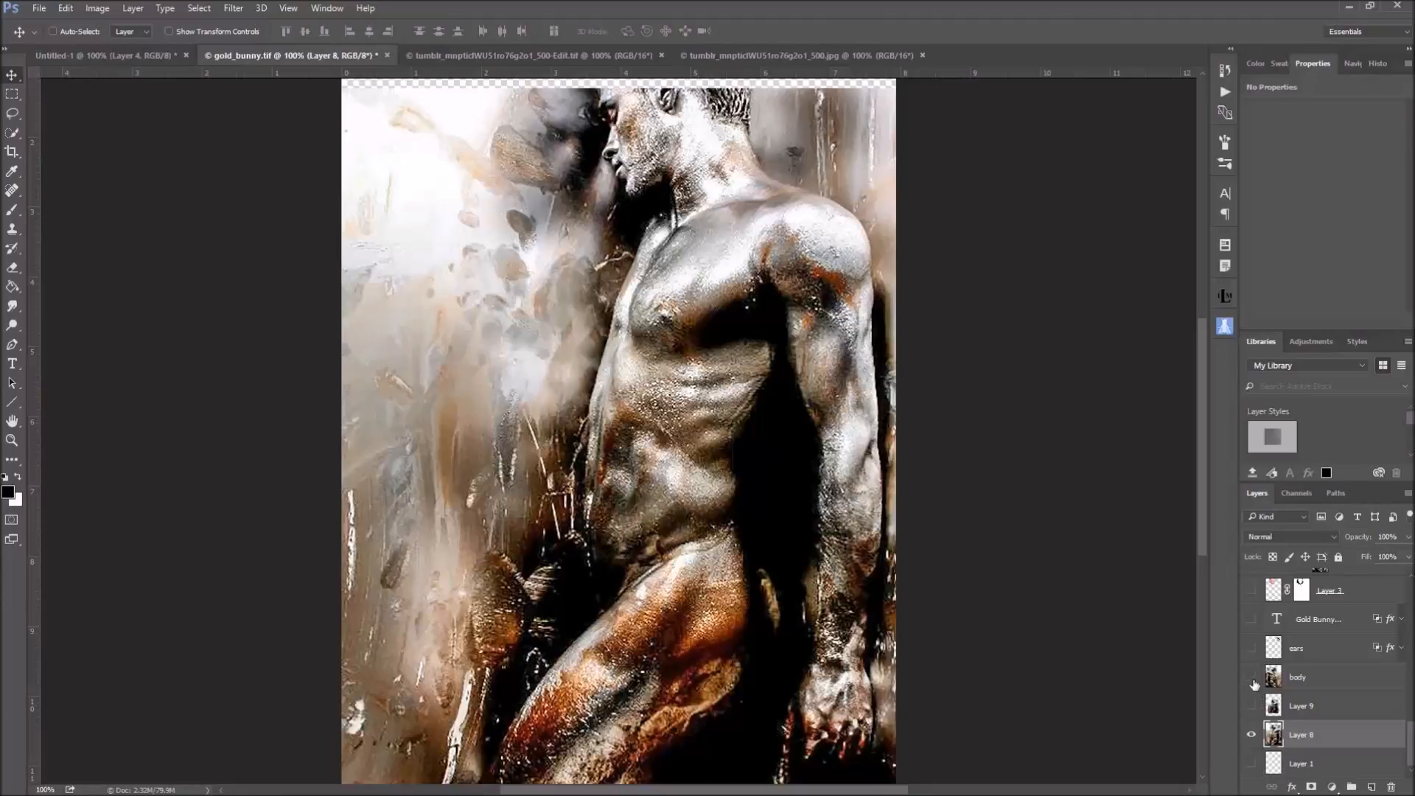
click(1252, 678)
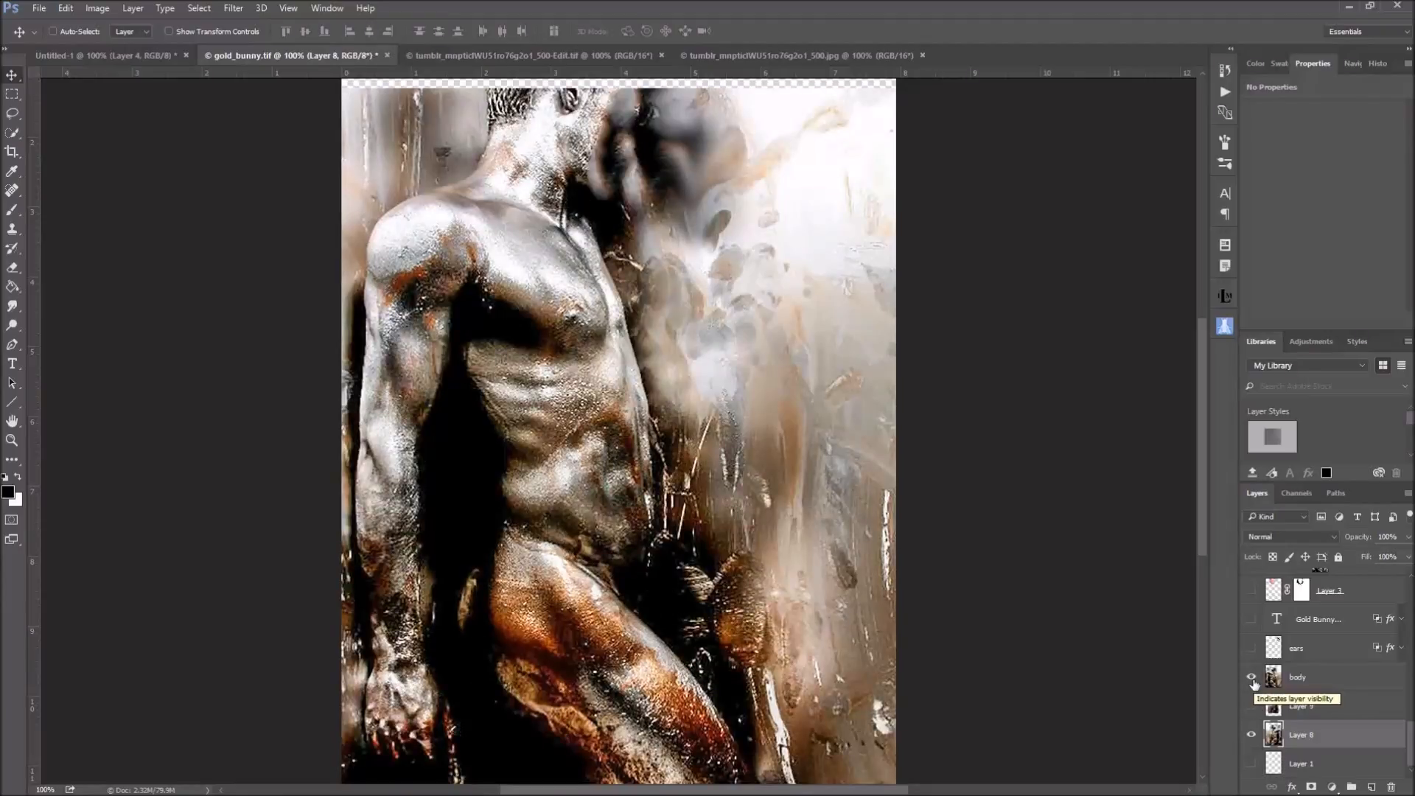
click(1318, 684)
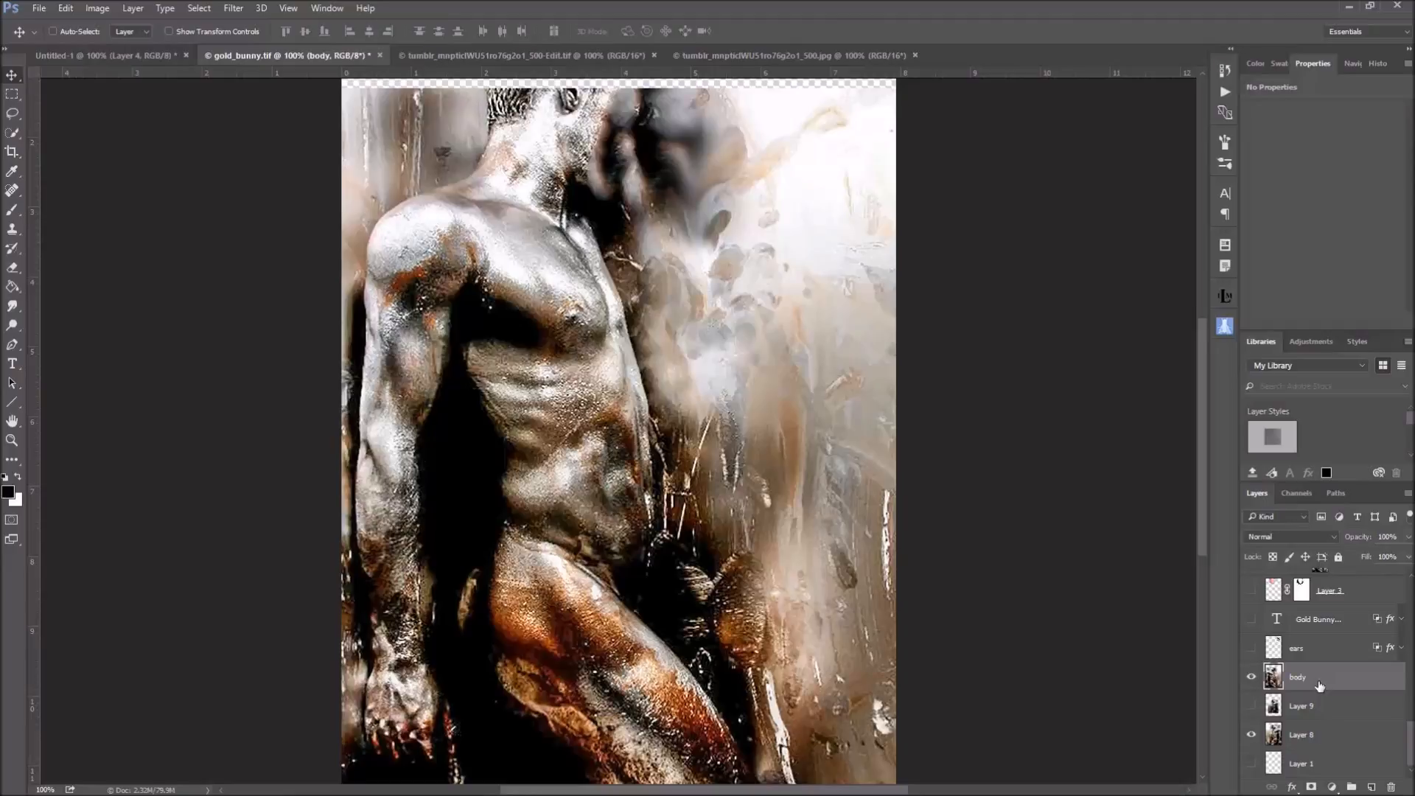
key(shift+Down)
key(shift+Down)
key(shift+Down)
key(shift+Down)
key(shift+Down)
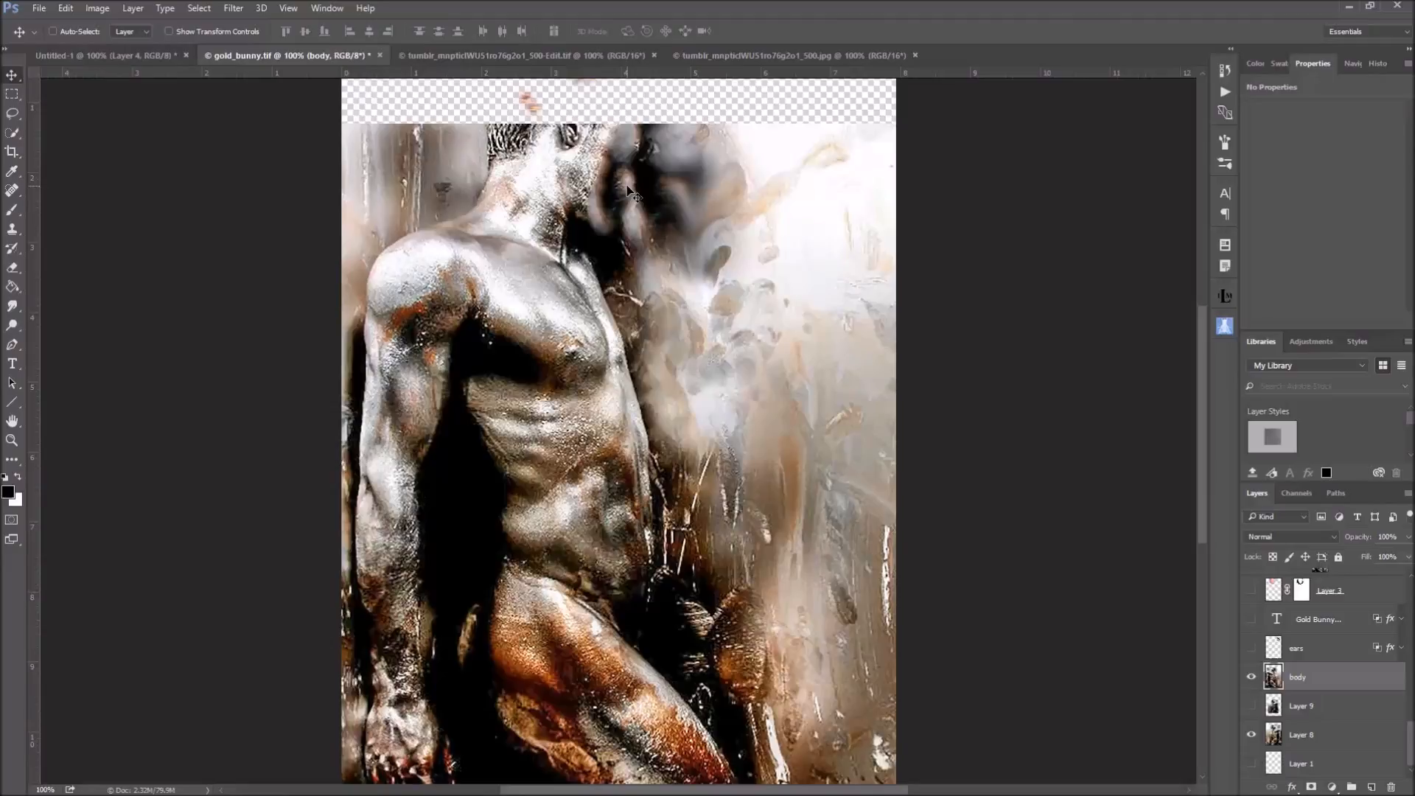
Add a new layer above the body layer and set the Smudge tool's mode to Normal
click(1372, 786)
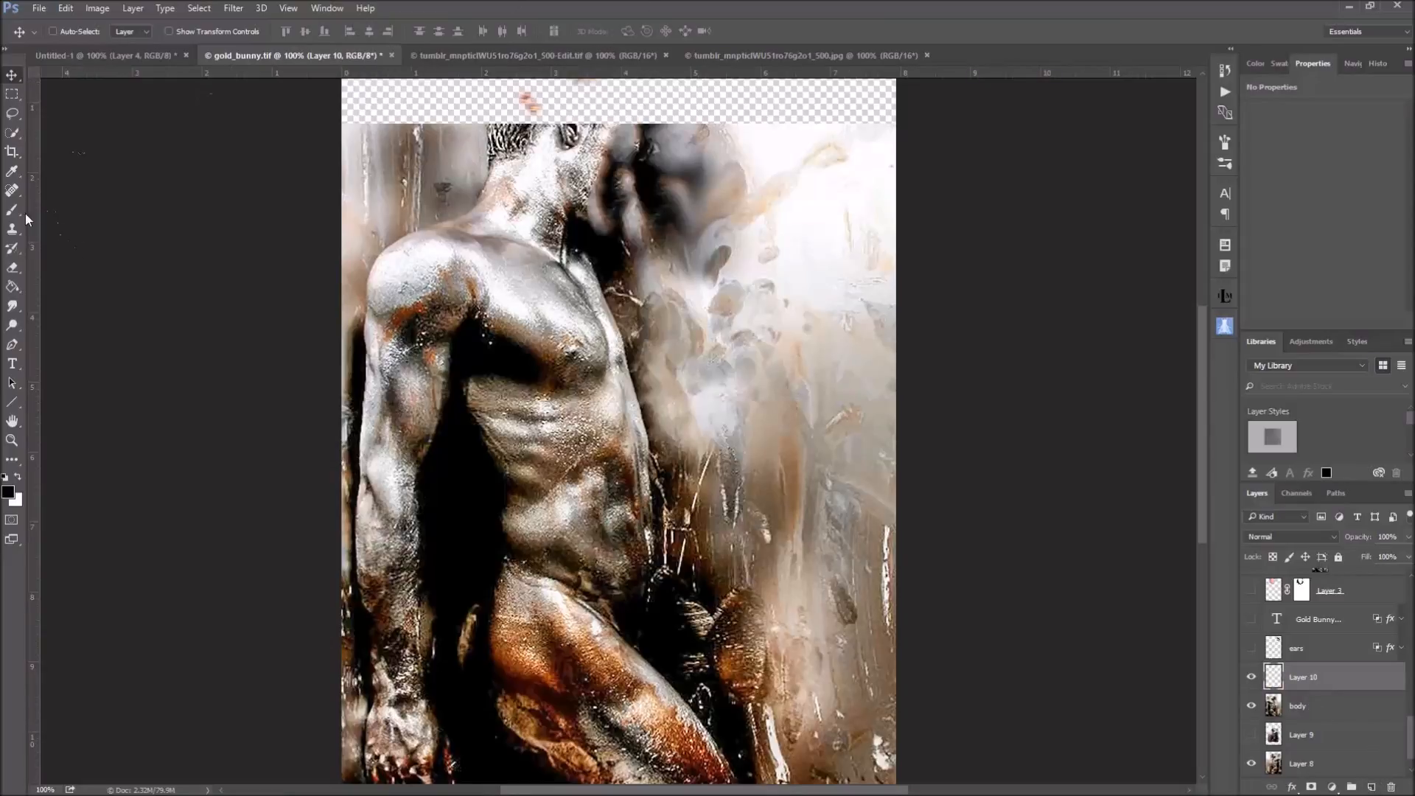
click(16, 307)
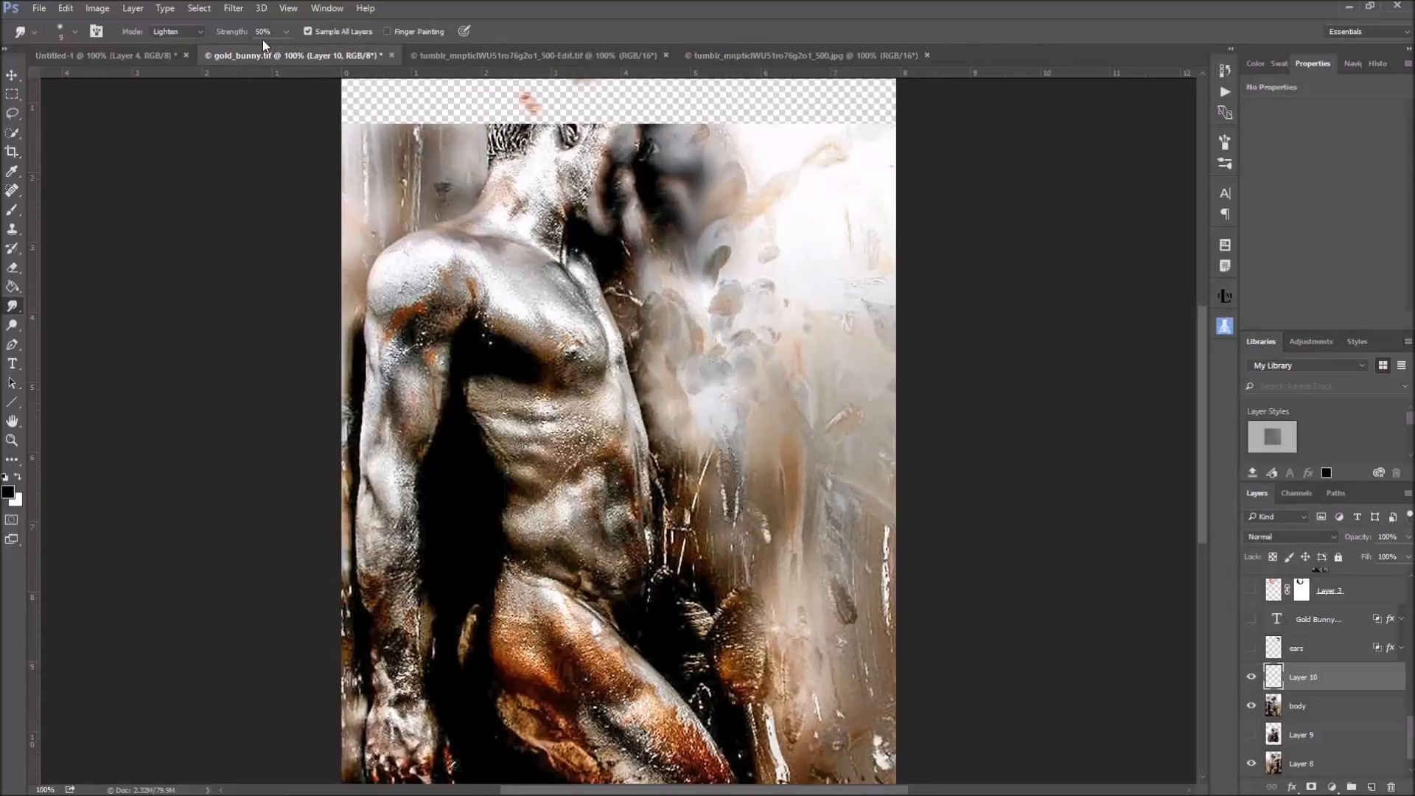
click(199, 33)
click(184, 45)
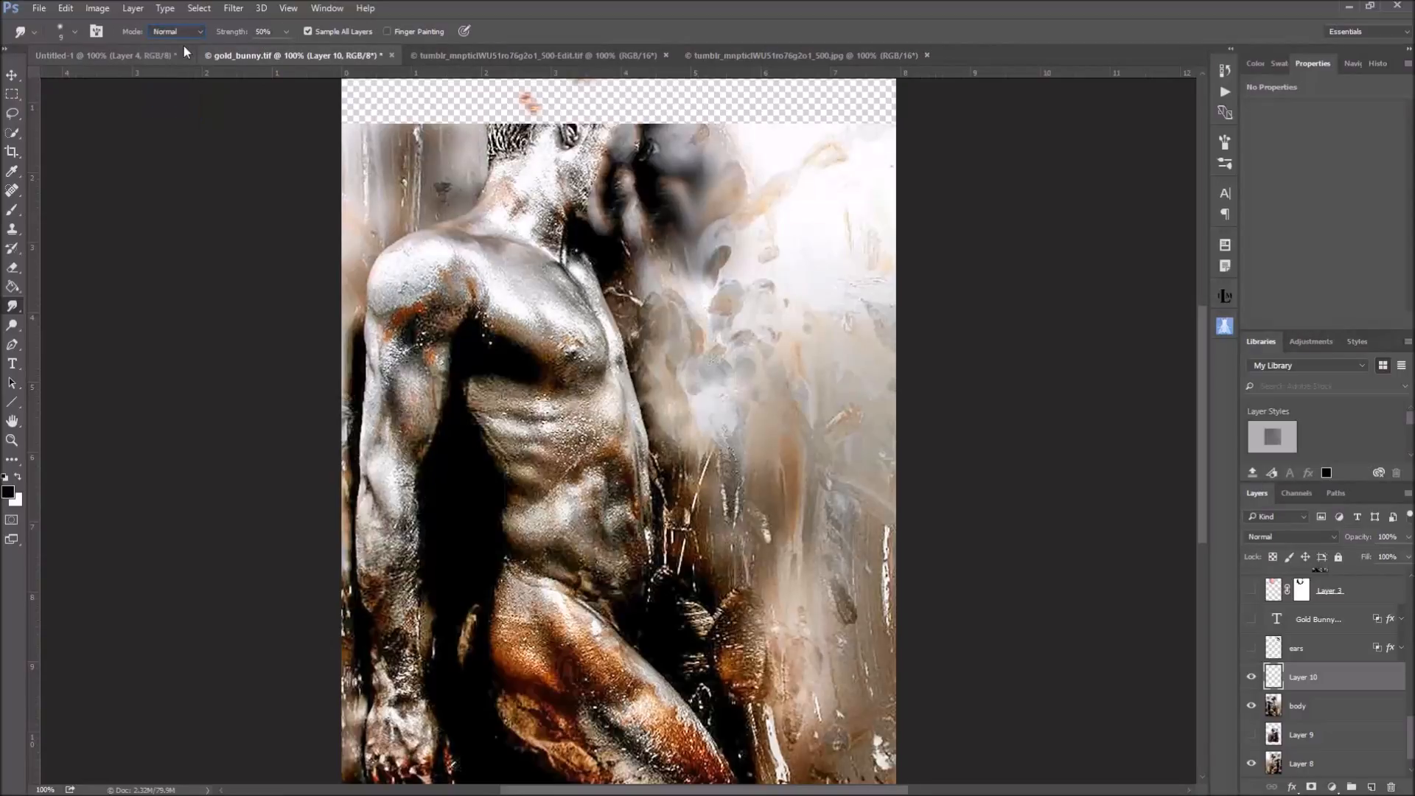
click(200, 32)
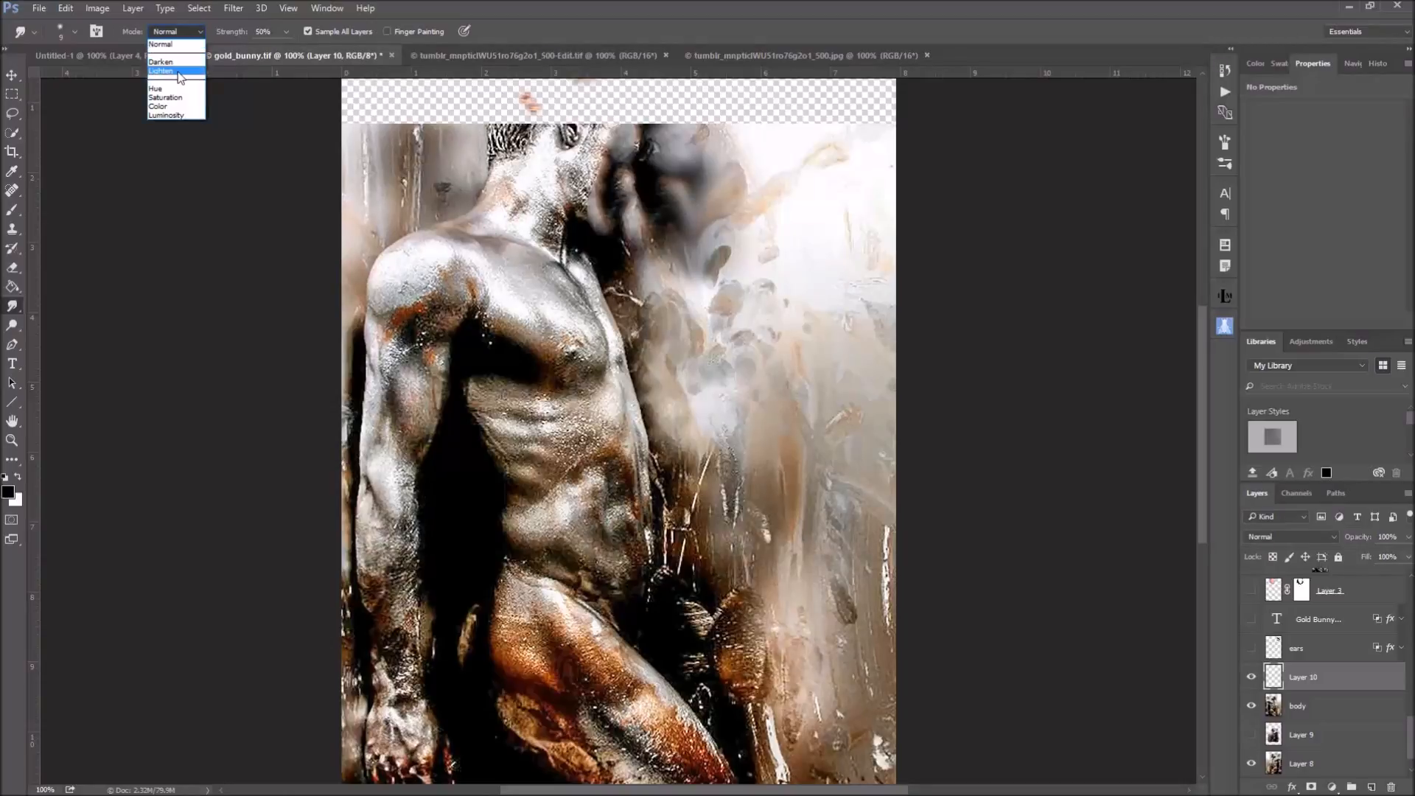
click(195, 44)
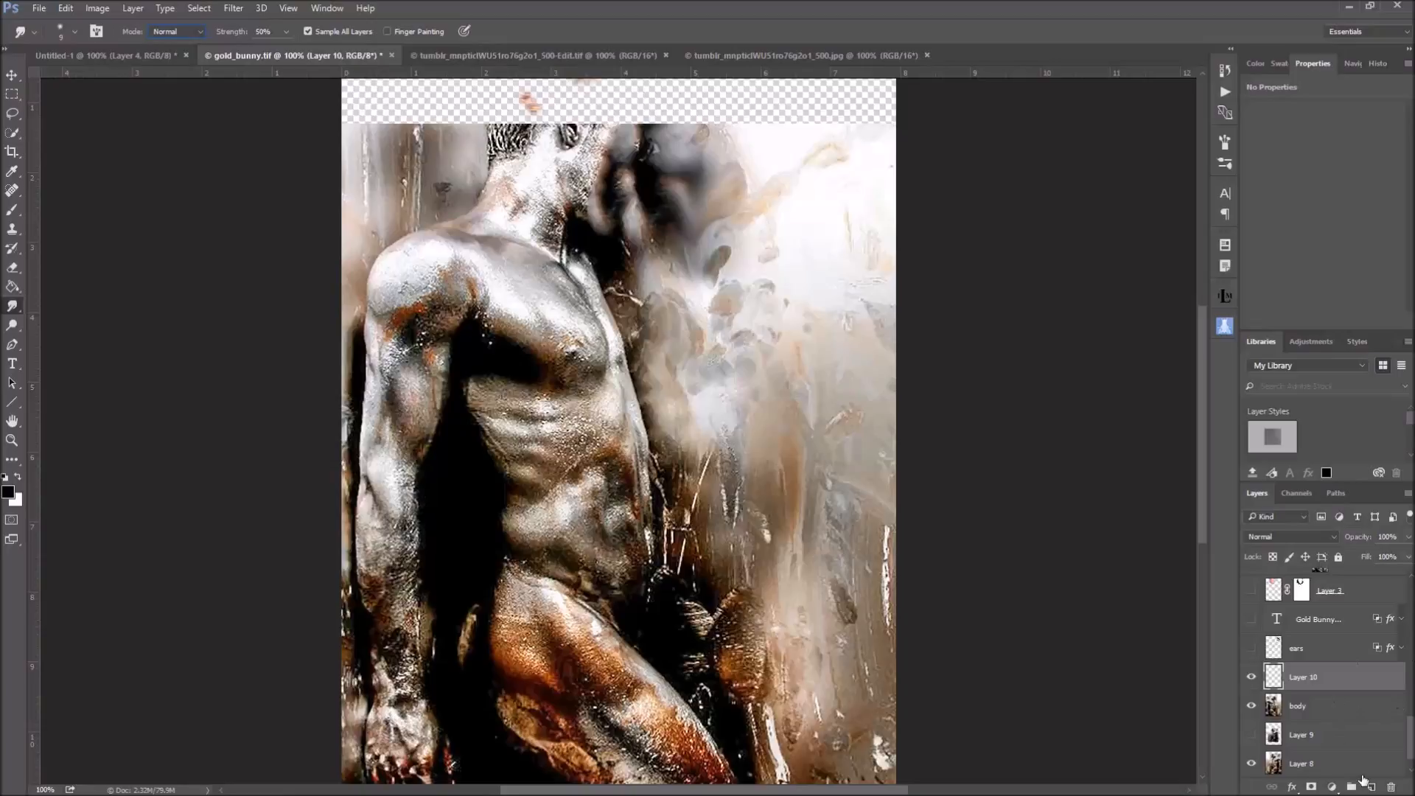
Delete the empty layer above body and show the masked face layer, Layer 3
click(1391, 787)
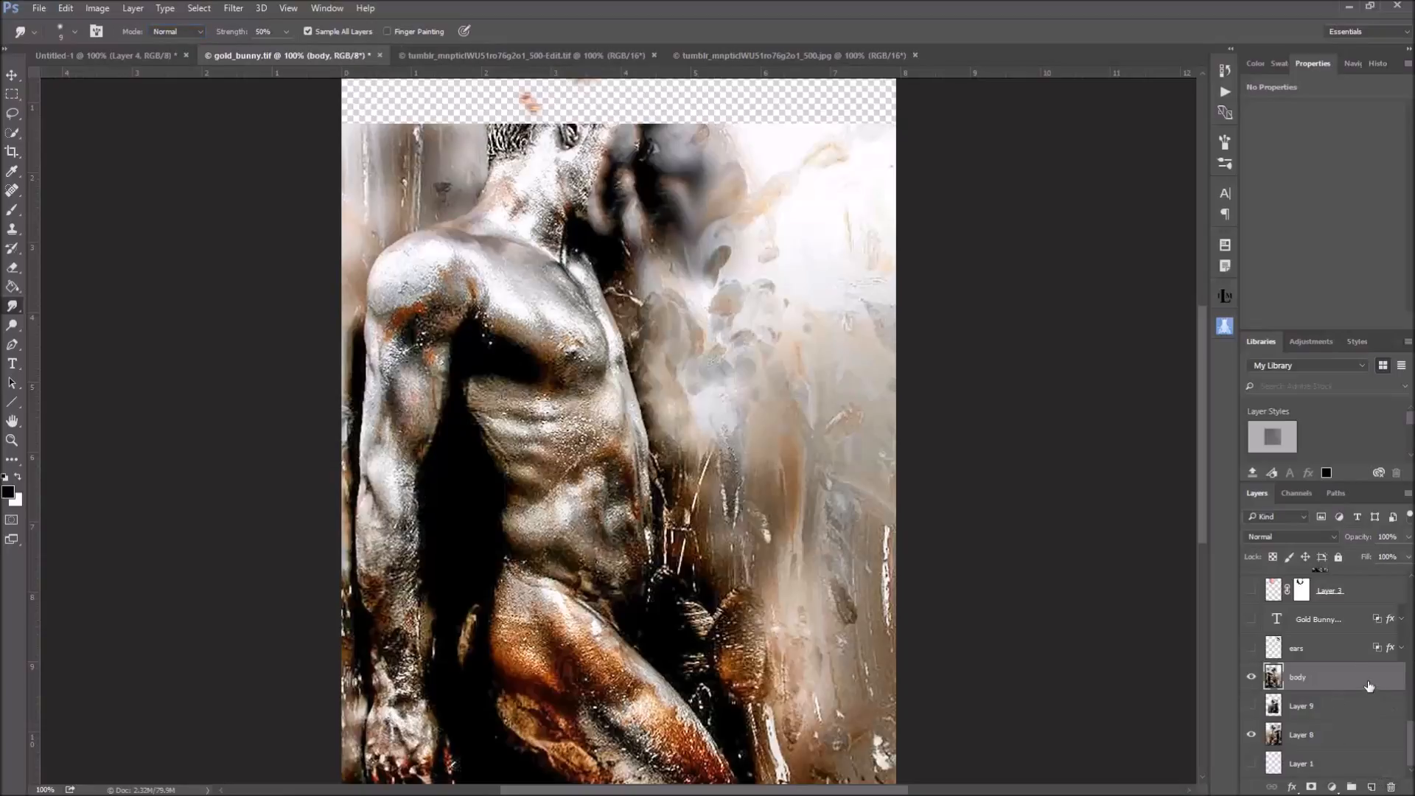
scroll(1371, 700, up, 2)
scroll(1358, 689, up, 1)
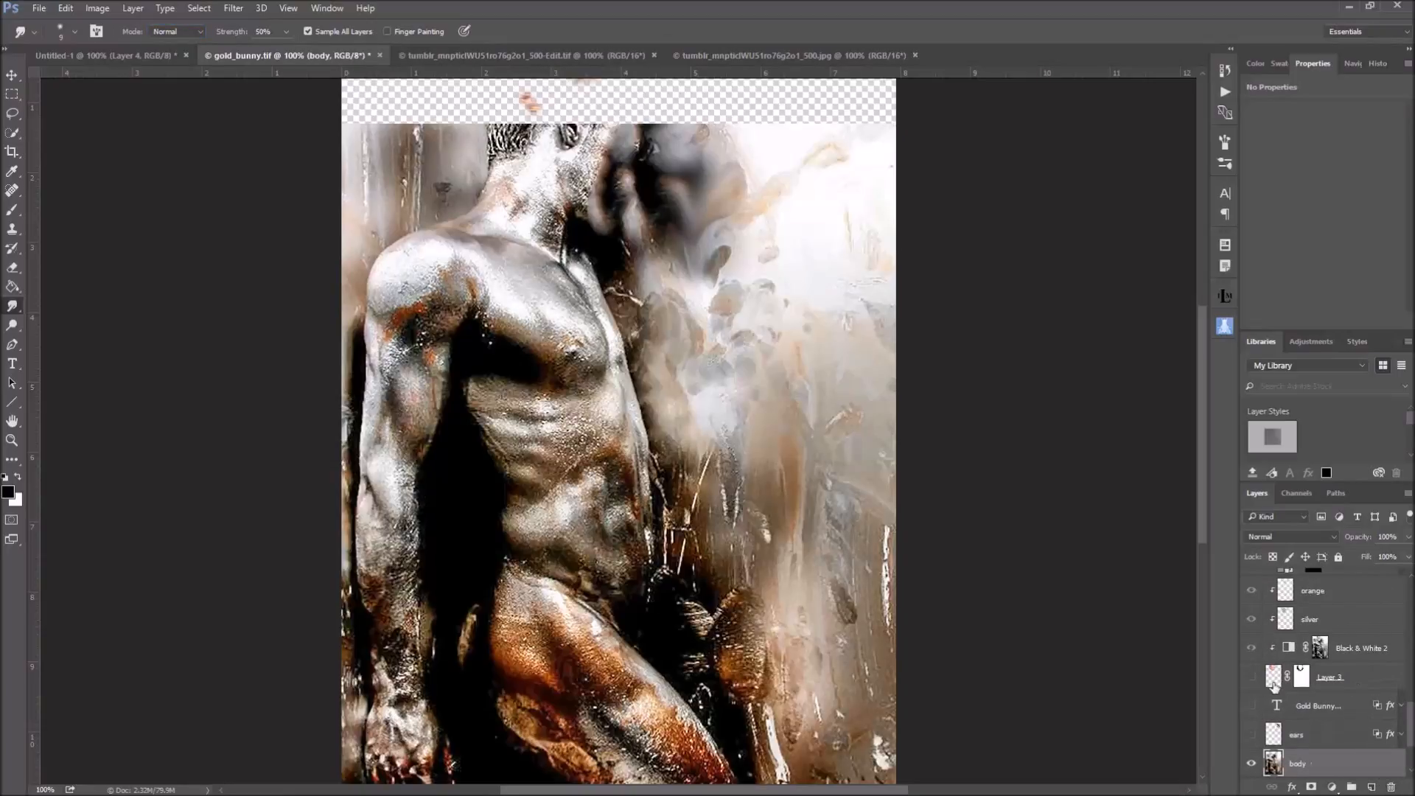
click(1251, 676)
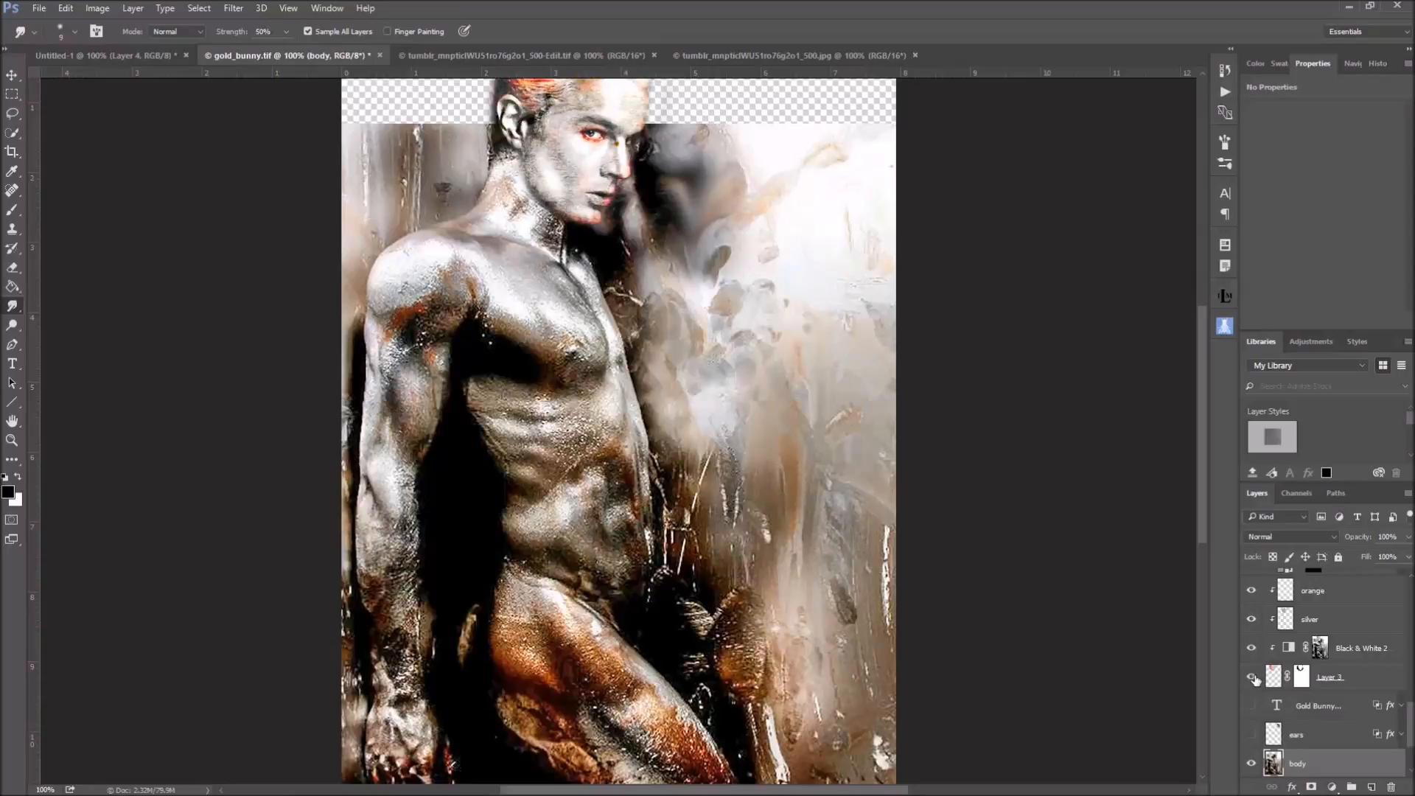
Hide the clipped layers above the face from Black & White 2 through silver, orange, pores, Layer 7 and eye to the upper highlight
drag(1251, 648, 1253, 620)
click(1251, 591)
scroll(1256, 600, up, 3)
drag(1251, 653, 1253, 594)
scroll(1355, 609, up, 3)
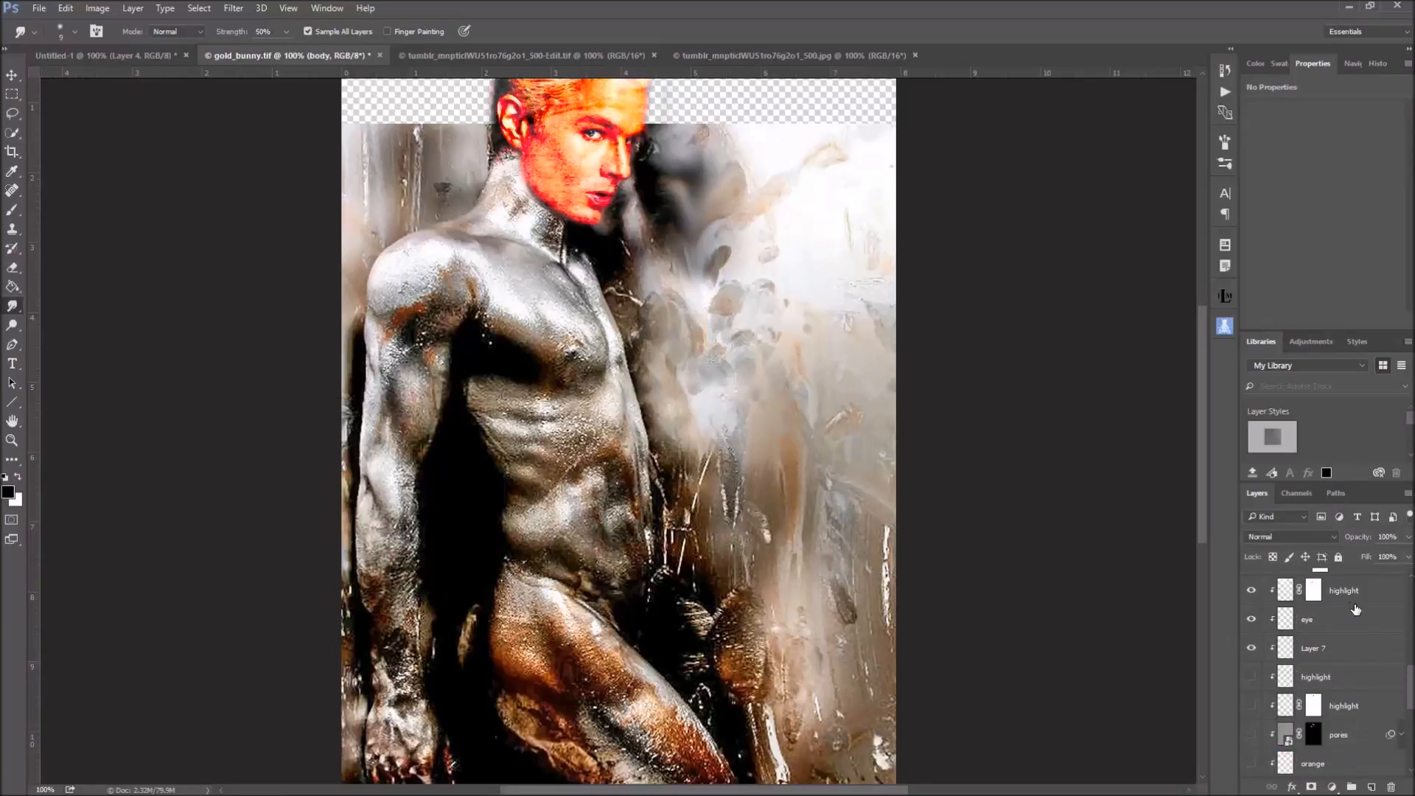
drag(1251, 648, 1252, 606)
click(1253, 593)
scroll(1251, 633, up, 4)
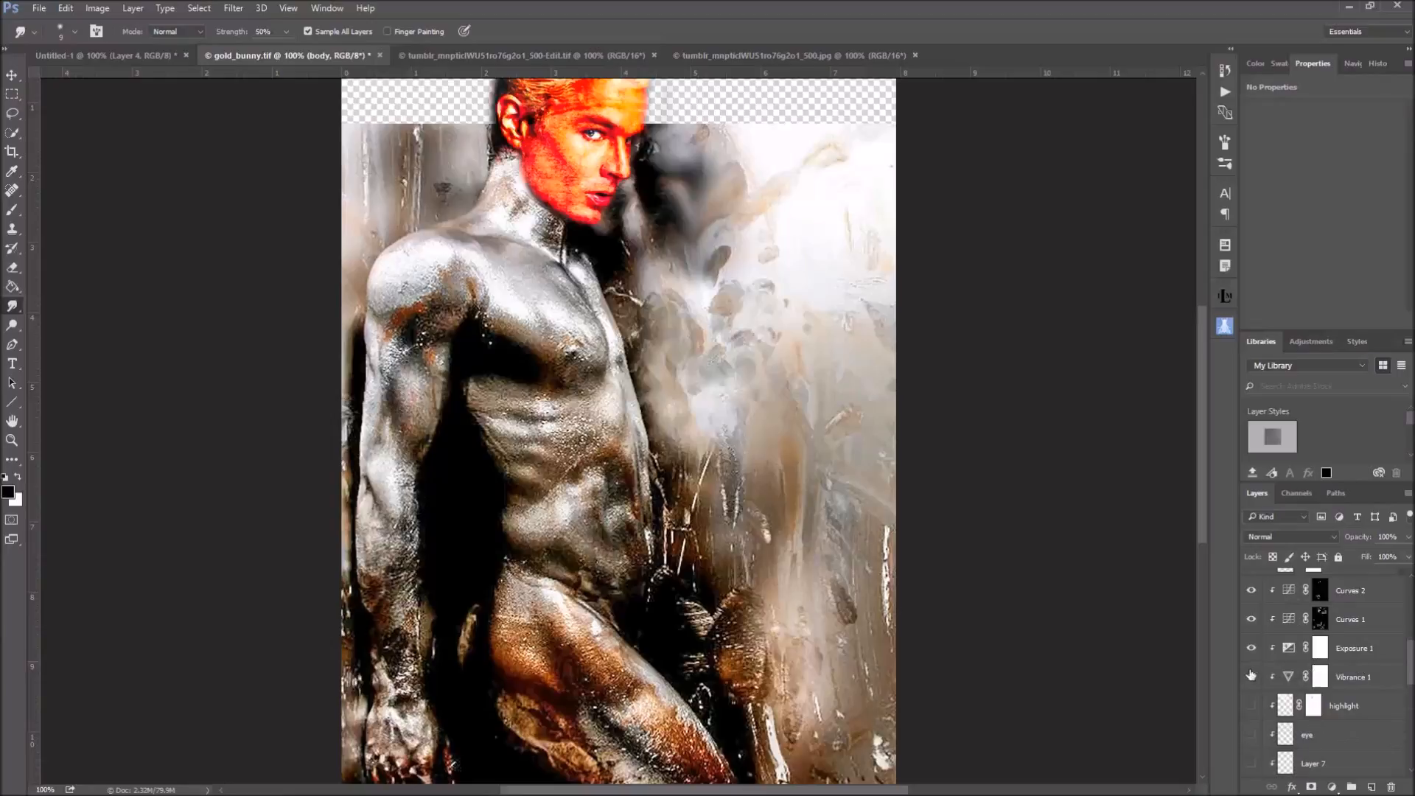
Hide the Vibrance 1, Exposure 1, Curves 1, Curves 2, Skin pores and clipped Adobe Paper Texture layers above the face
drag(1251, 675, 1255, 595)
click(1253, 591)
scroll(1261, 605, up, 3)
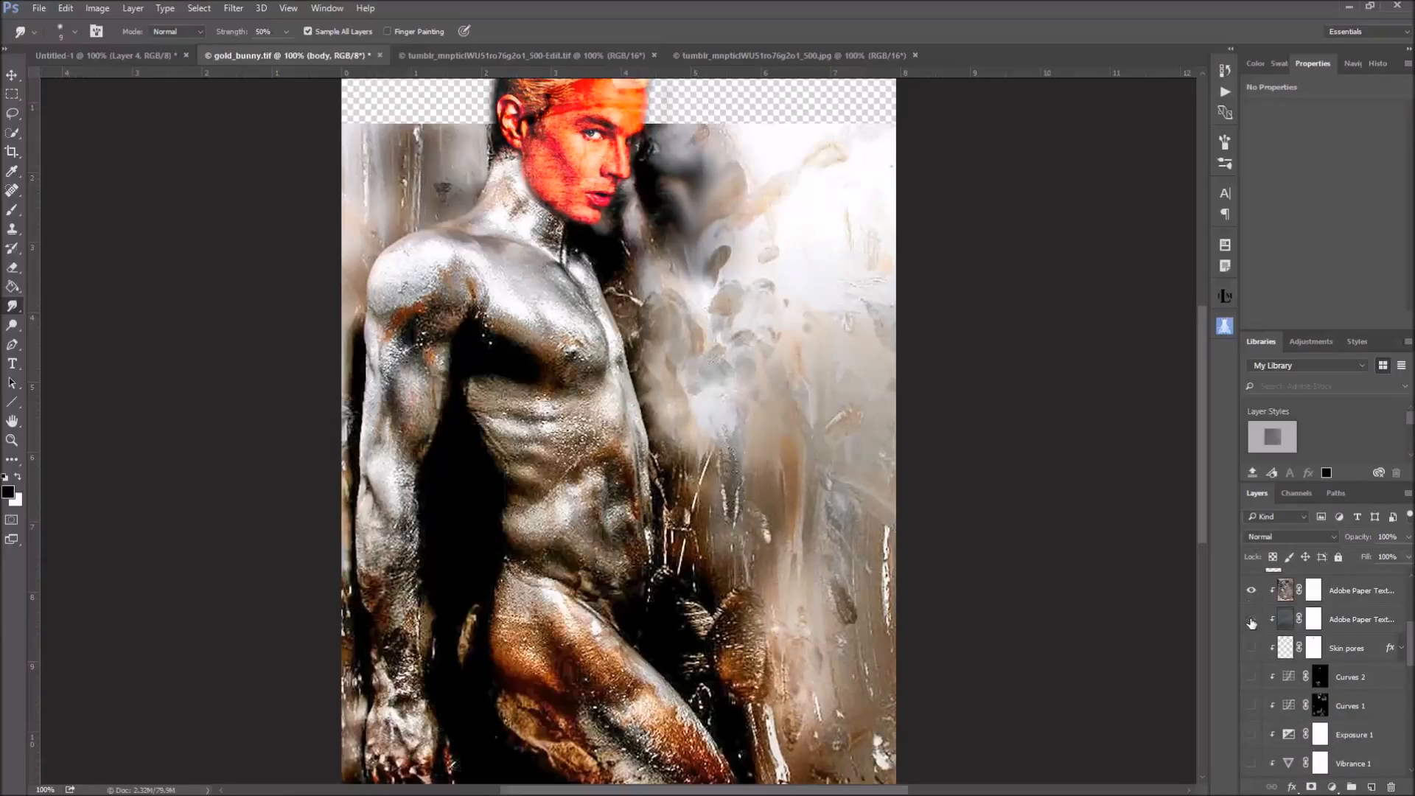
click(1251, 590)
scroll(1249, 649, up, 4)
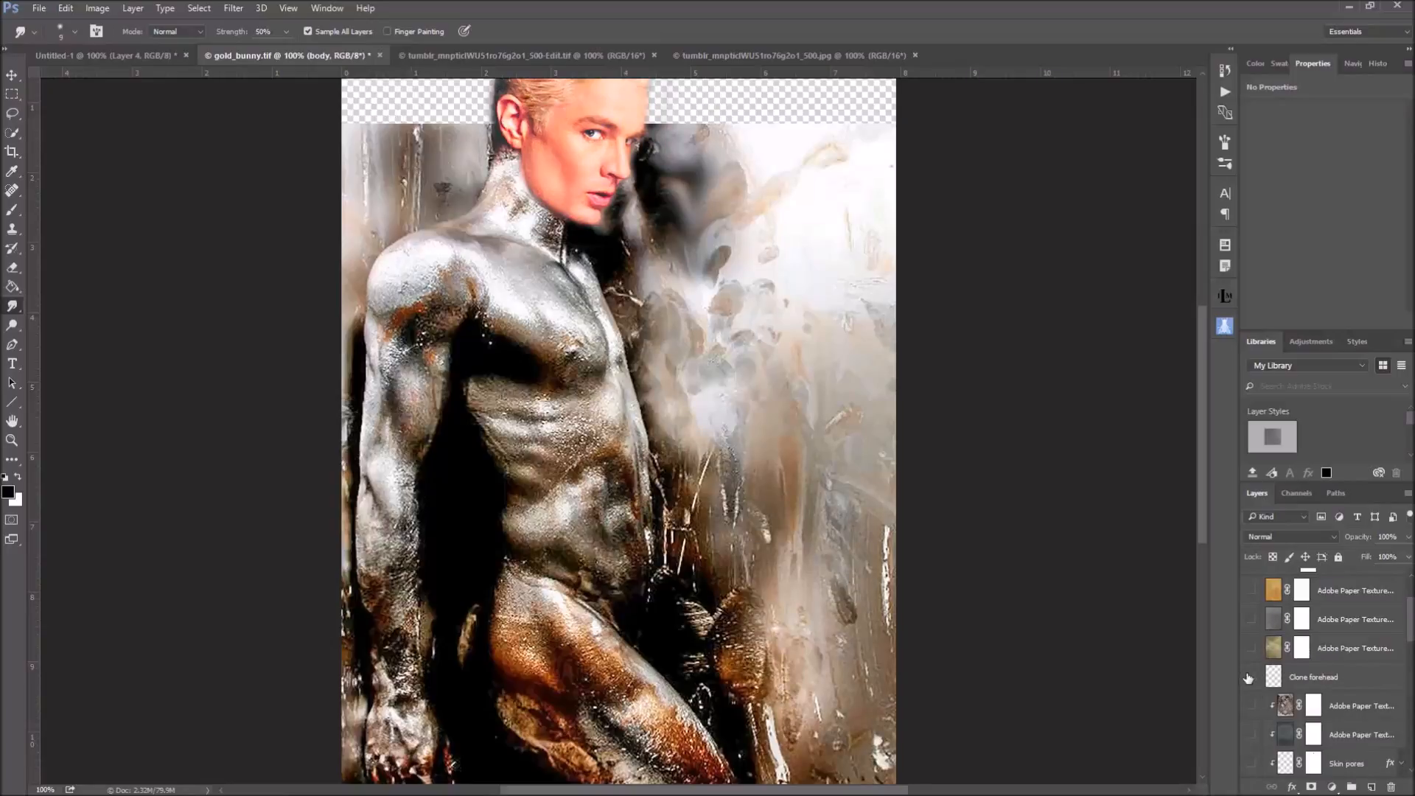
View the original unmirrored body on Layer 8 by itself, and restore the other layers' visibility
scroll(1253, 678, up, 6)
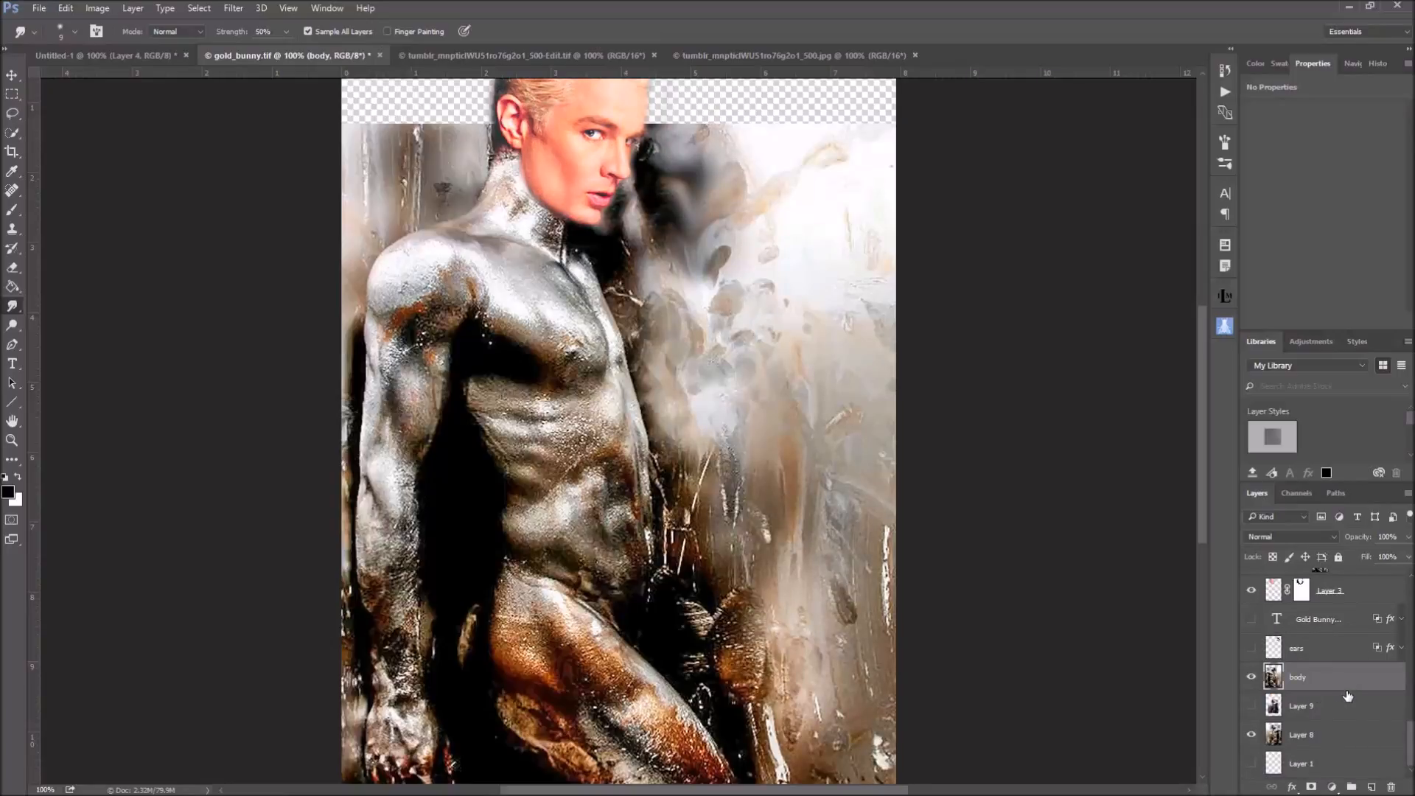
alt+click(1251, 736)
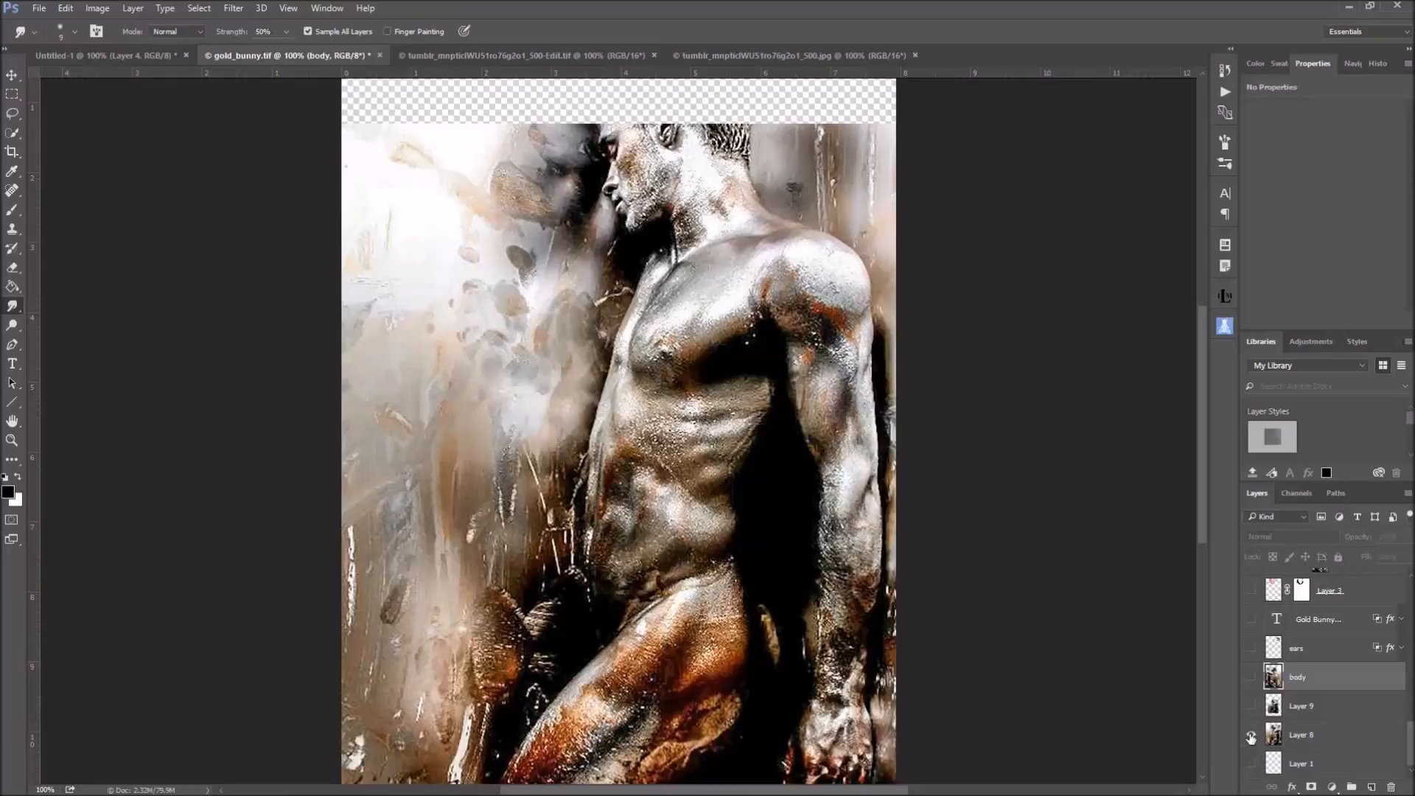
alt+click(1250, 737)
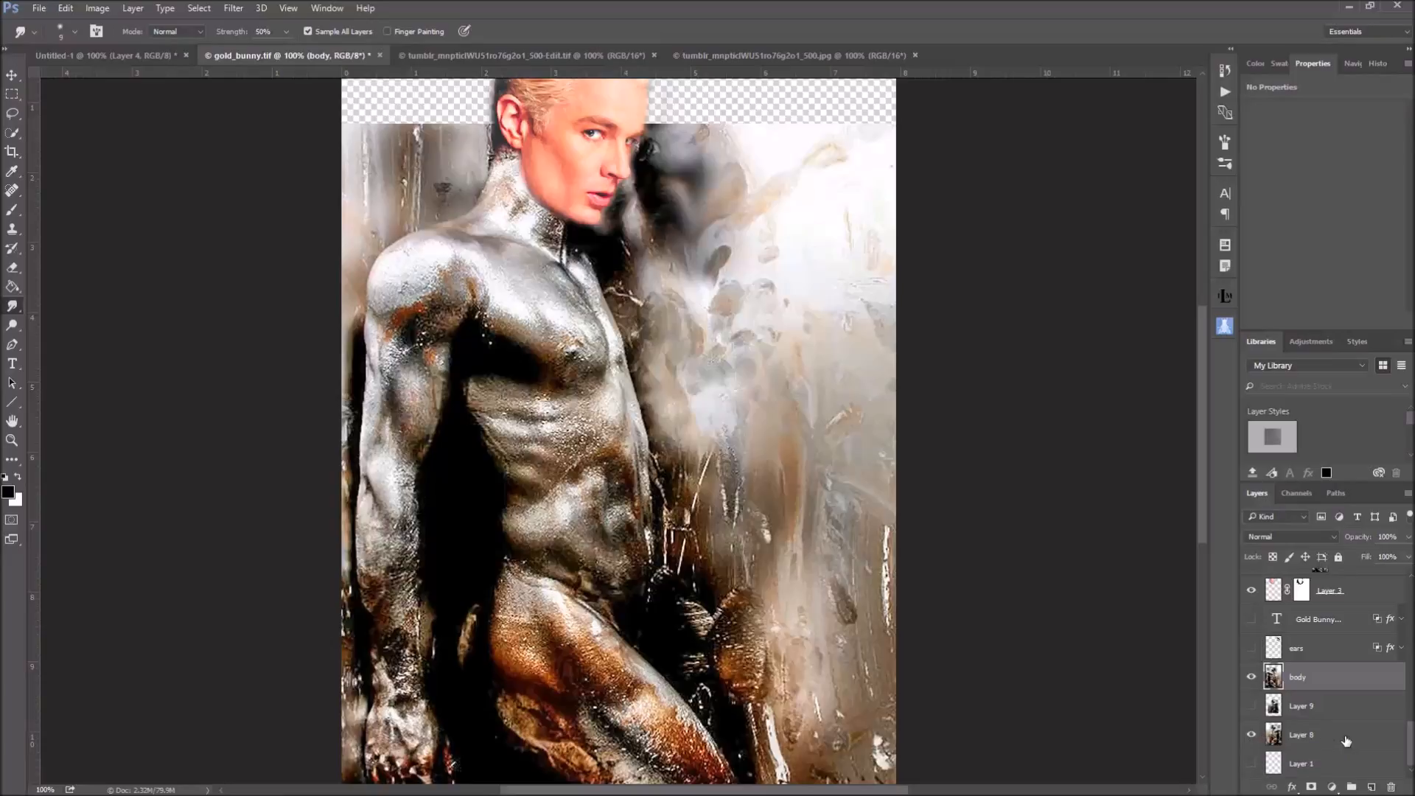
Show the Black & White 2 adjustment clipped to the face layer and select its layer mask
scroll(1345, 740, up, 3)
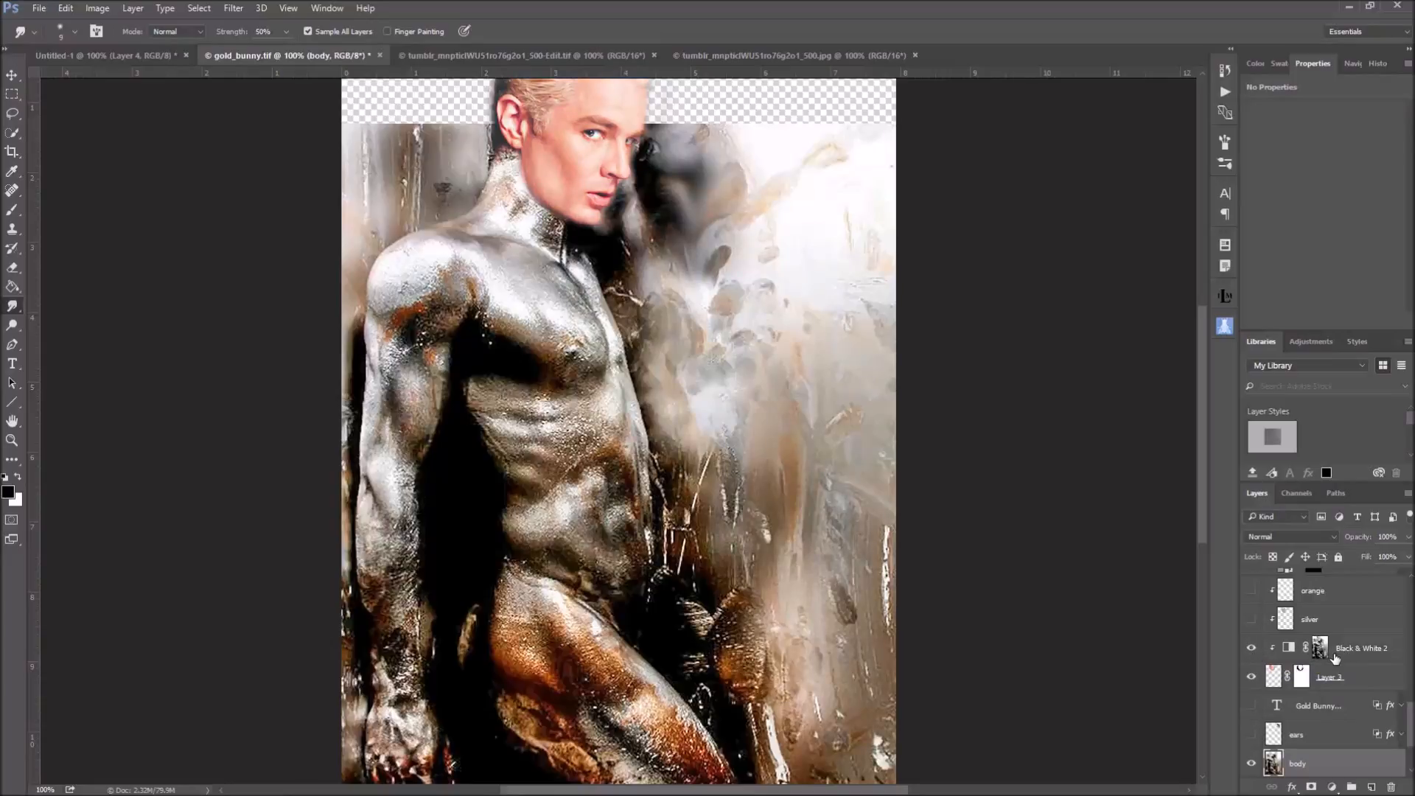
click(1290, 650)
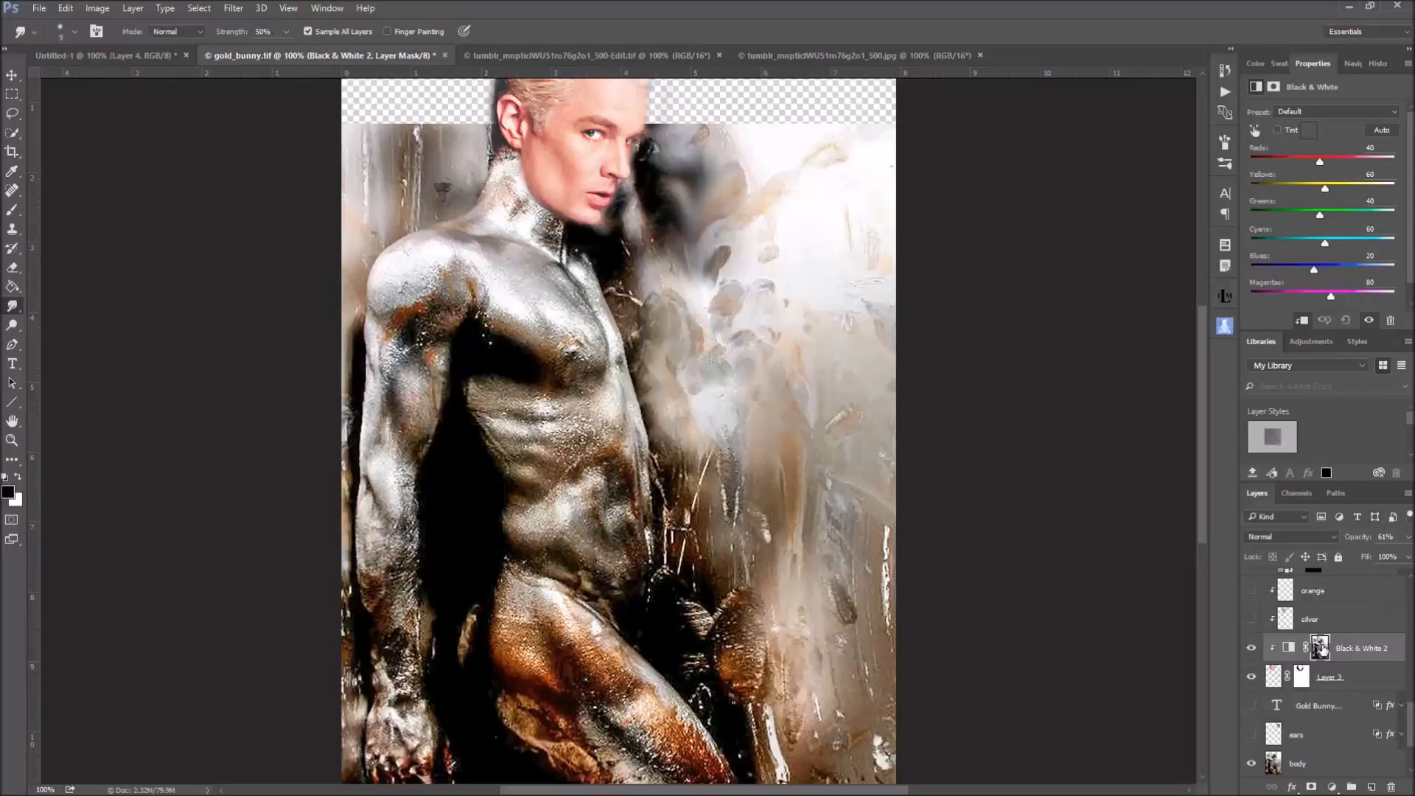
click(1319, 648)
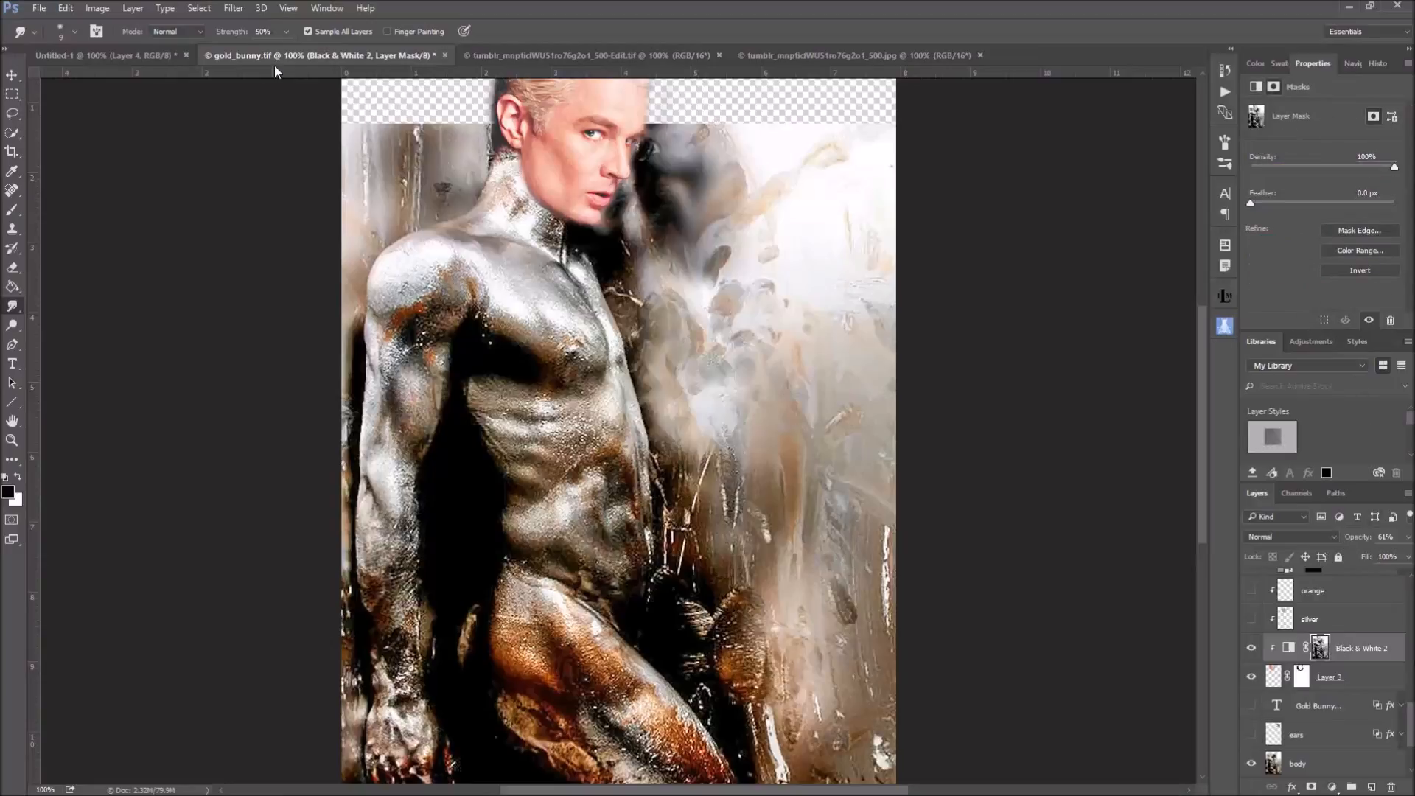
Examine the source layer, blending and Invert options of Apply Image for the Black & White 2 mask without applying them
click(97, 8)
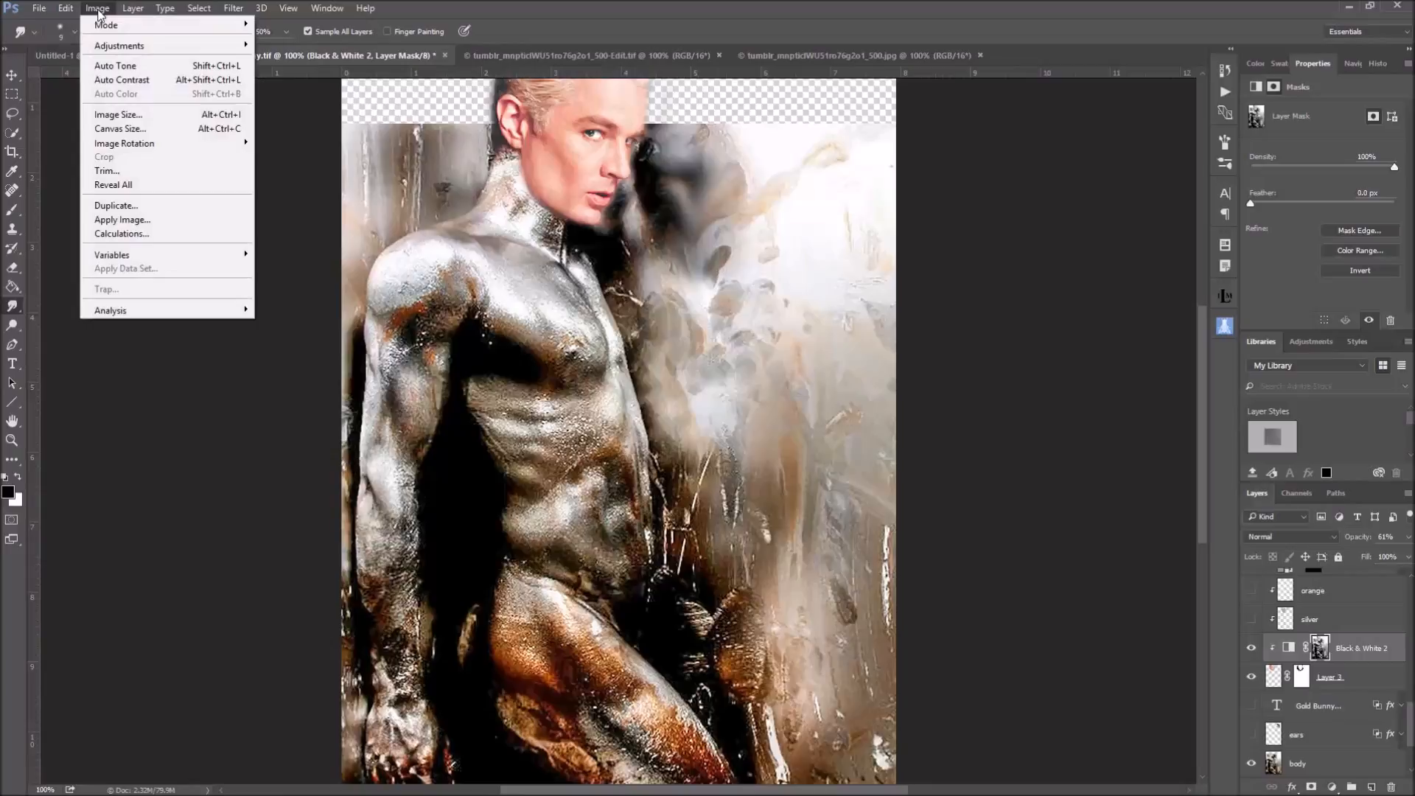
click(116, 220)
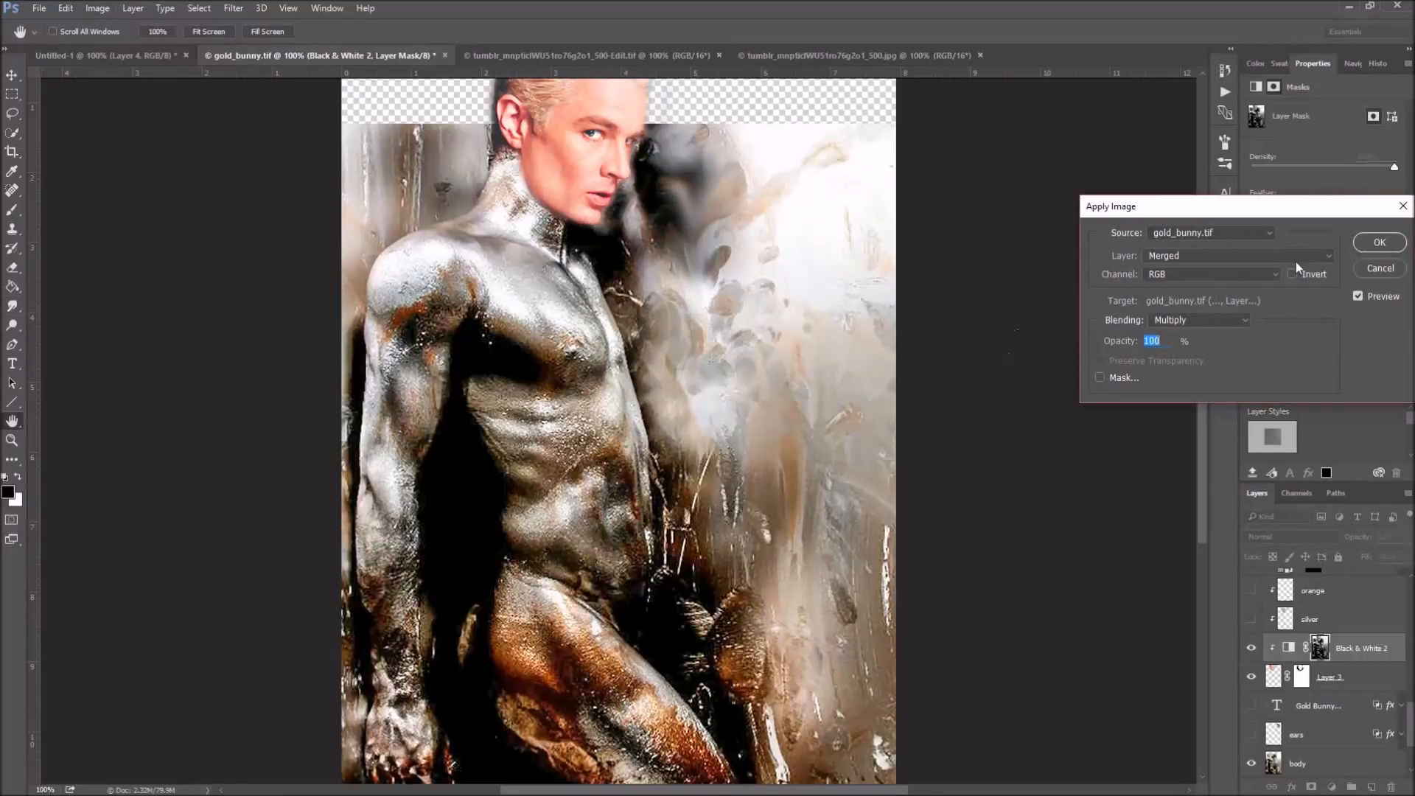
click(1328, 257)
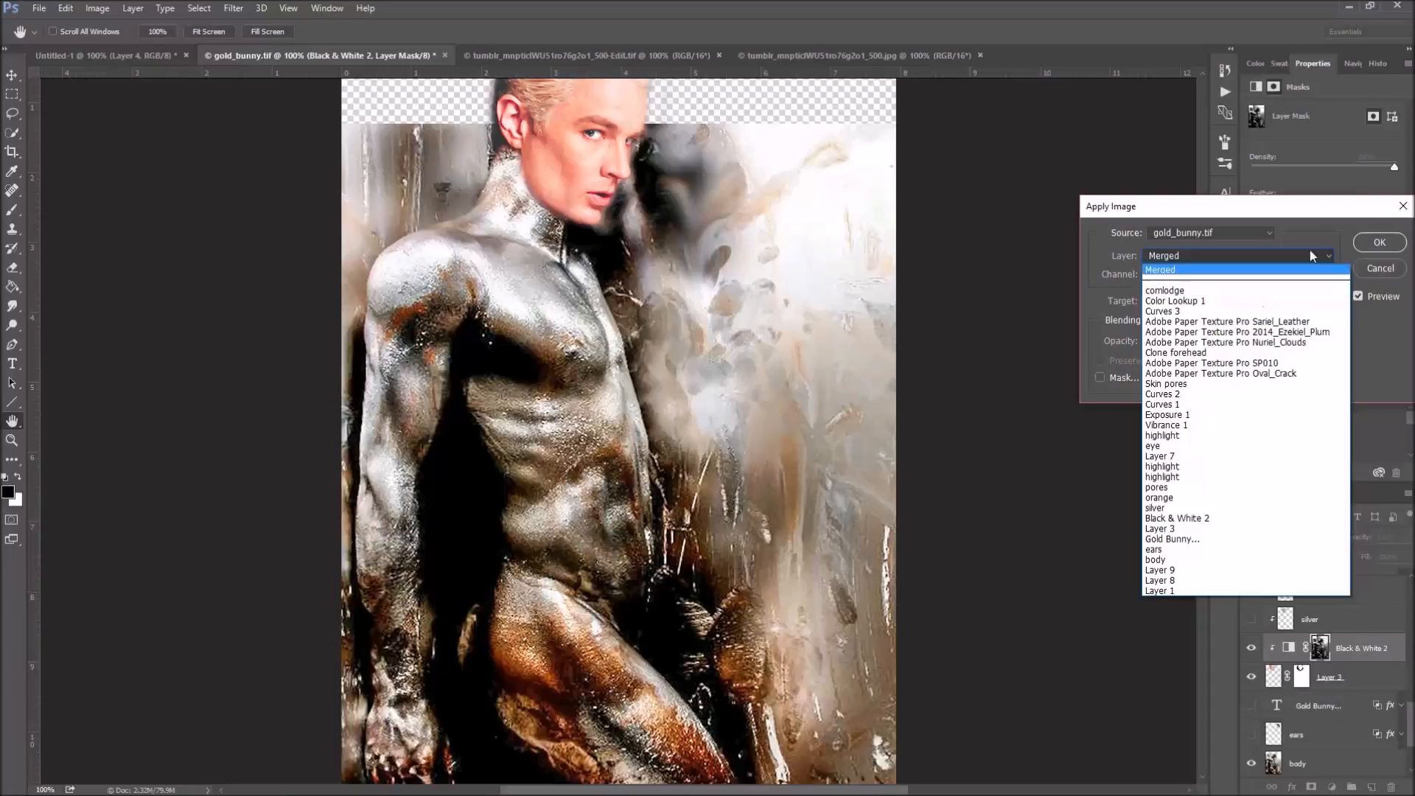
click(1375, 245)
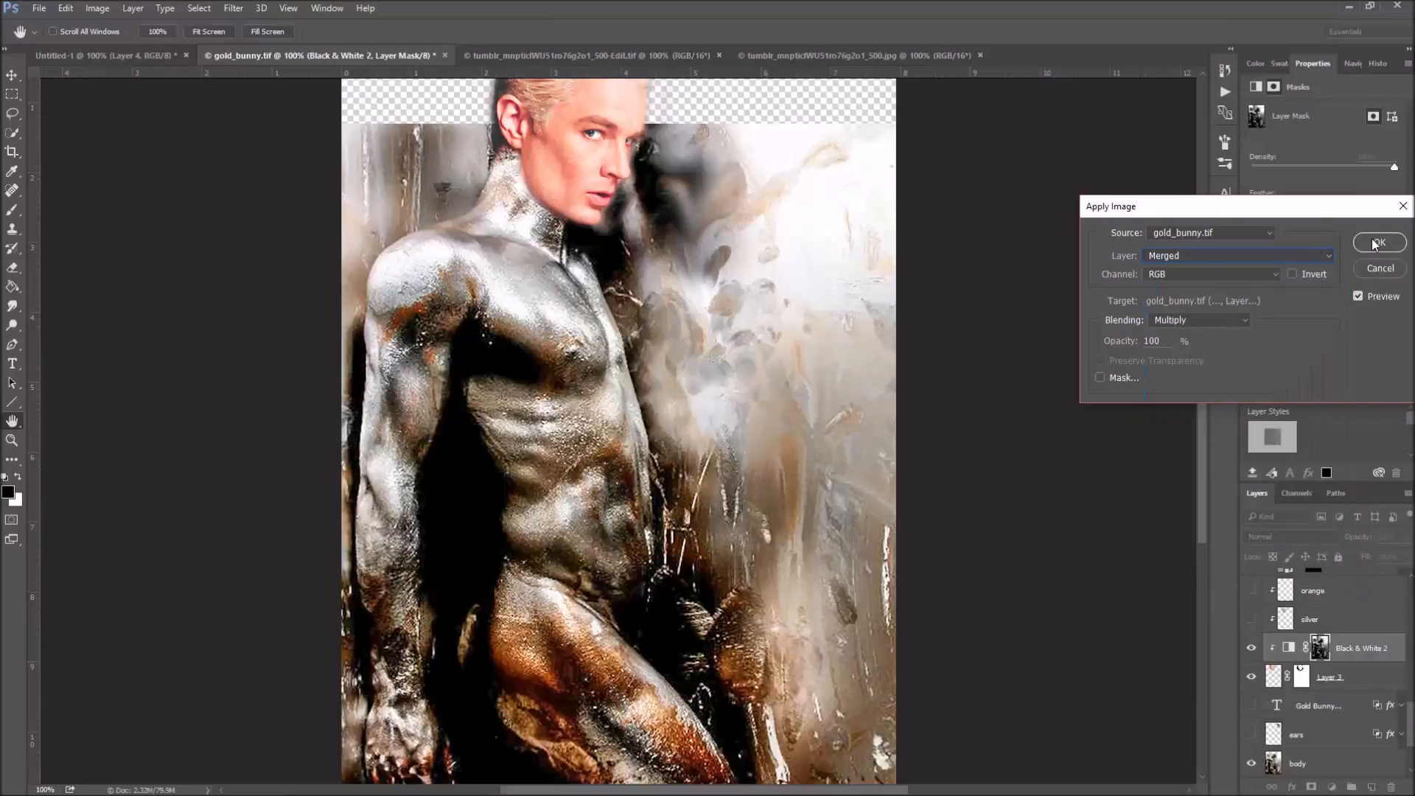
click(1238, 322)
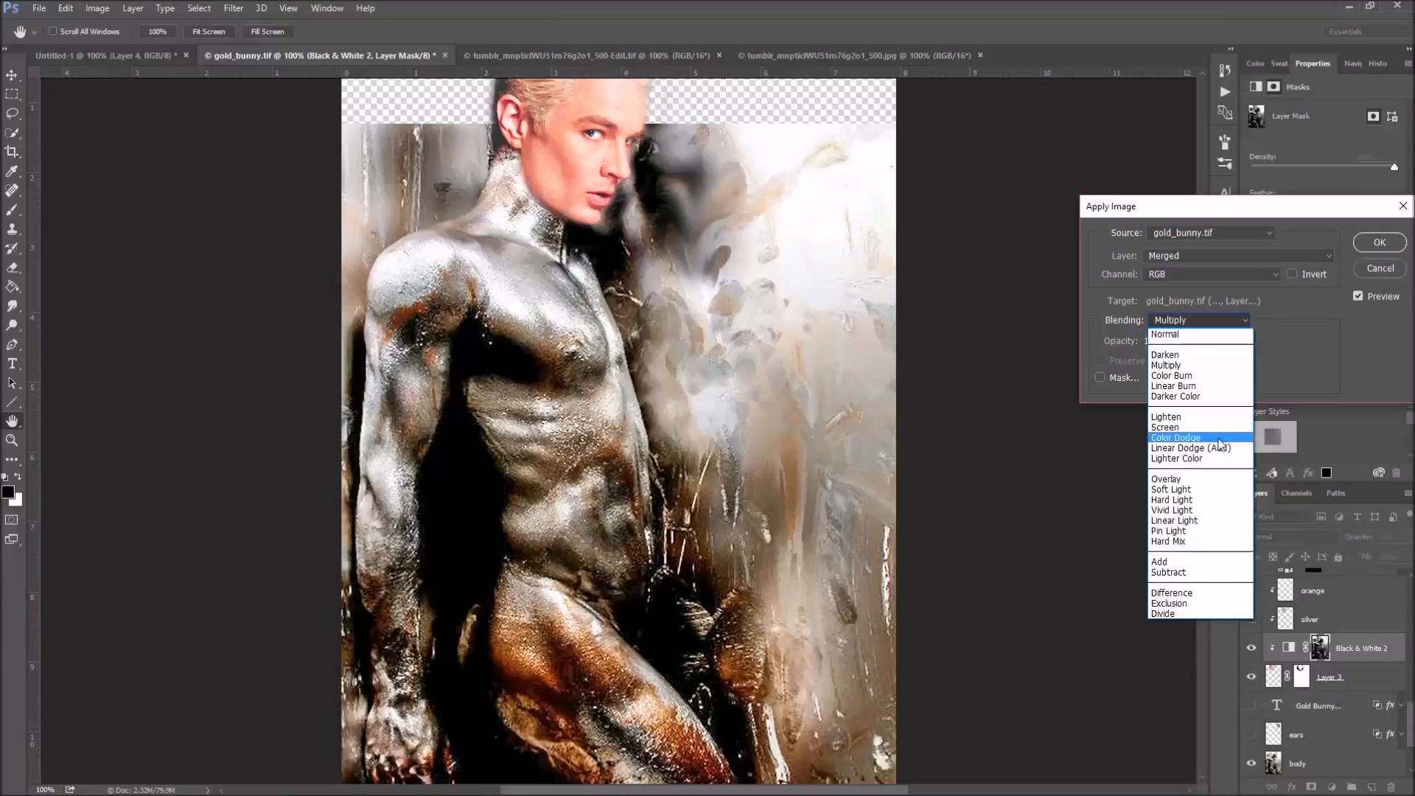
click(1247, 318)
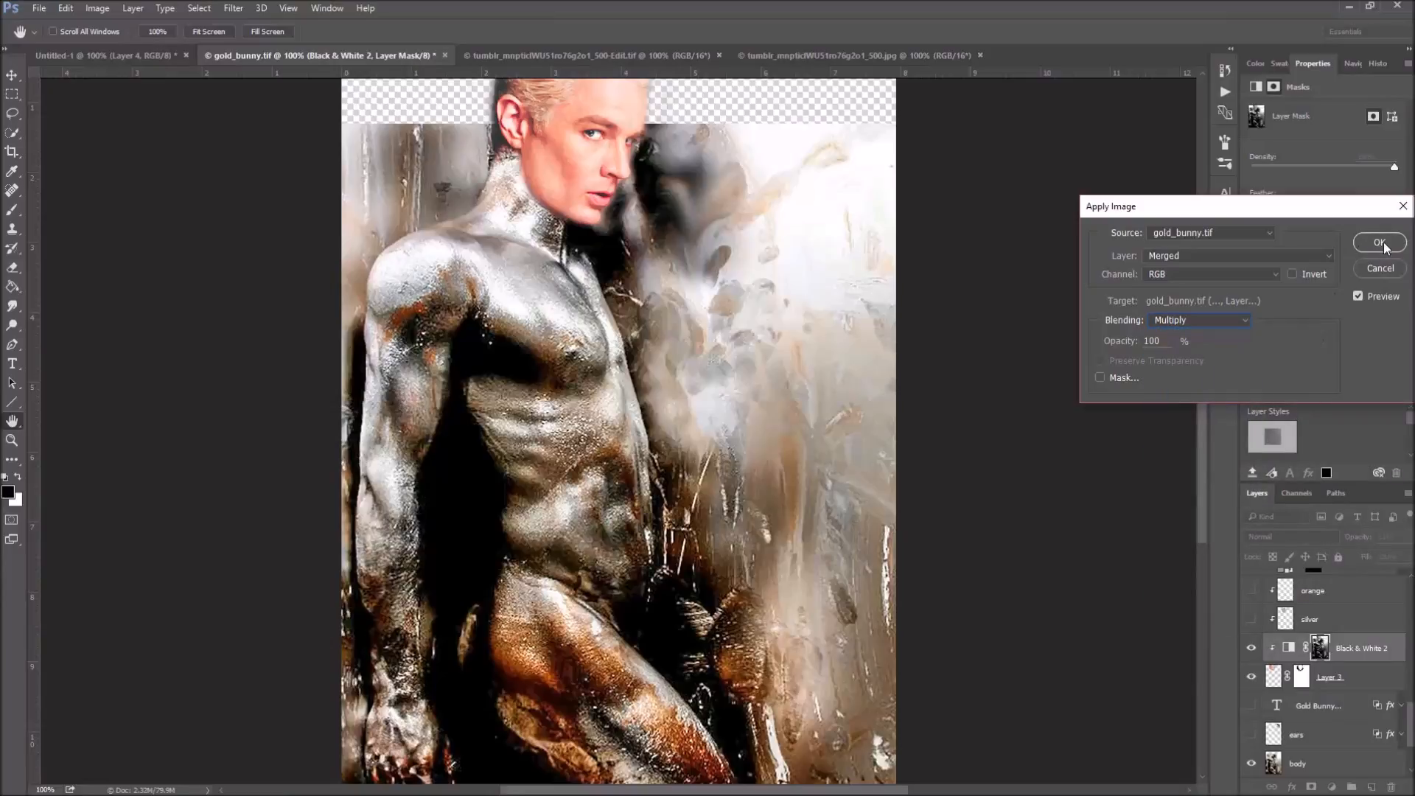
click(1293, 274)
click(1292, 275)
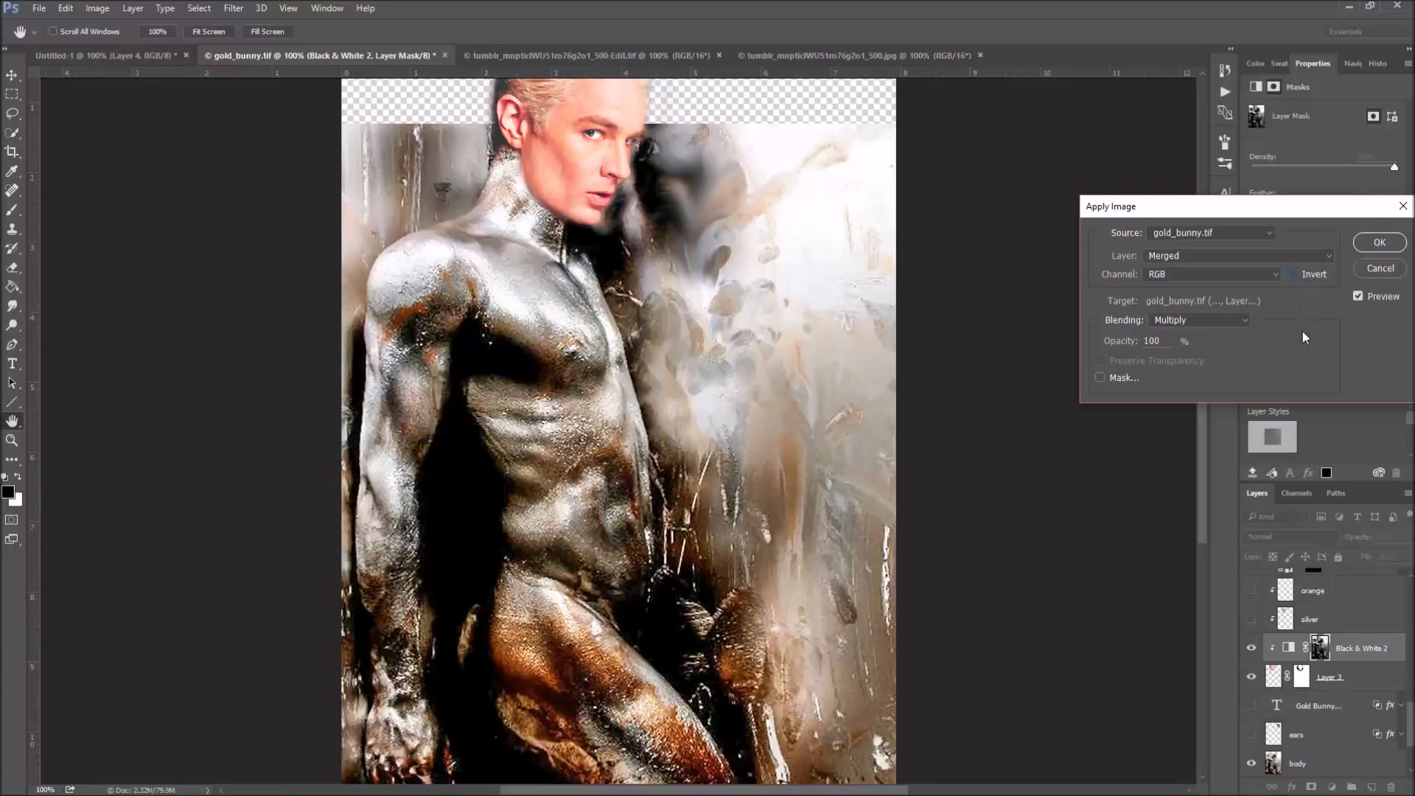
click(1382, 265)
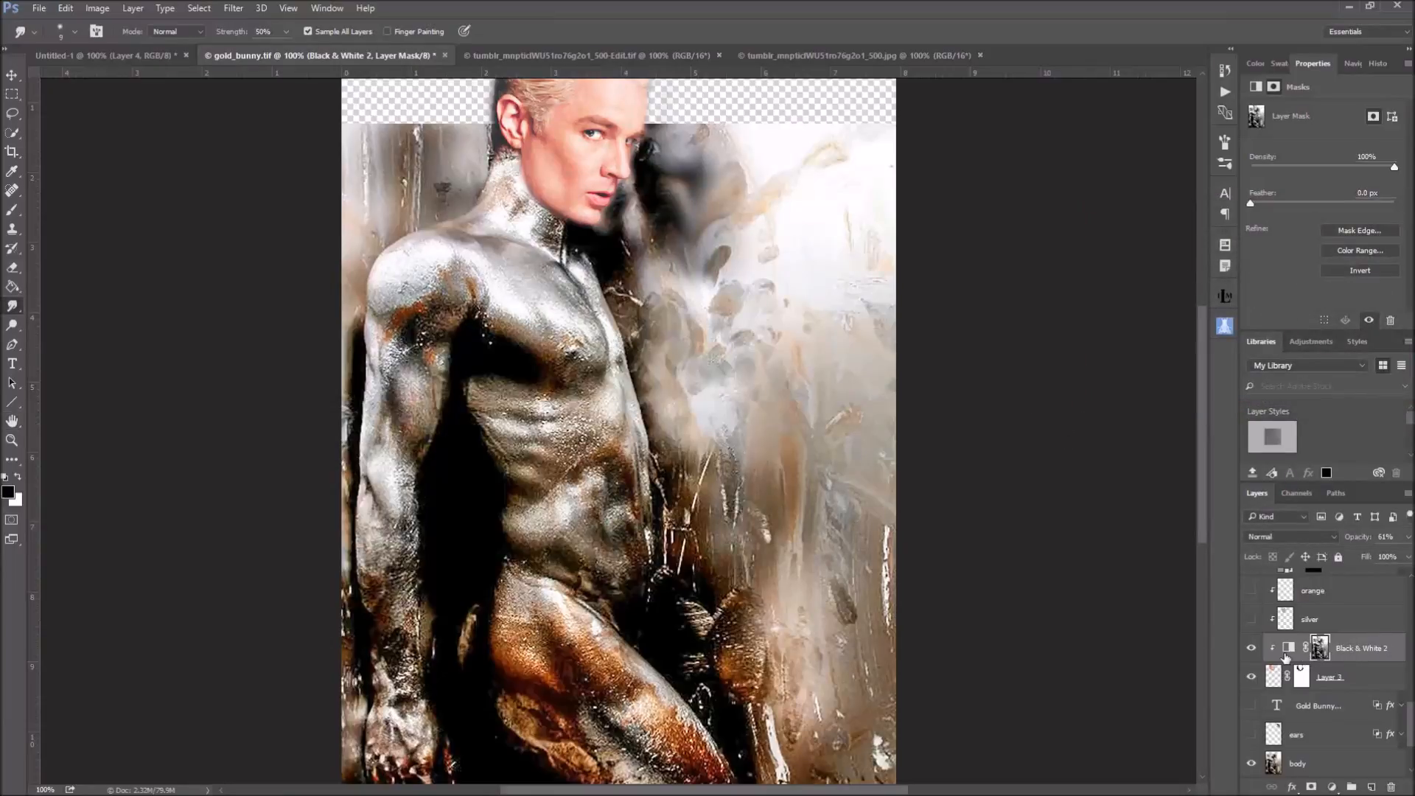
Try a higher opacity on the Black & White 2 adjustment layer
click(1251, 649)
click(1409, 539)
drag(1380, 556, 1406, 556)
drag(1412, 559, 1403, 559)
Show the silver layer and isolate it together with its base face layer, hiding all other layers
scroll(1372, 633, up, 2)
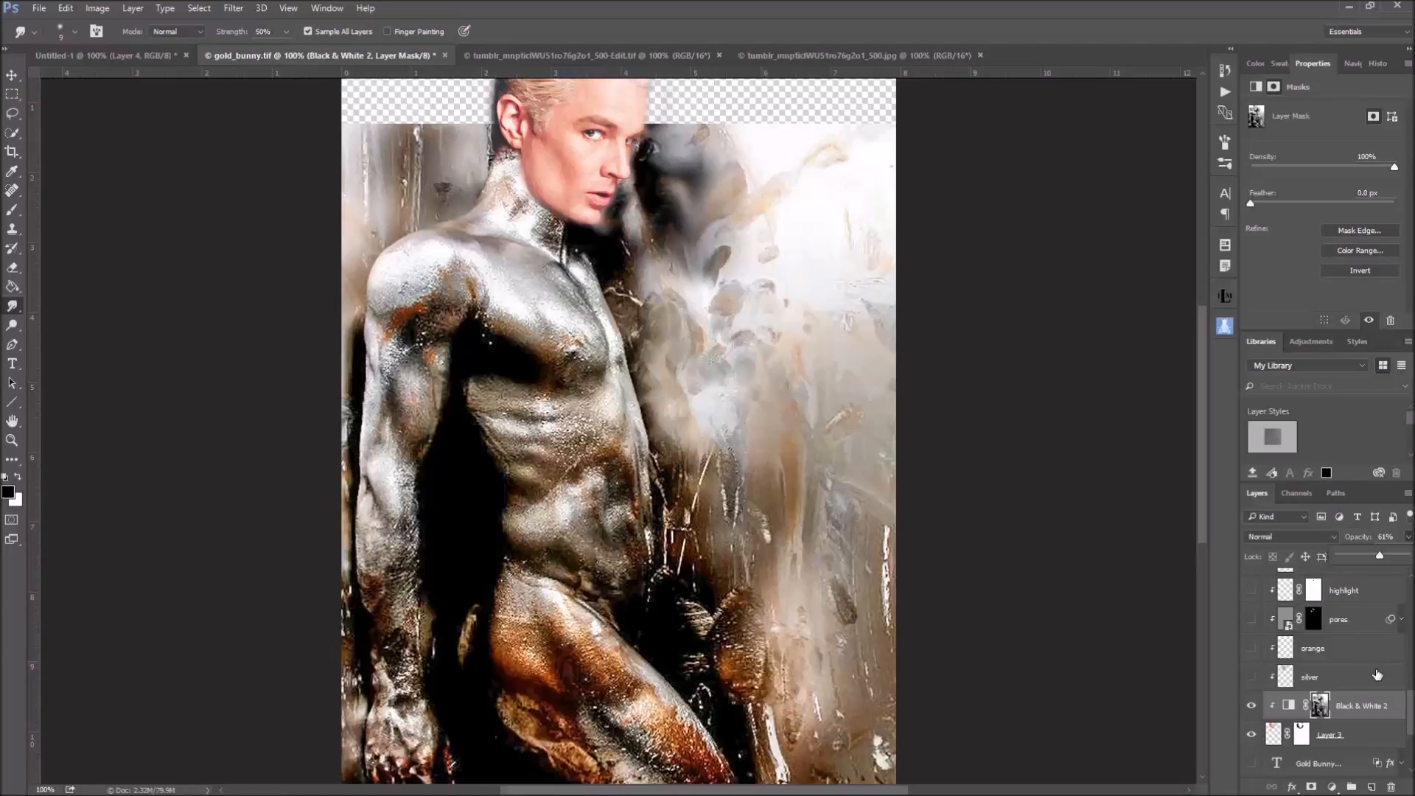
scroll(1376, 674, up, 1)
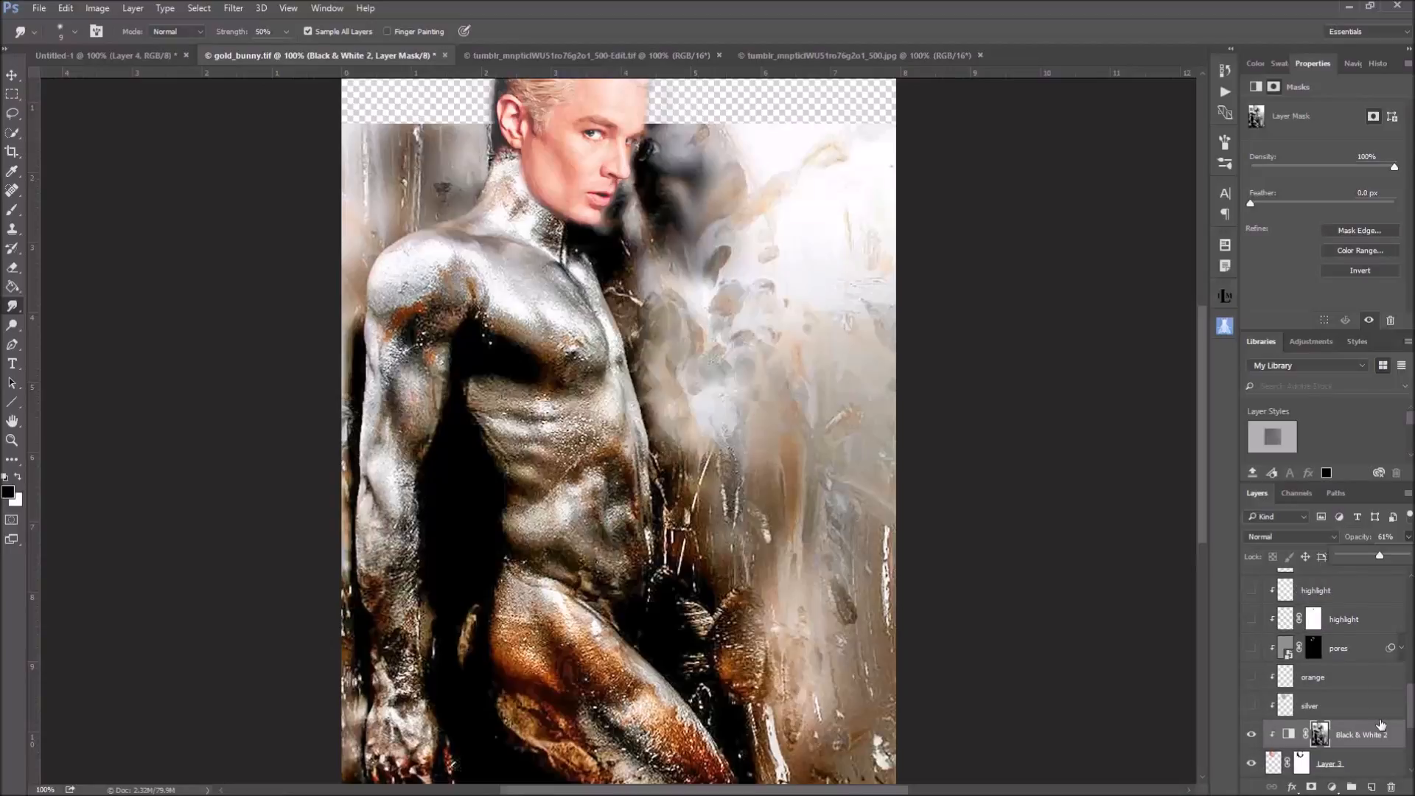
click(1250, 709)
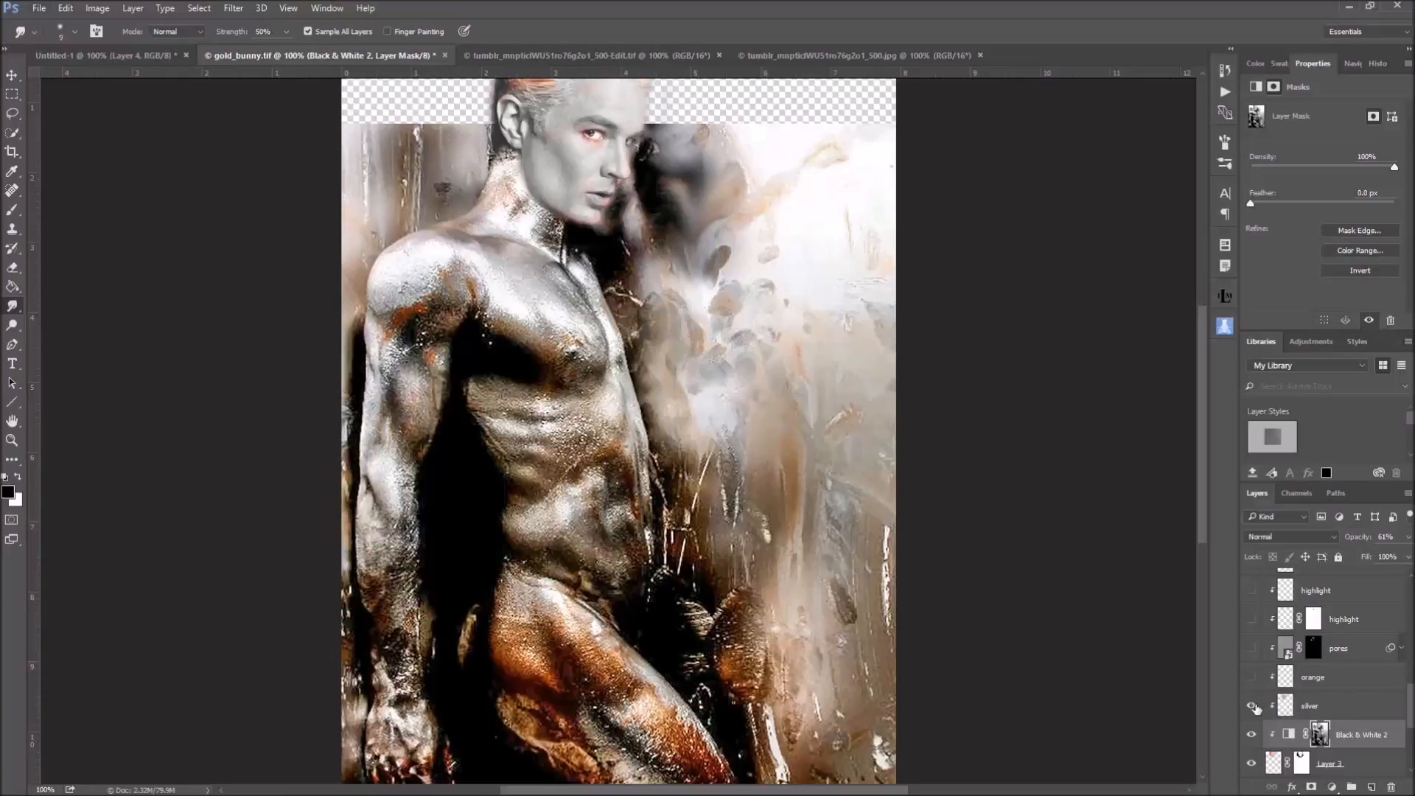
alt+click(1255, 707)
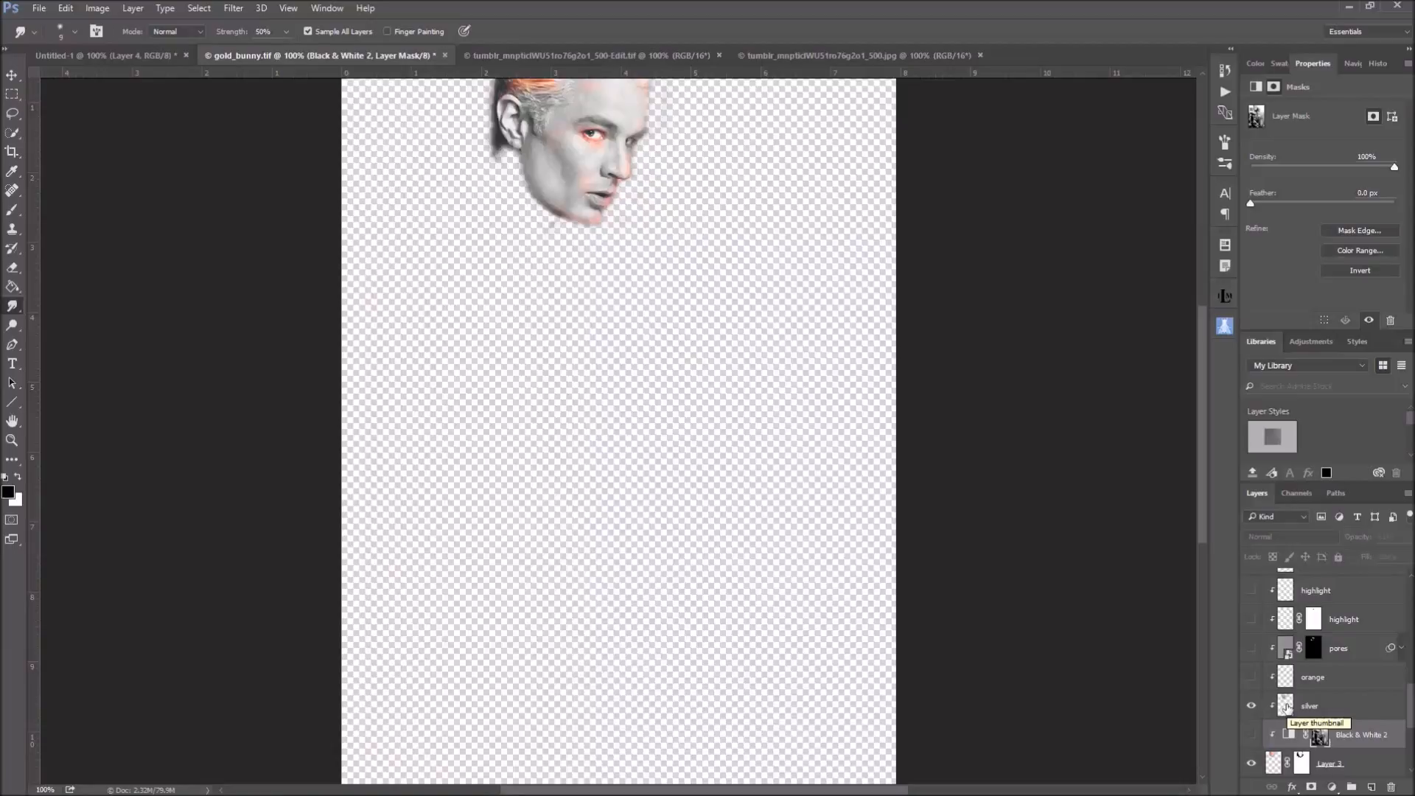
Select the silver layer and set the foreground colour to light grey c9ccc8
click(1285, 706)
key(i)
click(8, 491)
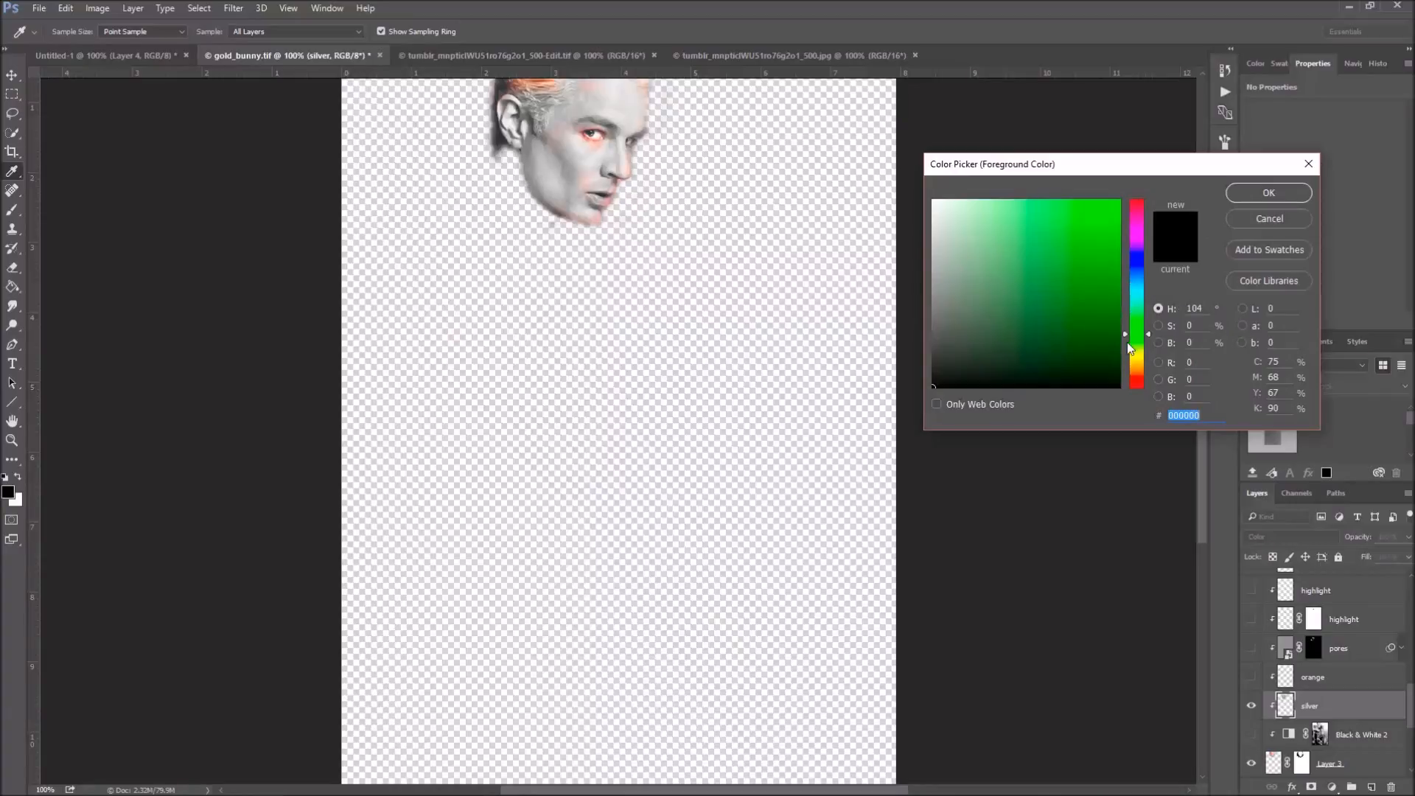
click(941, 208)
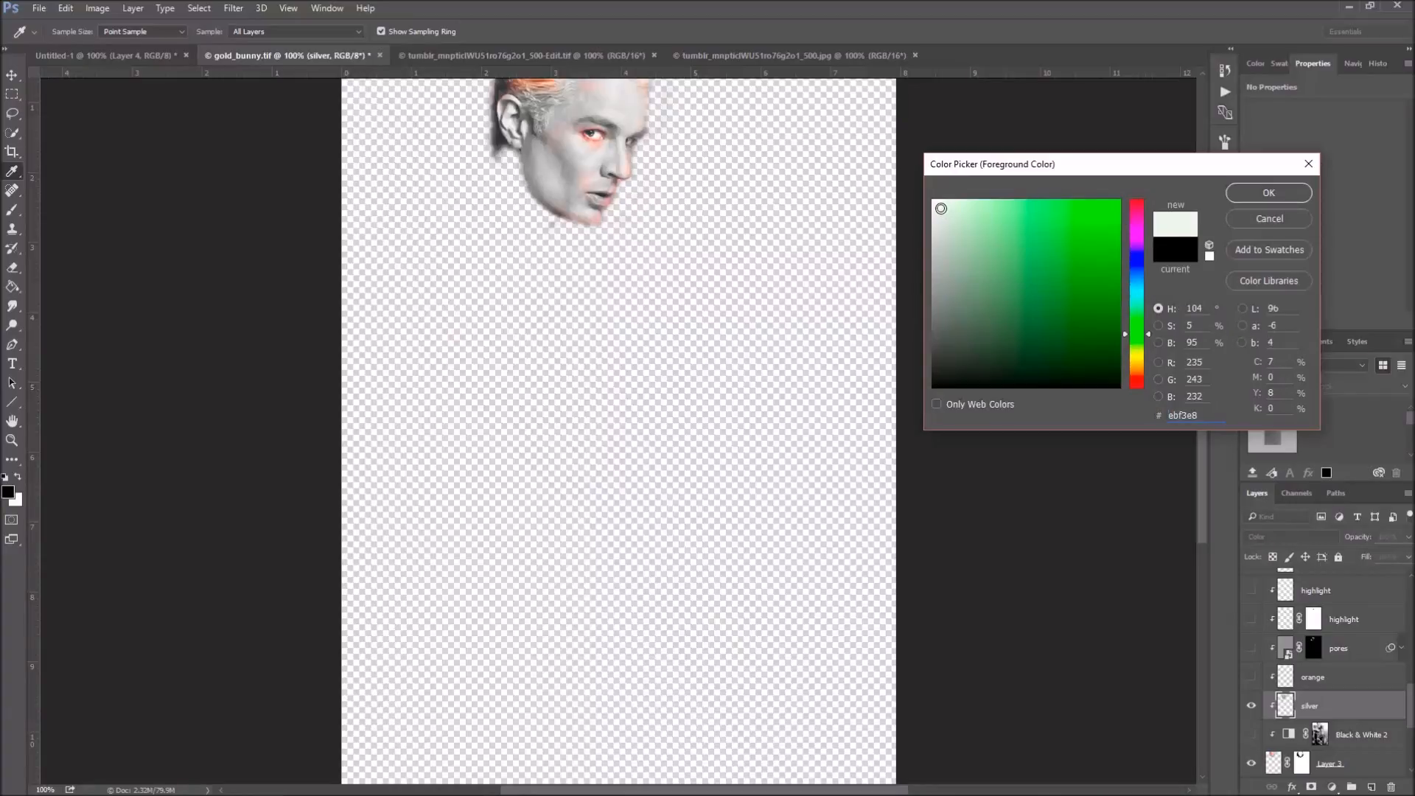
click(937, 314)
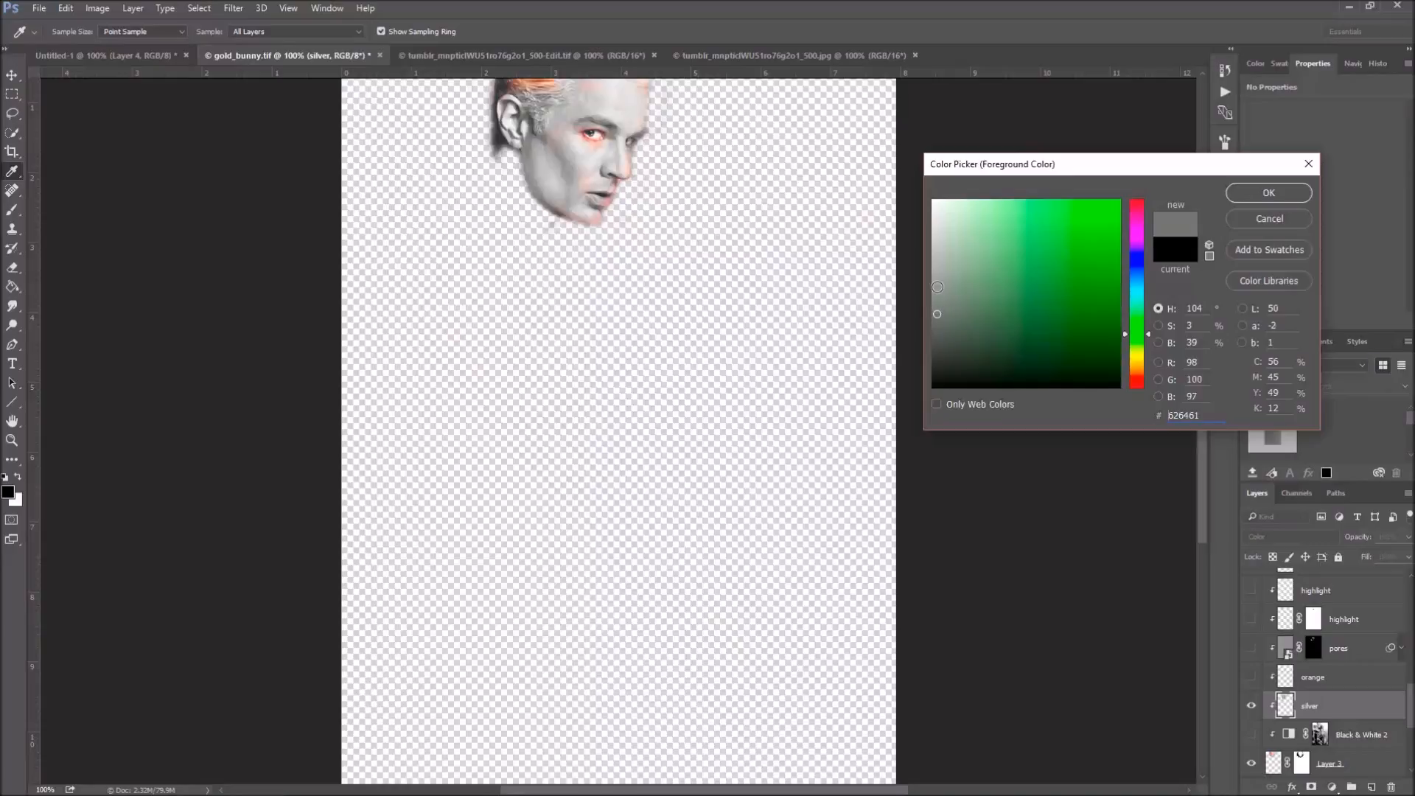
click(937, 286)
click(935, 250)
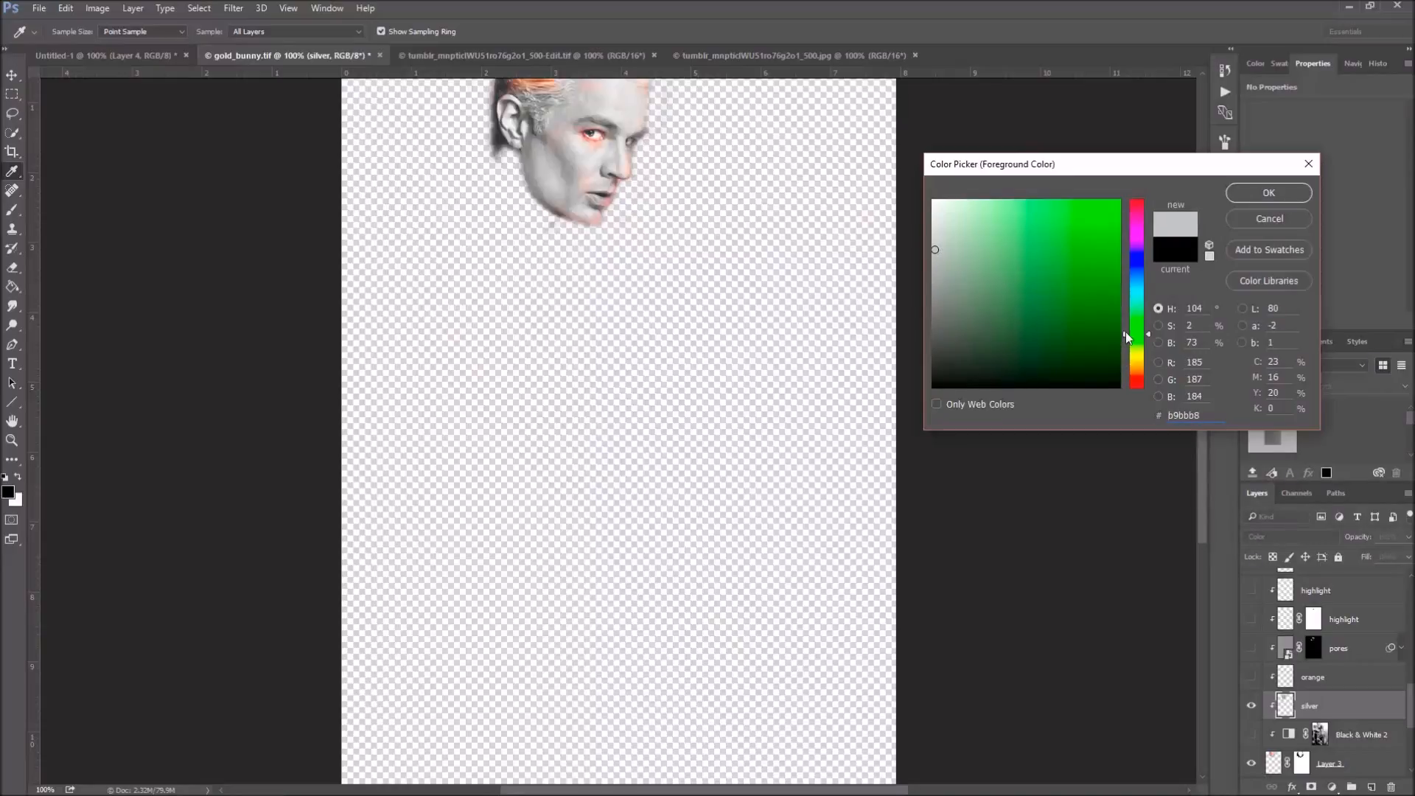
click(942, 222)
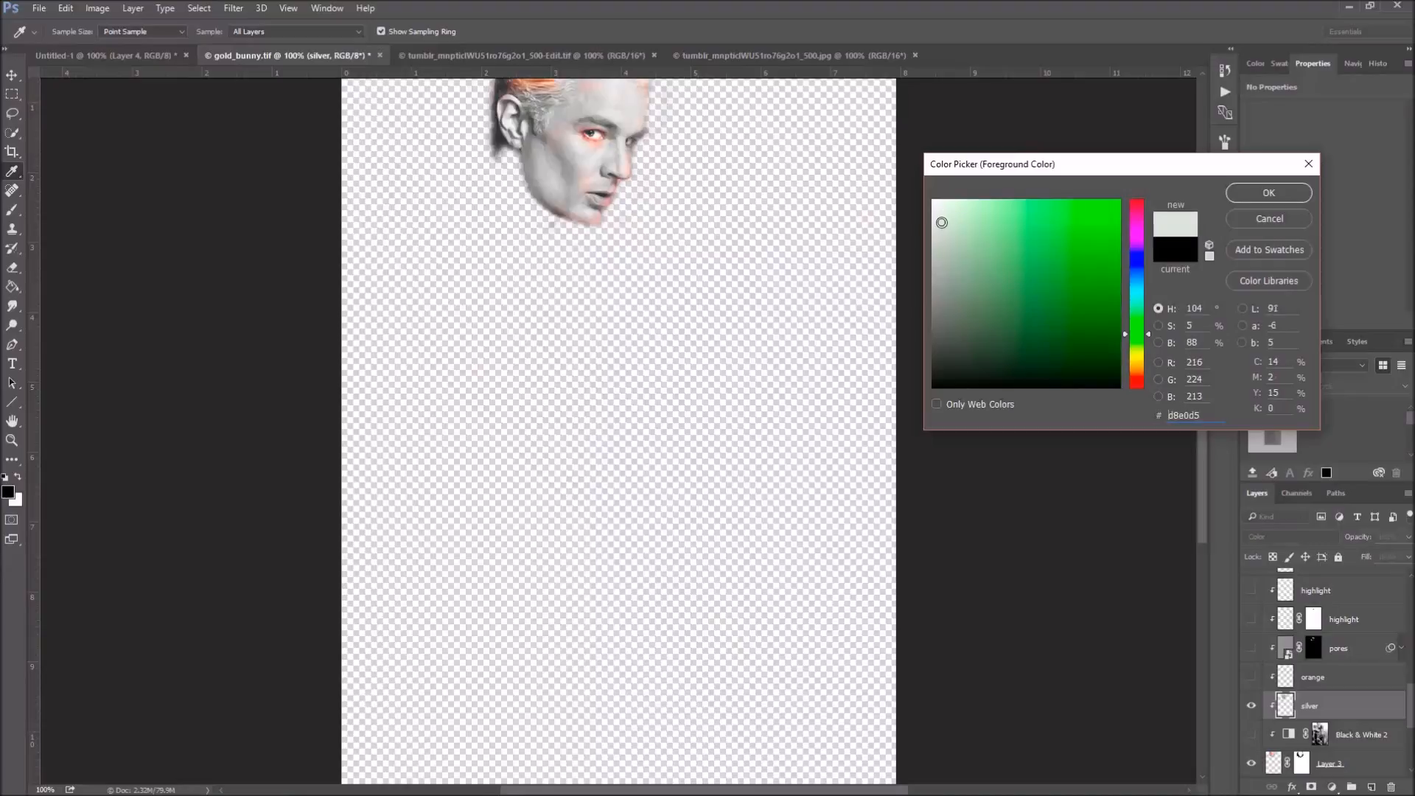
click(935, 236)
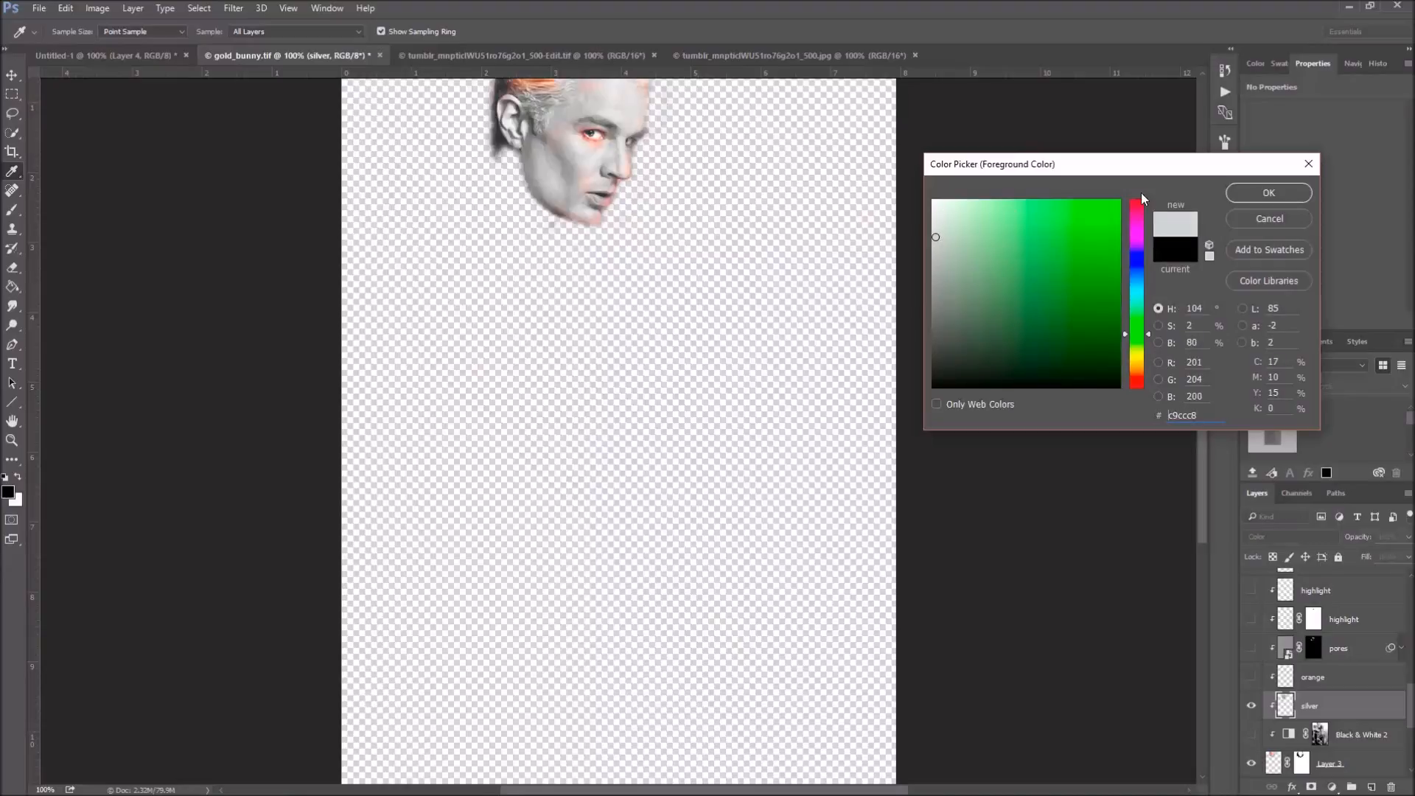
click(1253, 192)
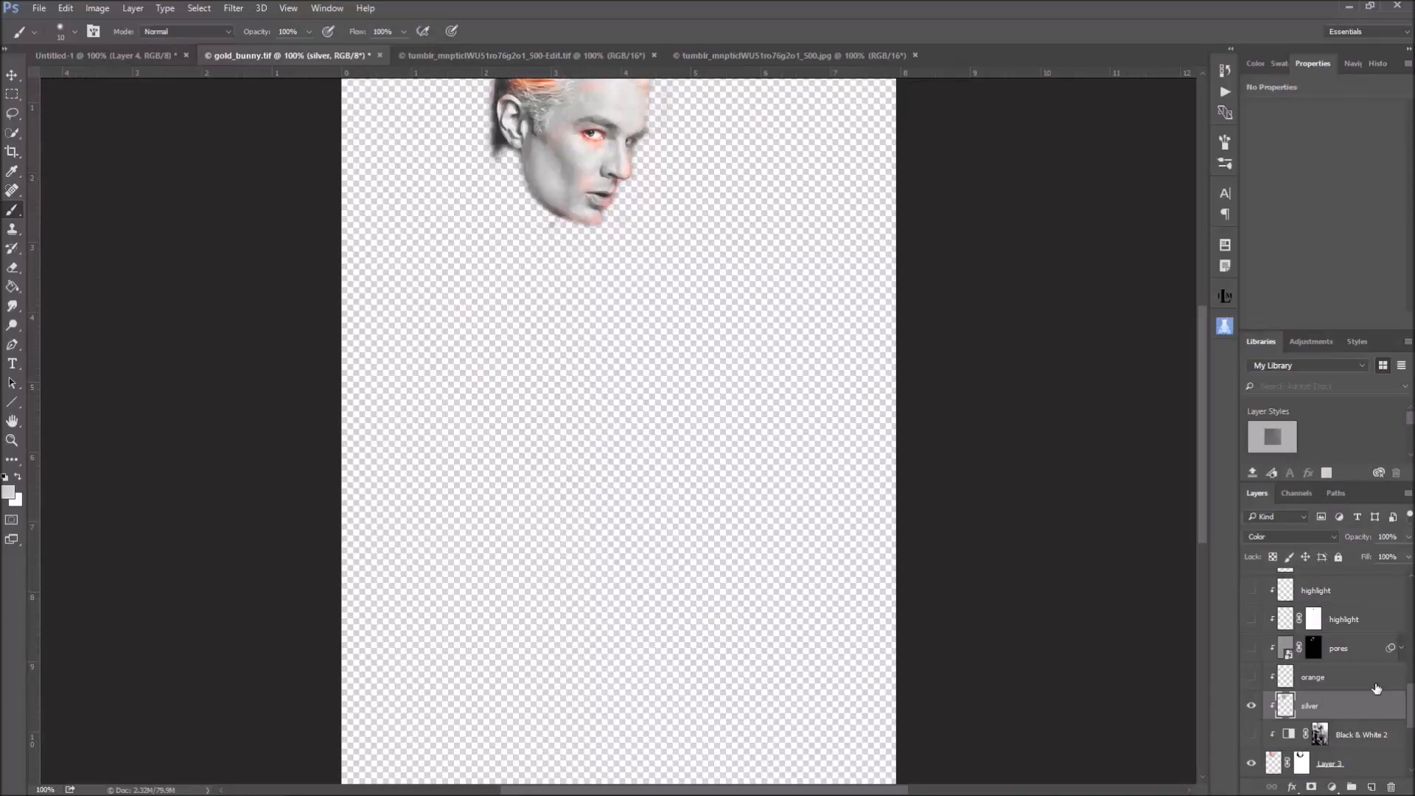
Switch the silver layer's blend mode to Normal and show the body layer beneath the face
click(1320, 538)
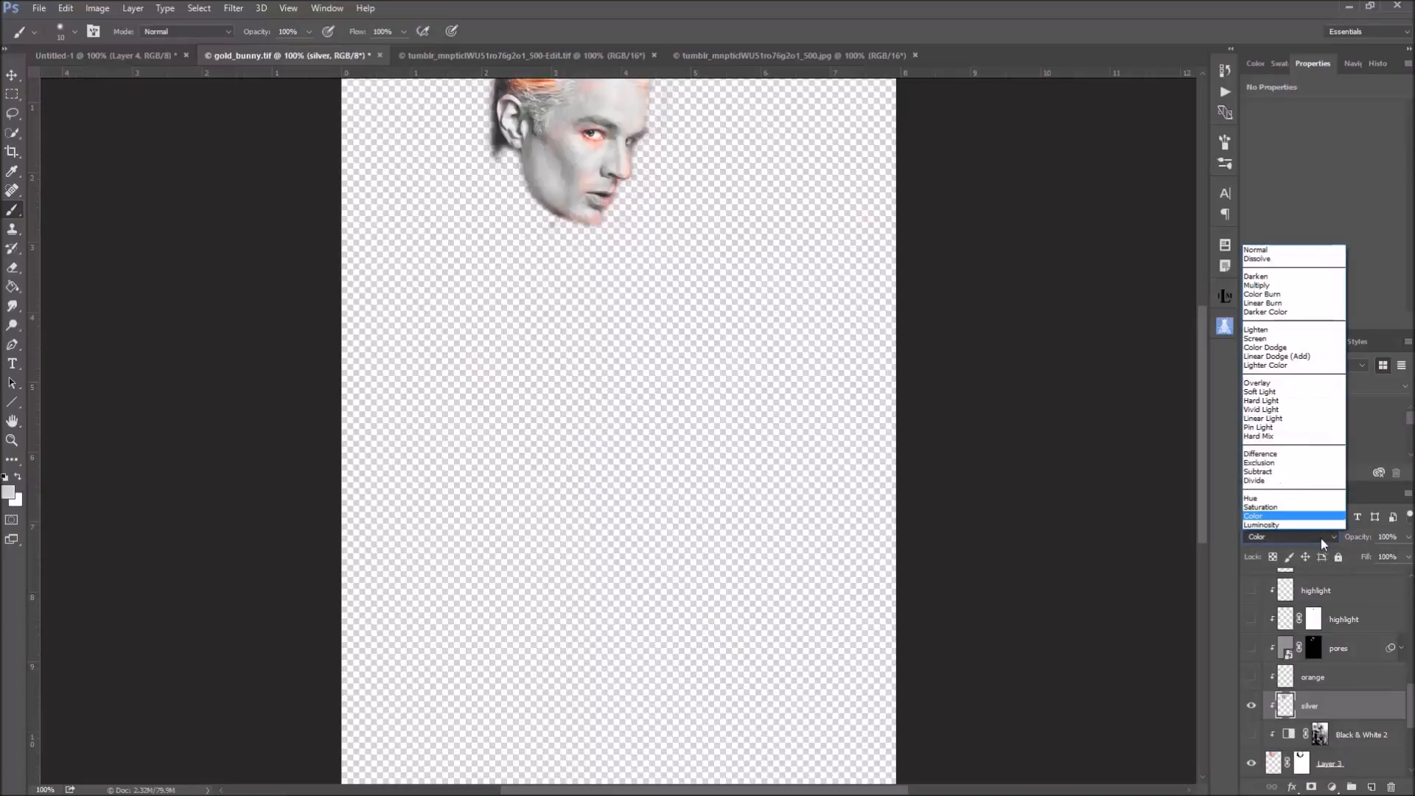
click(1288, 254)
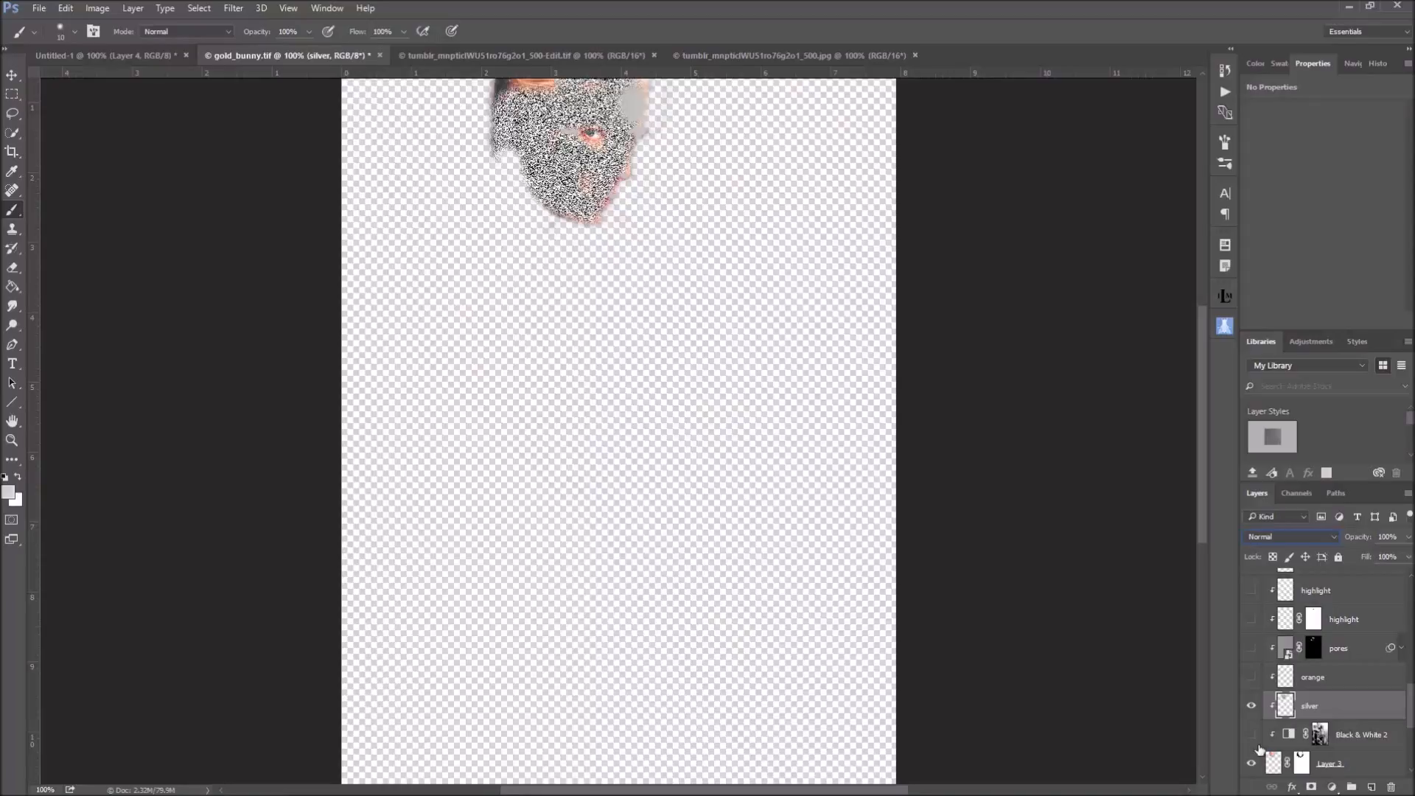
scroll(1259, 750, down, 3)
scroll(1259, 750, down, 2)
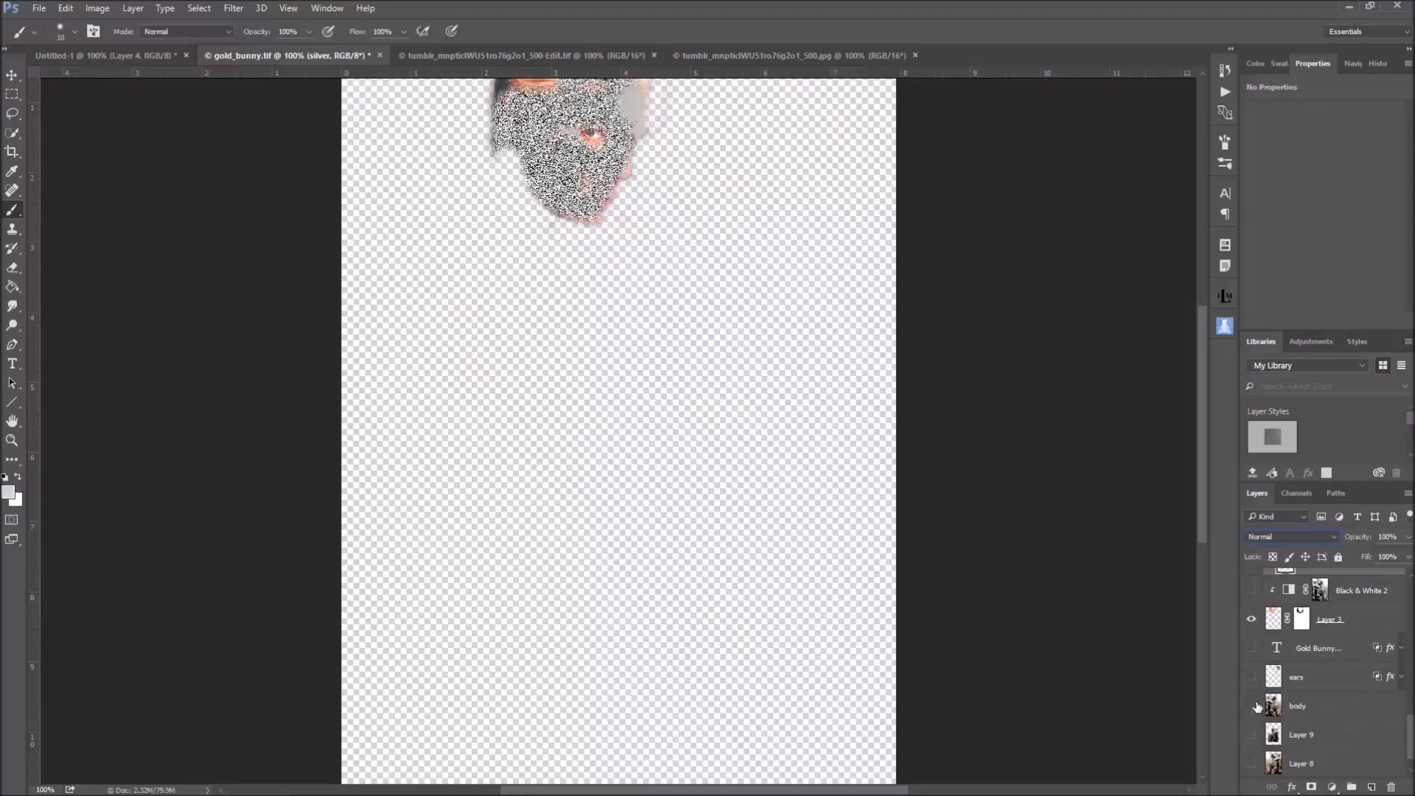
click(1251, 705)
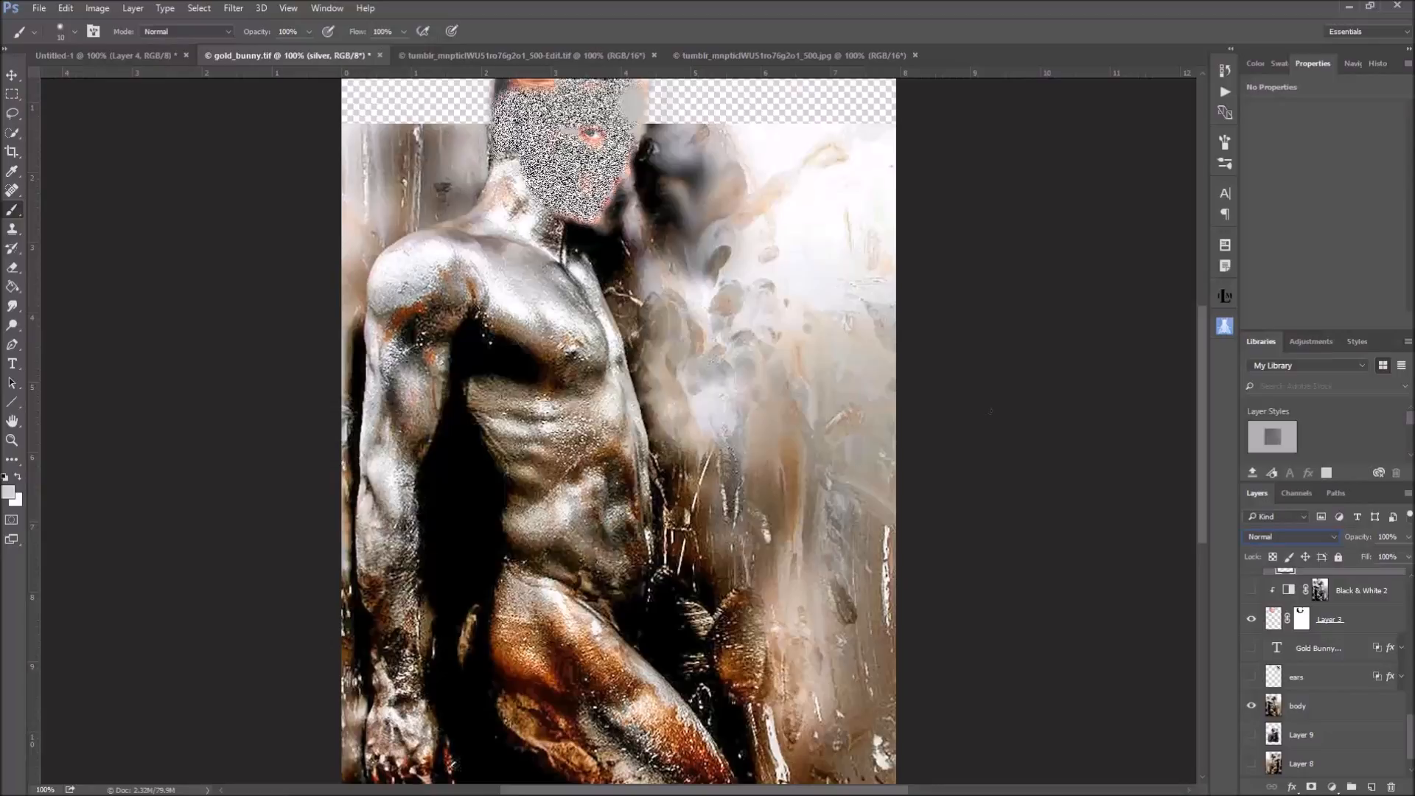
Set the silver layer's blend mode to Color
scroll(1327, 663, up, 4)
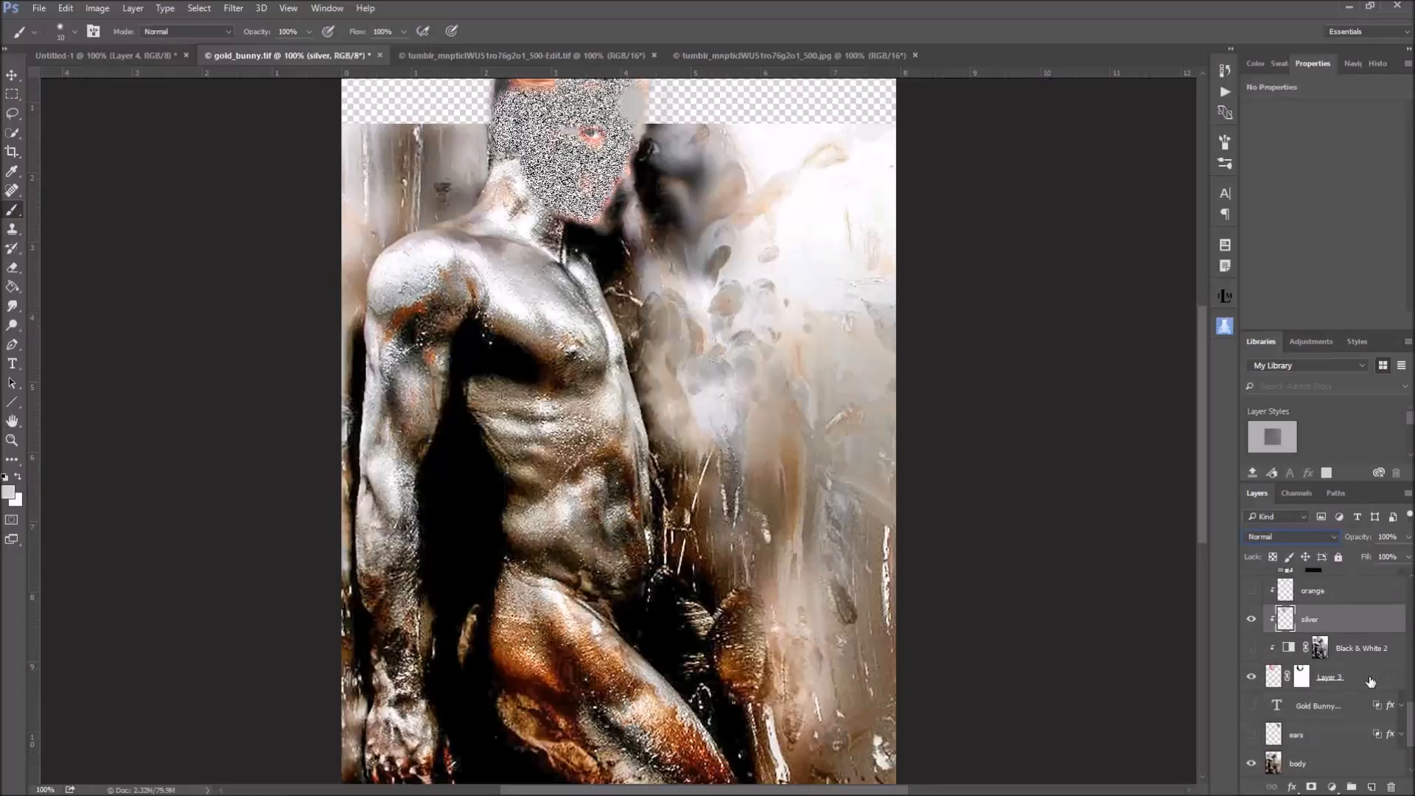
click(1302, 537)
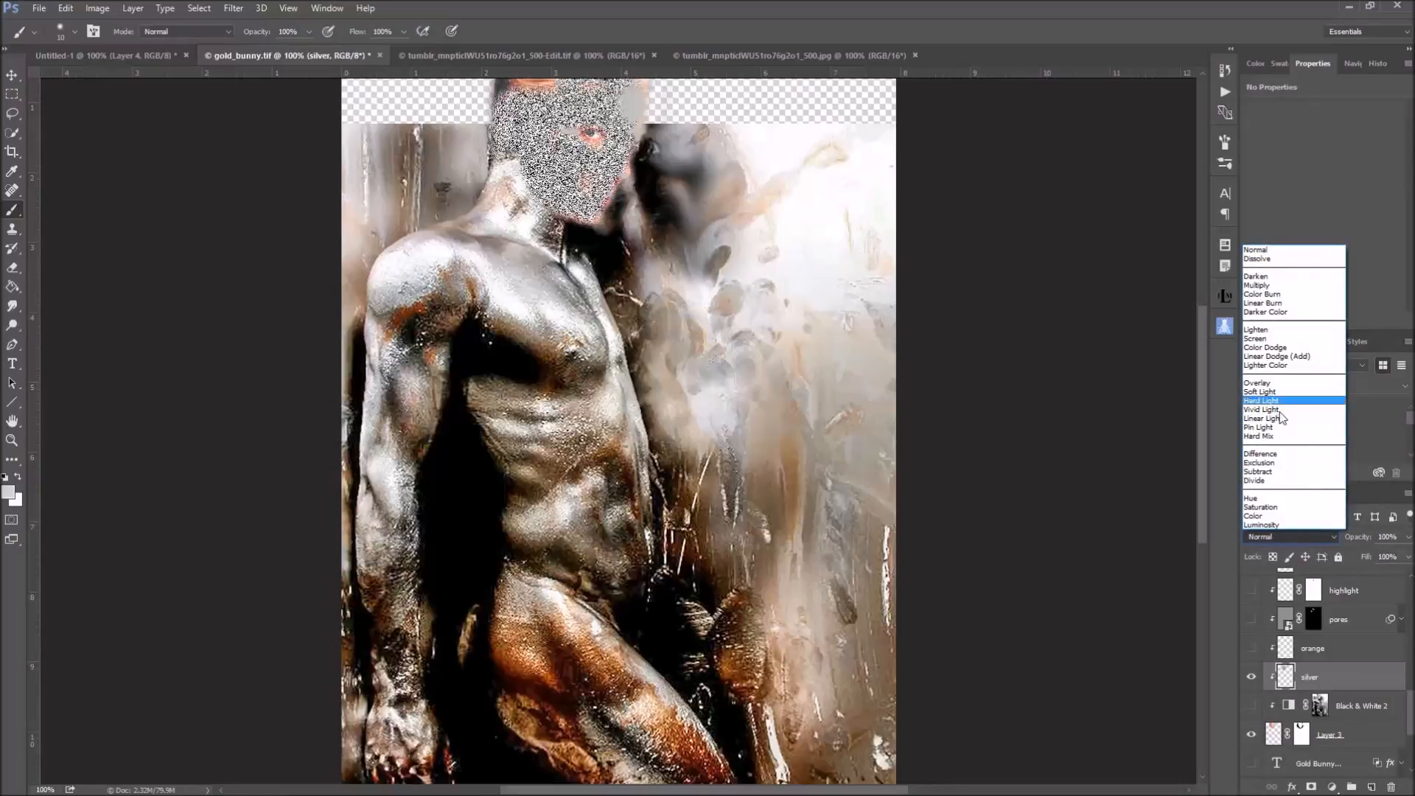
click(1273, 516)
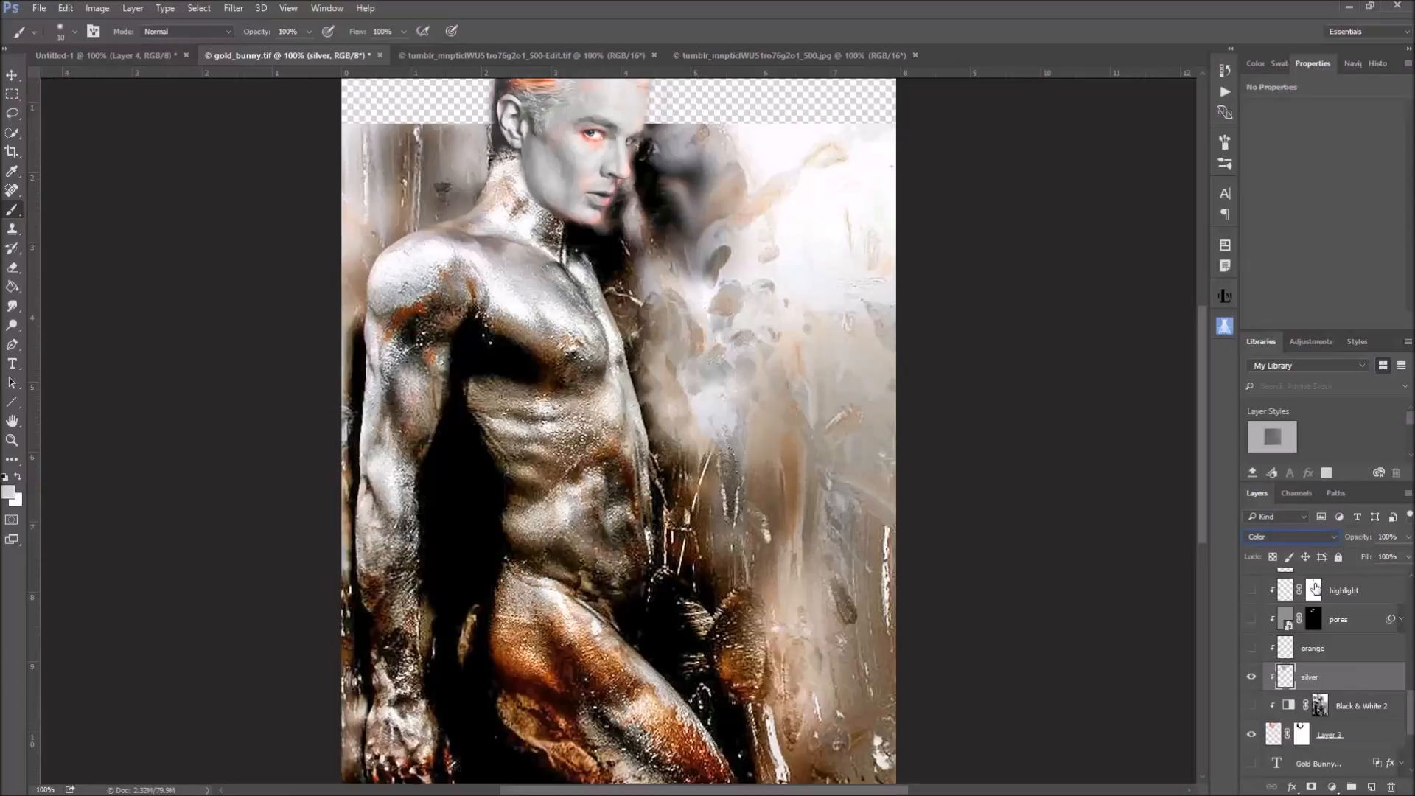
Try a different Add Noise amount on the silver layer without applying the filter
click(240, 10)
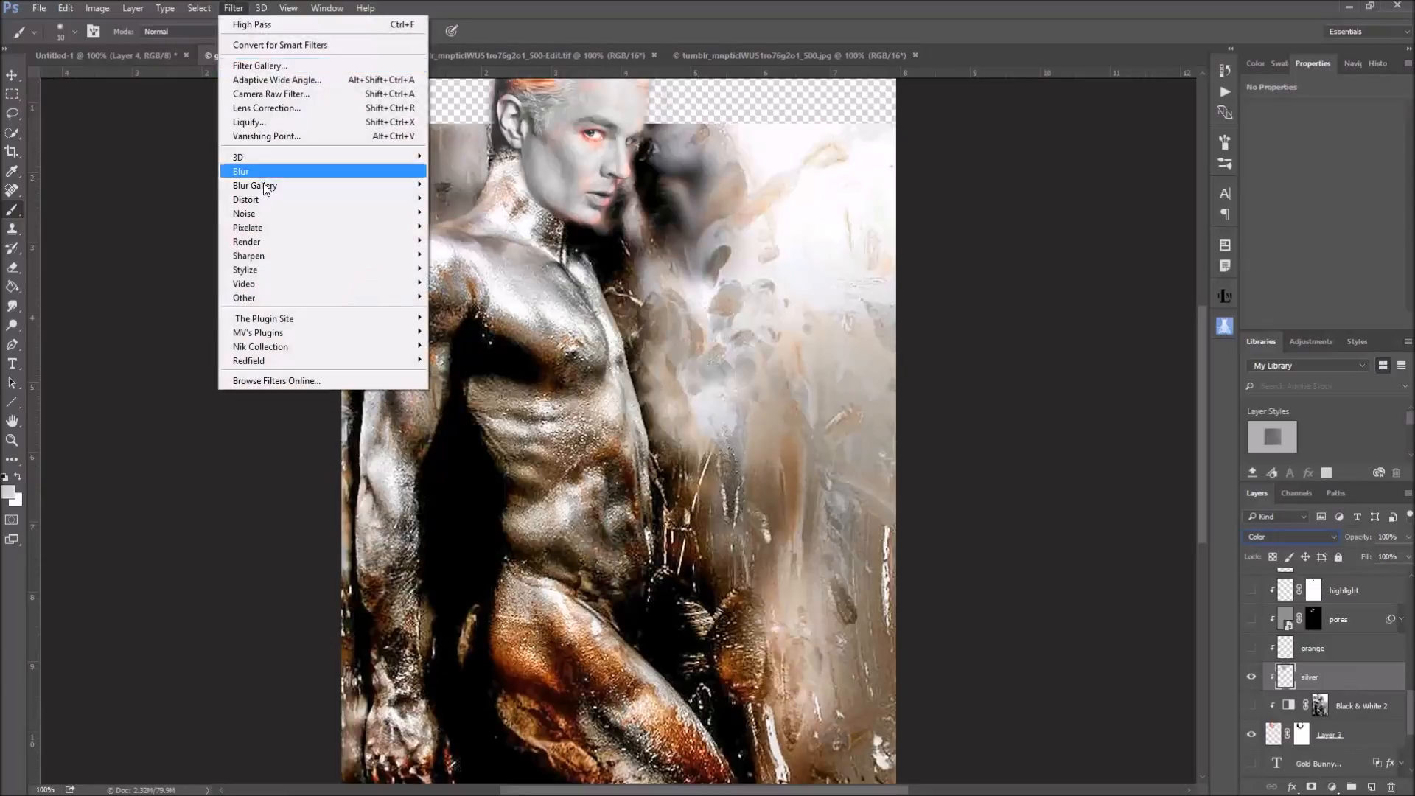
mouse_move(264, 213)
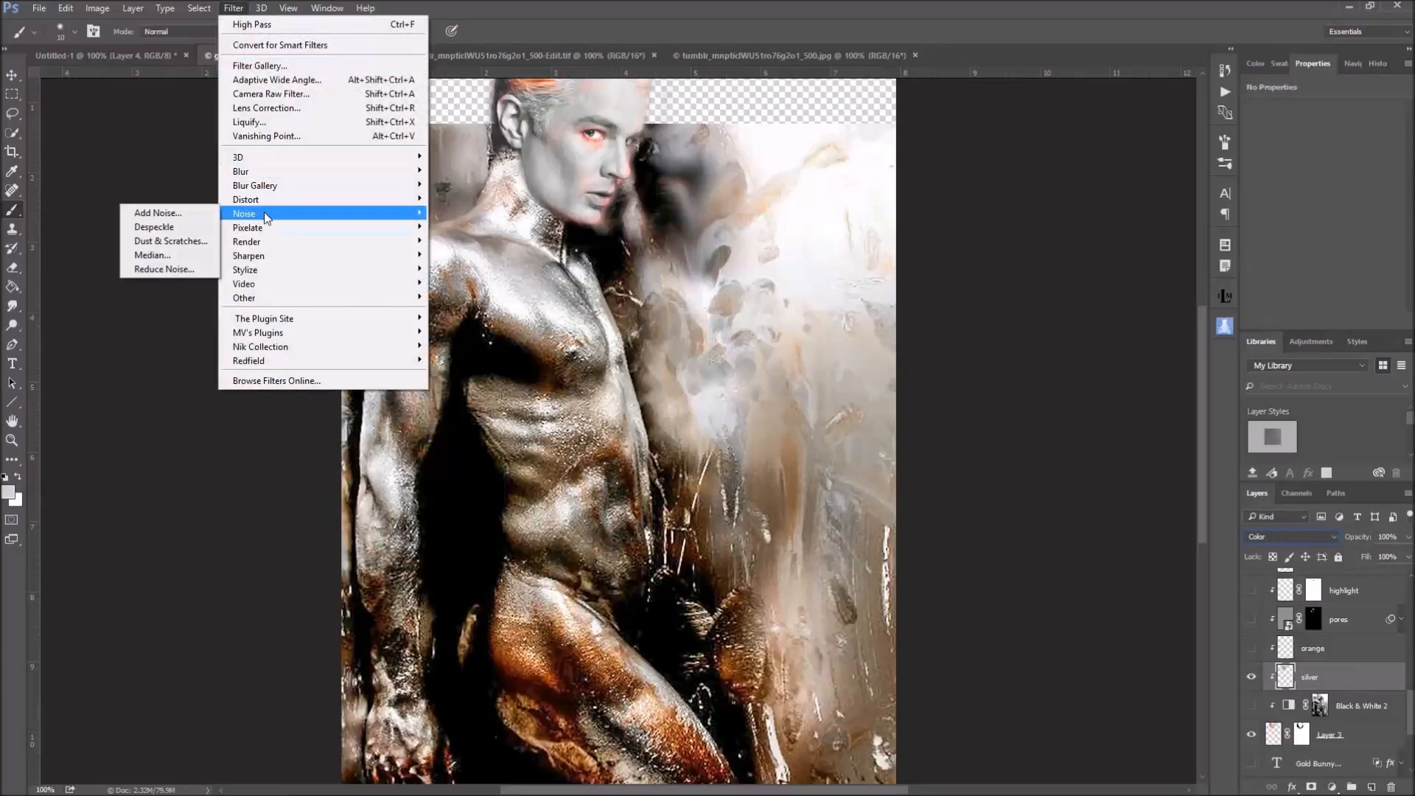
click(161, 214)
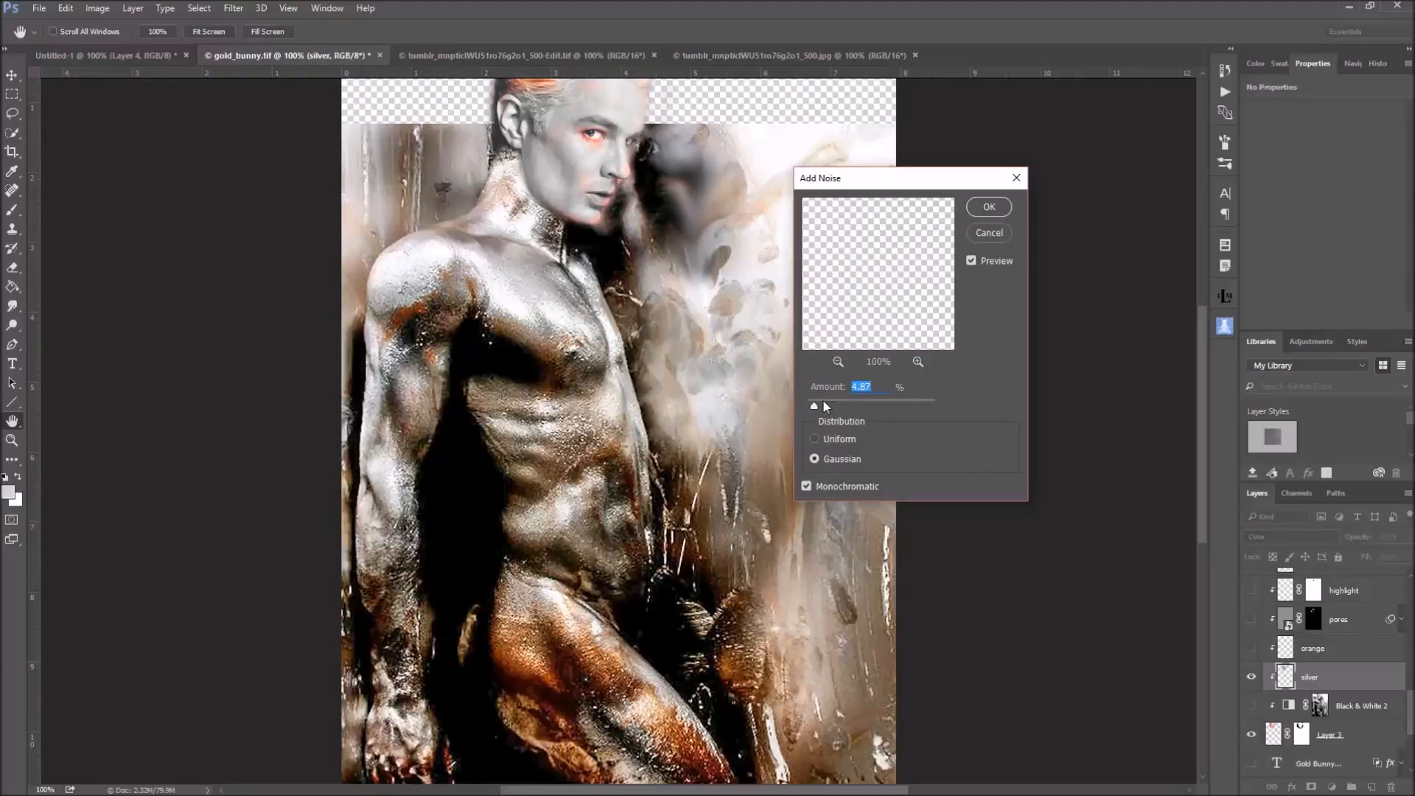
mouse_move(816, 407)
mouse_down()
mouse_move(835, 409)
mouse_move(822, 410)
mouse_up()
click(993, 229)
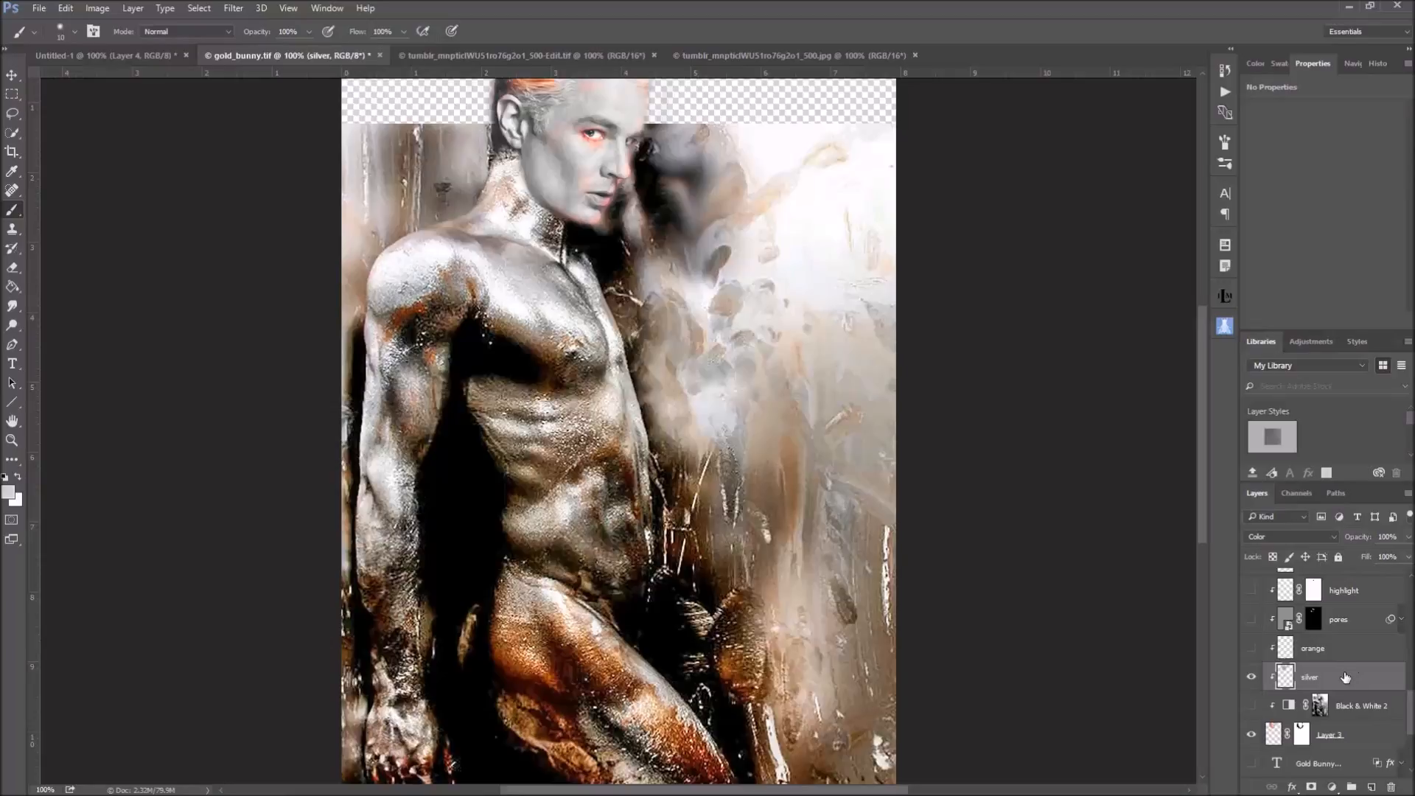
Show and select the orange layer, and toggle its visibility several times to compare the face and hair with and without it
click(1251, 649)
click(1284, 649)
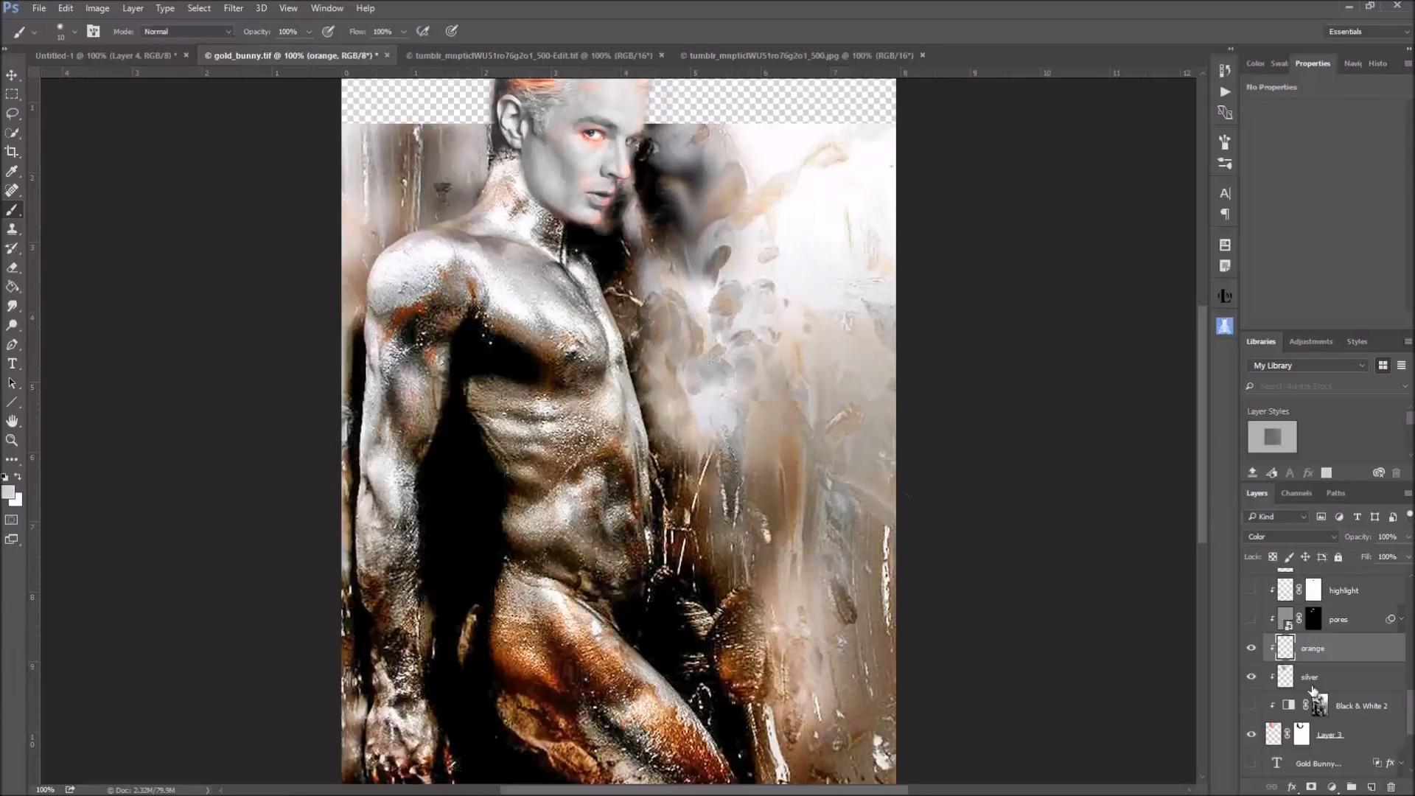
click(1251, 648)
click(1250, 648)
scroll(940, 574, up, 3)
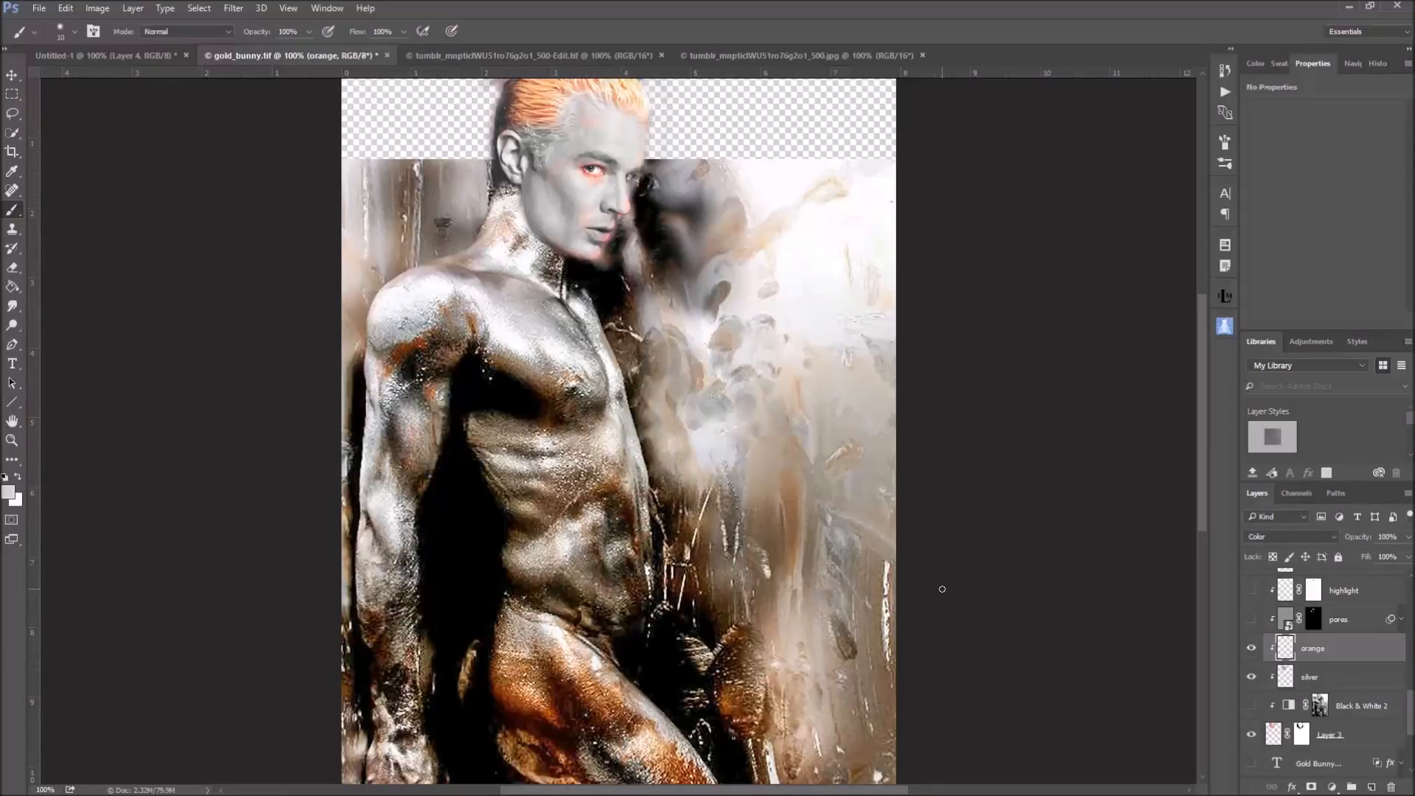
scroll(942, 590, up, 1)
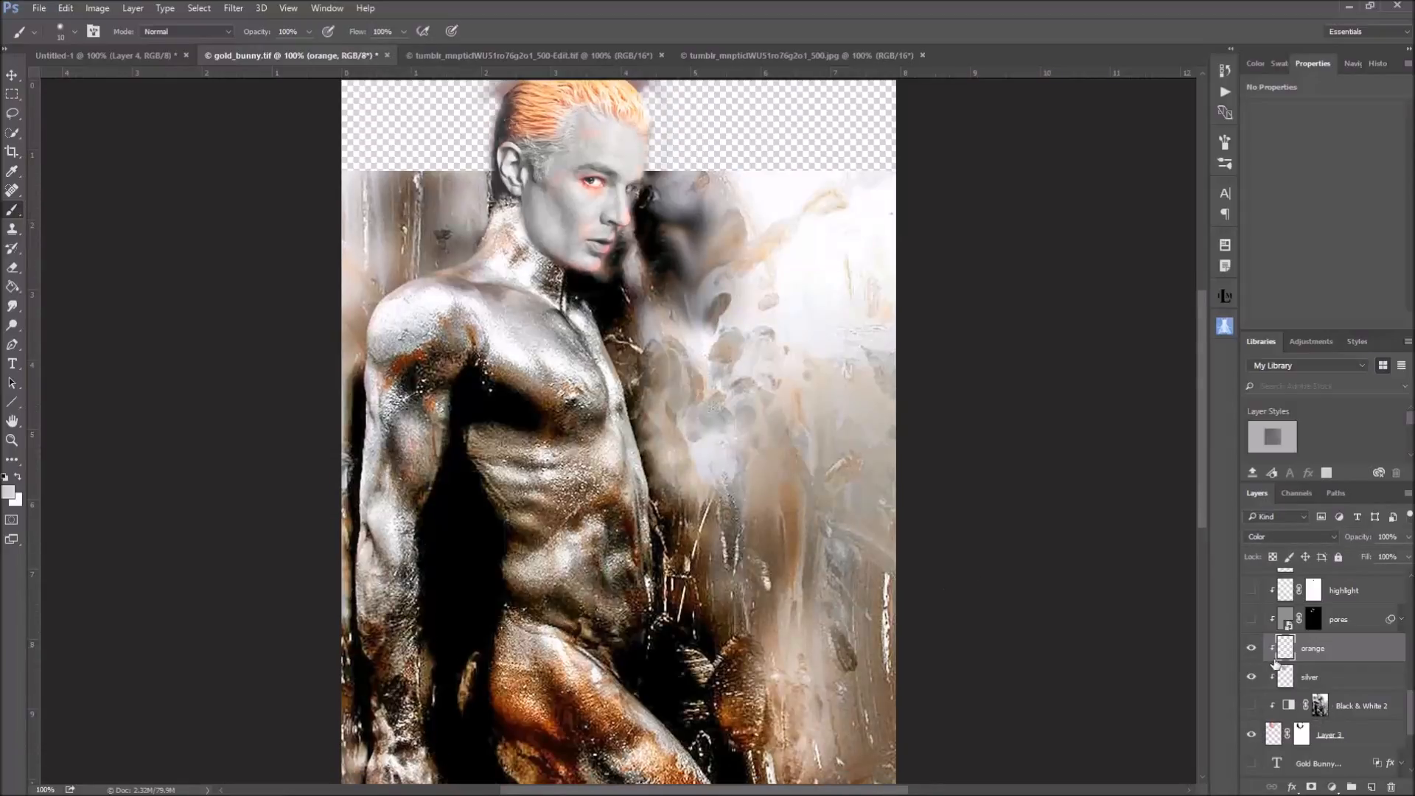
click(1253, 649)
click(1252, 648)
alt+click(1253, 648)
alt+click(1252, 648)
Show and select the pores layer, view its smart object contents and close them without editing
click(1285, 621)
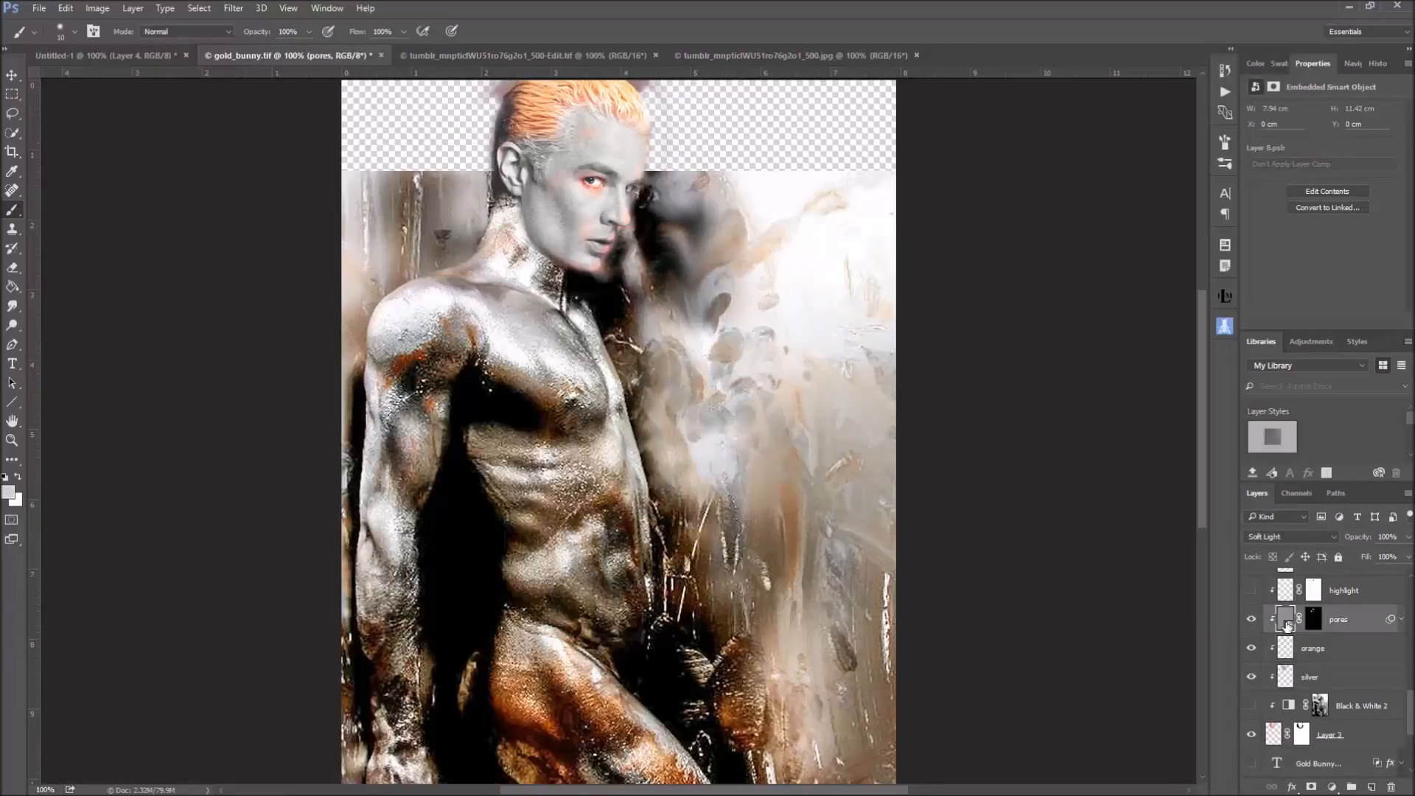
double_click(1285, 621)
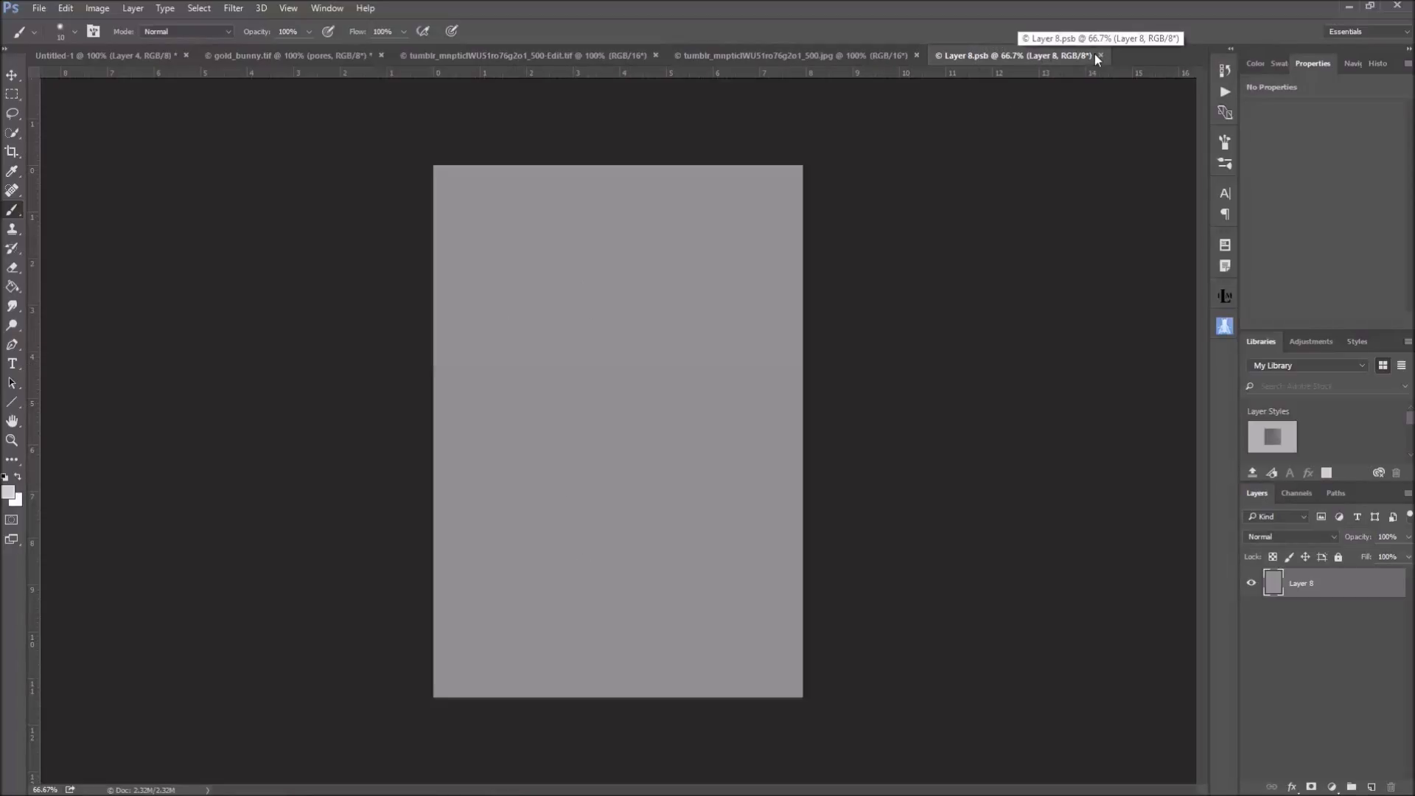
click(1101, 55)
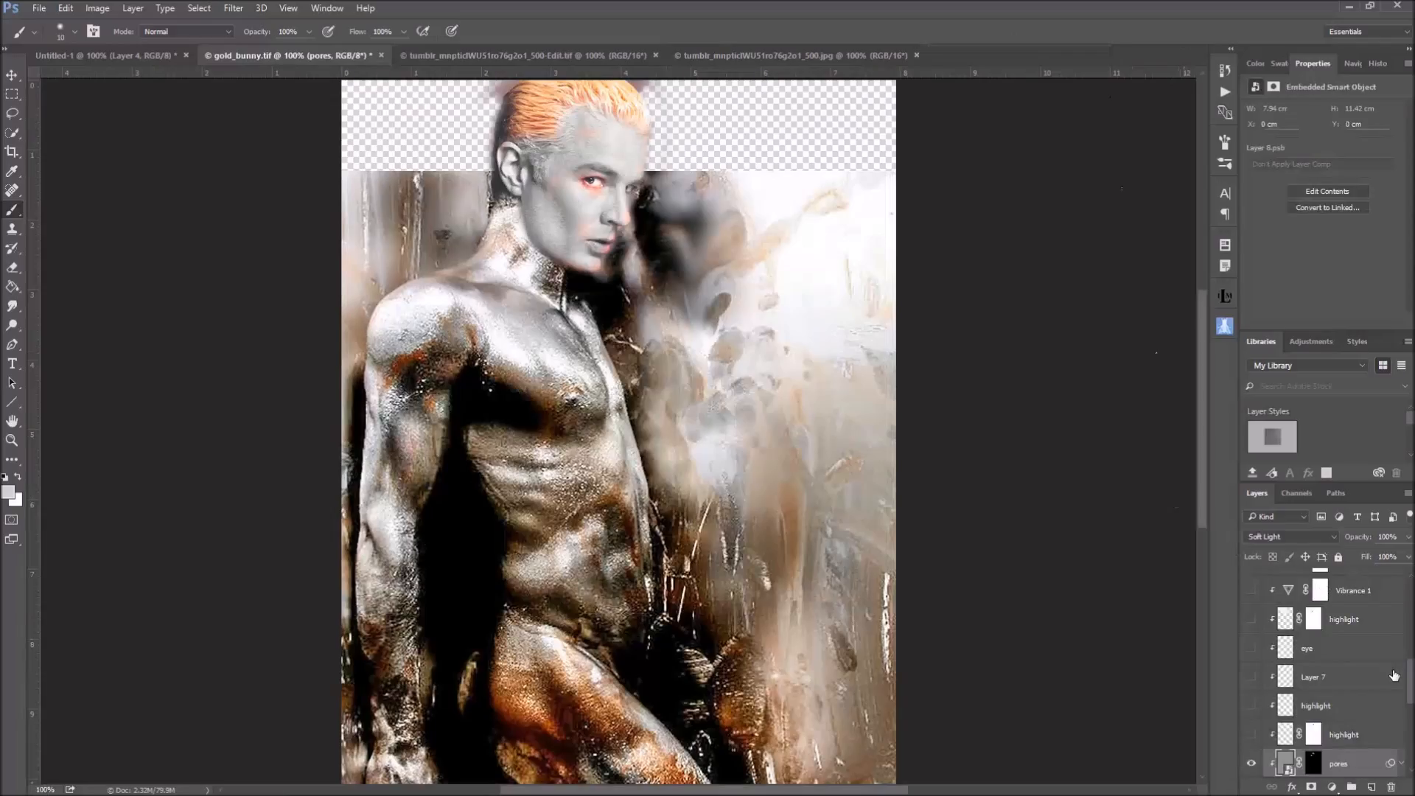
Examine the Texturizer texture, scaling, relief and light settings of the pores layer's Filter Gallery smart filter
scroll(1371, 678, down, 3)
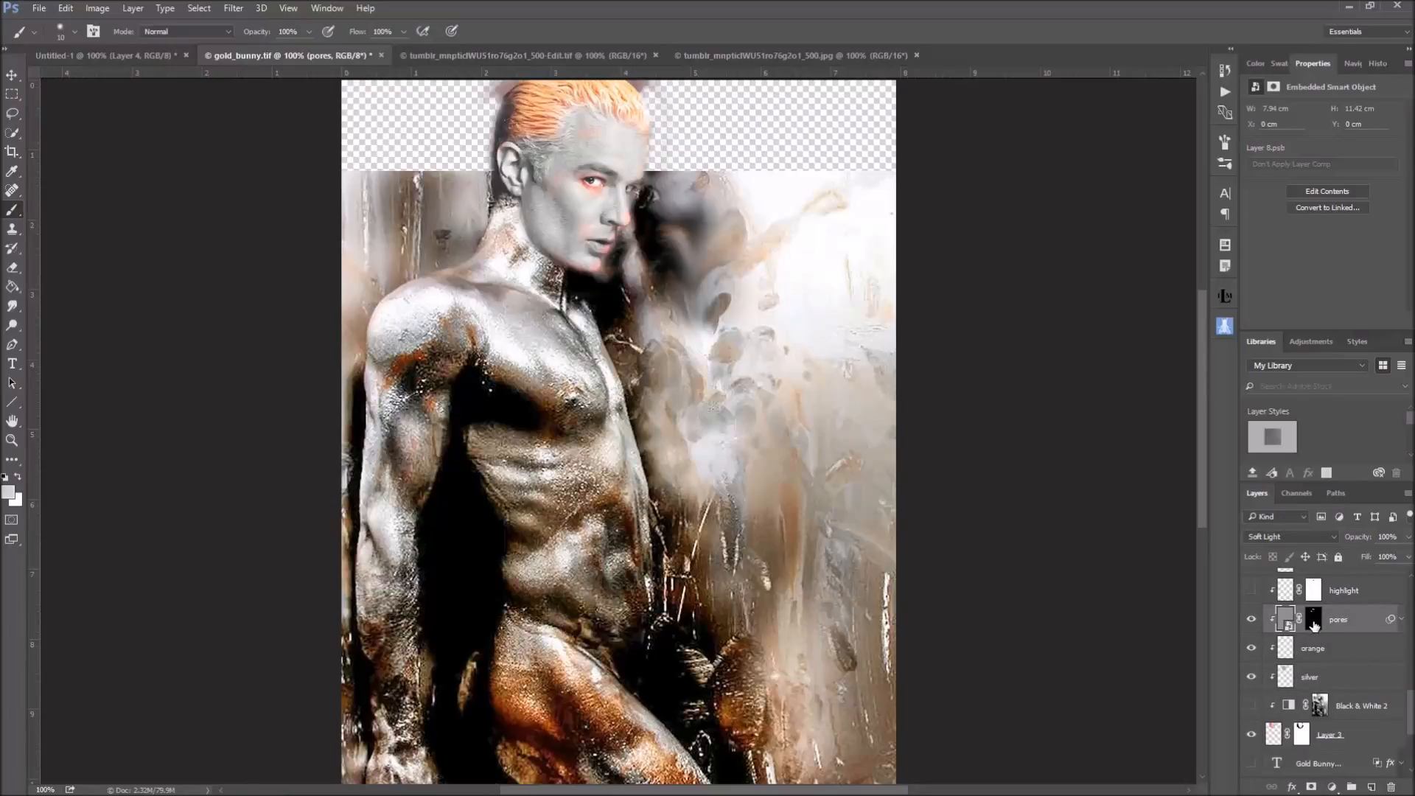
click(1402, 620)
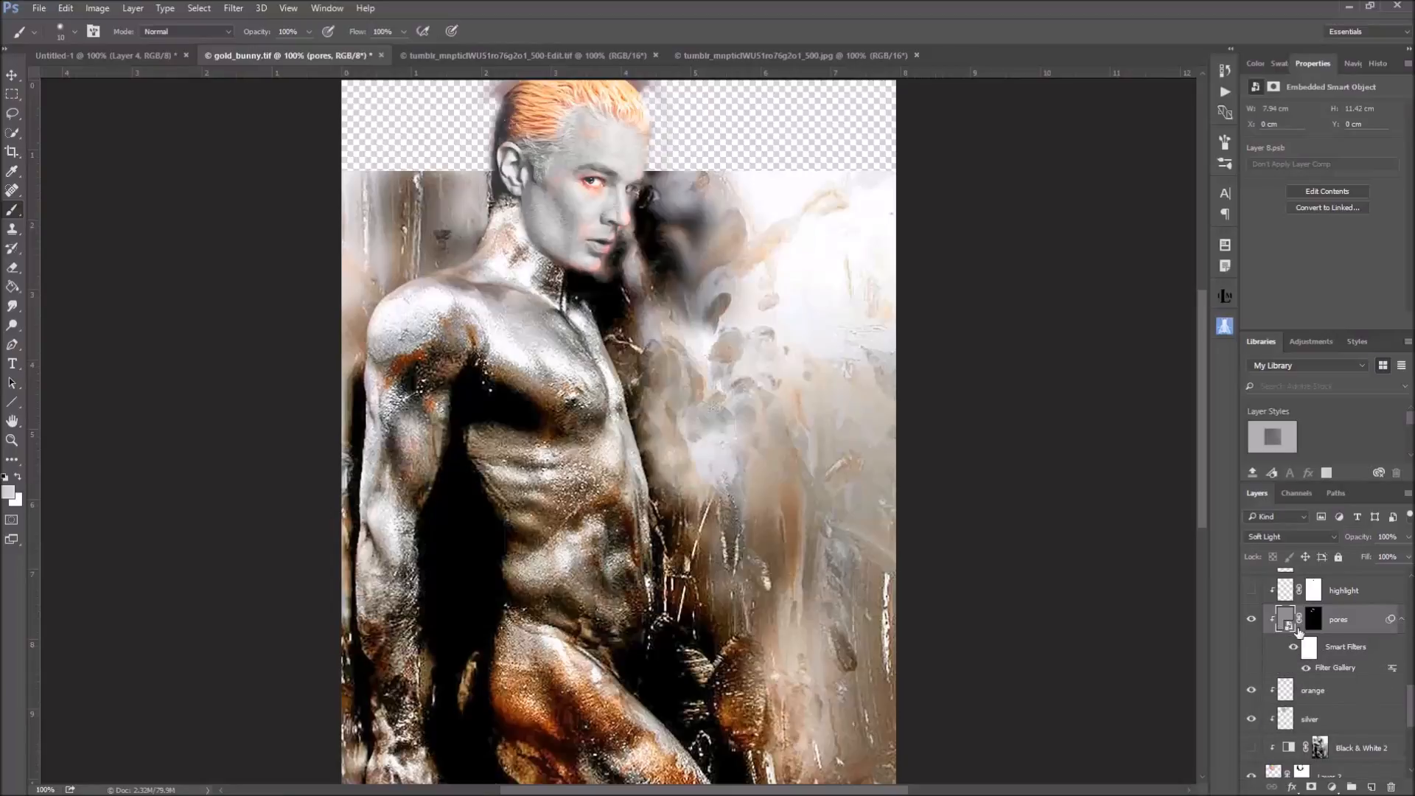
double_click(1334, 666)
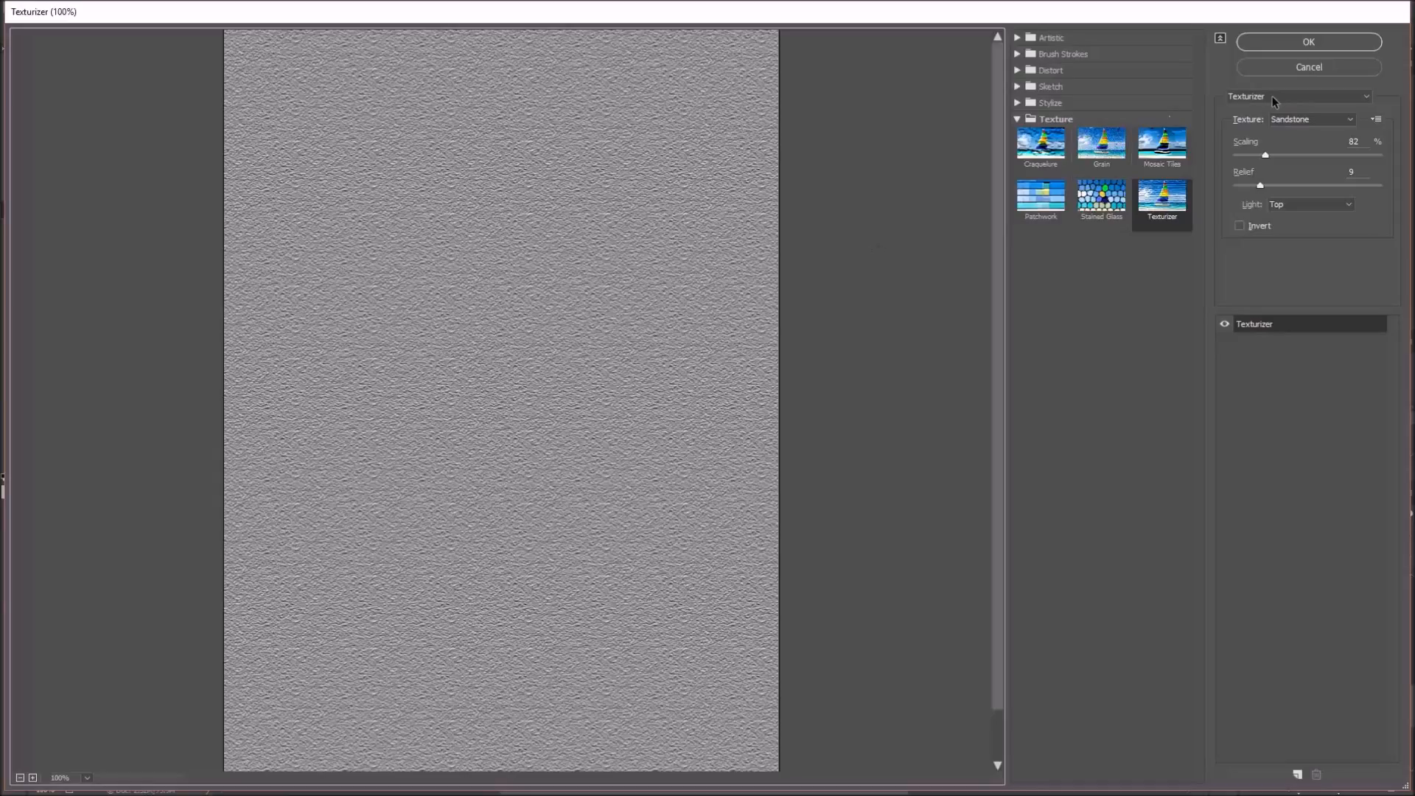
click(1275, 43)
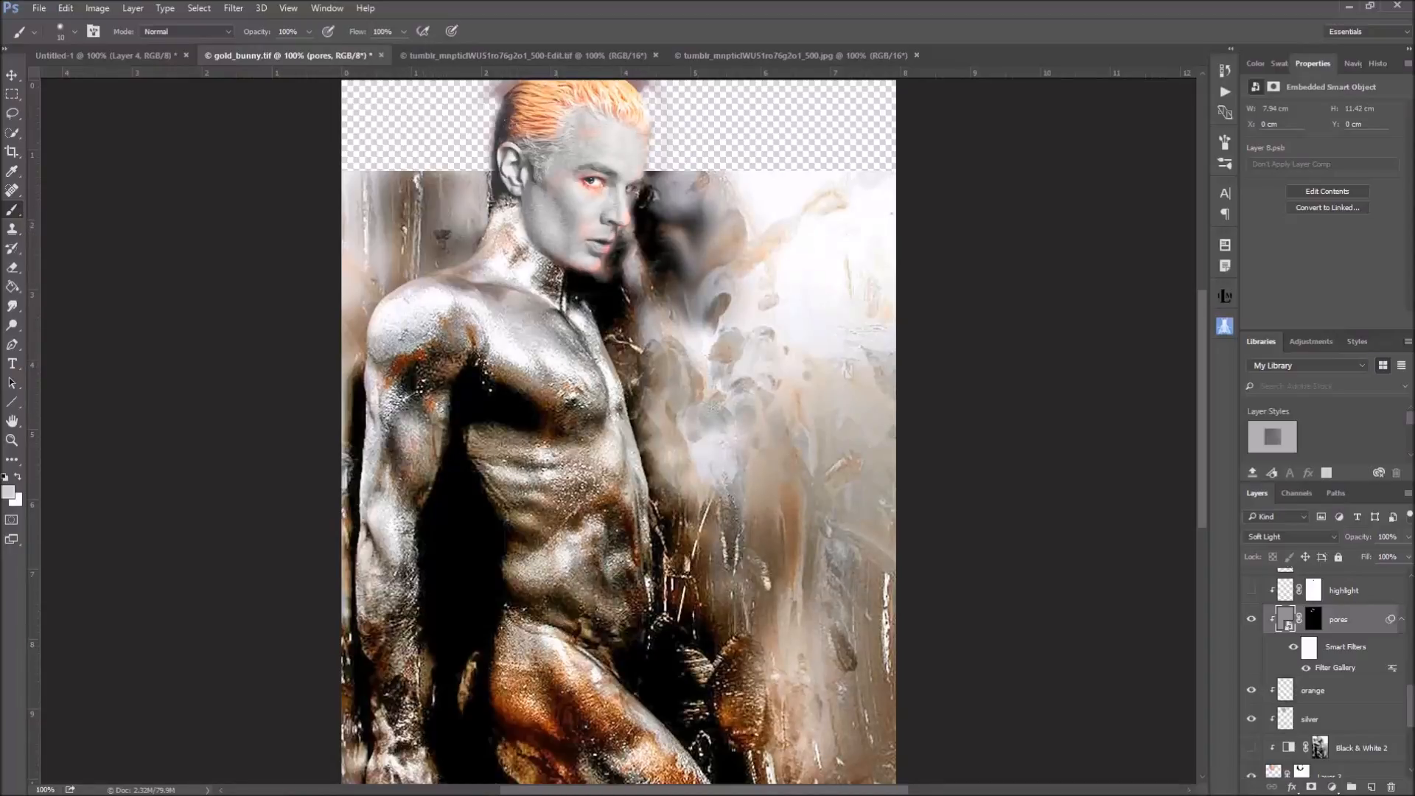
View the pores layer's mask on its own, and return to the composite with the layer content selected
click(1314, 620)
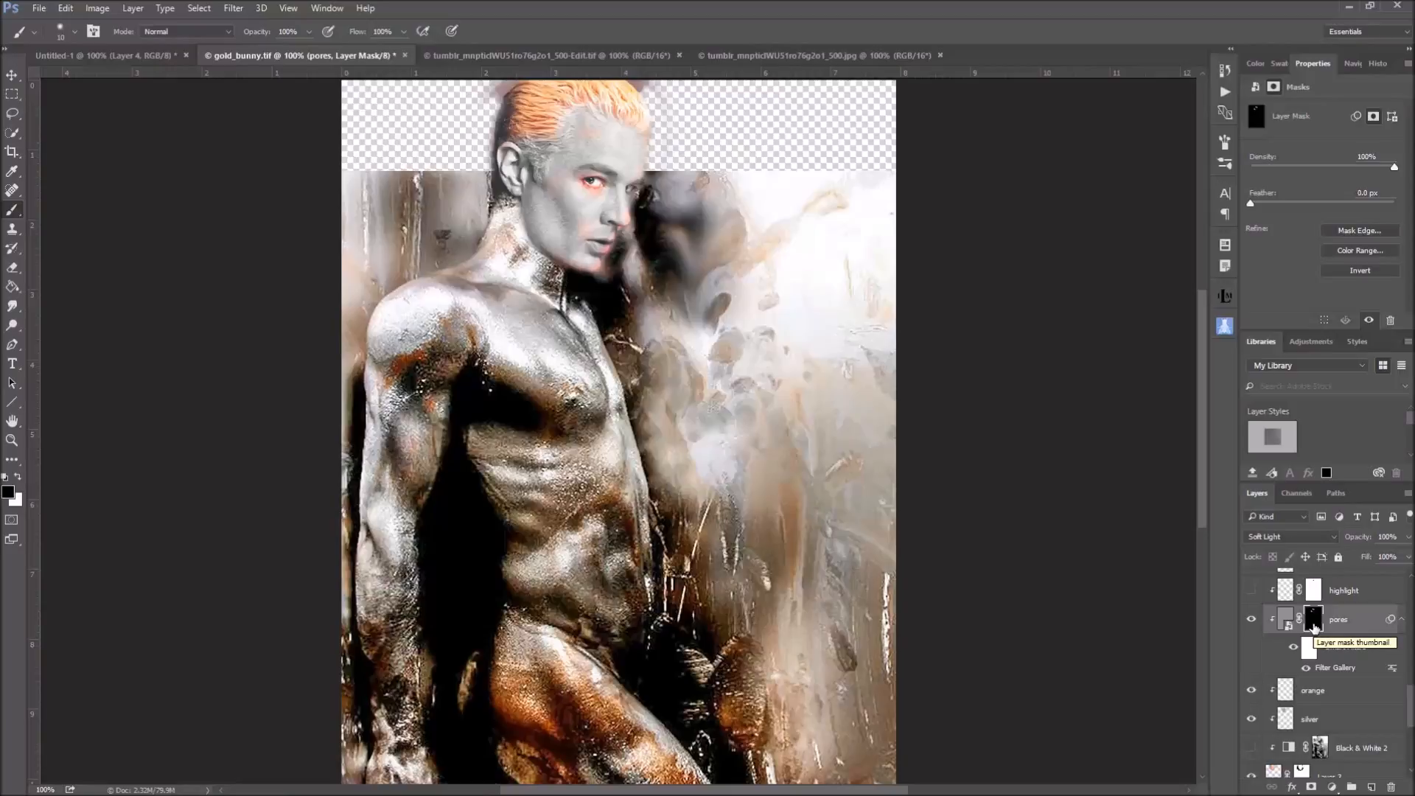
alt+click(1314, 623)
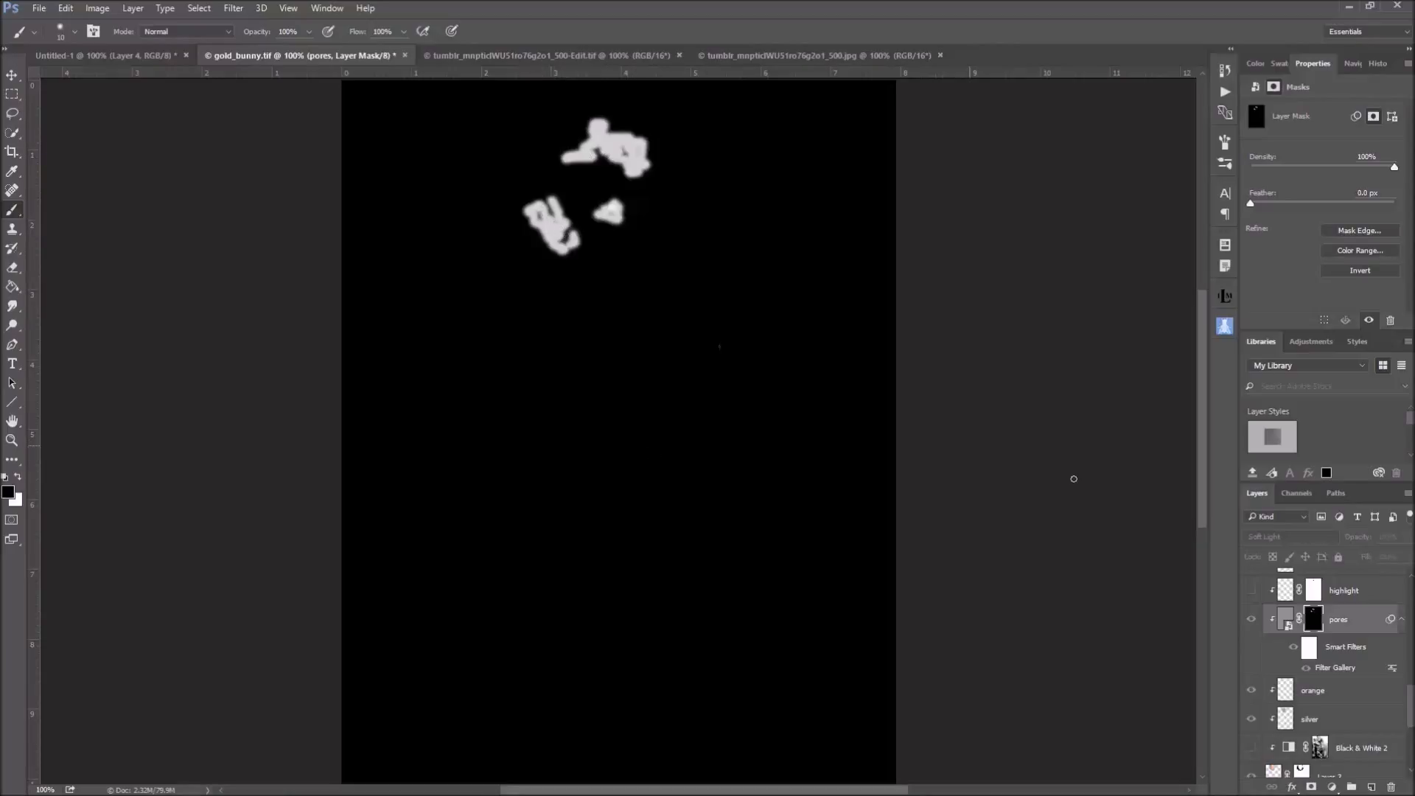
click(1284, 619)
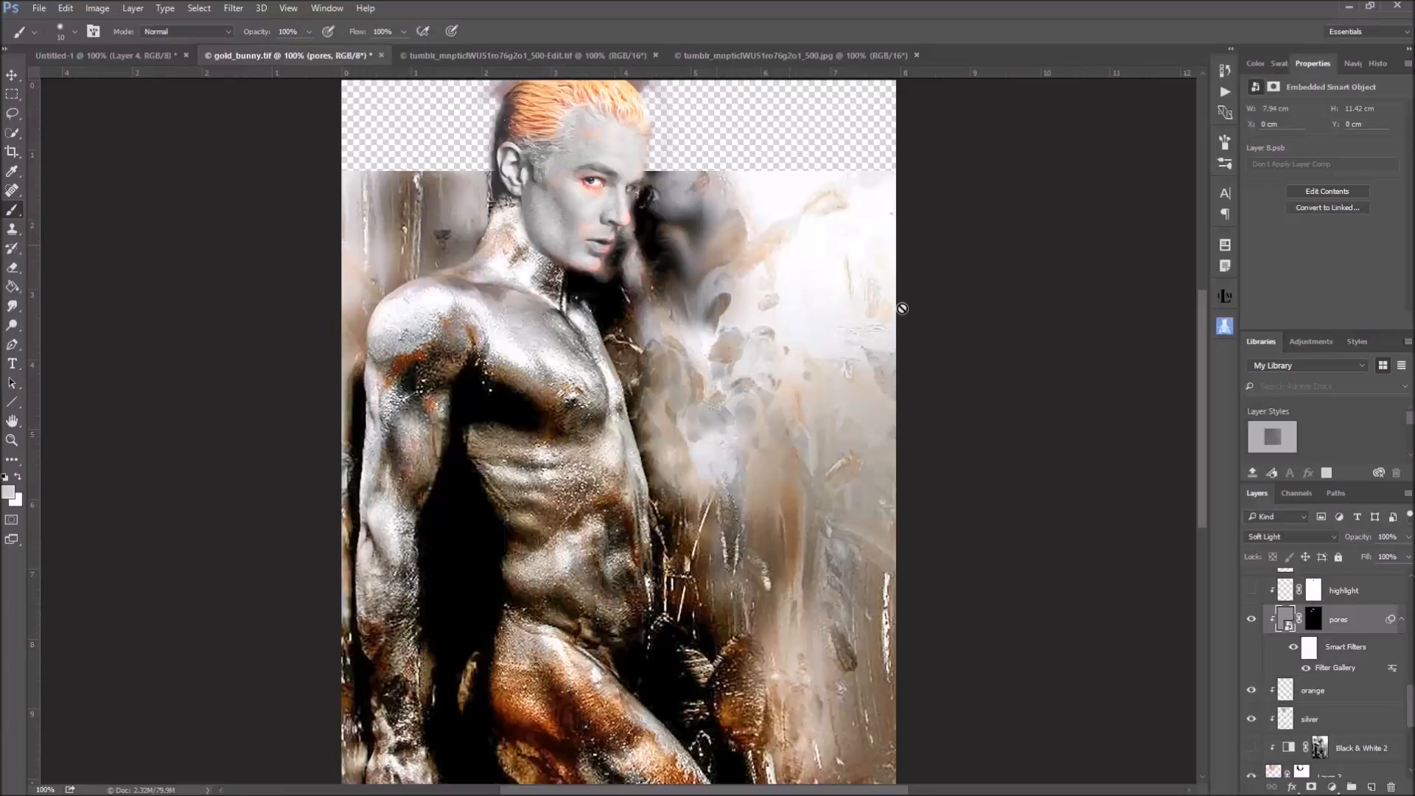
Show and select the masked highlight layer directly above pores, isolate it briefly, and restore the other layers' visibility
scroll(1405, 608, up, 2)
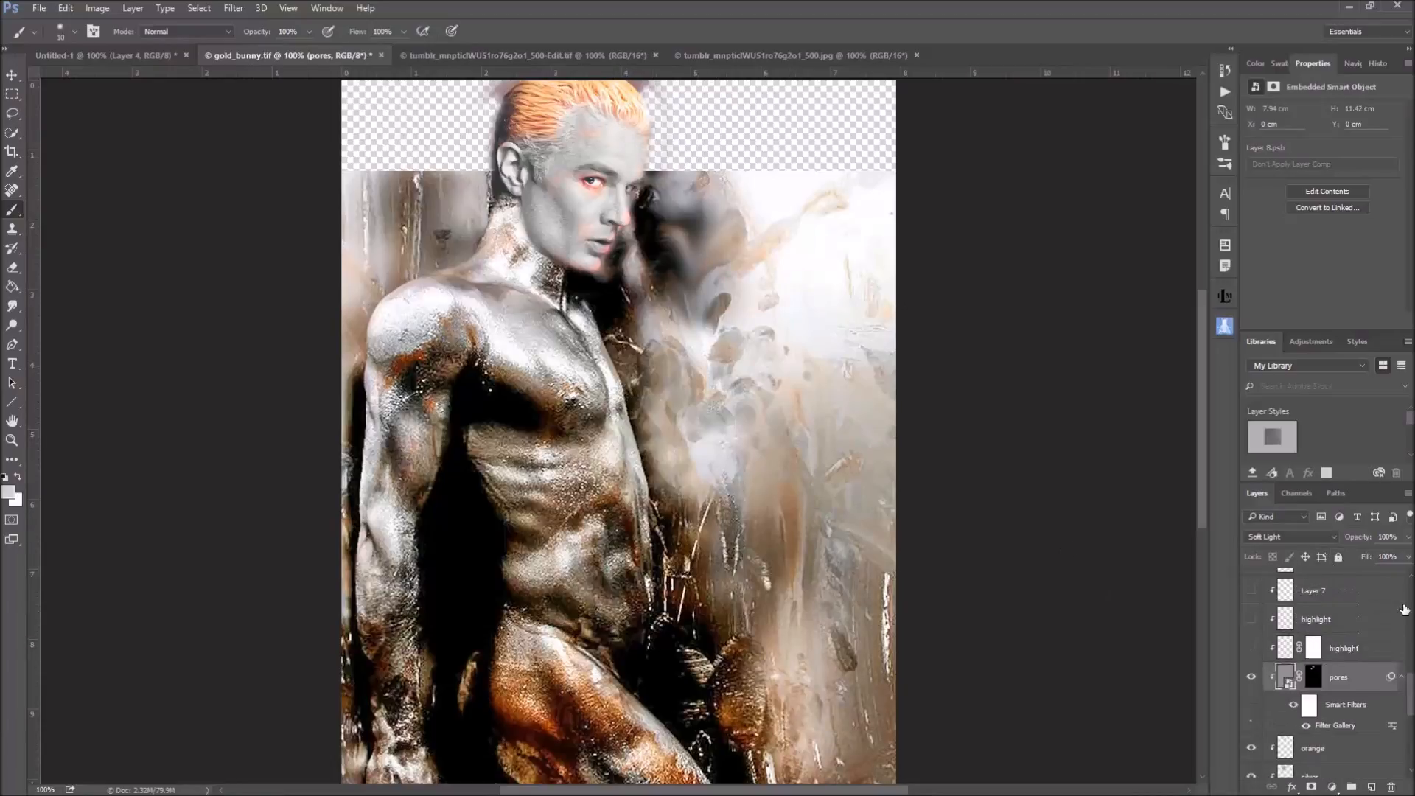
click(1250, 648)
click(1286, 650)
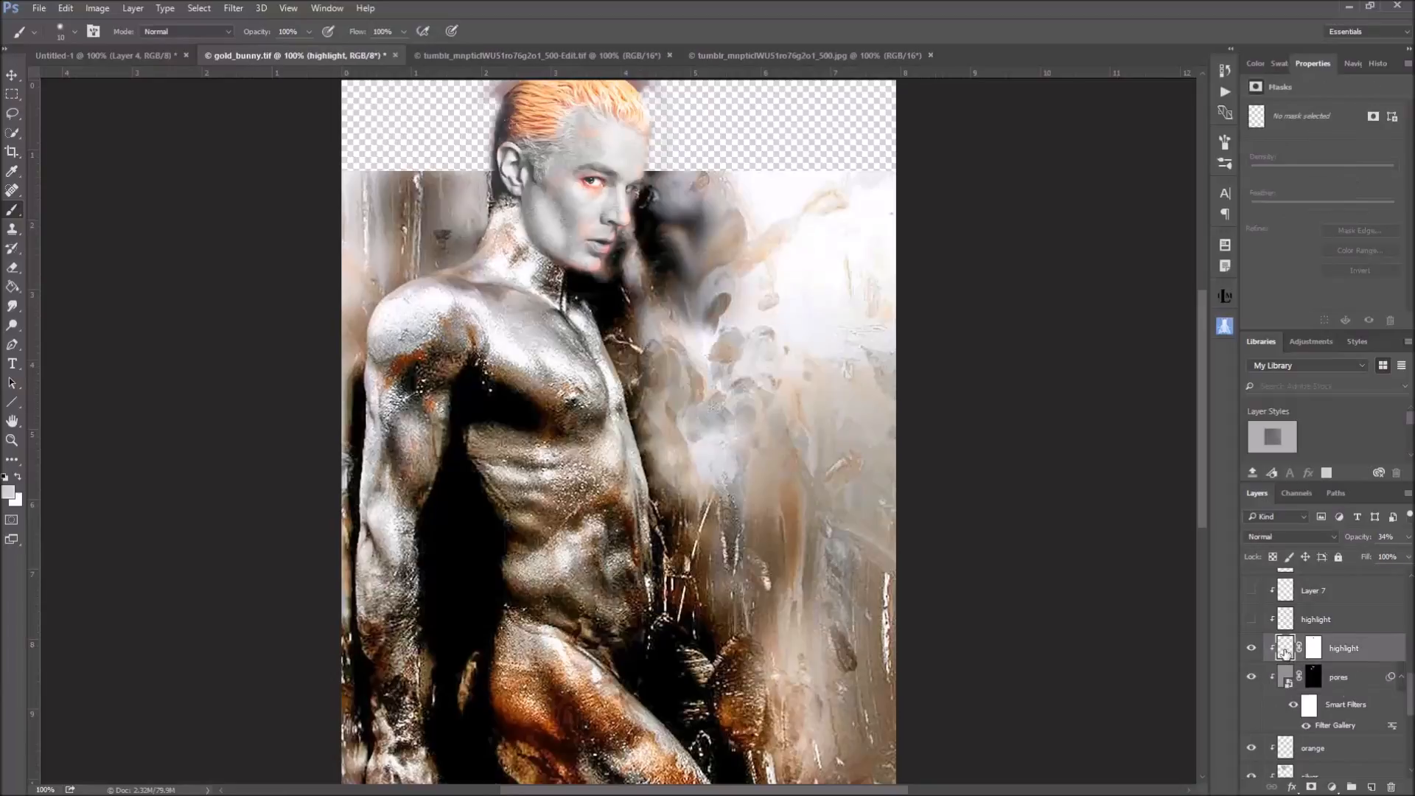
alt+click(1252, 650)
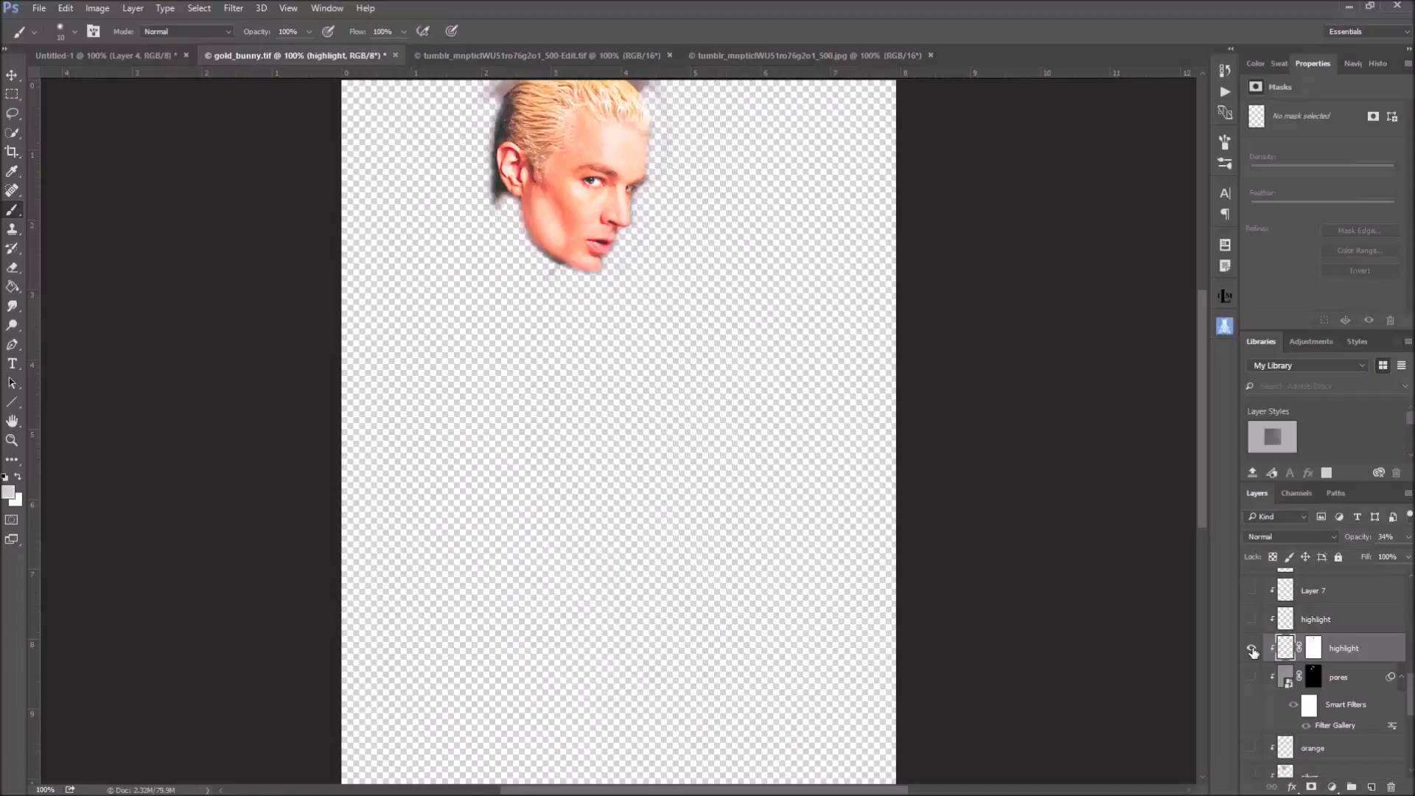
alt+click(1252, 649)
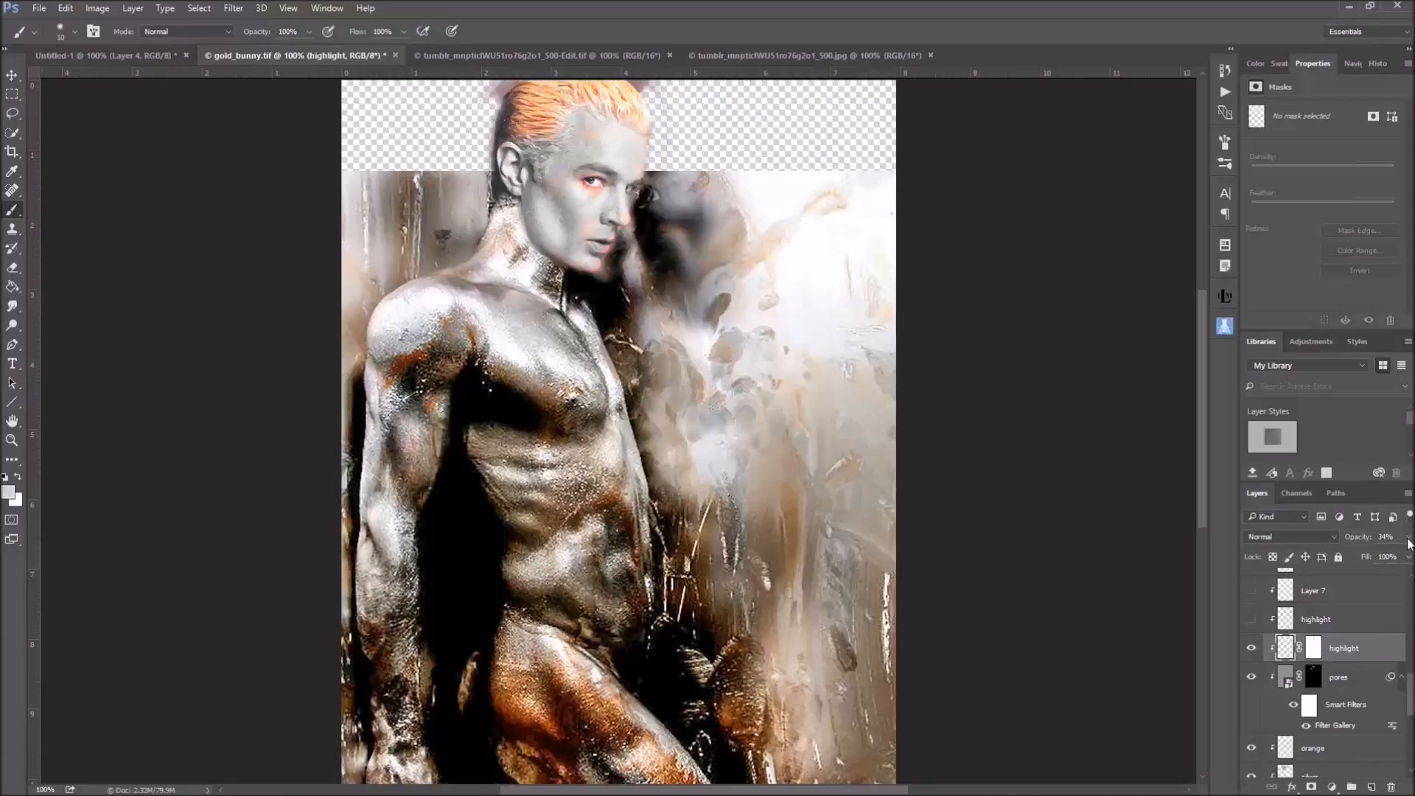
View the mask of the highlight layer directly above pores on its own, and return to the layer's content
alt+click(1313, 648)
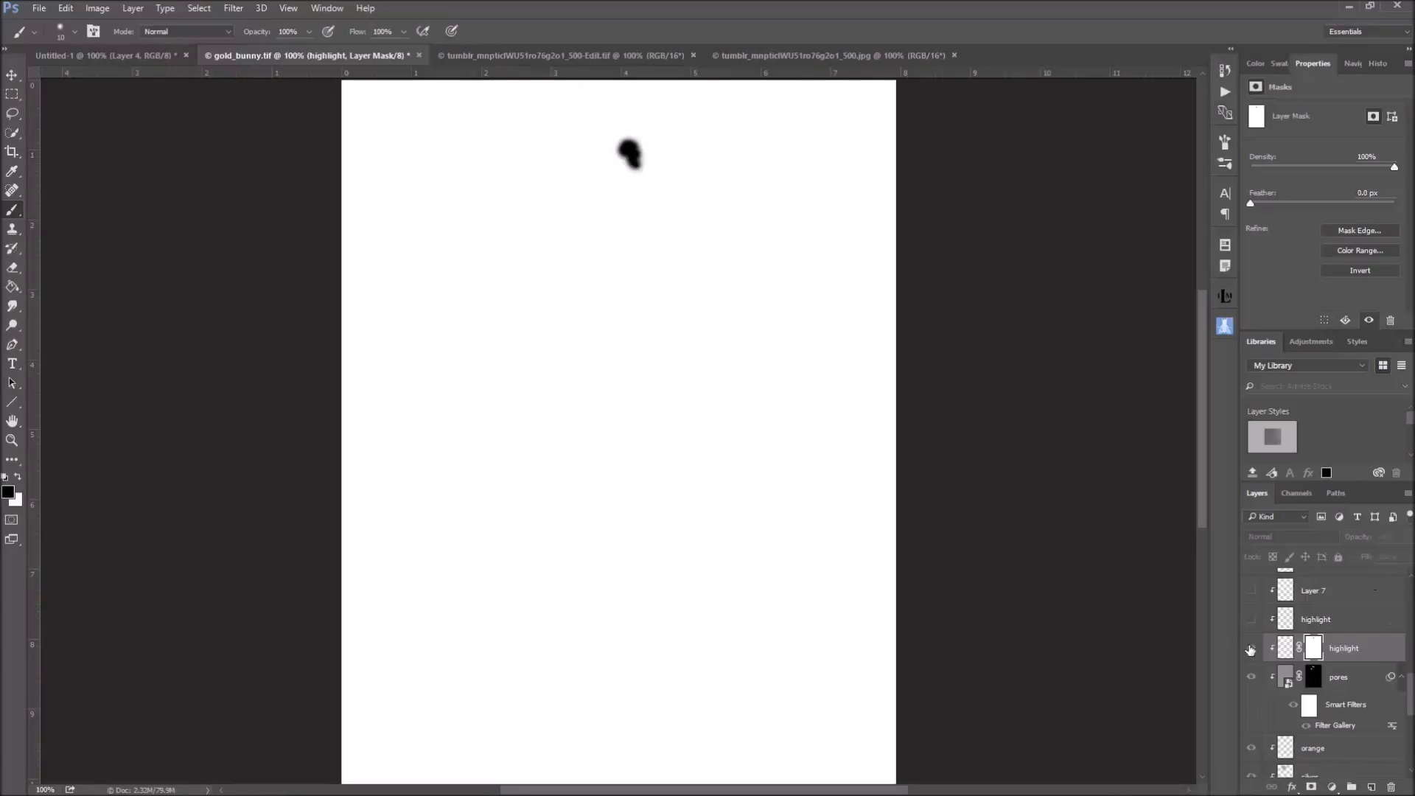
click(1288, 648)
Try the masked highlight layer at 100% and 33% opacity, and revert the opacity change through the history
click(1409, 539)
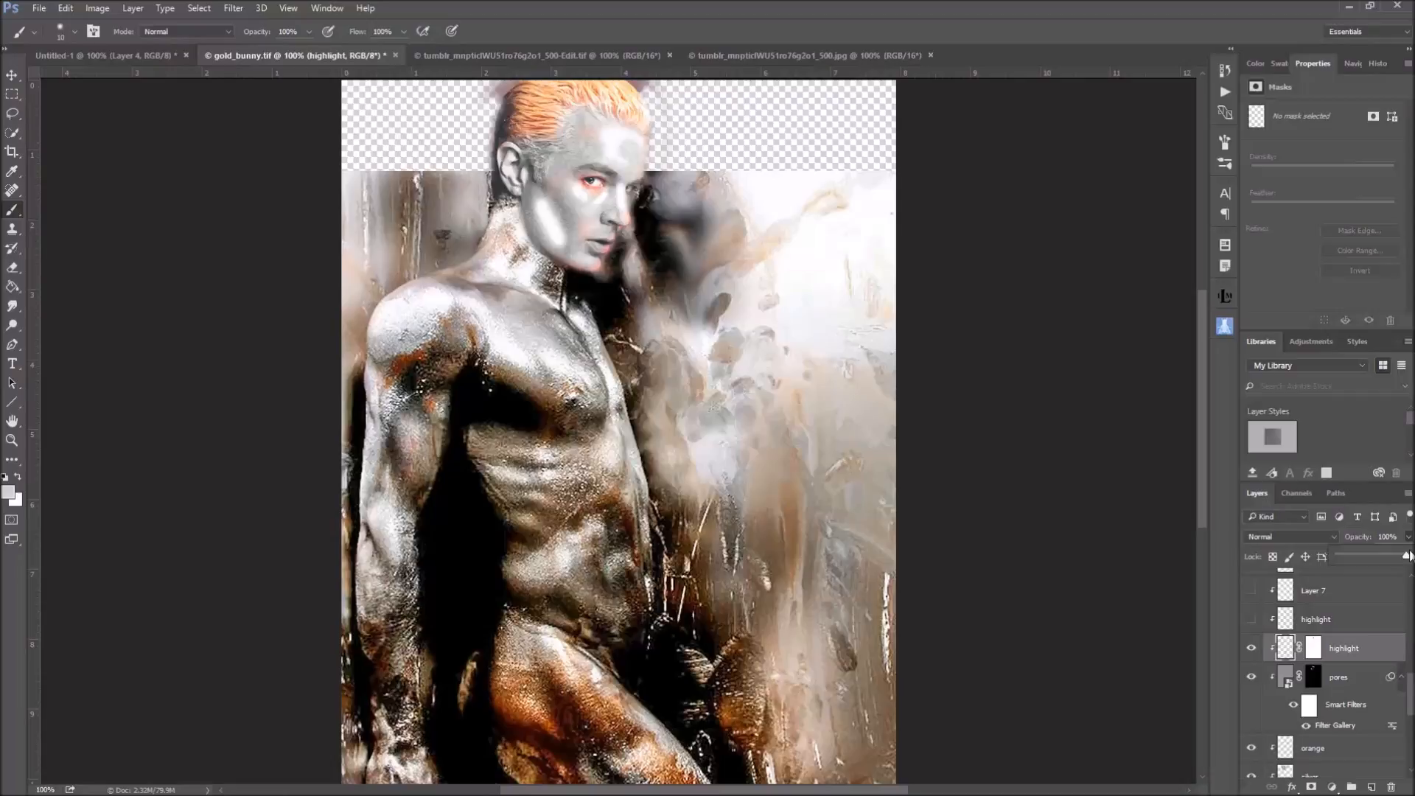
drag(1408, 556, 1388, 556)
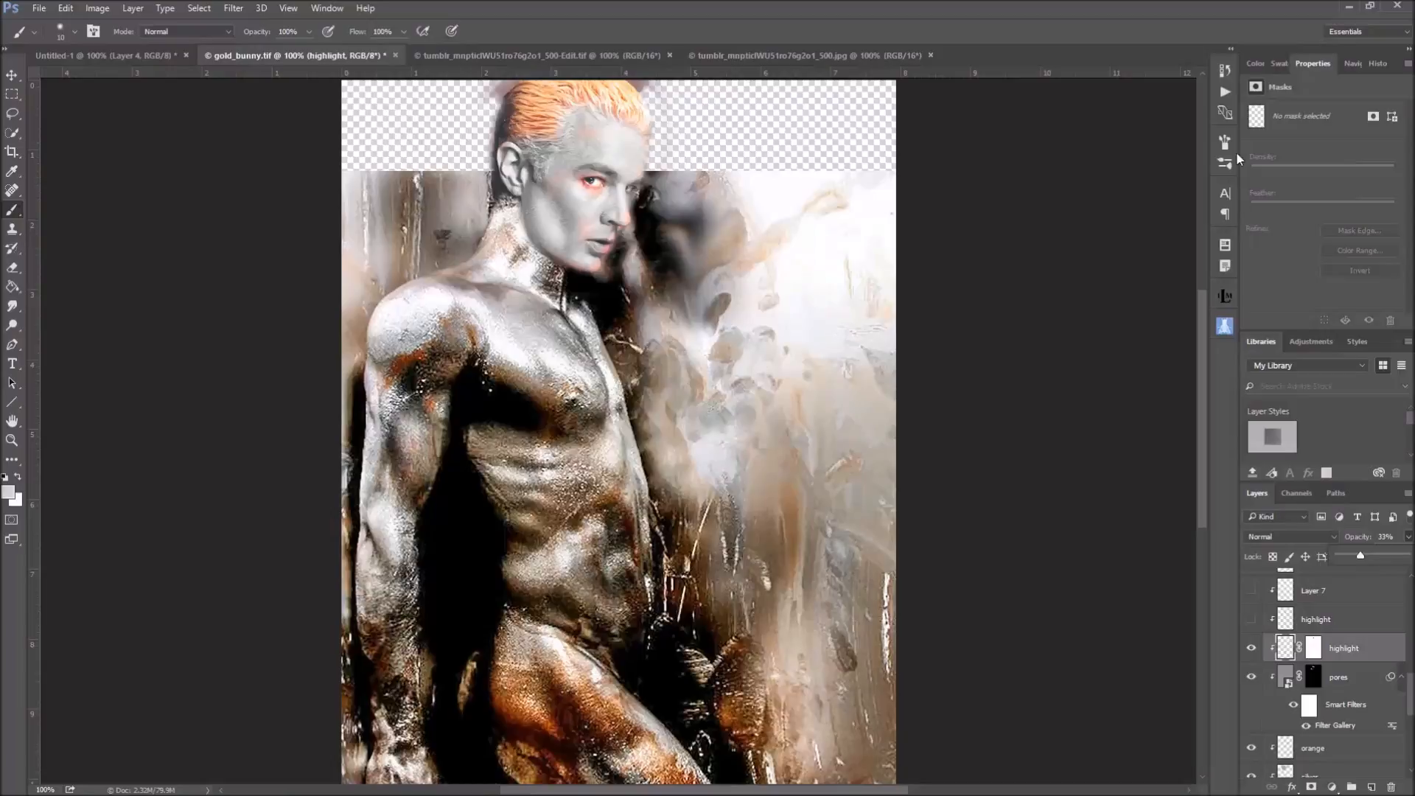
click(1223, 72)
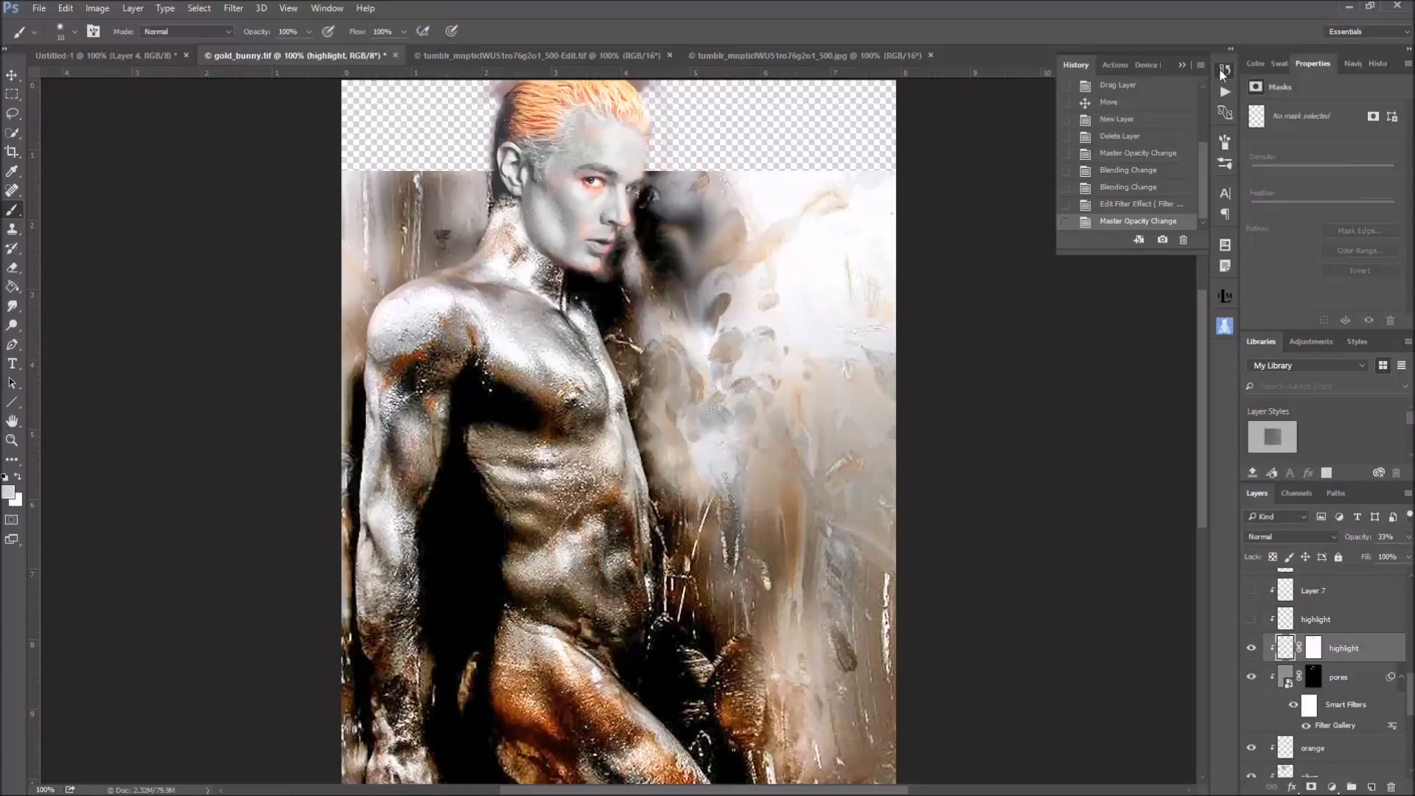
click(1148, 206)
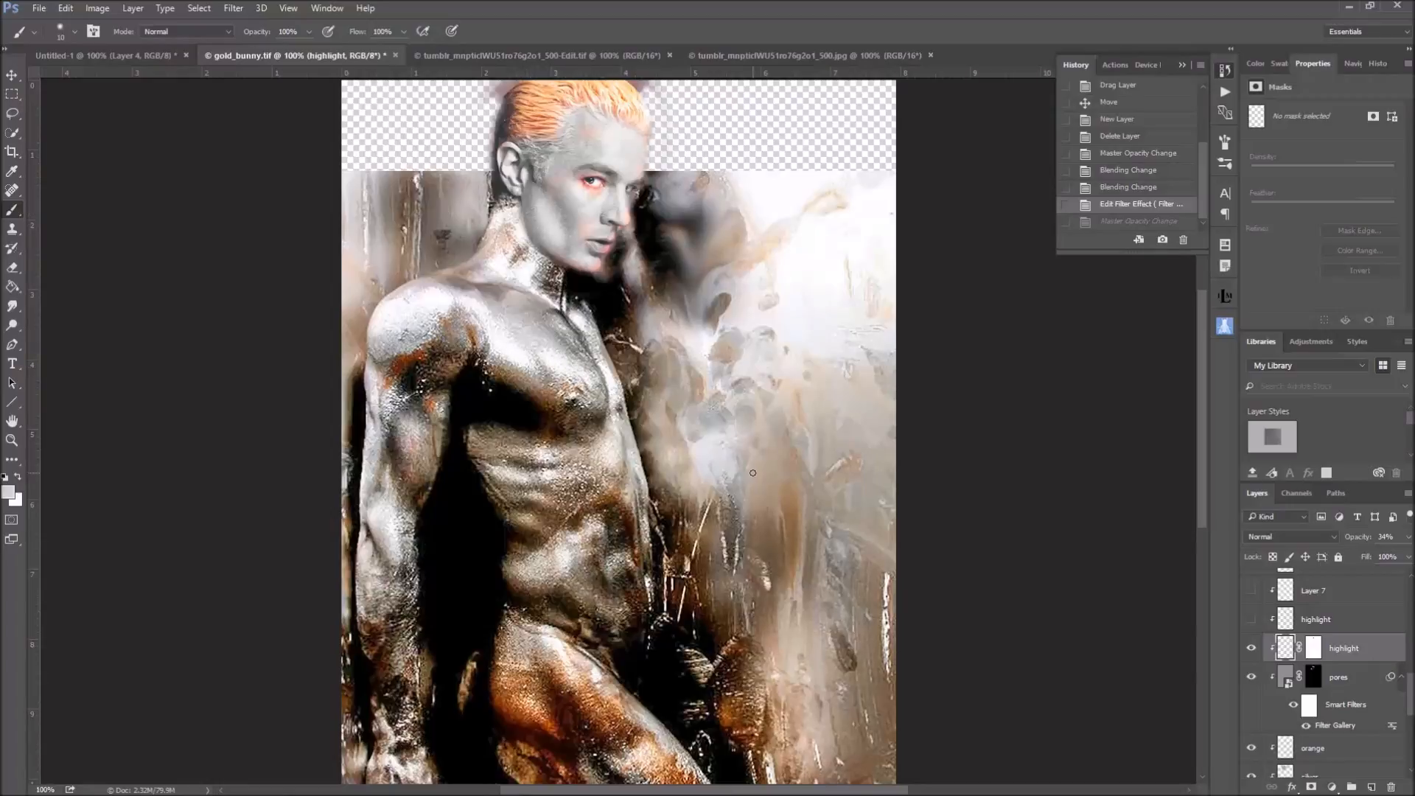
Show the unmasked highlight layer below Layer 7, isolate it briefly, and restore the other layers' visibility
click(1250, 619)
scroll(1260, 641, up, 1)
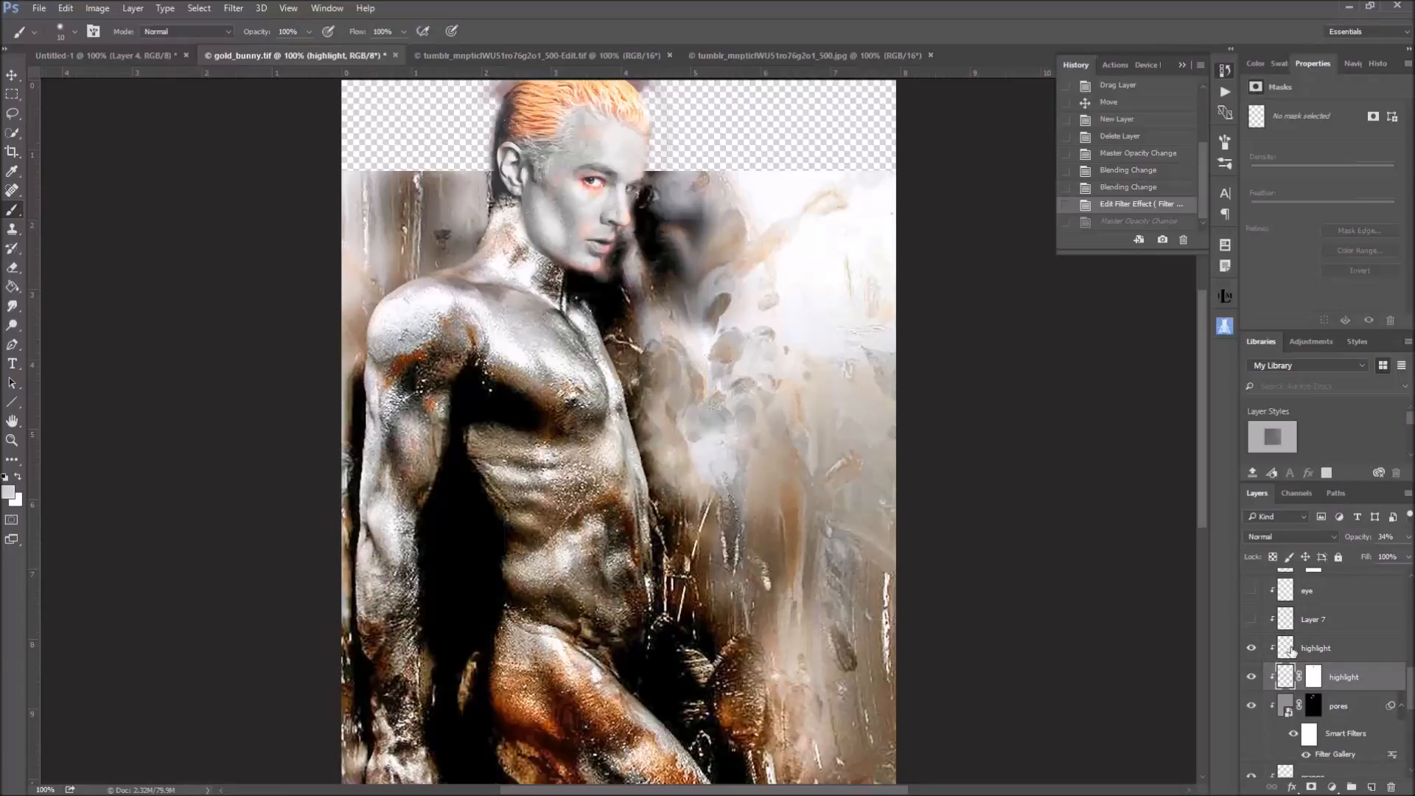
alt+click(1251, 650)
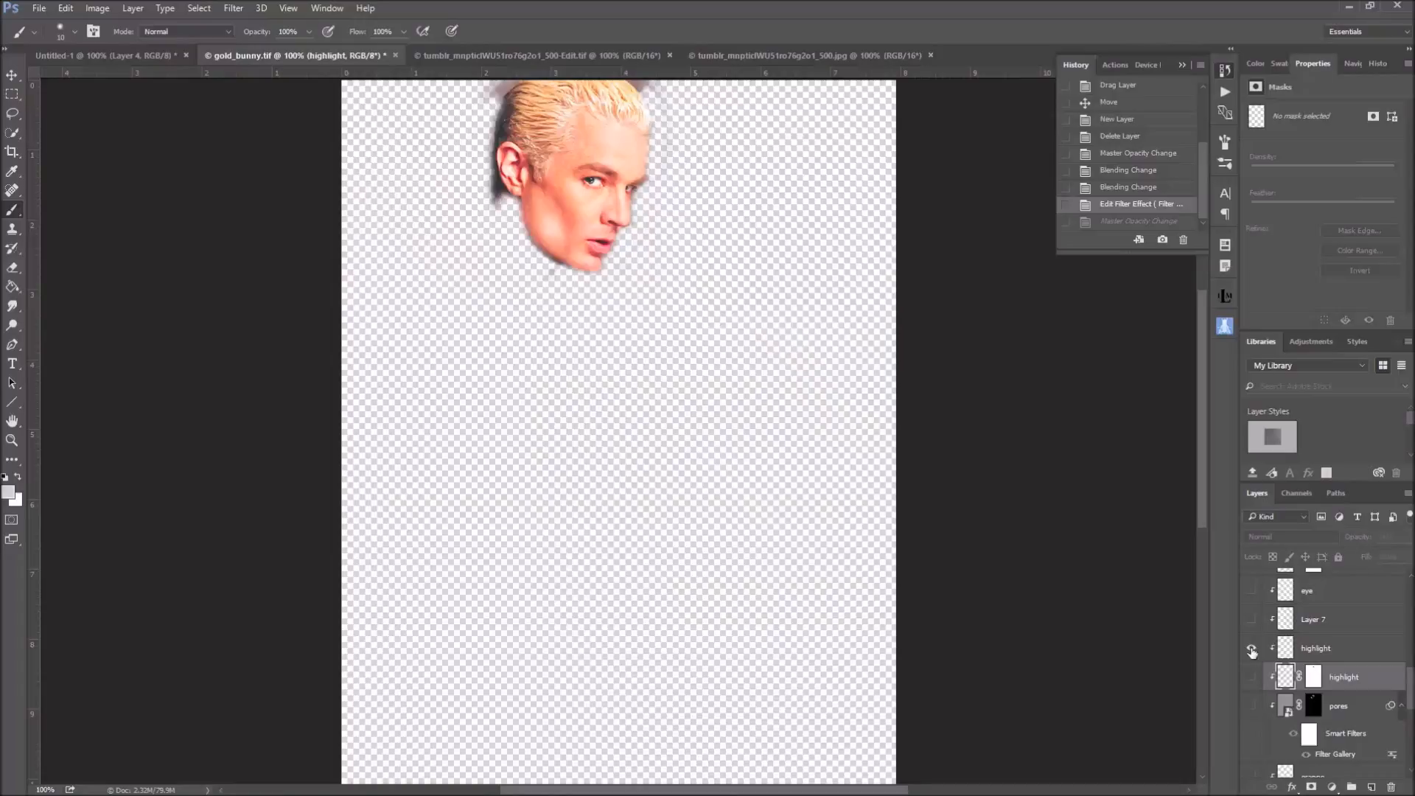
alt+click(1251, 649)
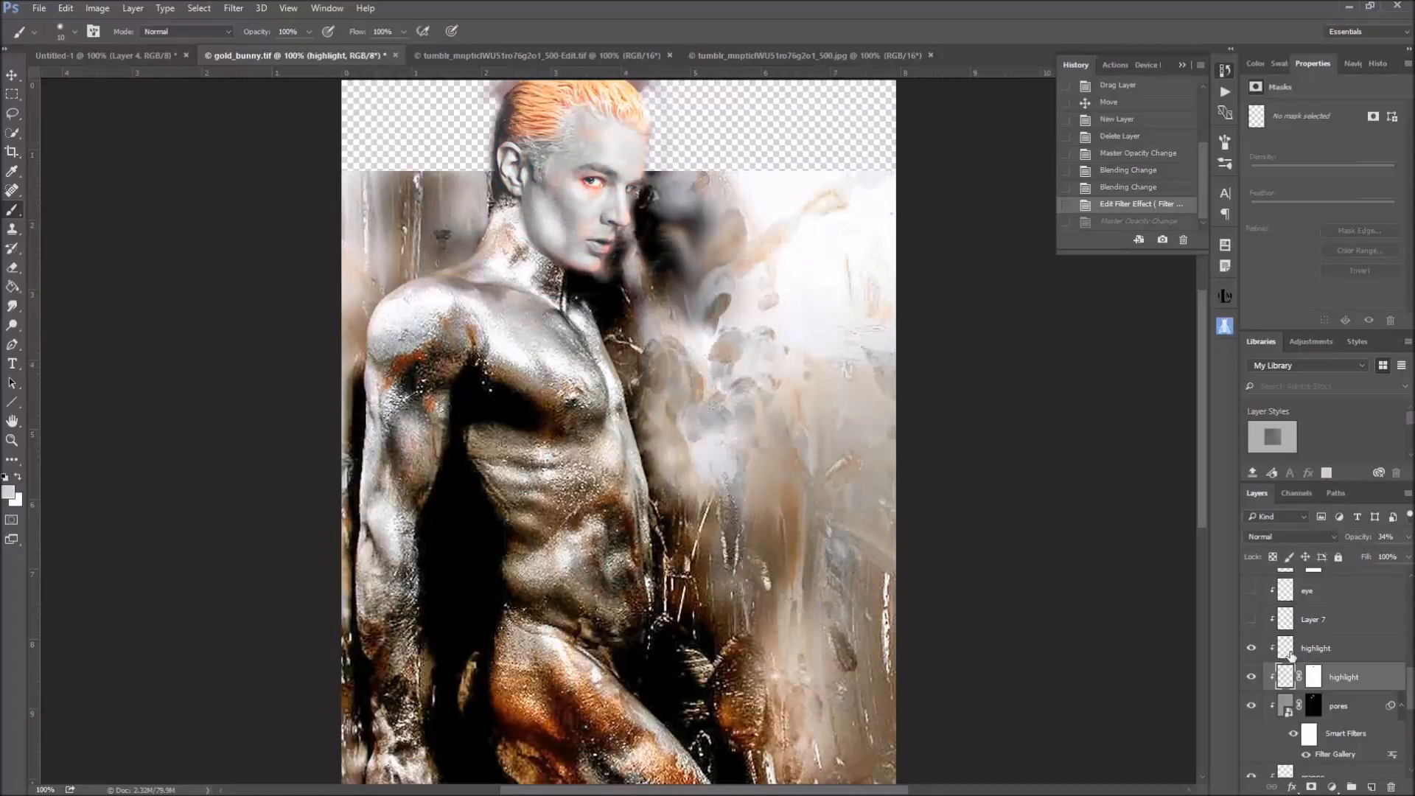
click(1252, 649)
click(1252, 649)
Show Layer 7 and toggle its visibility to compare the face with and without it
click(1251, 620)
scroll(1291, 626, up, 2)
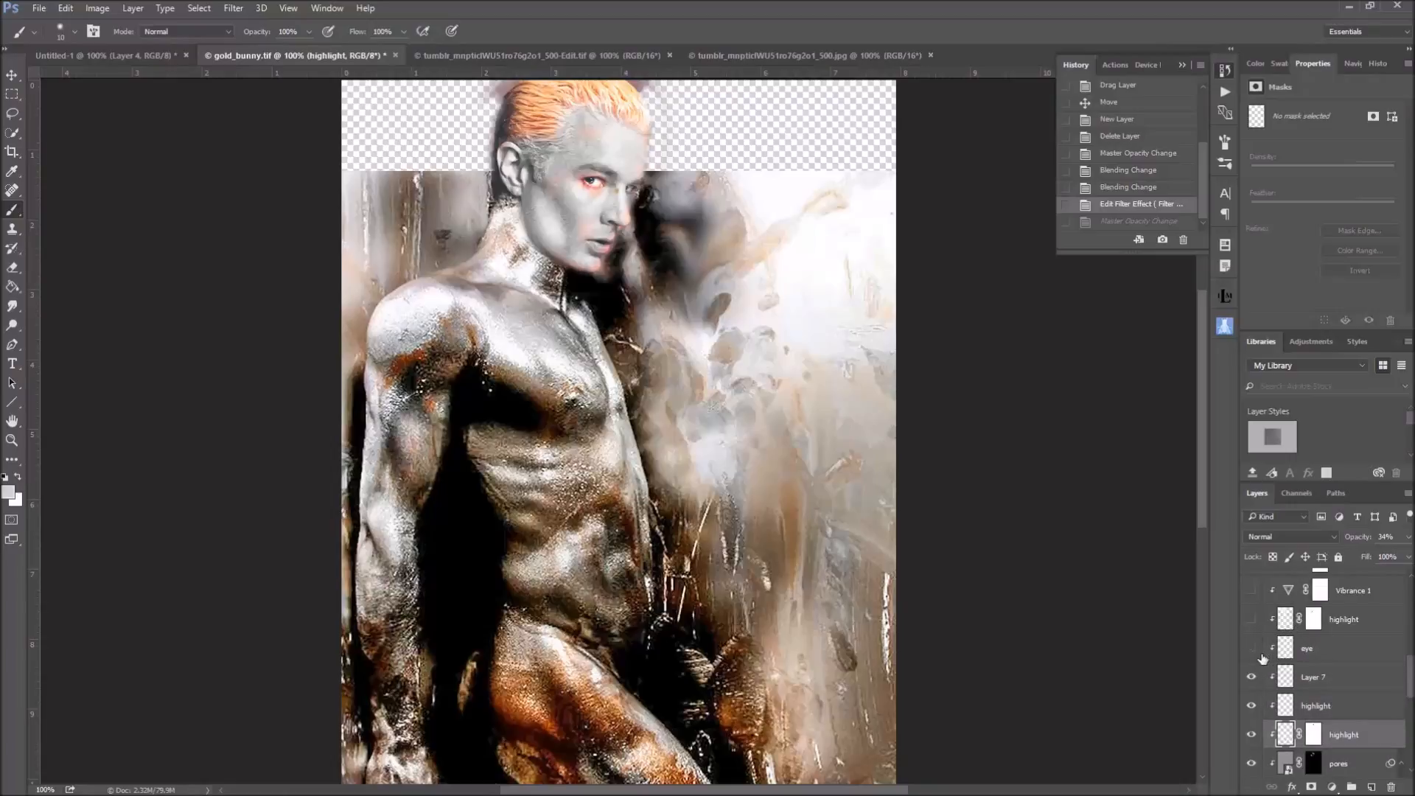
alt+click(1252, 676)
alt+click(1252, 676)
Show and select the eye layer, isolate it briefly, and compare the composite with and without it
click(1251, 648)
click(1285, 650)
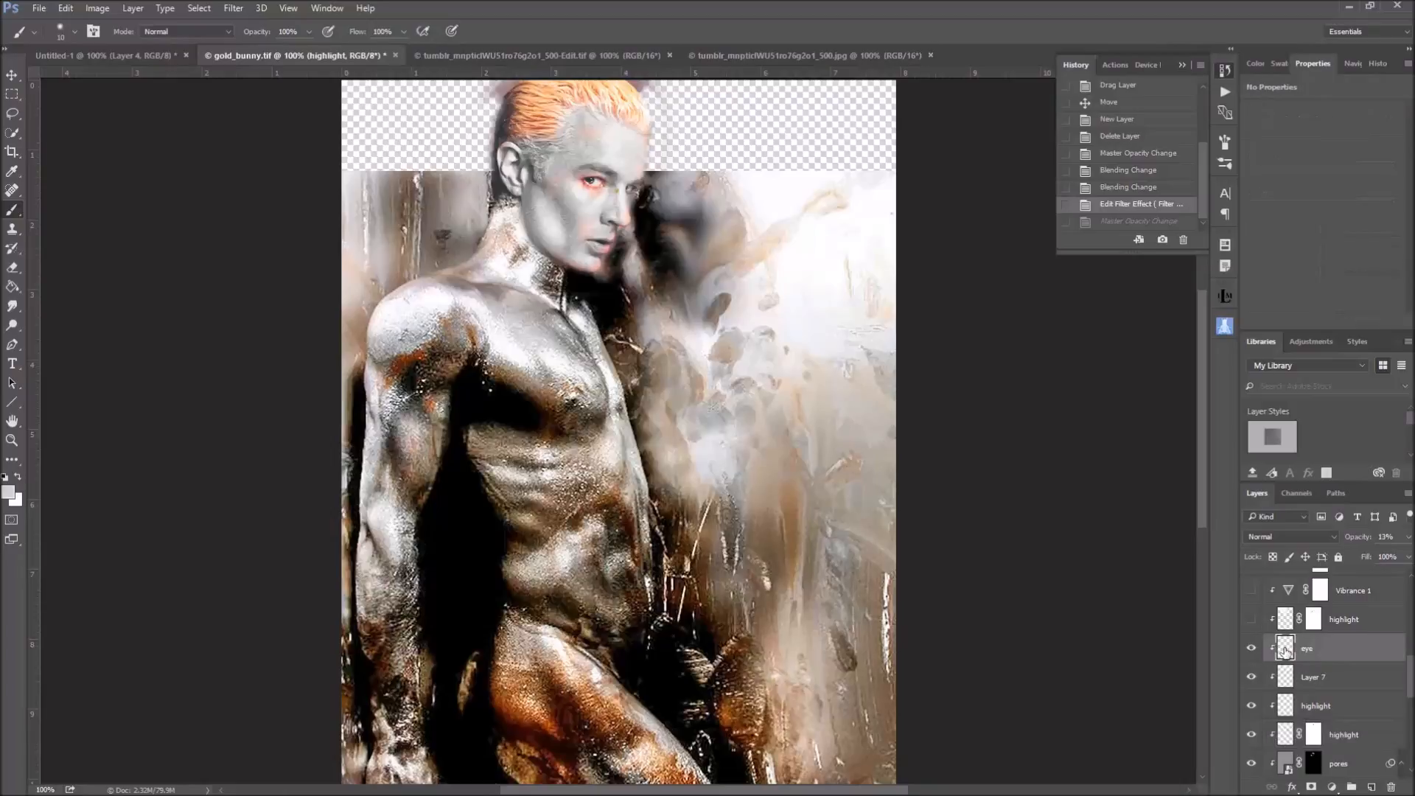
alt+click(1251, 650)
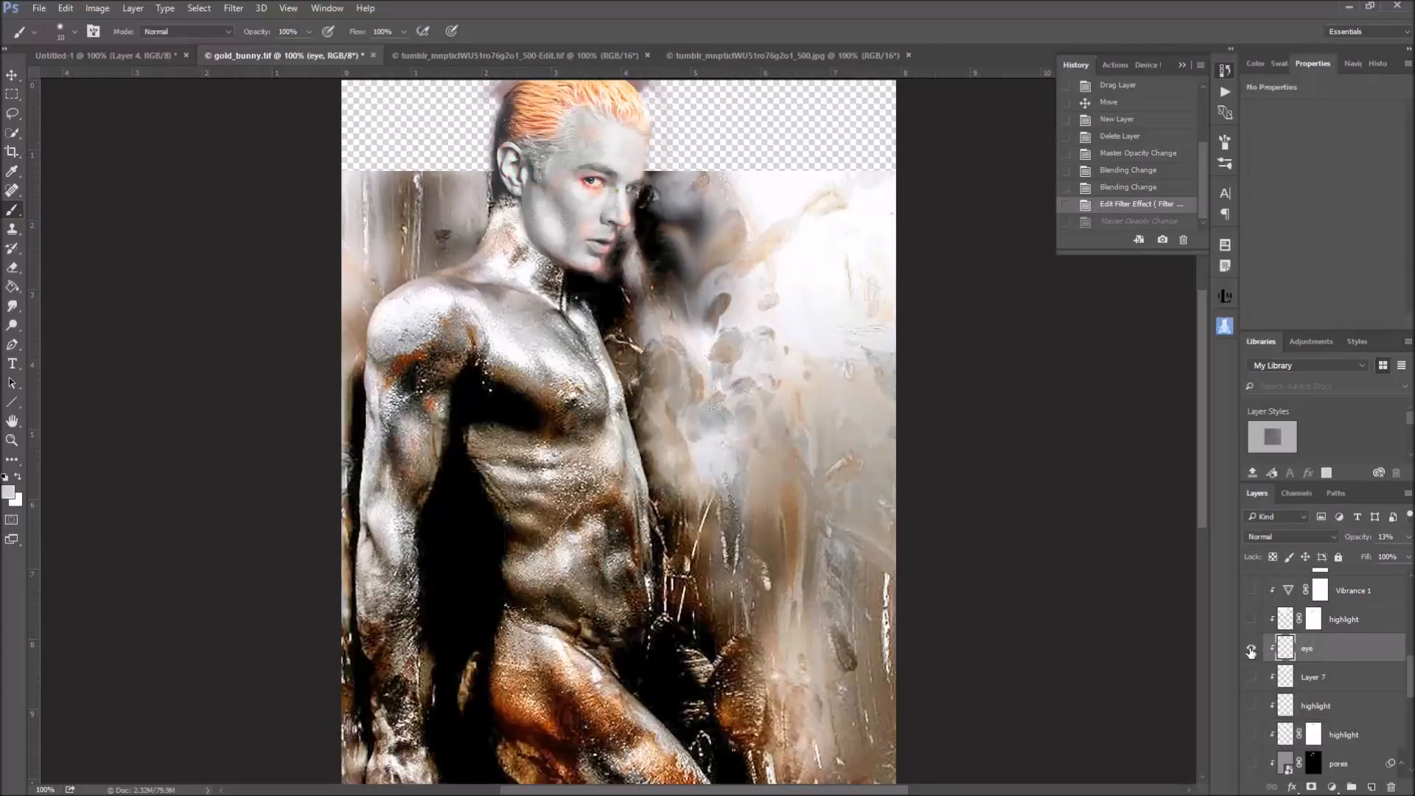
alt+click(1251, 650)
click(1251, 650)
click(1252, 650)
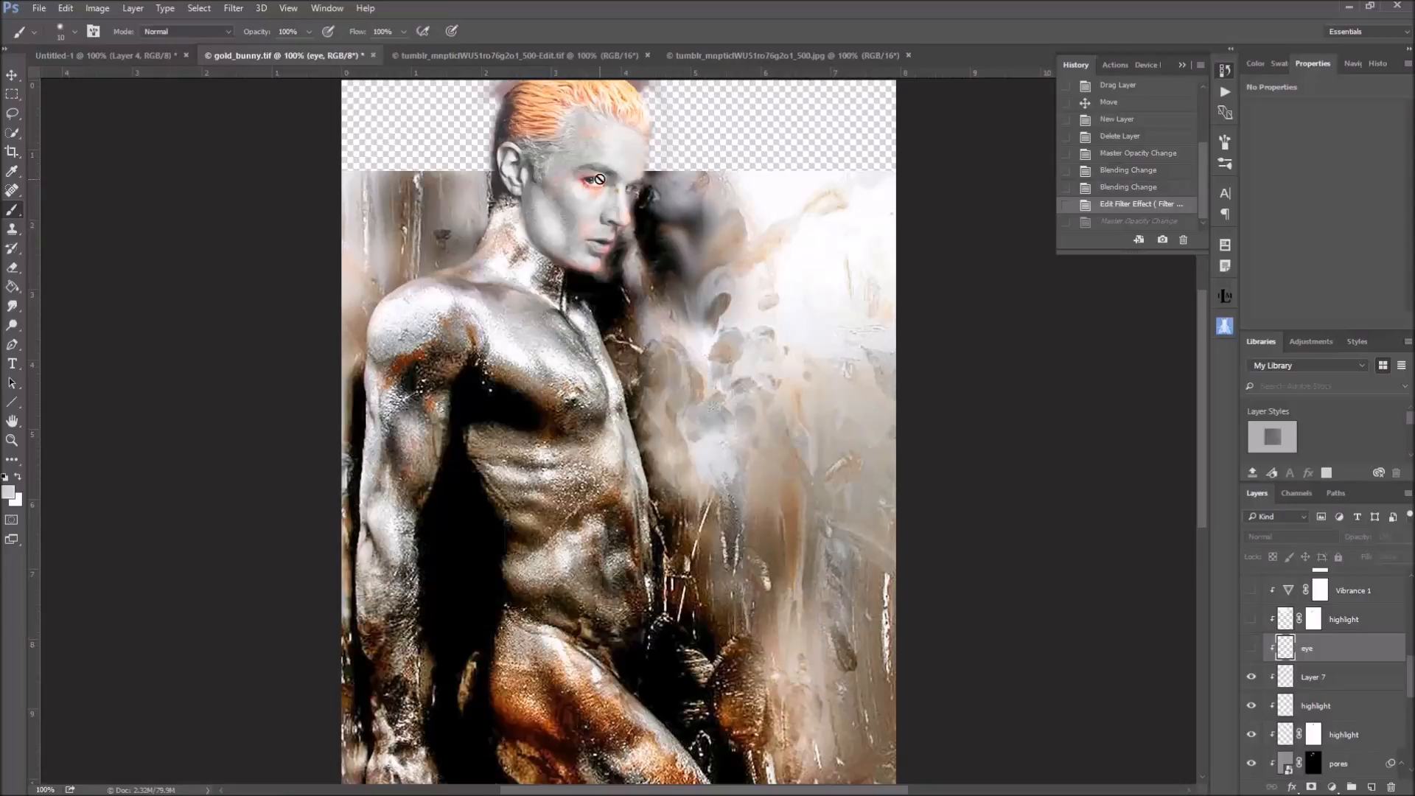
click(1250, 649)
Try the eye layer at 100% opacity, revert the change through the history, and compare the layer hidden and shown
click(1409, 539)
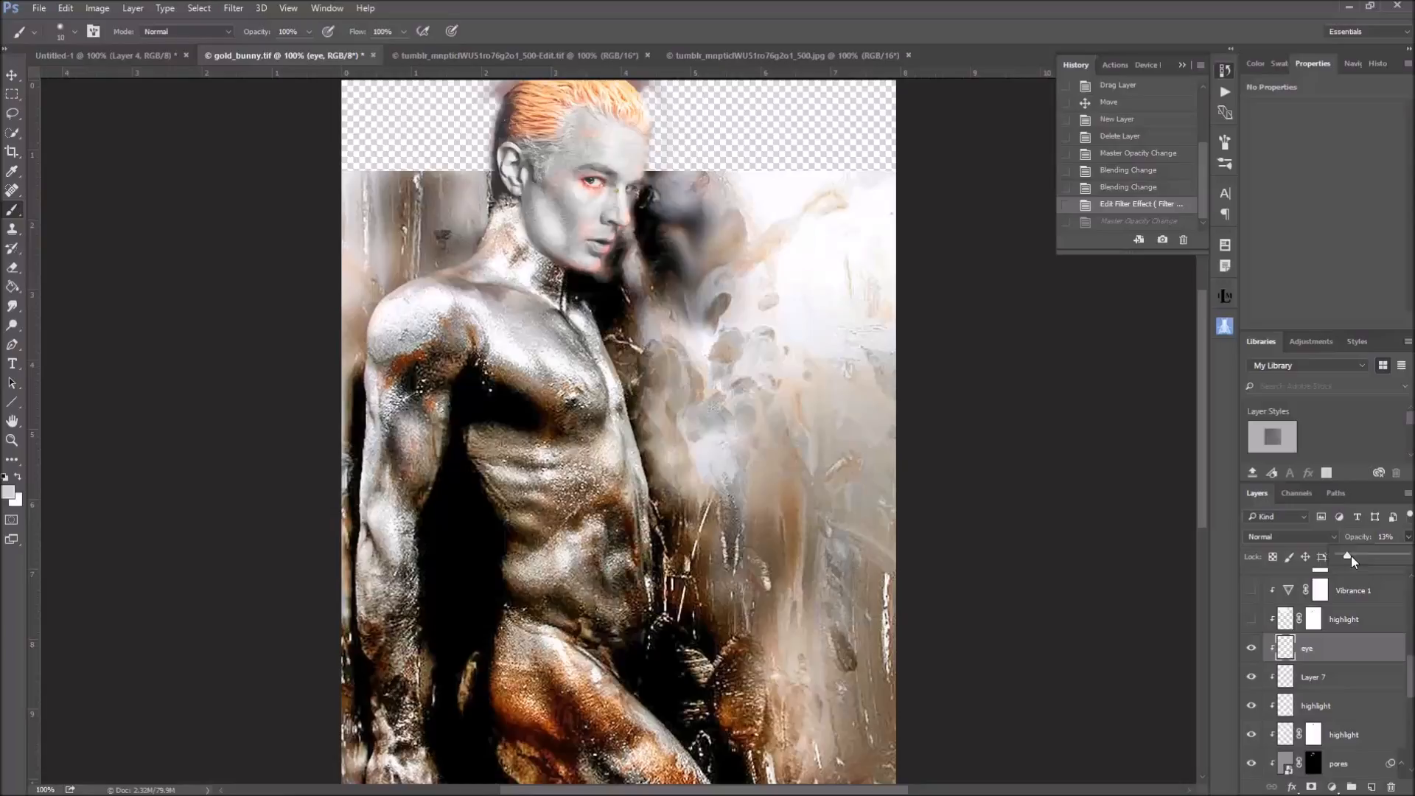
drag(1369, 555, 1410, 556)
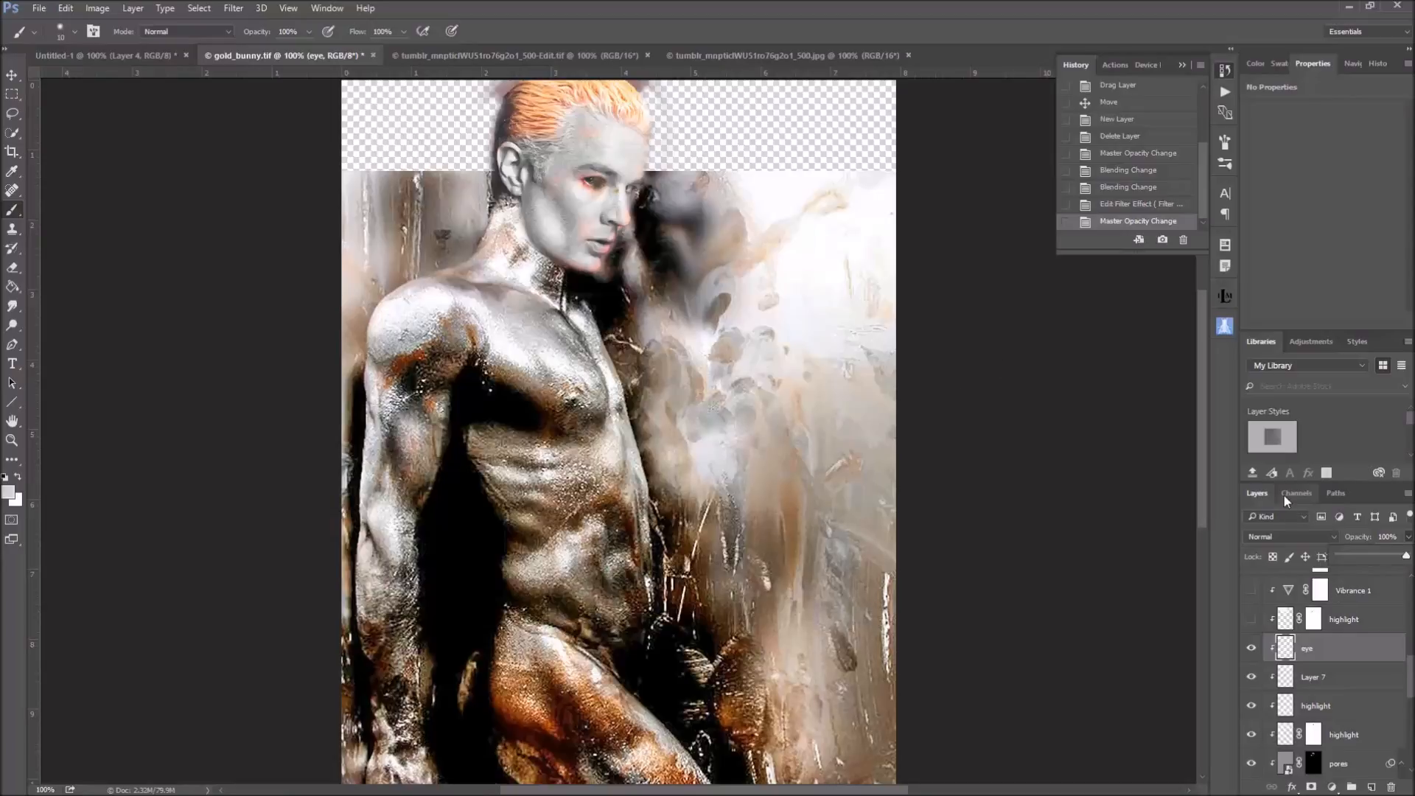
click(1151, 205)
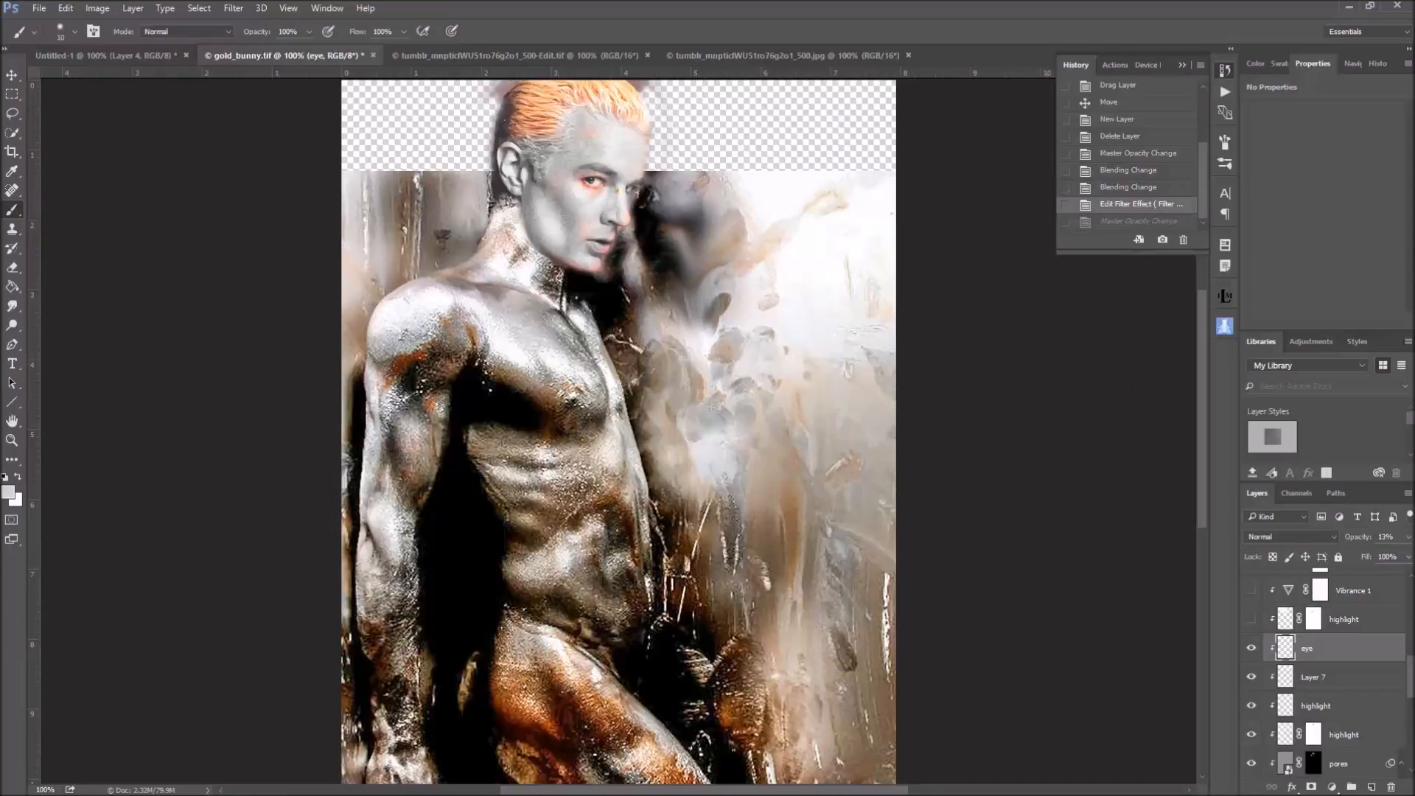
click(1252, 649)
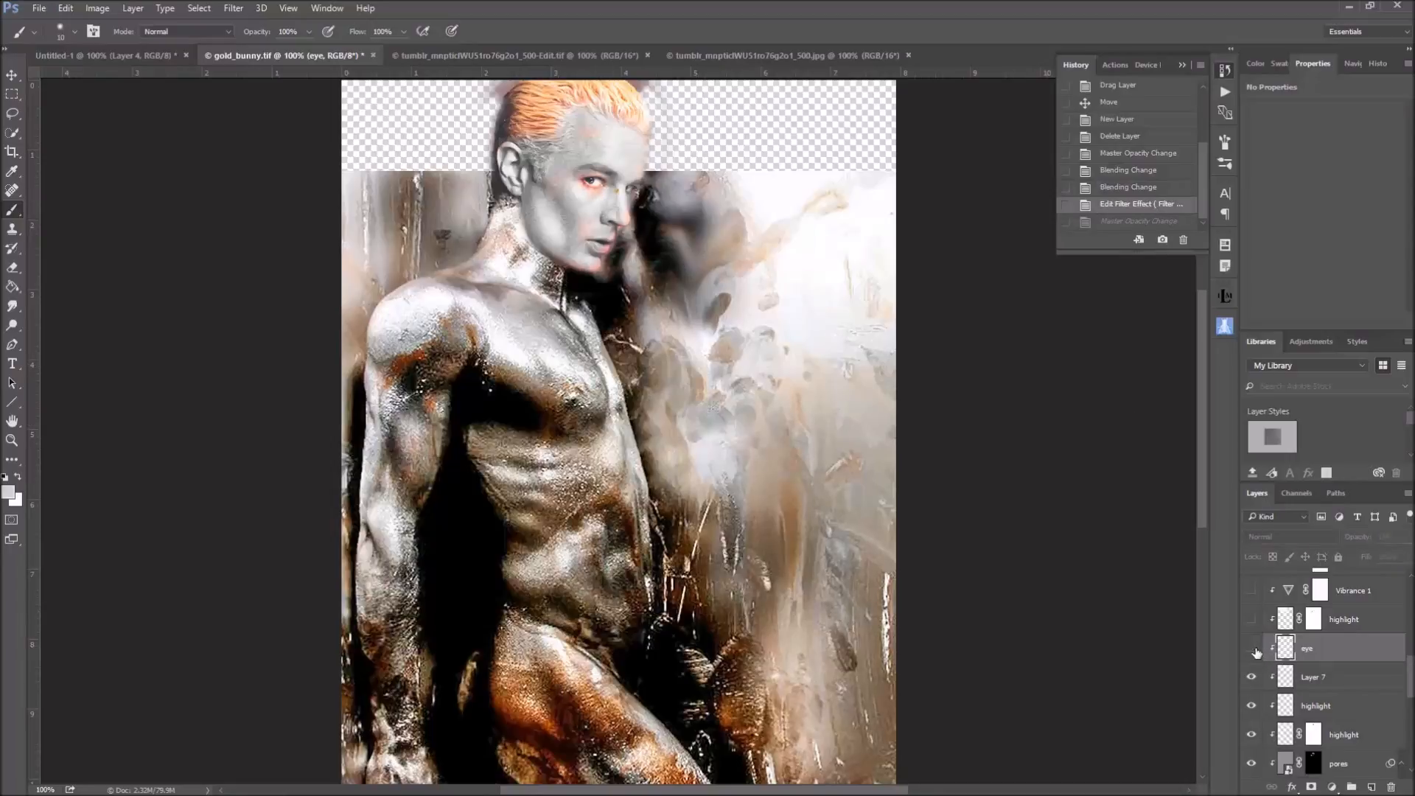
click(1252, 649)
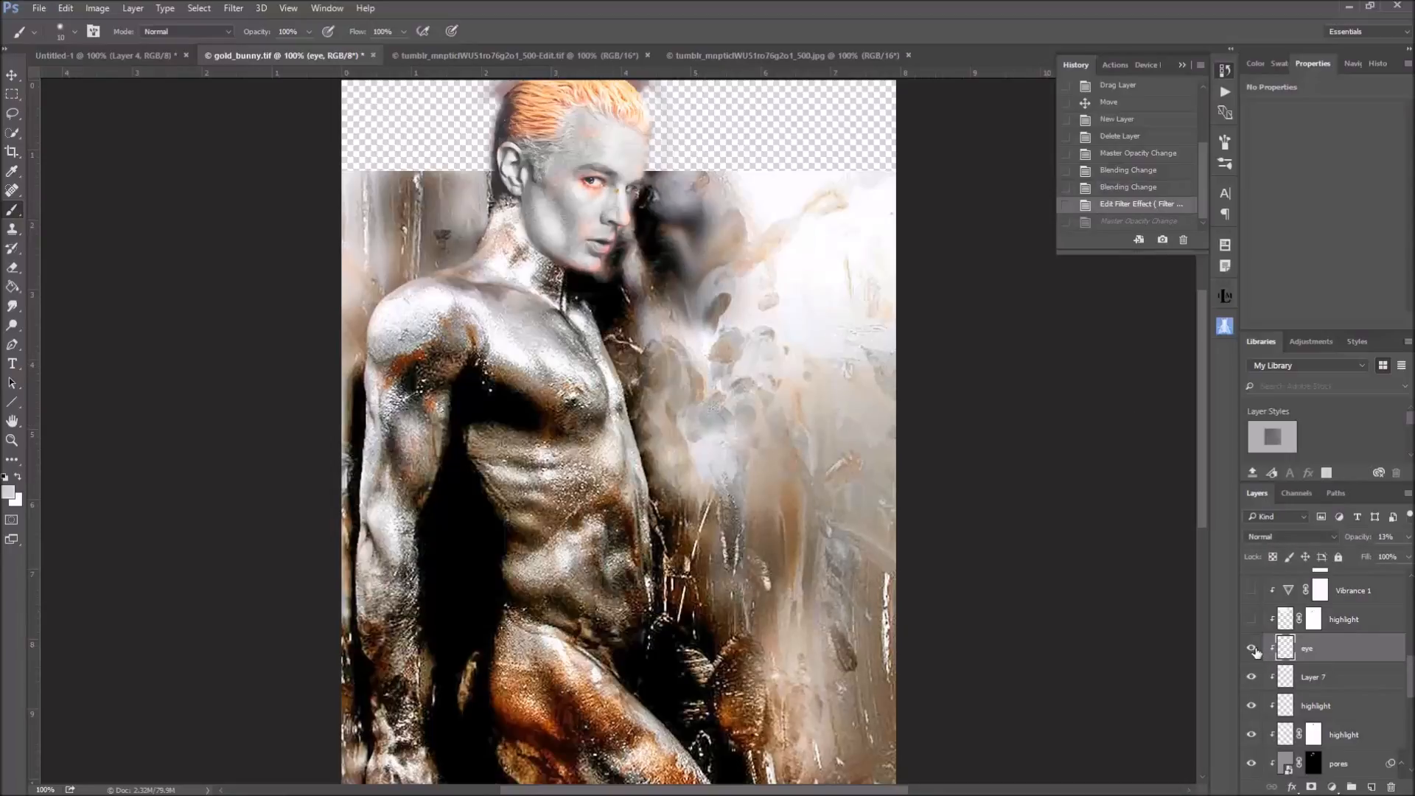
Show the masked highlight layer above eye and toggle its visibility to compare its effect on the face
scroll(1246, 671, up, 2)
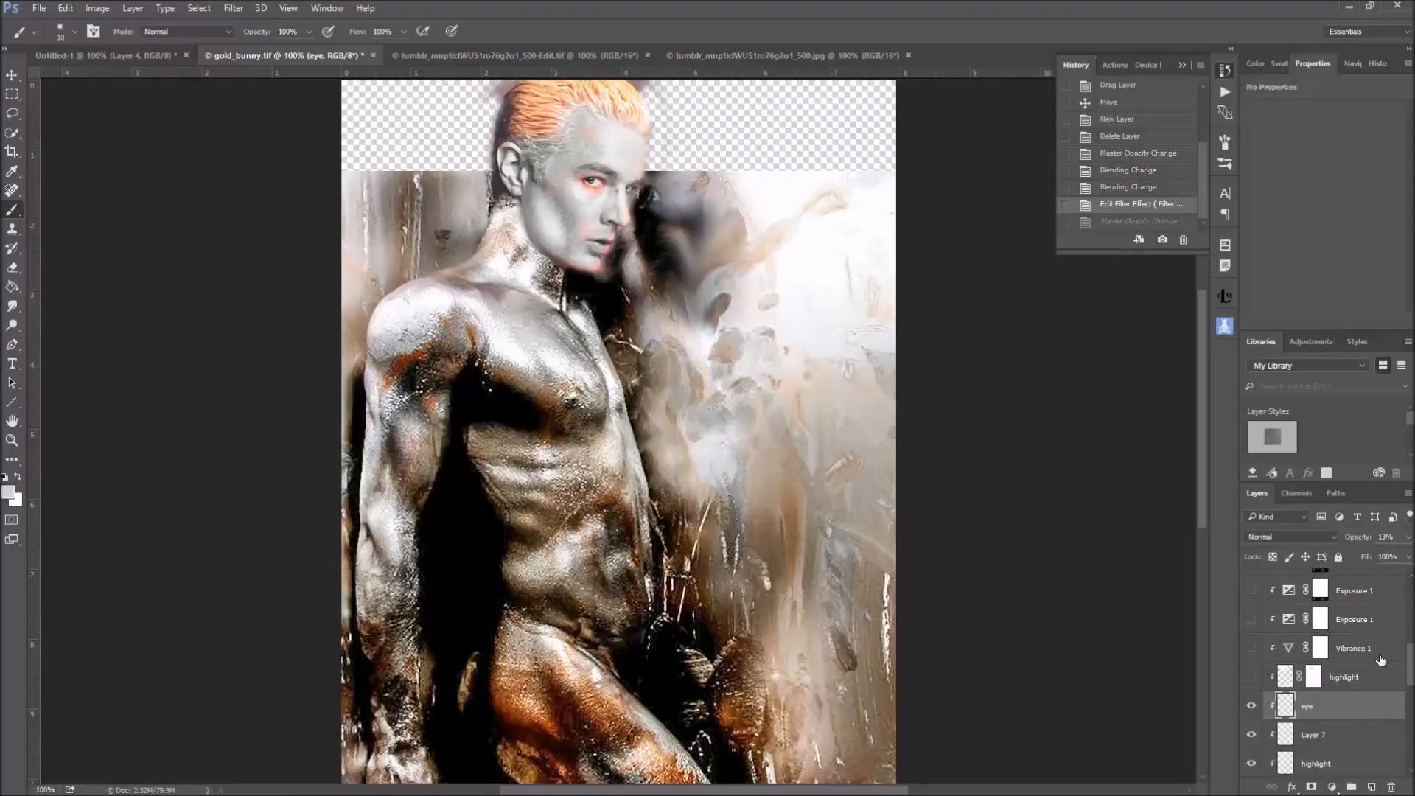
click(1251, 676)
click(1247, 676)
click(1247, 677)
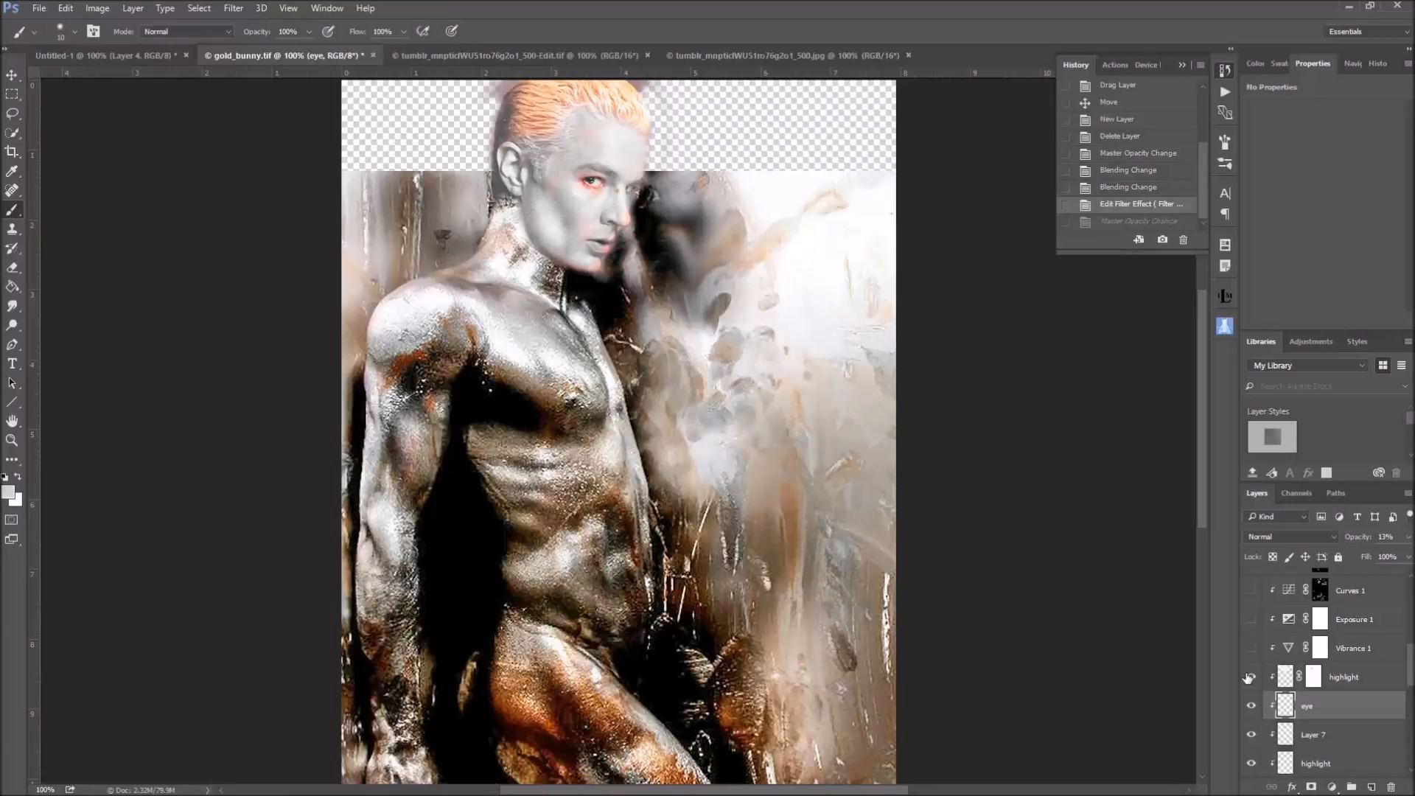
click(1247, 677)
click(1250, 676)
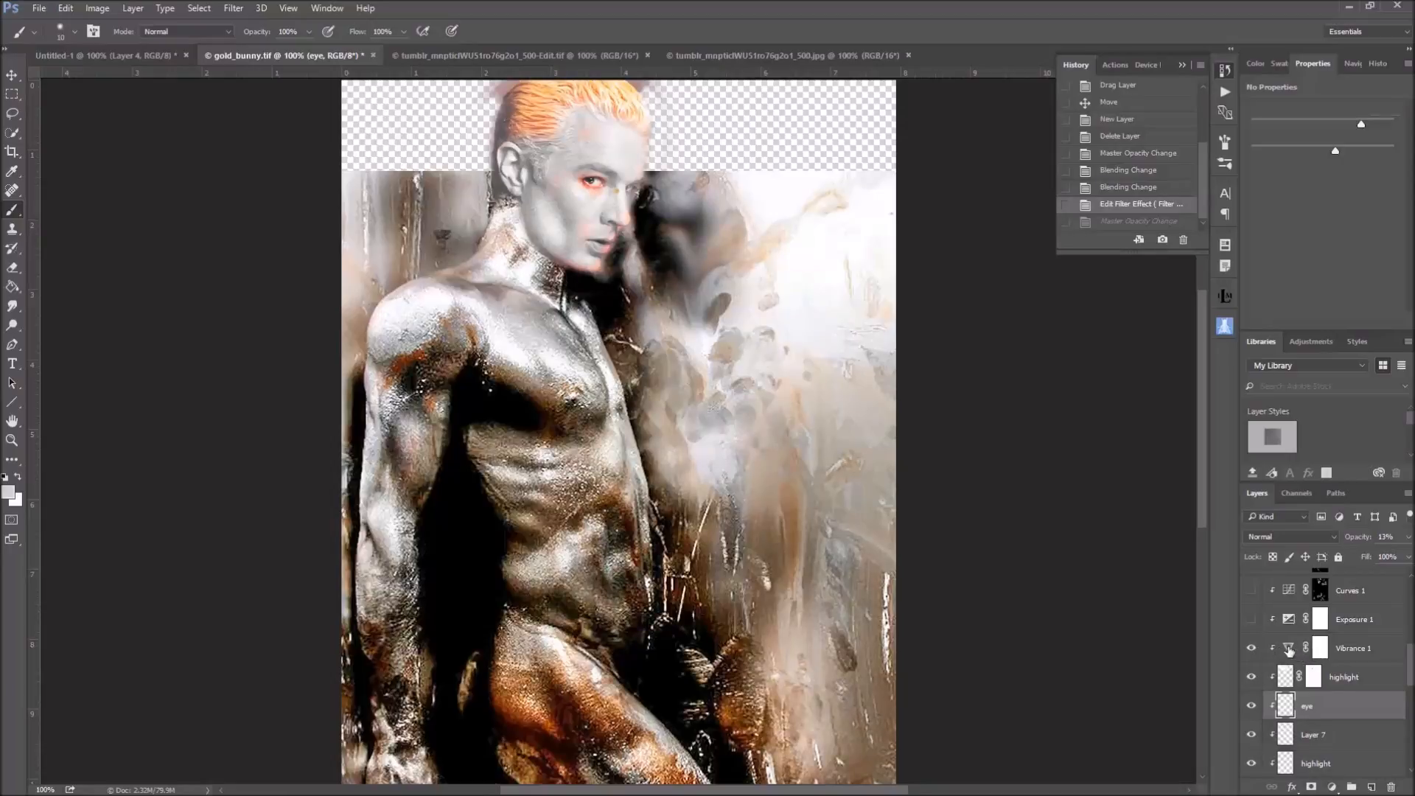
Show and select the Vibrance 1 adjustment layer, examine its vibrance and saturation settings, and compare its effect on and off
click(1288, 648)
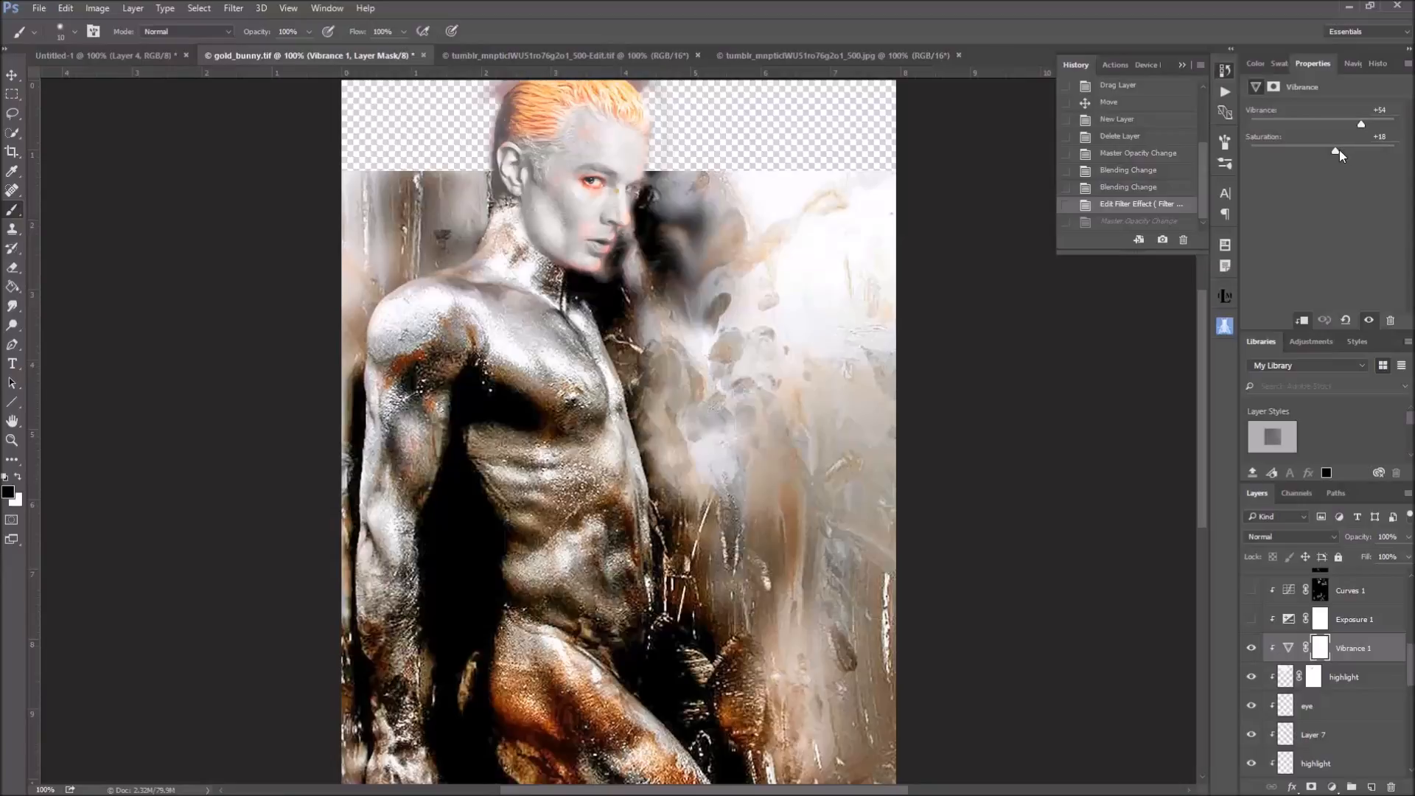
click(1252, 649)
click(1252, 649)
Show and select the Exposure 1 adjustment layer, trying an offset of -0.0590 and reverting it through the history
click(1251, 620)
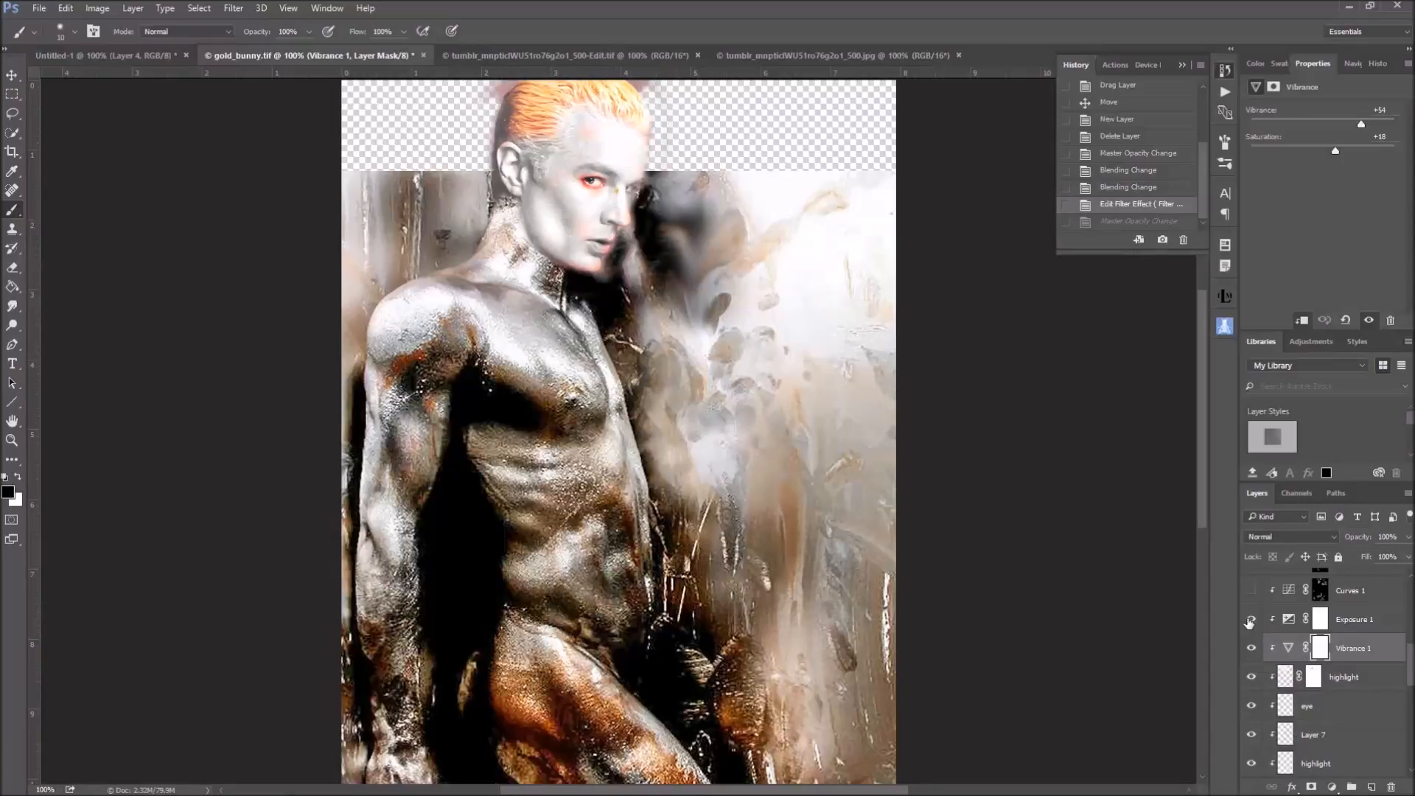
click(1301, 625)
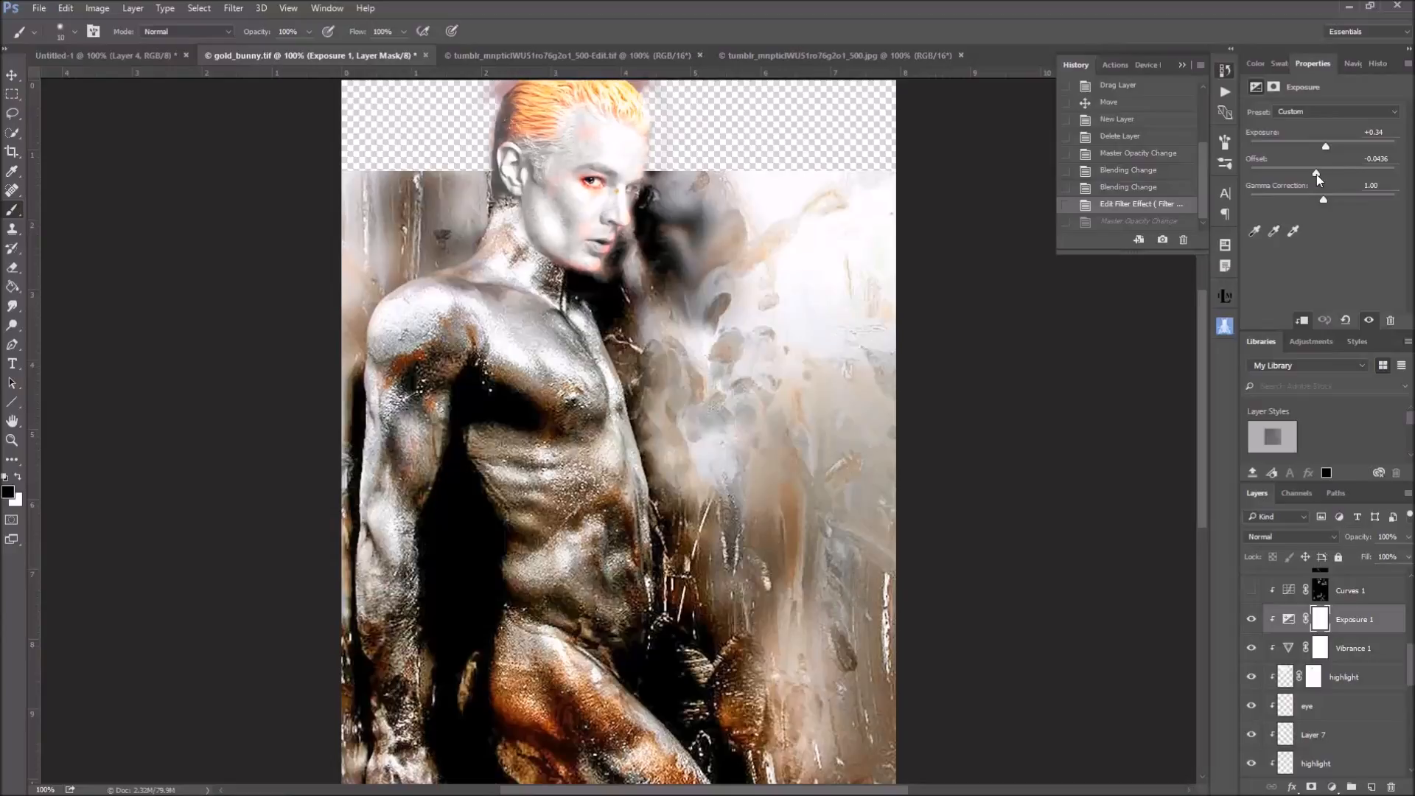
drag(1319, 174, 1319, 174)
click(1314, 174)
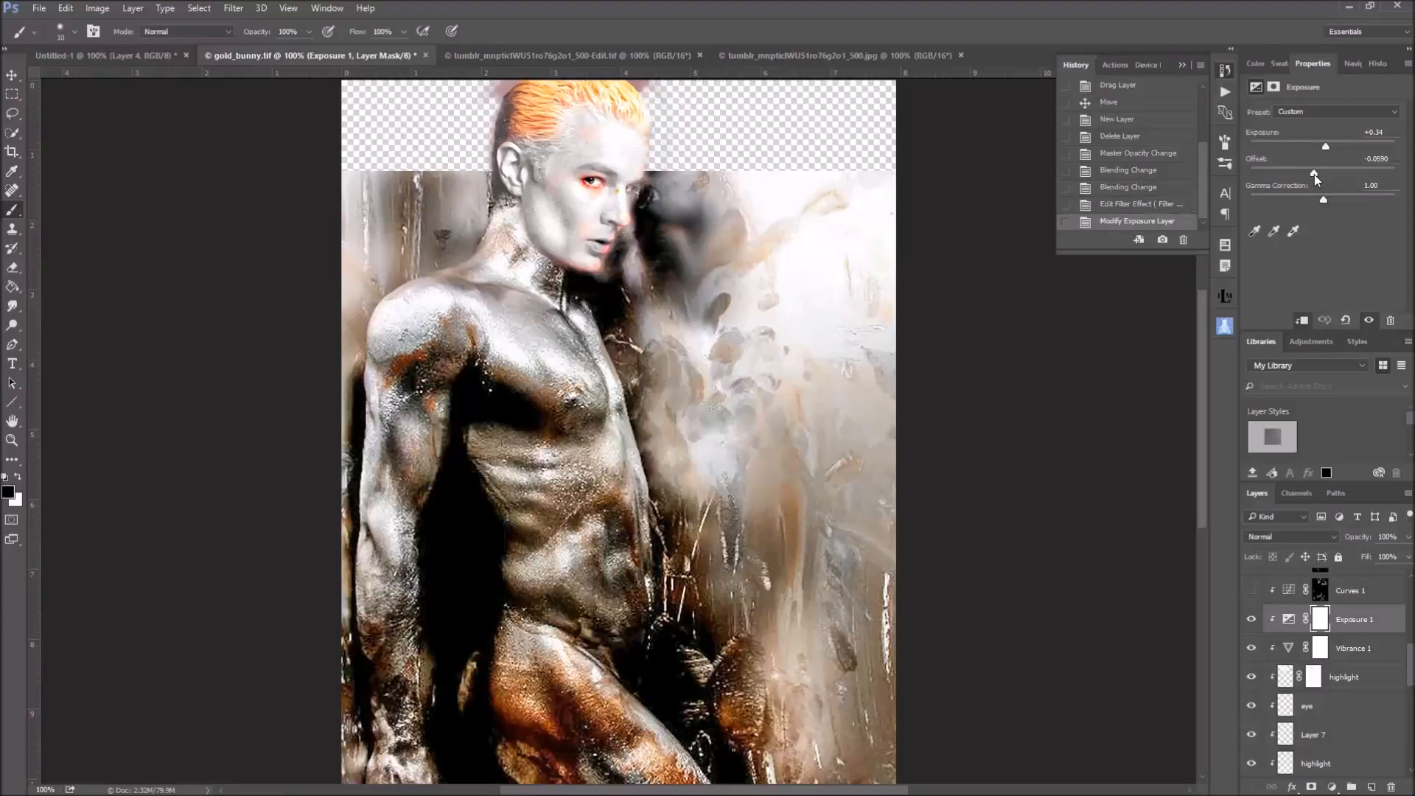
click(1150, 207)
Show the Curves 1 adjustment layer, examine its curve, and view its layer mask on its own
scroll(1384, 773, up, 2)
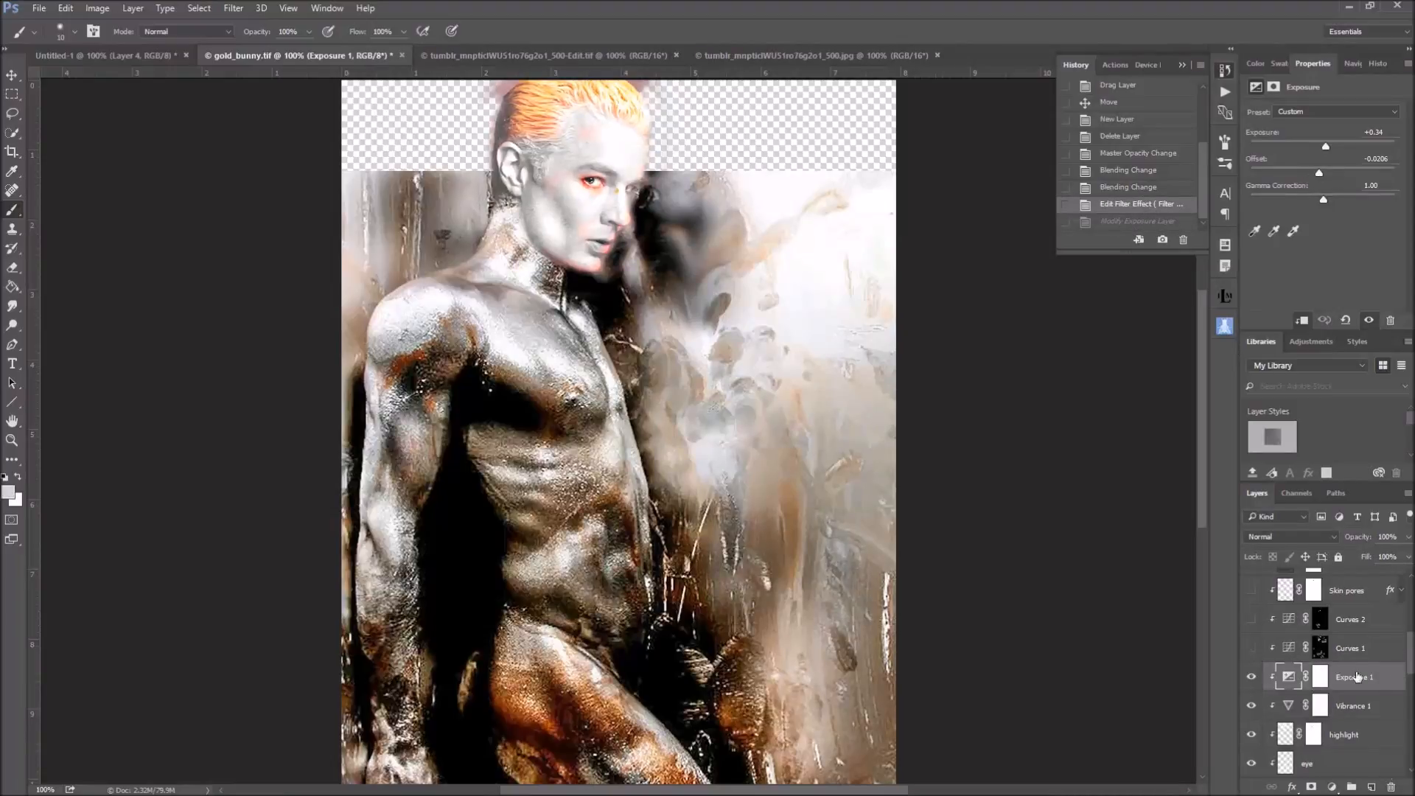
click(1250, 648)
click(1289, 648)
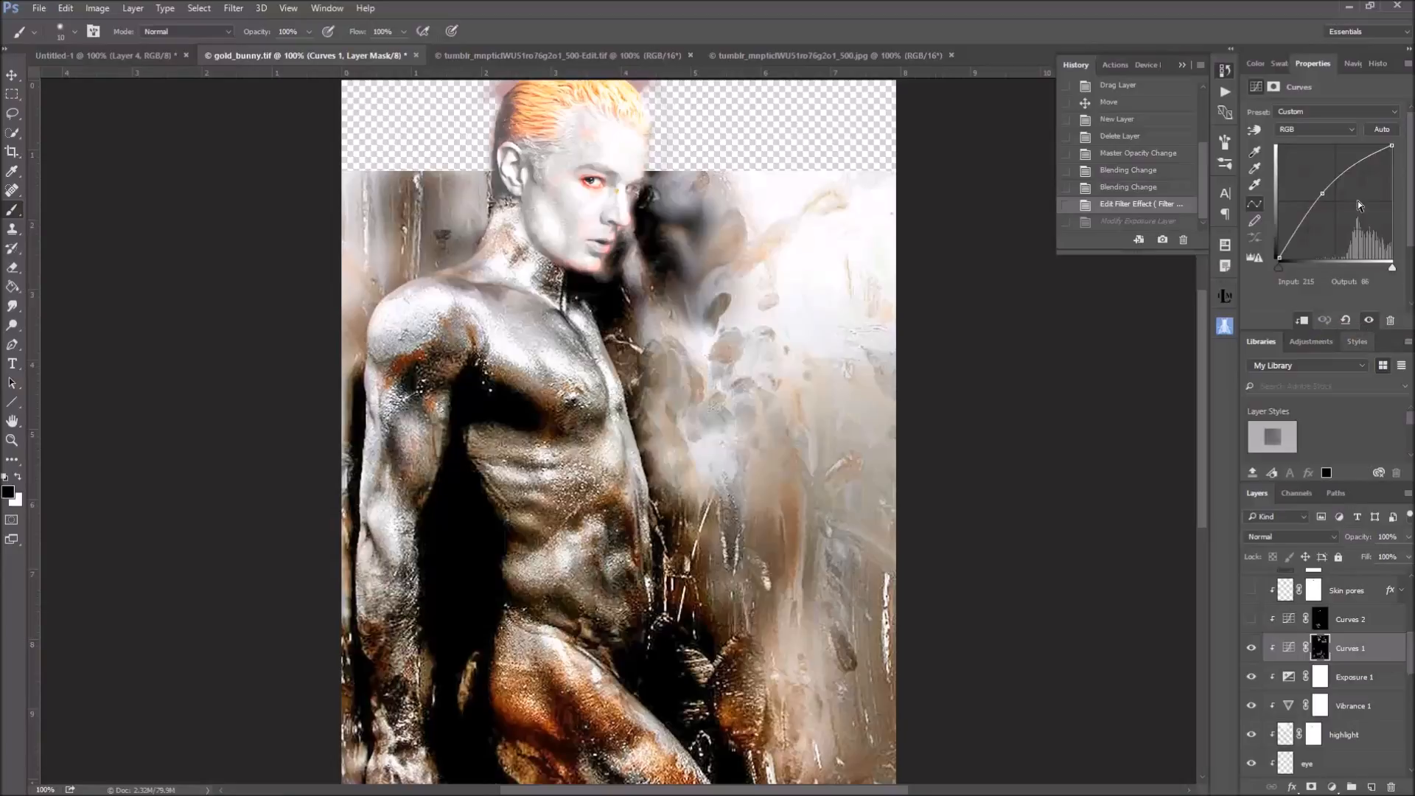
alt+click(1318, 648)
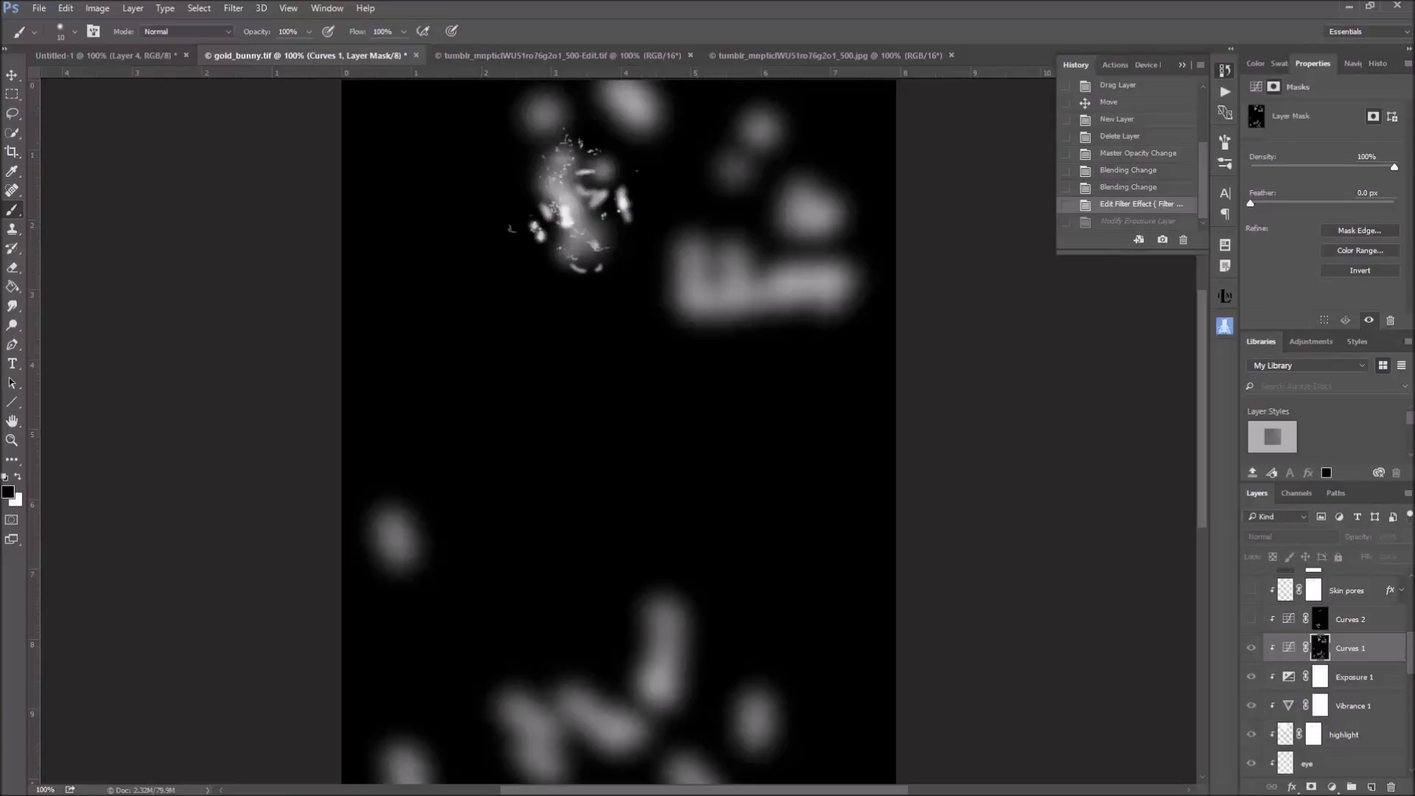
Make white the foreground color and set the brush flow to 21% for painting on the Curves 1 mask
key(x)
click(404, 32)
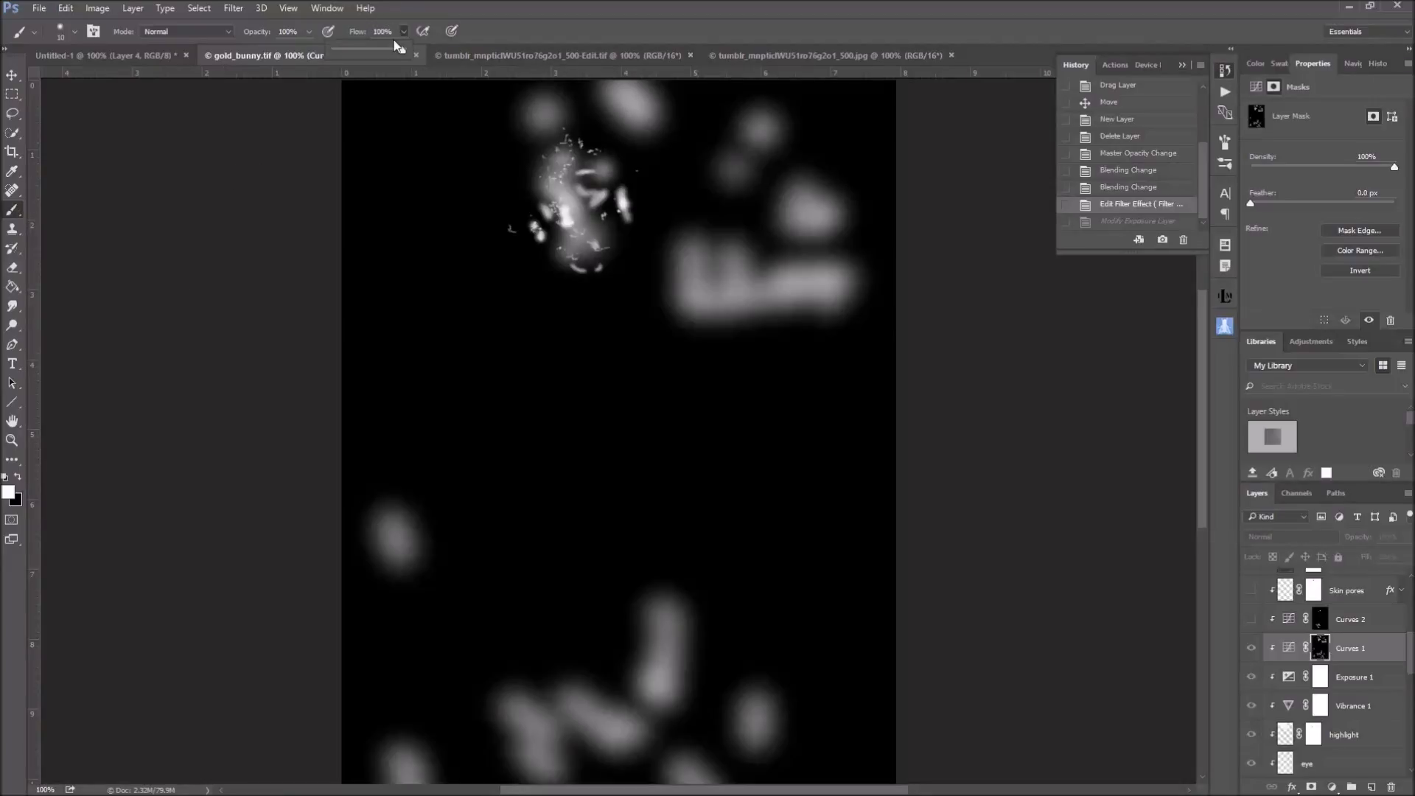
click(347, 51)
Try the Curves 1 mask at 70% density and 3.4 px feather, and restore them to 100% and 0.0 px
click(1351, 166)
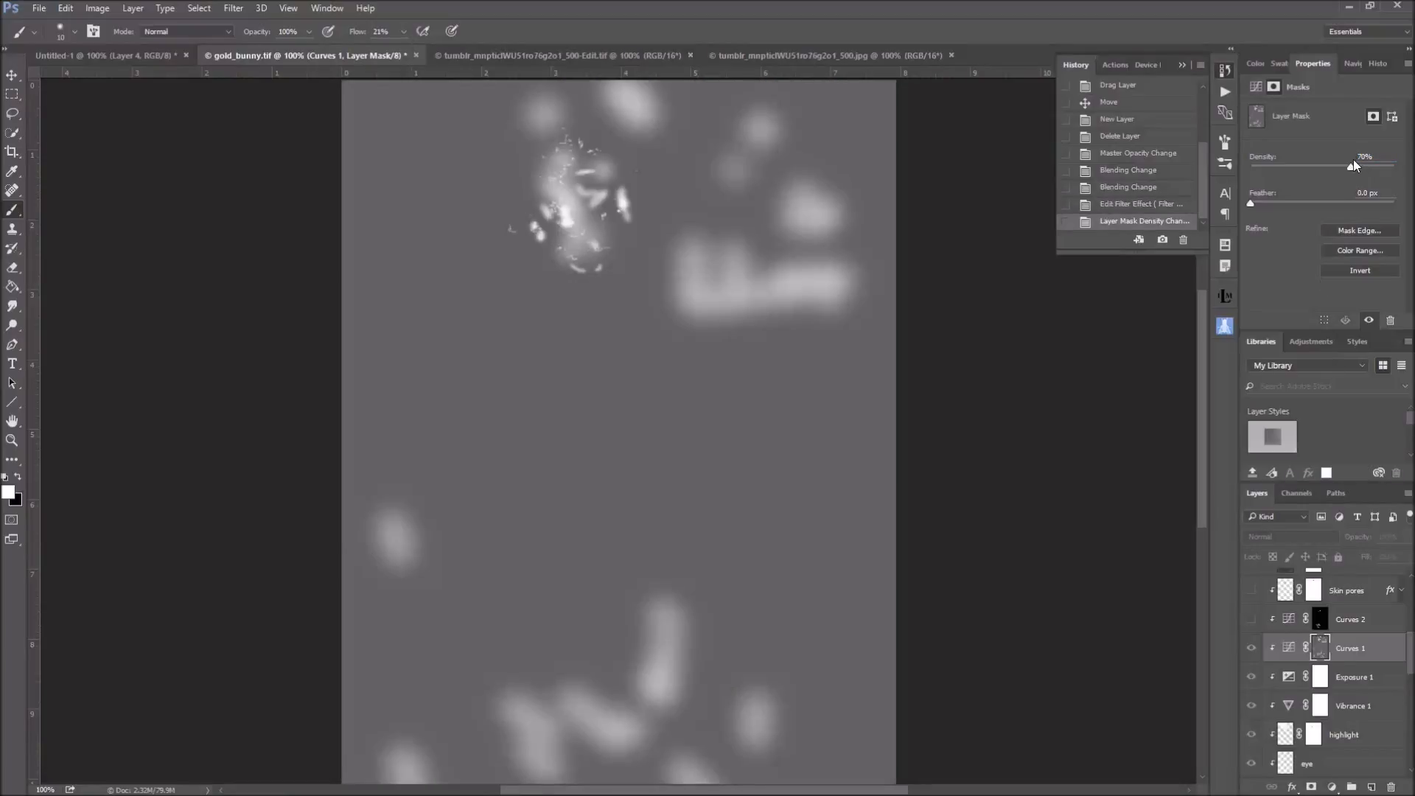
click(1394, 166)
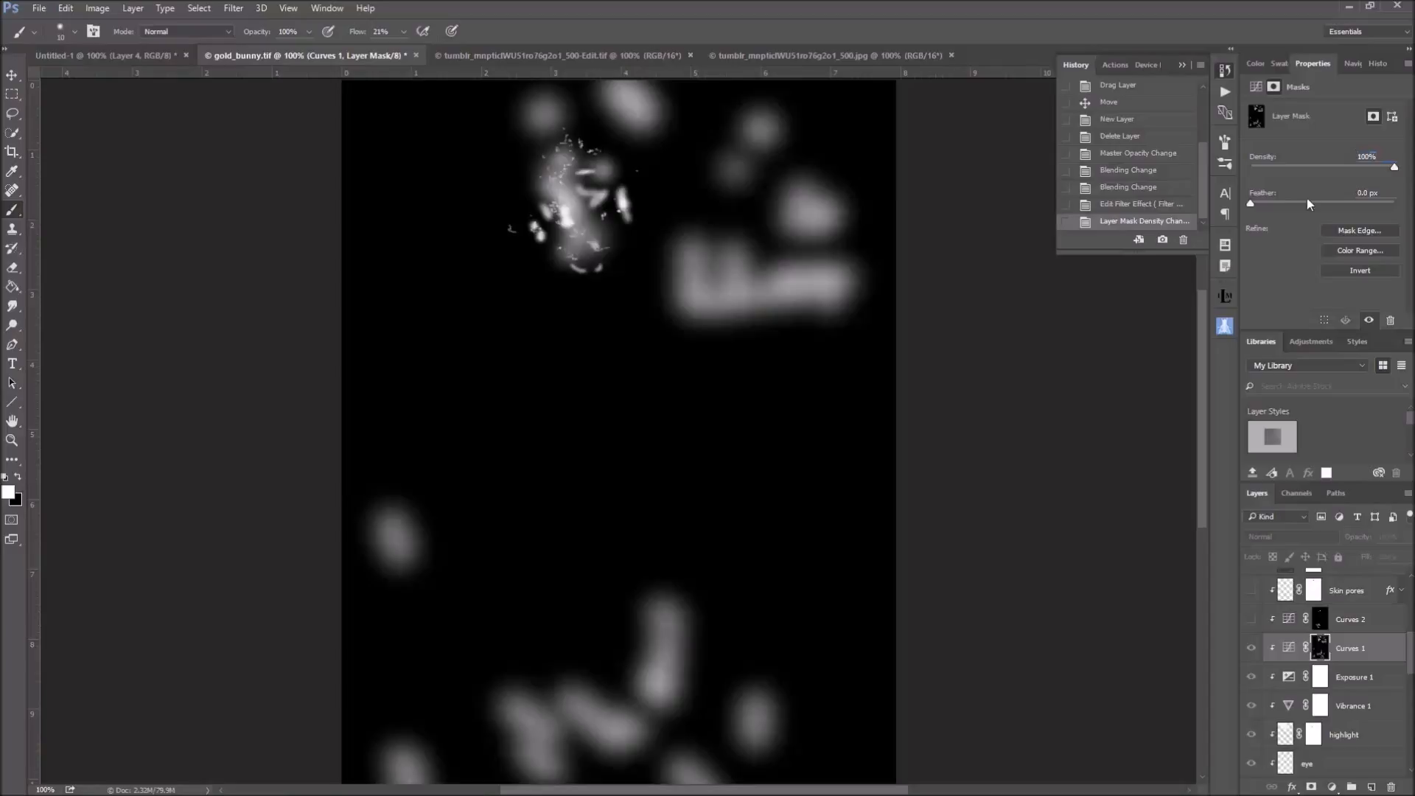
click(1254, 205)
drag(1270, 205, 1276, 205)
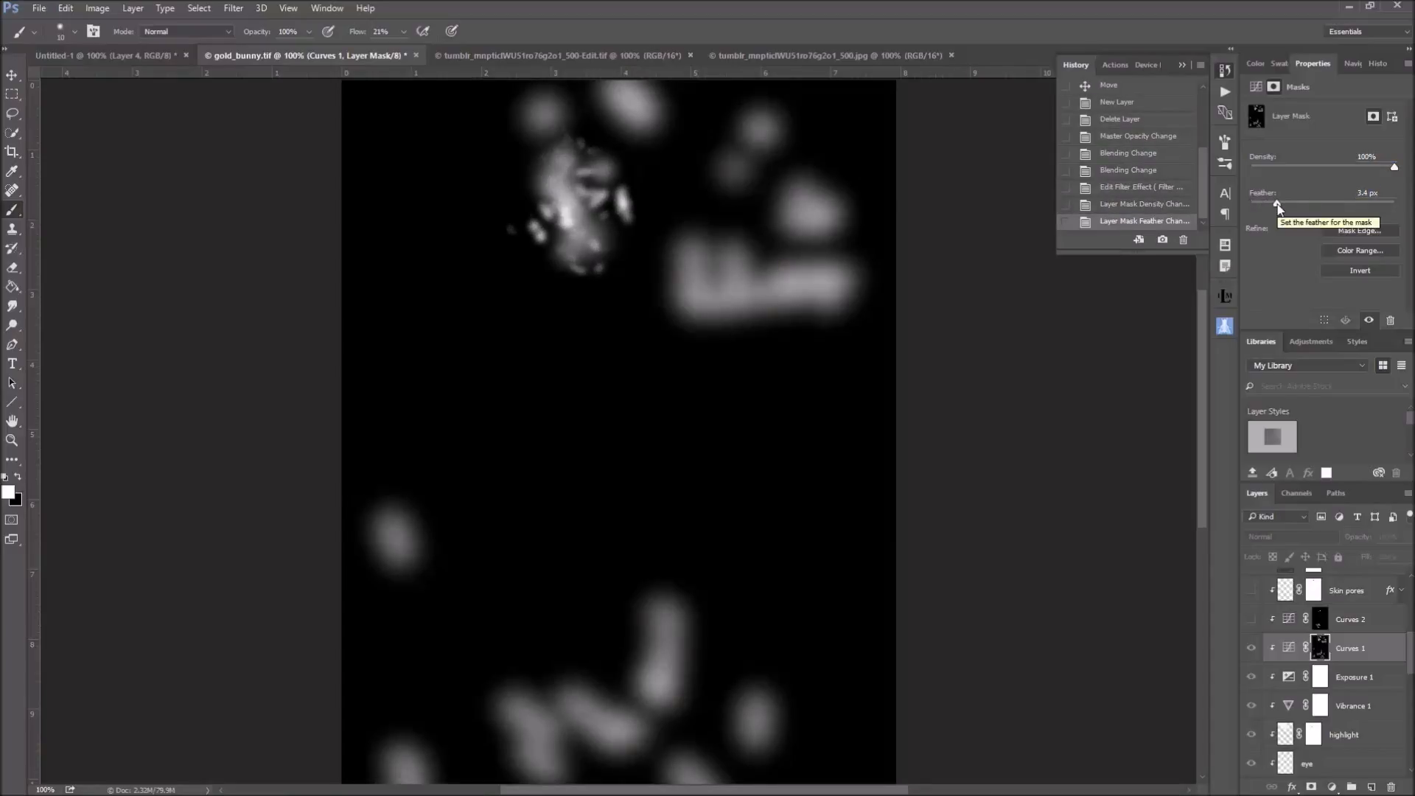
drag(1277, 206, 1237, 206)
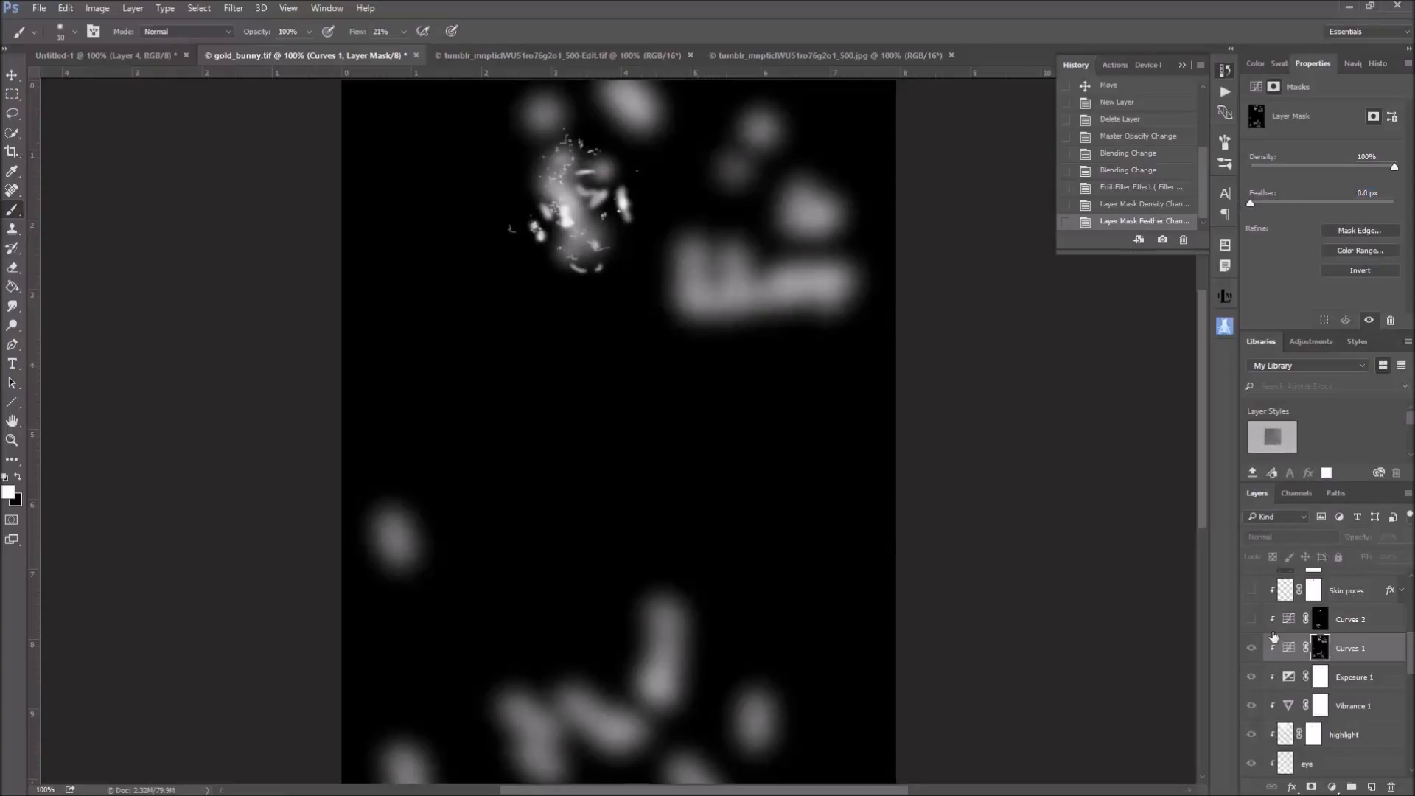
Leave the Curves 1 mask view, and show and select the Curves 2 adjustment layer to examine its curve
click(1287, 648)
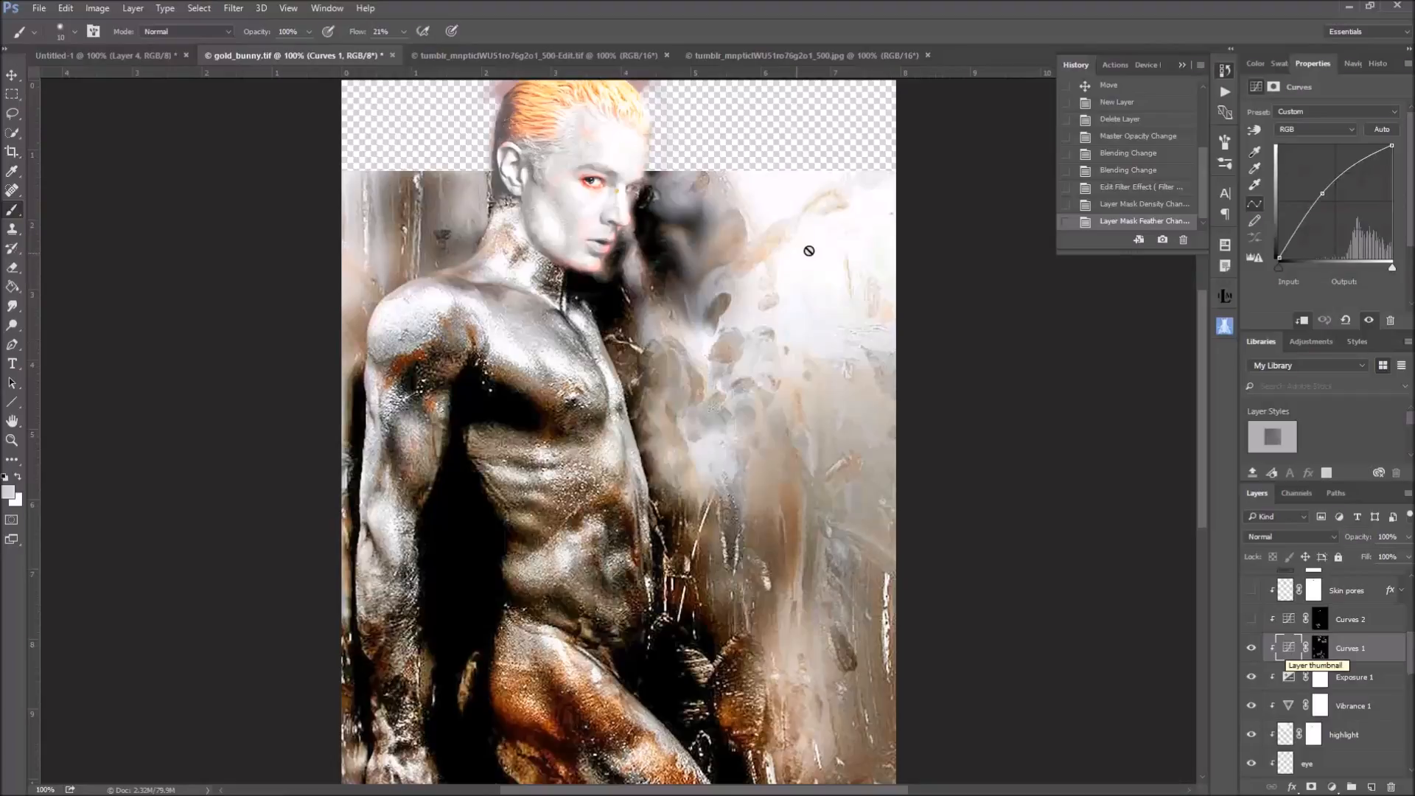
click(1251, 619)
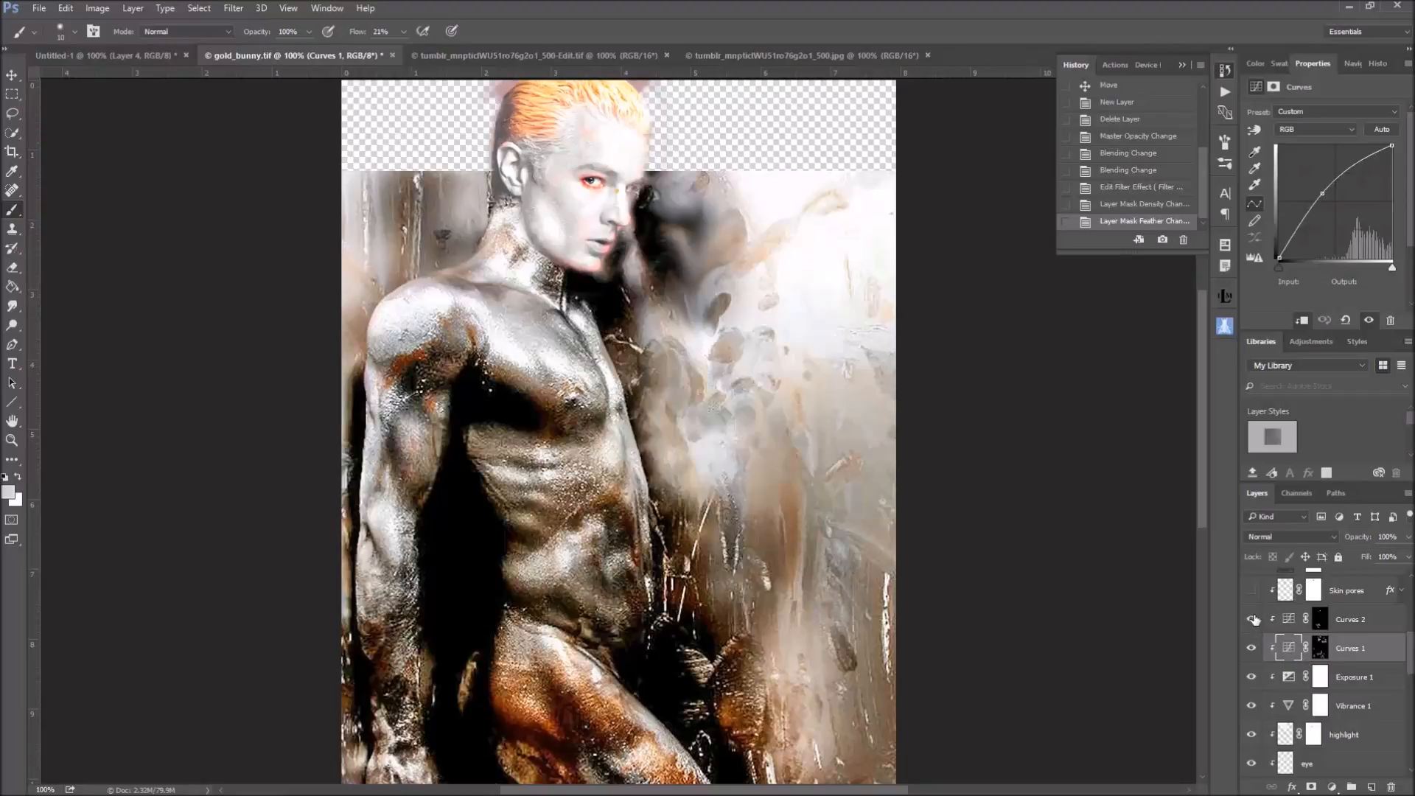
click(1288, 623)
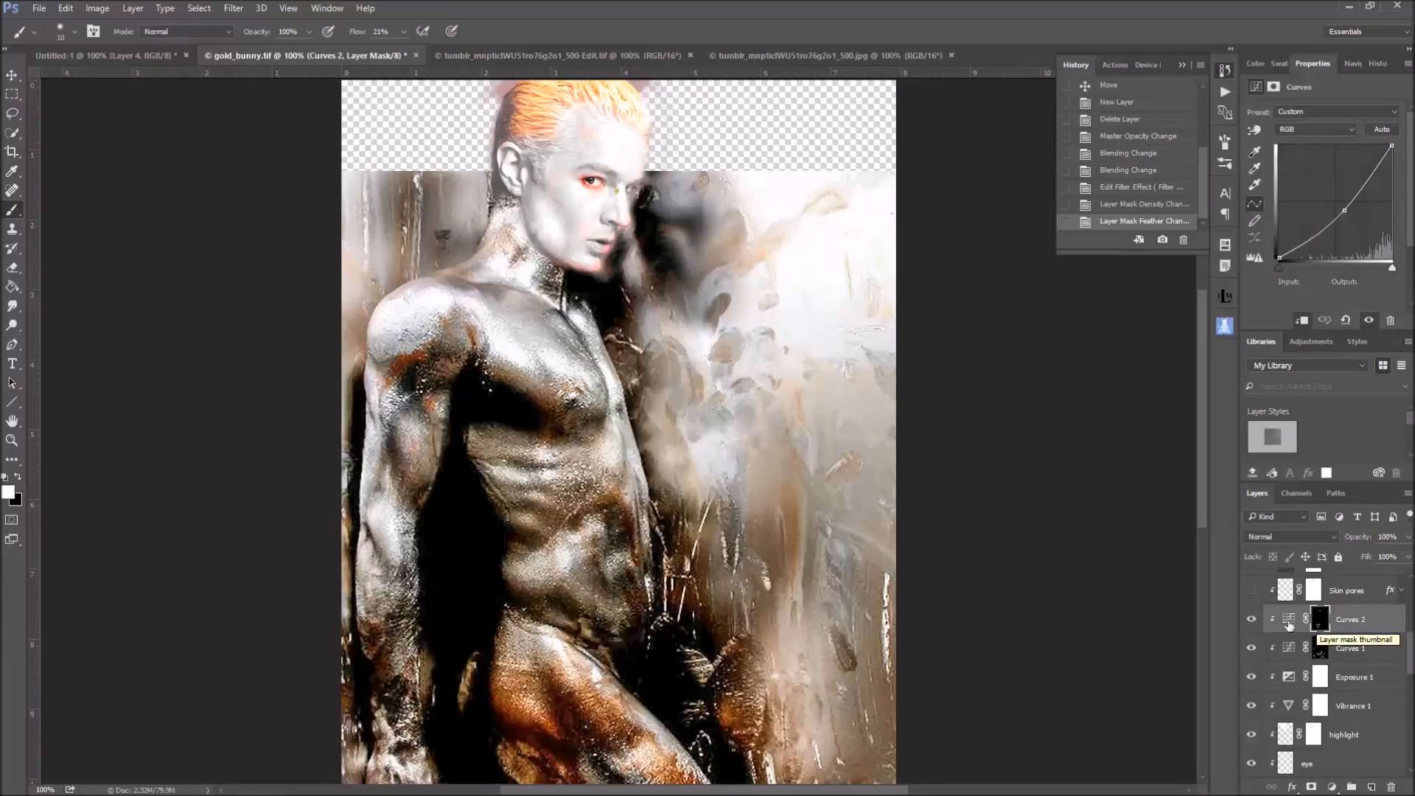
Compare the image with Curves 2 hidden and shown, view its layer mask on its own, and return to its curve
click(1253, 621)
click(1253, 622)
click(1253, 621)
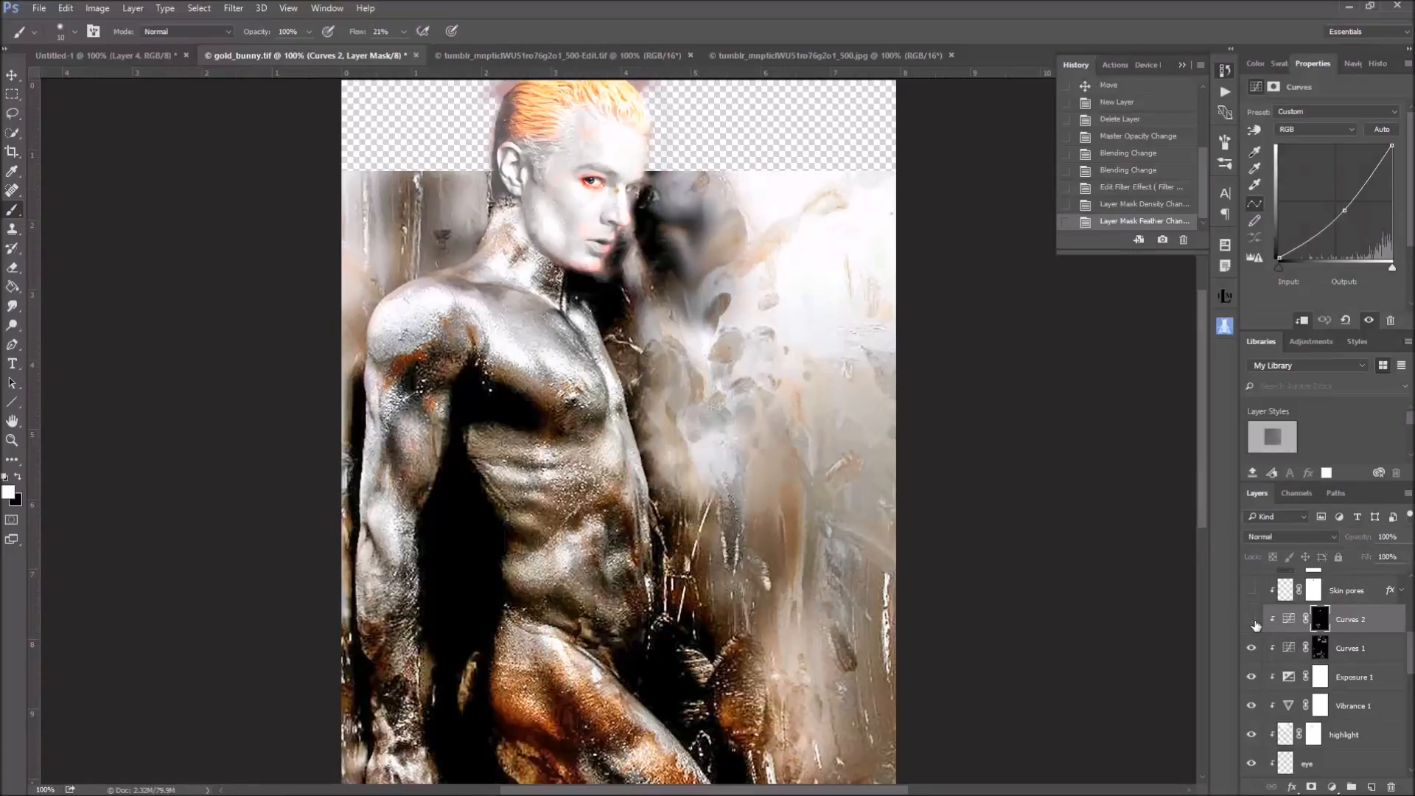
click(1253, 623)
alt+click(1320, 622)
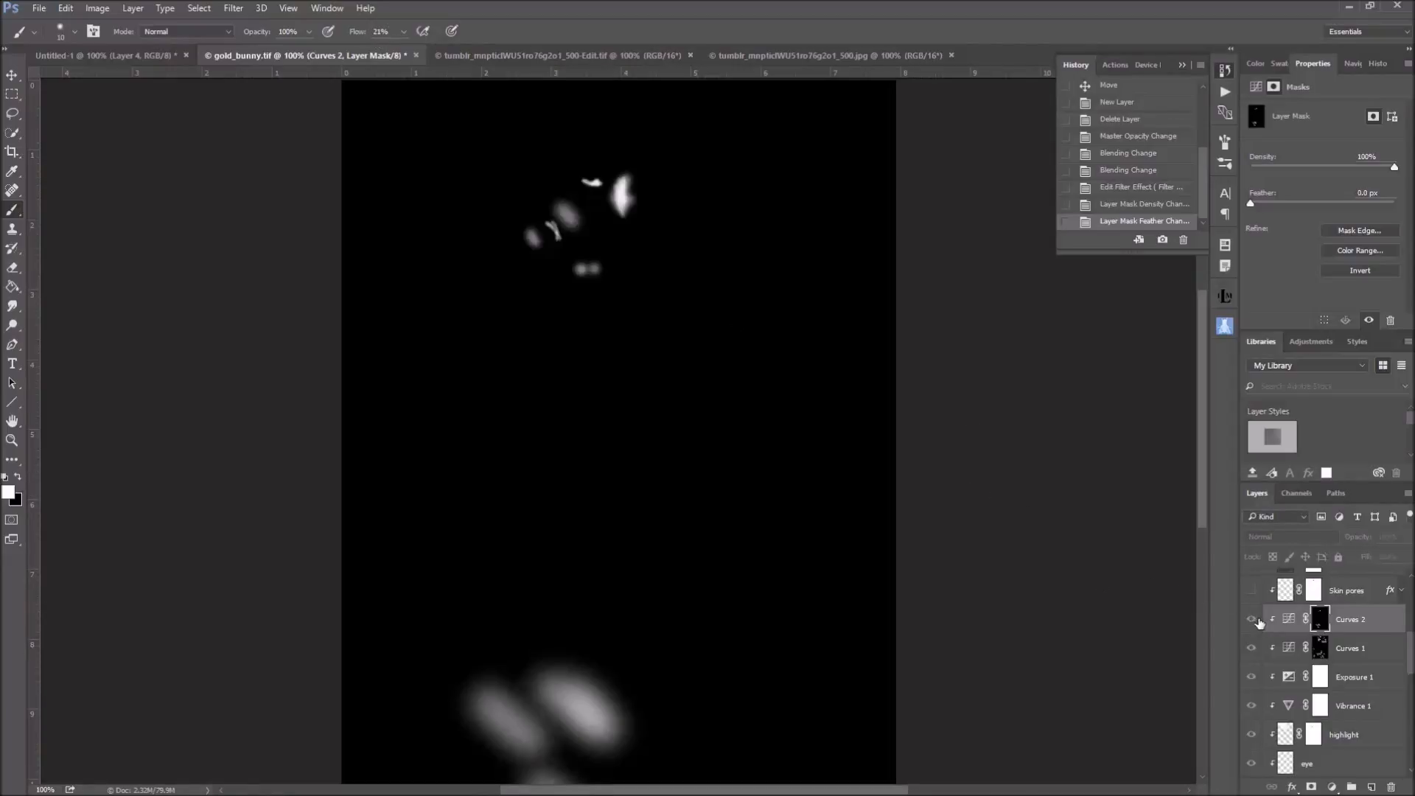
click(1286, 620)
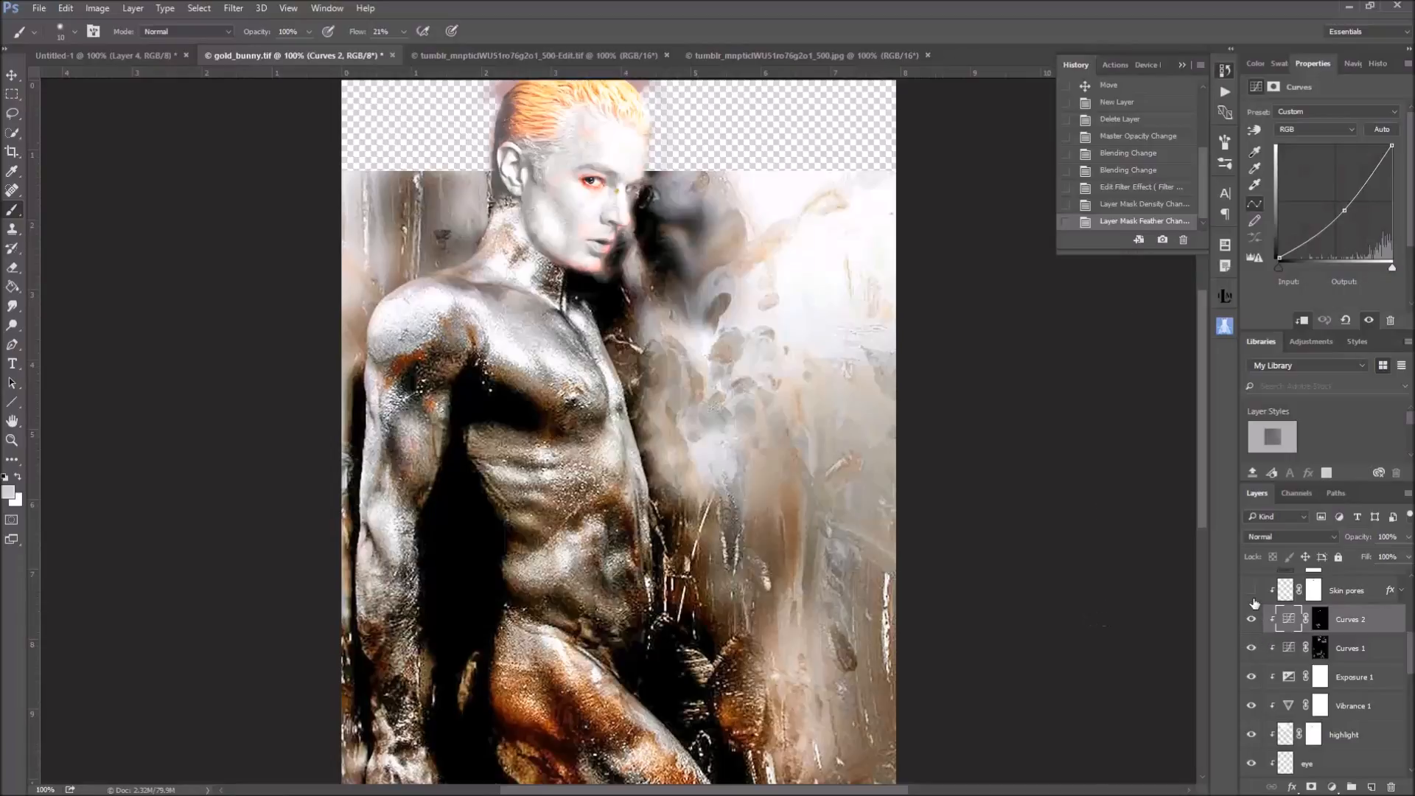
Show and select the Skin pores layer, view it briefly without the other layers, and expand its layer effects
scroll(1366, 621, up, 2)
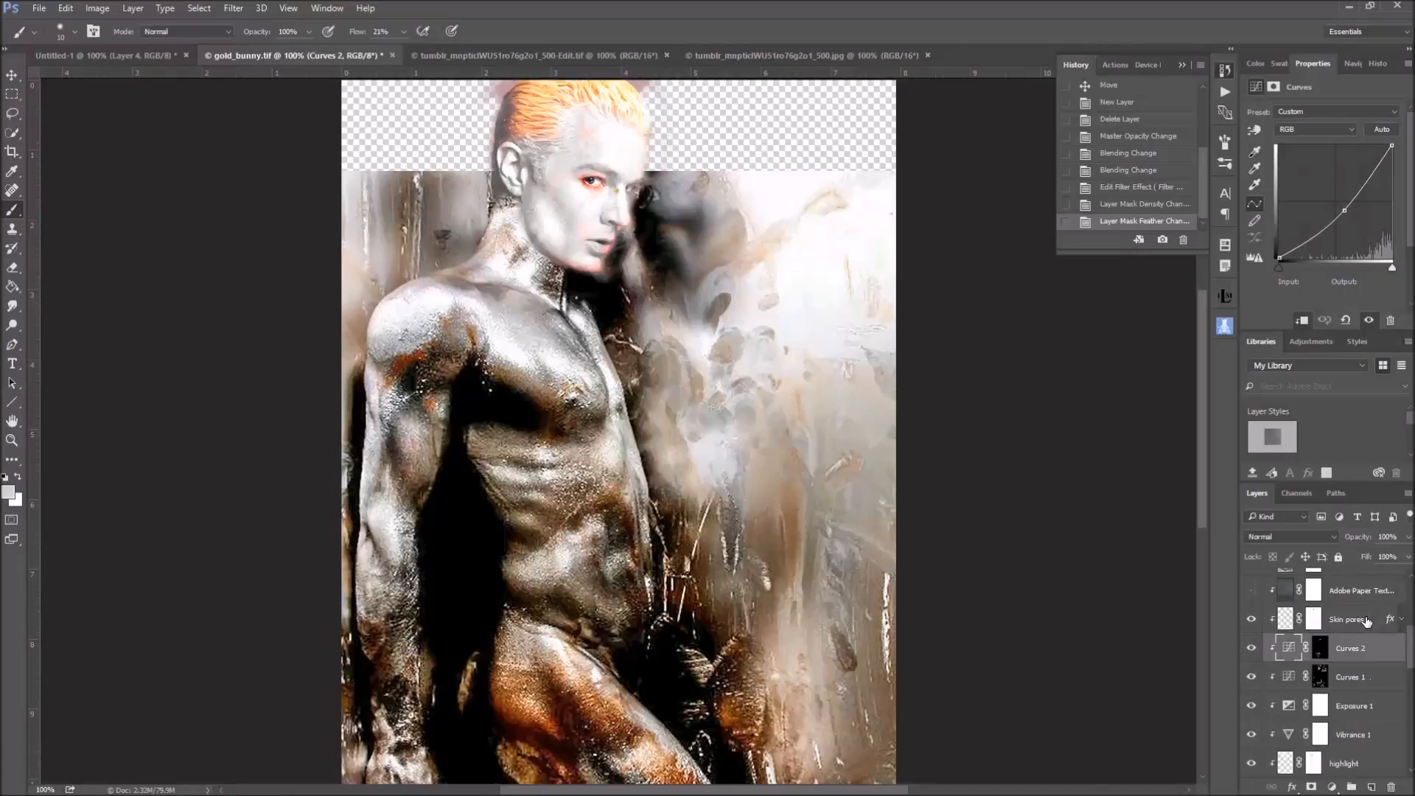
click(1286, 650)
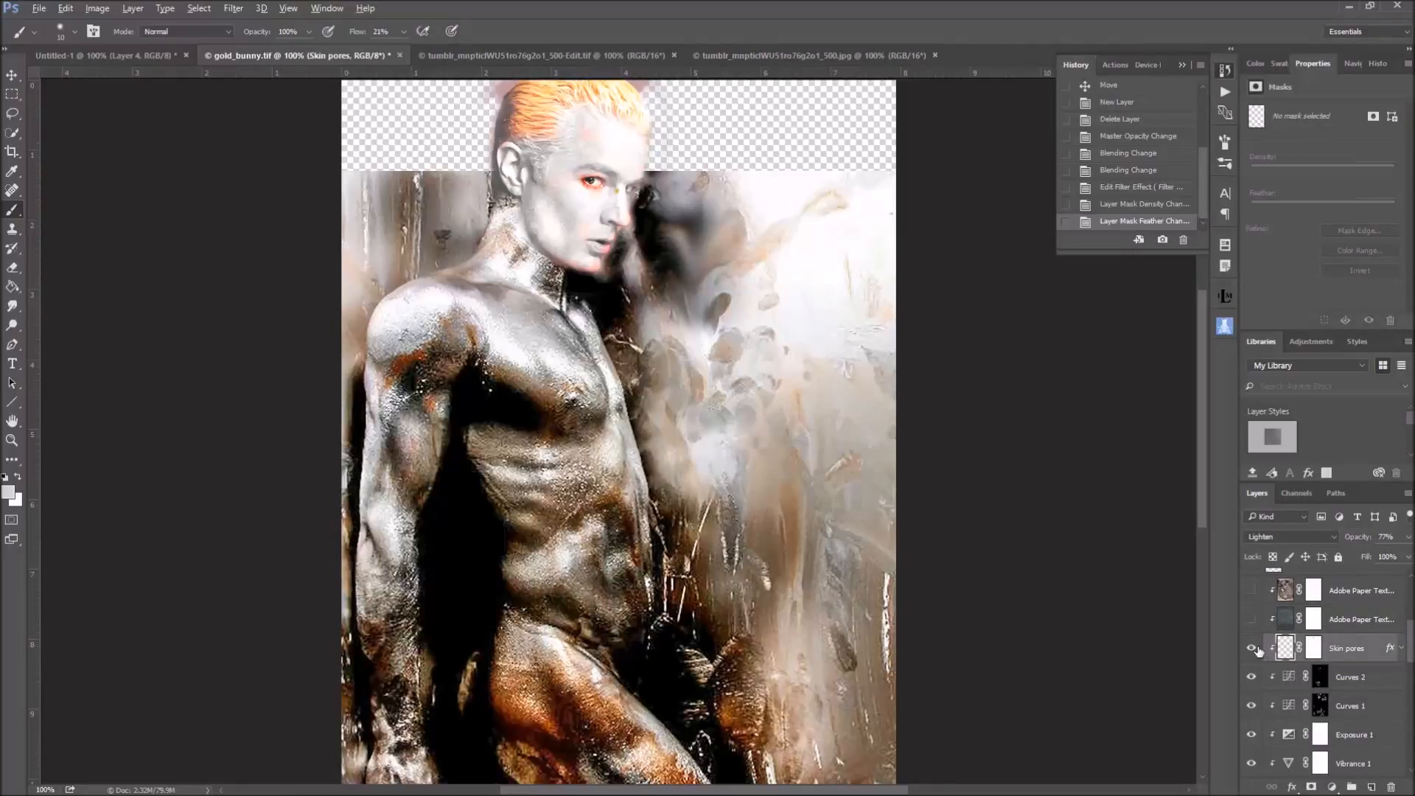
alt+click(1252, 648)
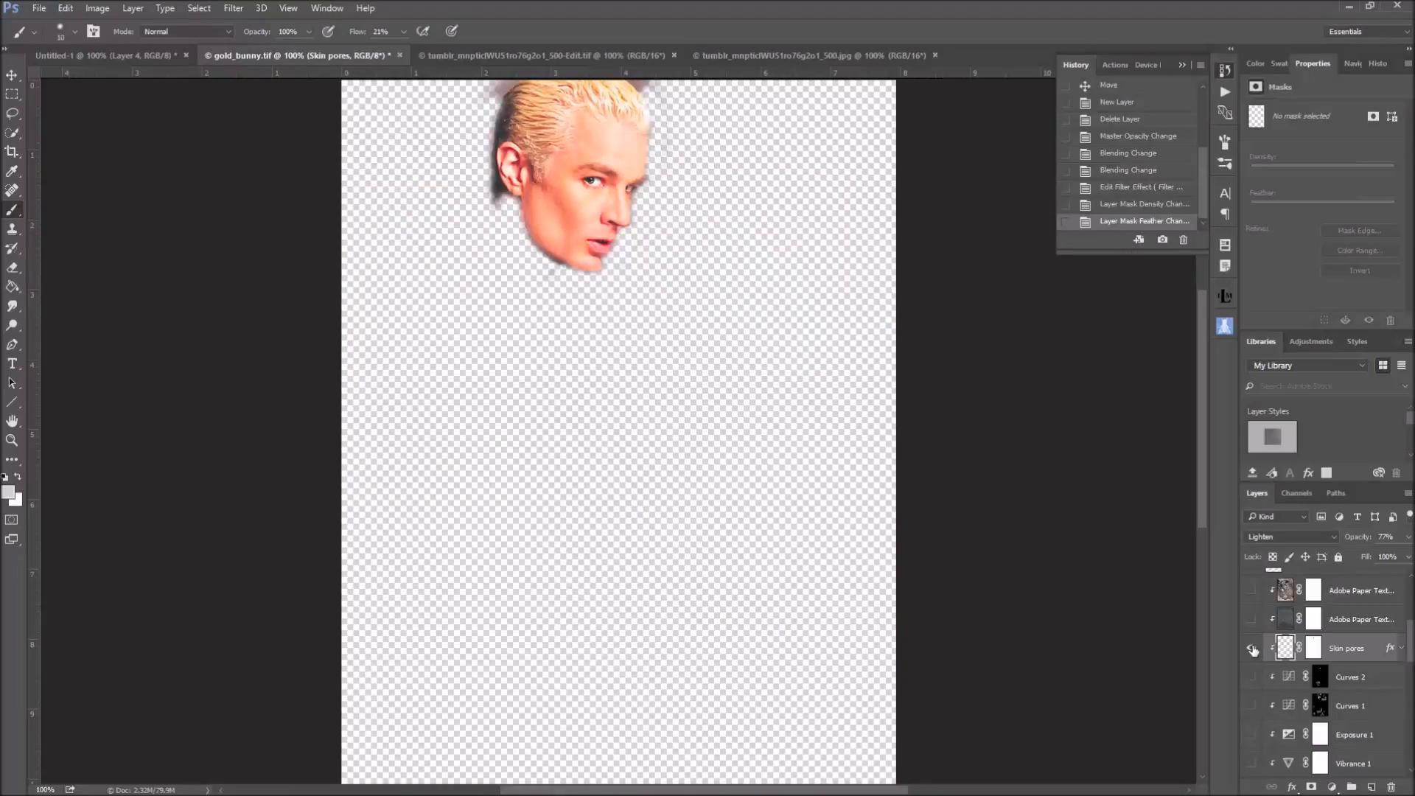
alt+click(1252, 649)
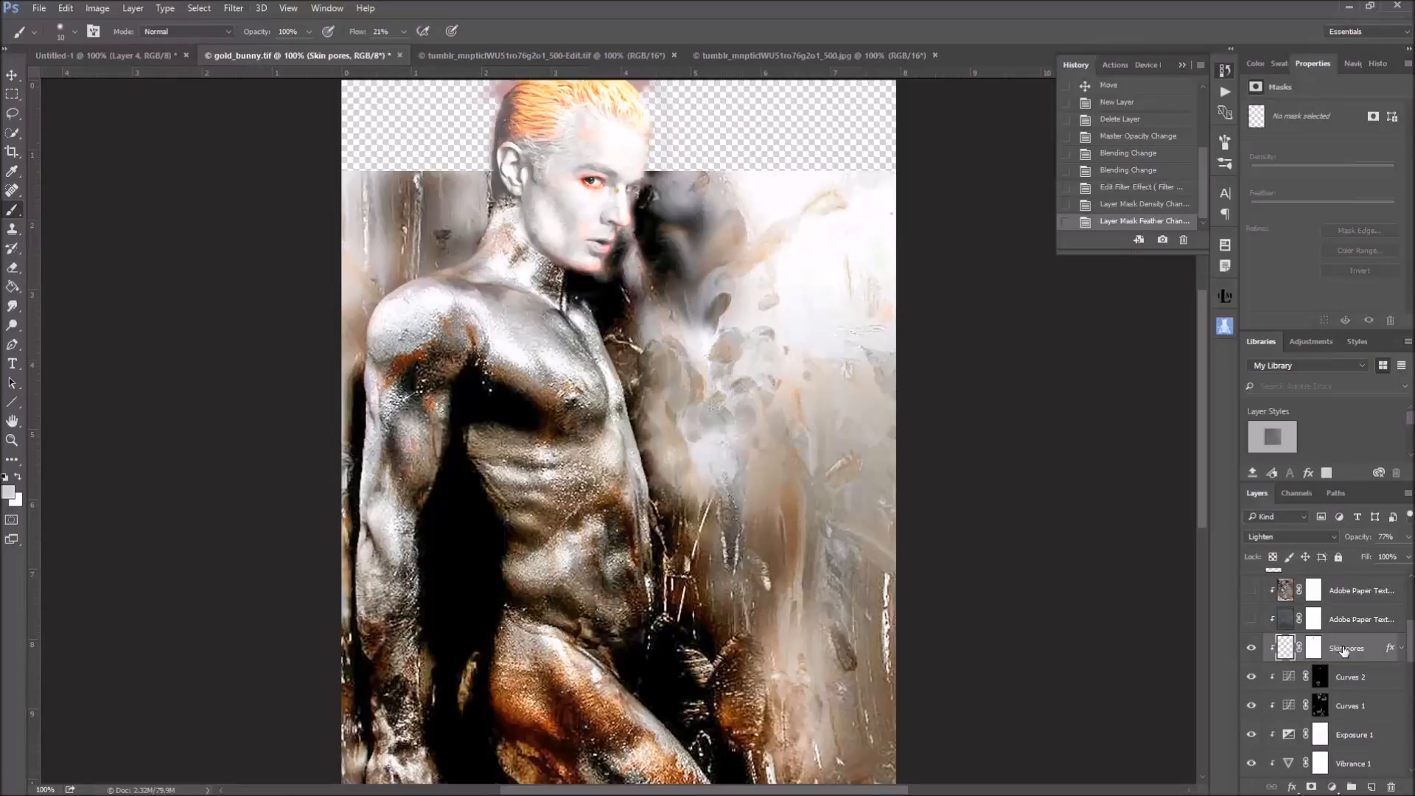
click(1402, 648)
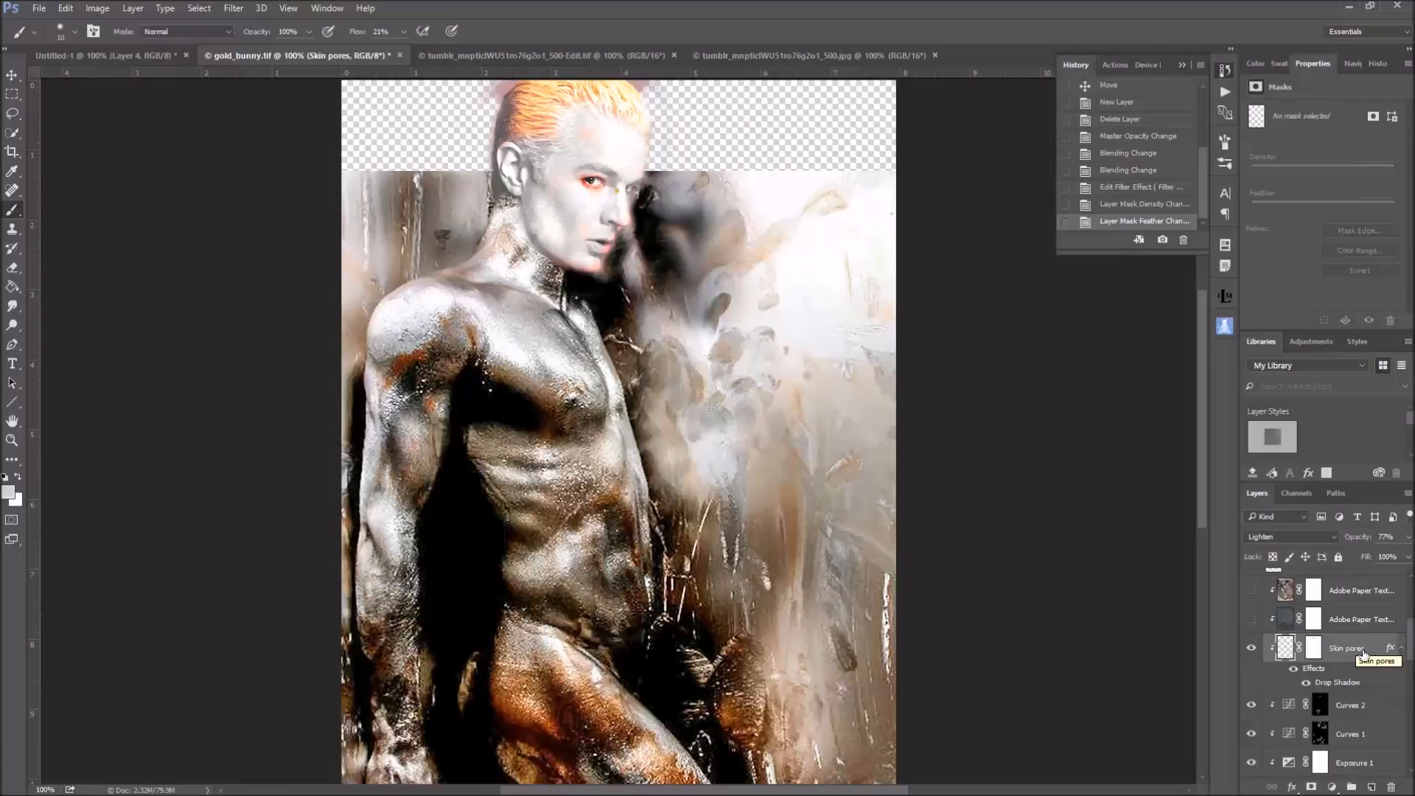
Show and select the Adobe Paper Texture Pro Oval_Crack layer above Skin pores, and check its effect on the isolated face
click(1251, 620)
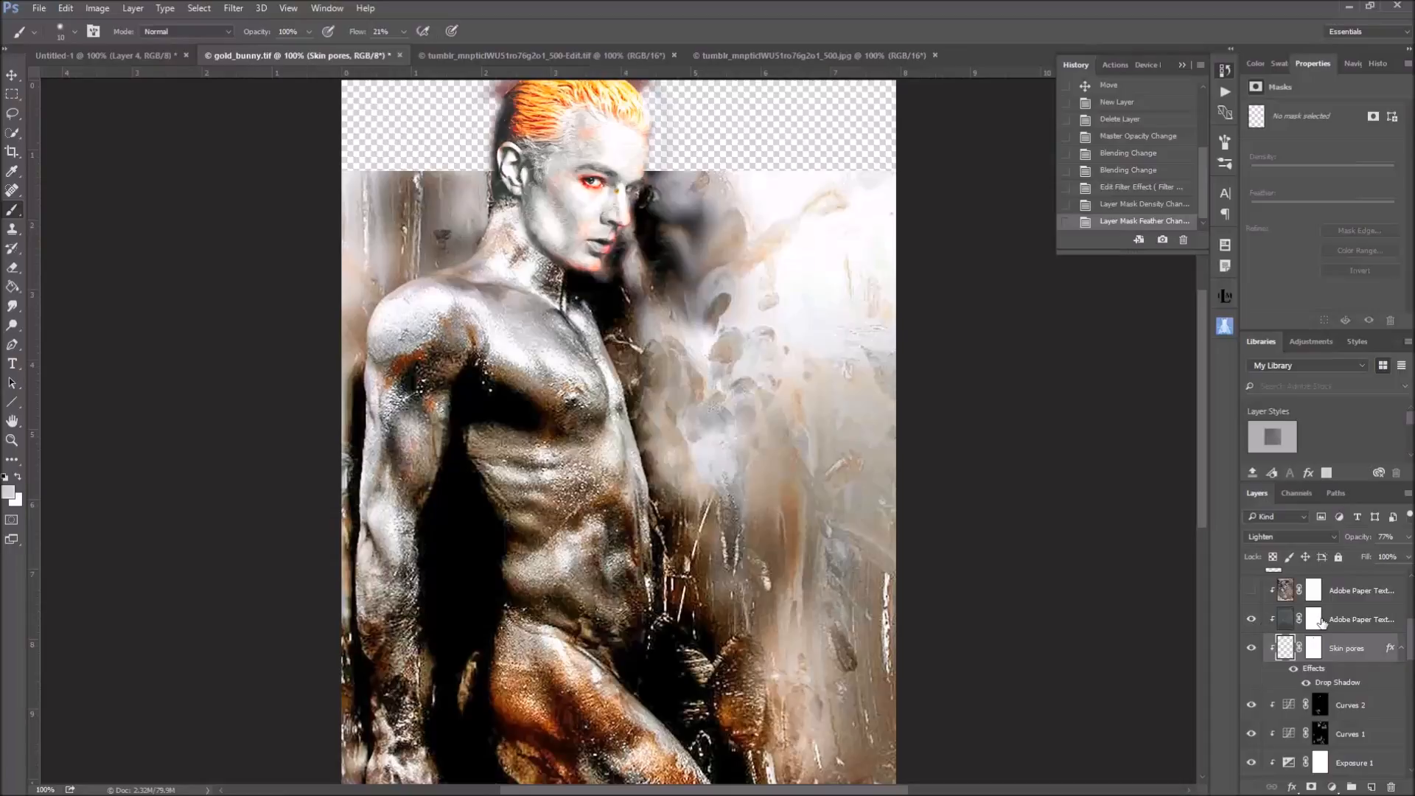
click(1285, 619)
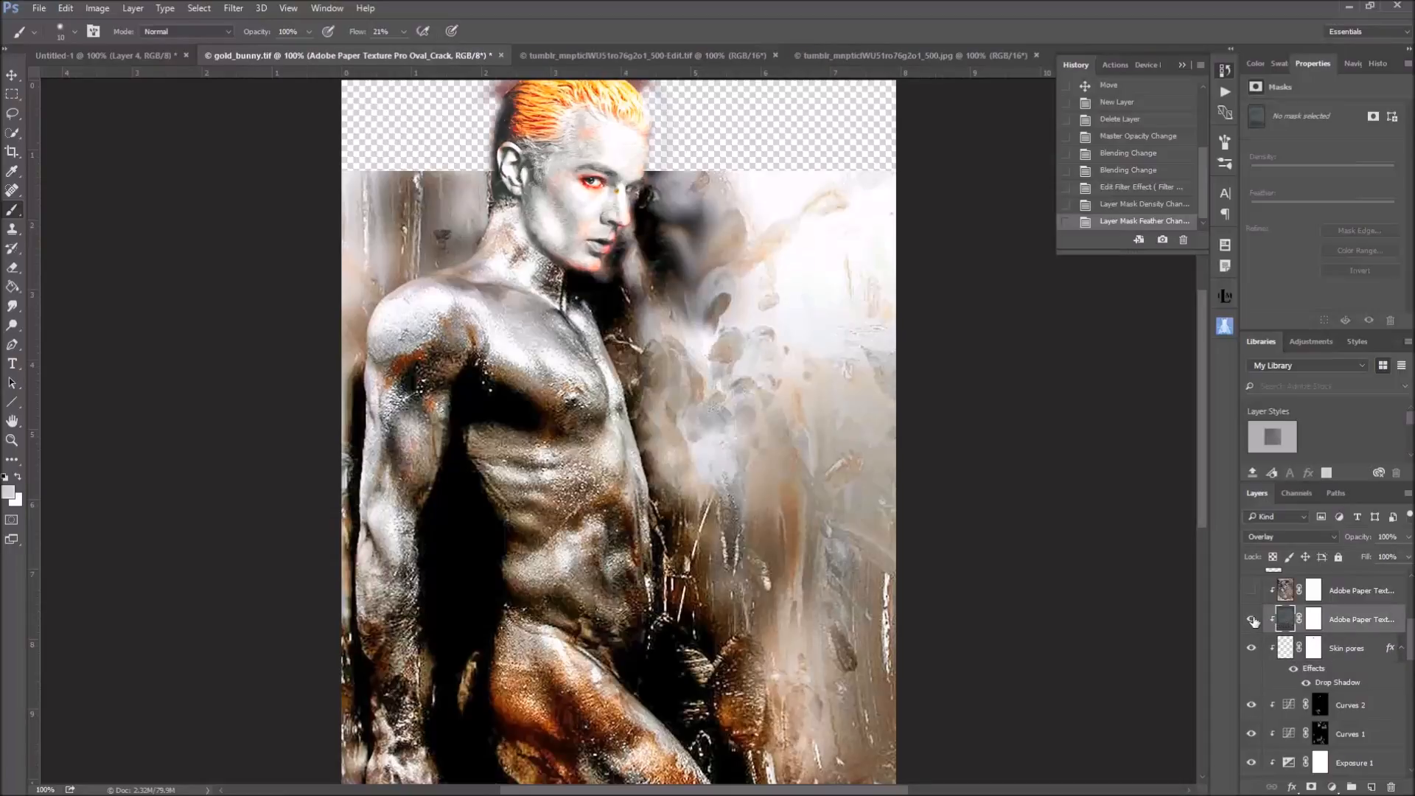
alt+click(1252, 620)
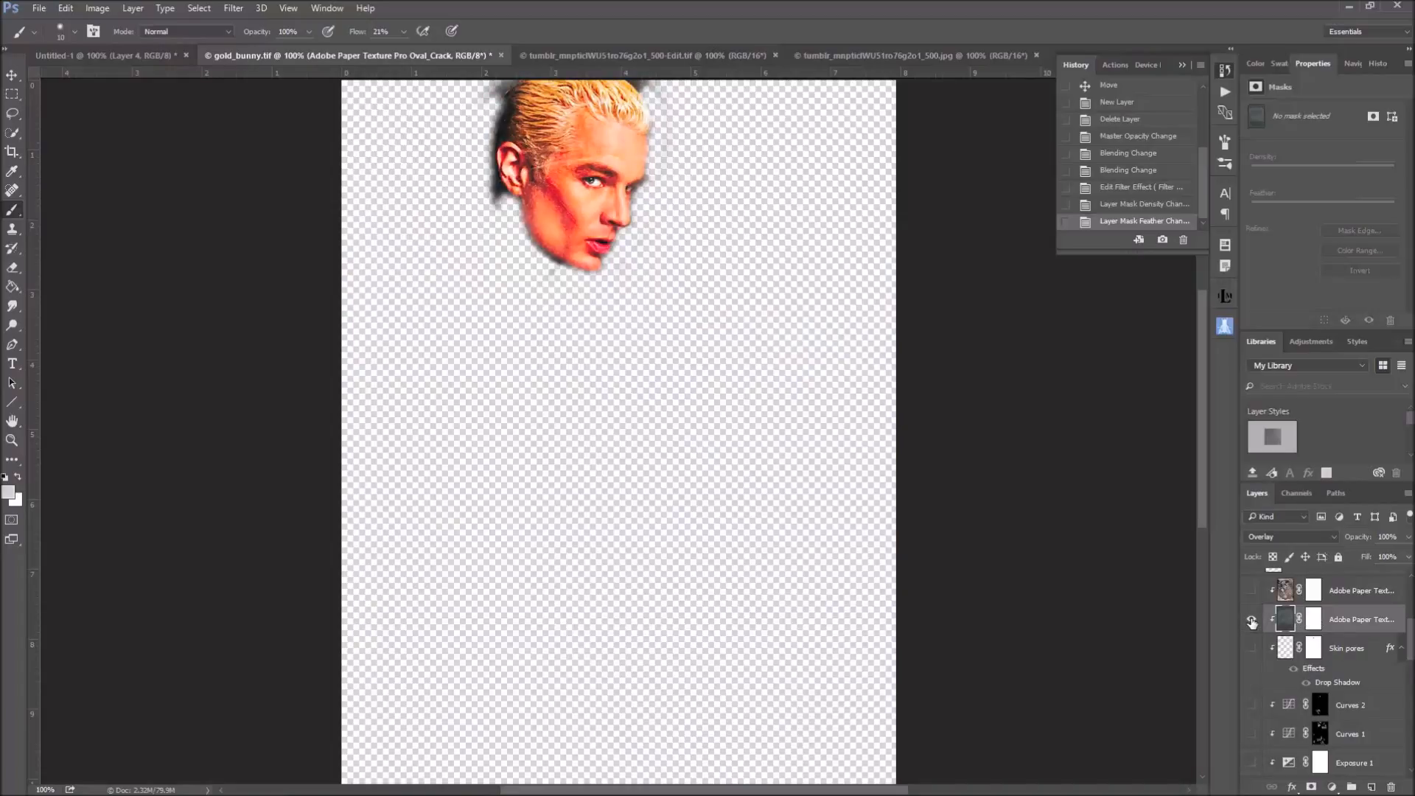
alt+click(1252, 621)
alt+click(1252, 621)
alt+click(1252, 621)
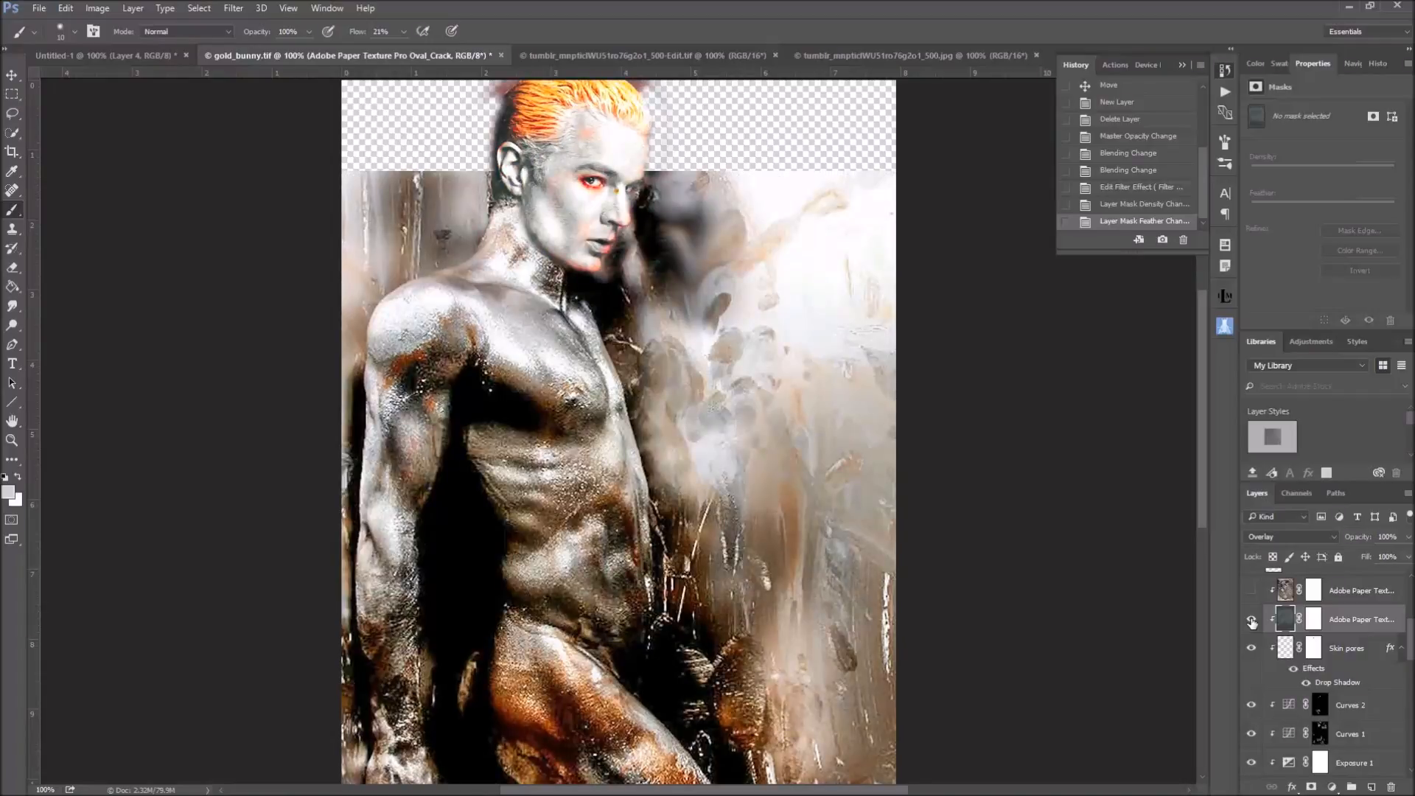
Try the Normal blend mode on the Oval_Crack texture layer, and step back in history to Overlay
click(1297, 535)
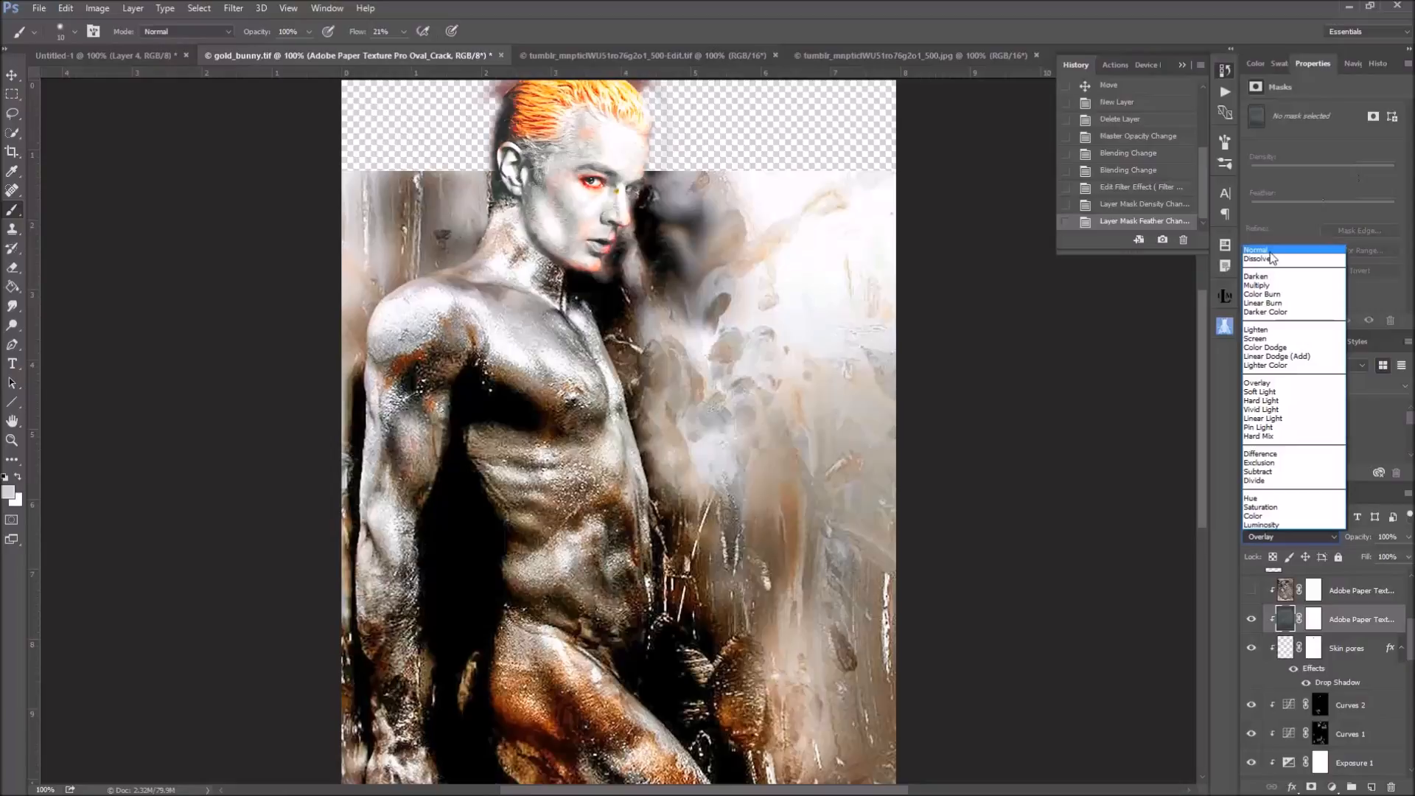
click(1270, 252)
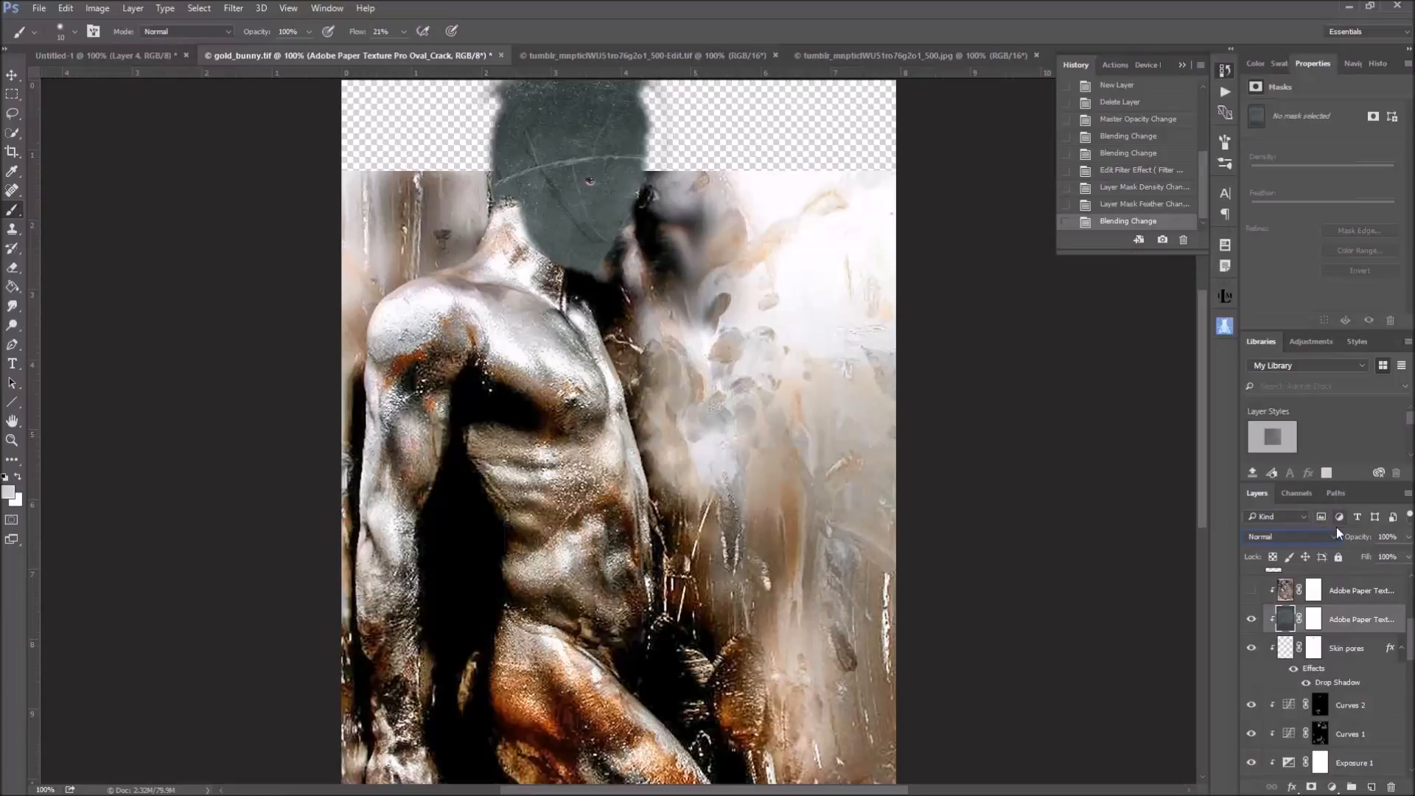
click(1142, 206)
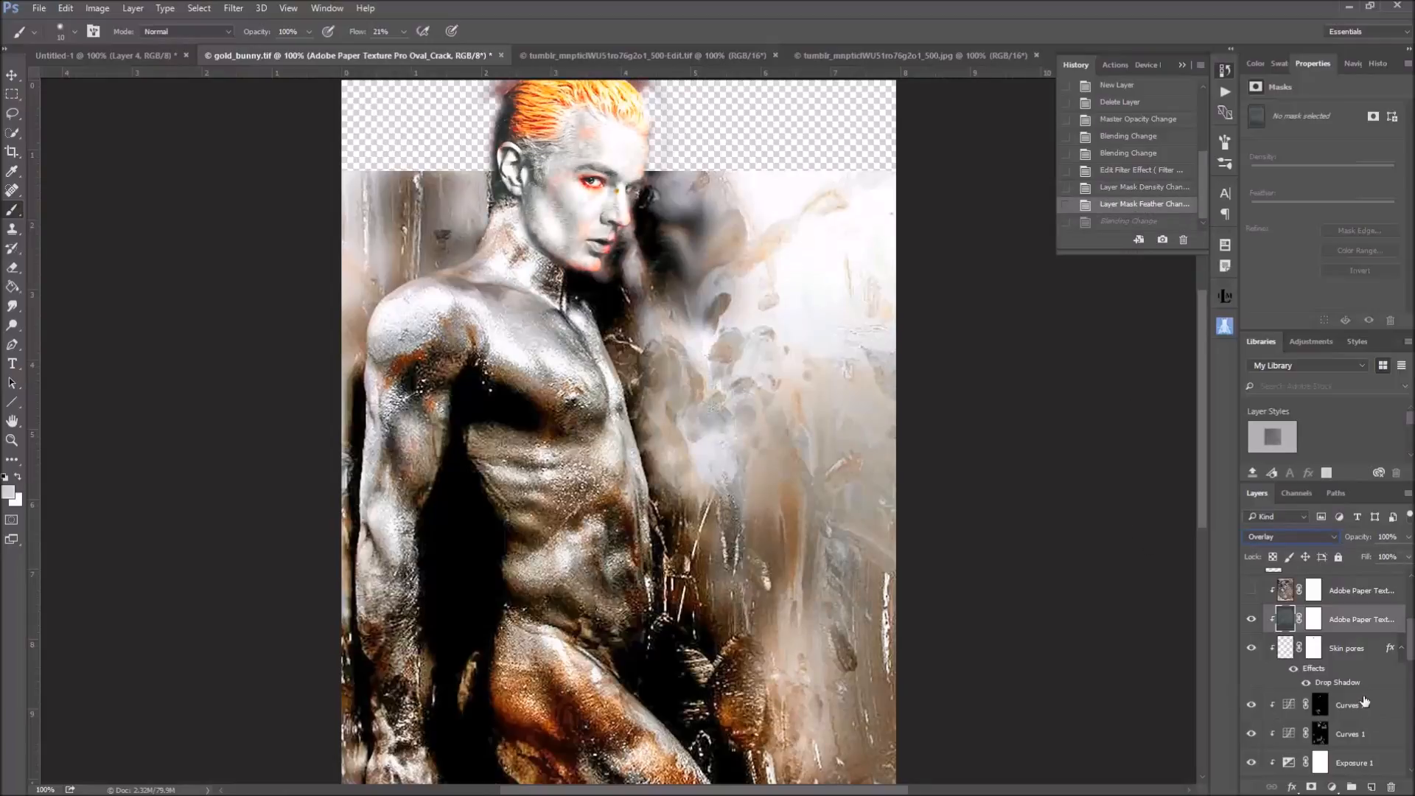
Show and select the Adobe Paper Texture Pro SP010 layer, isolate its effect on the face, and bring back the other layers
click(1250, 591)
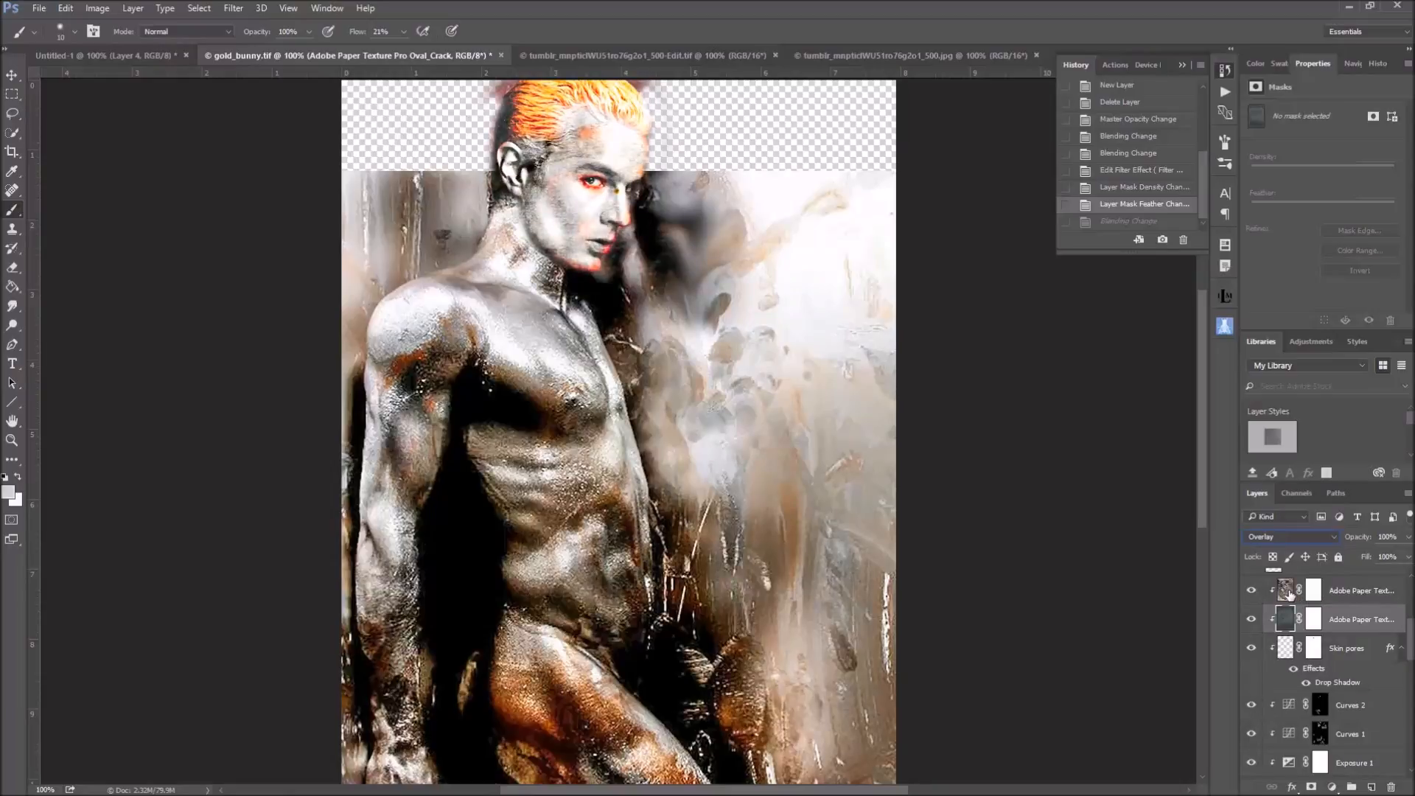
click(1286, 590)
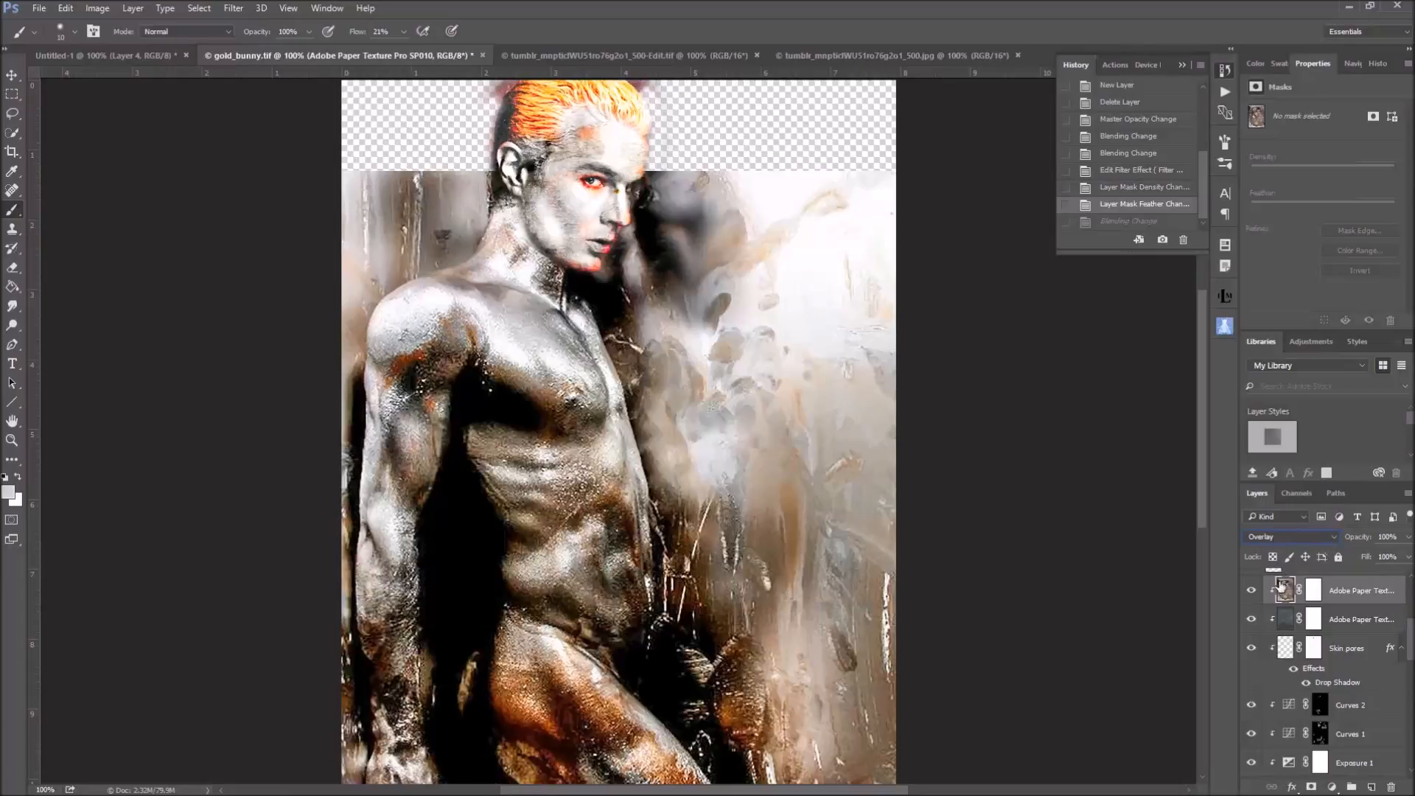
alt+click(1251, 593)
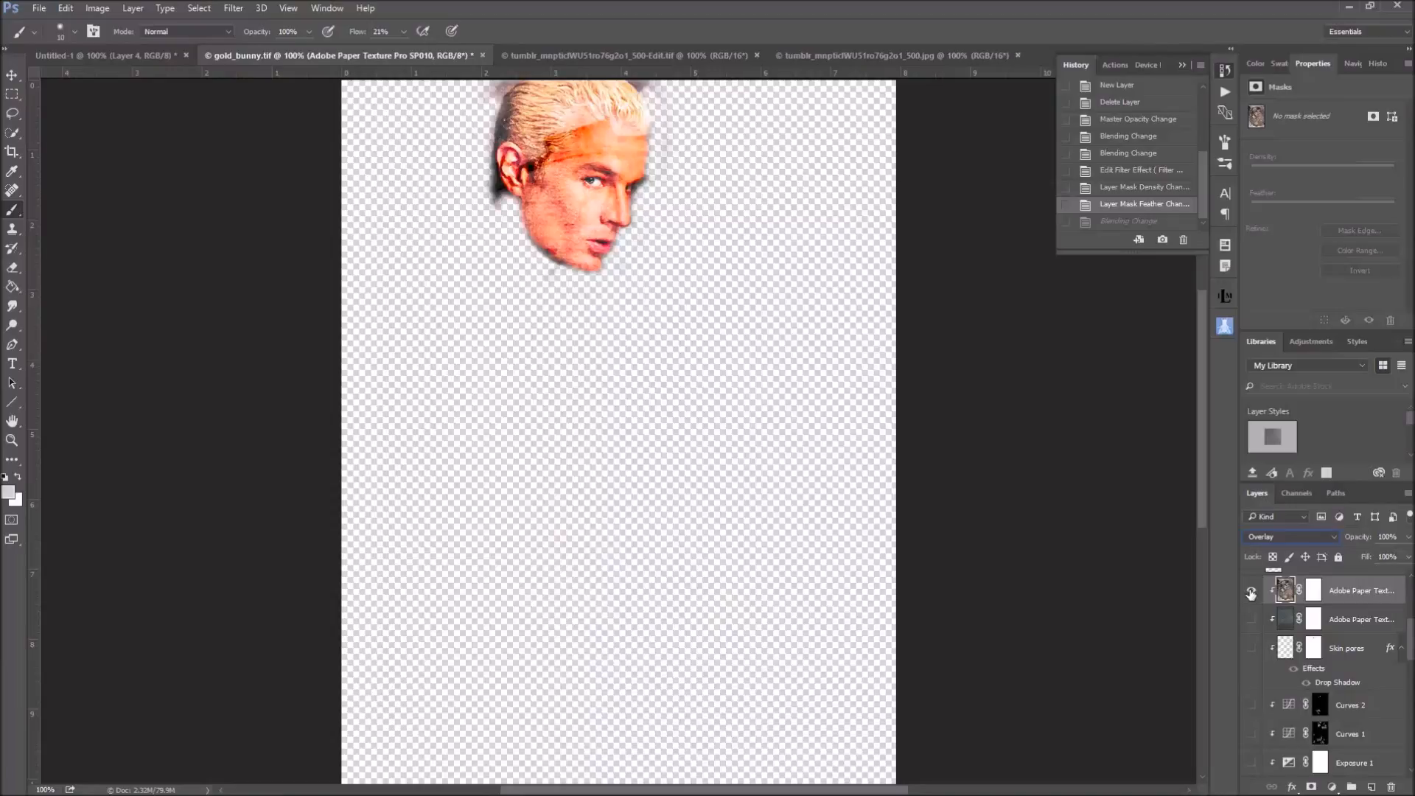
alt+click(1250, 592)
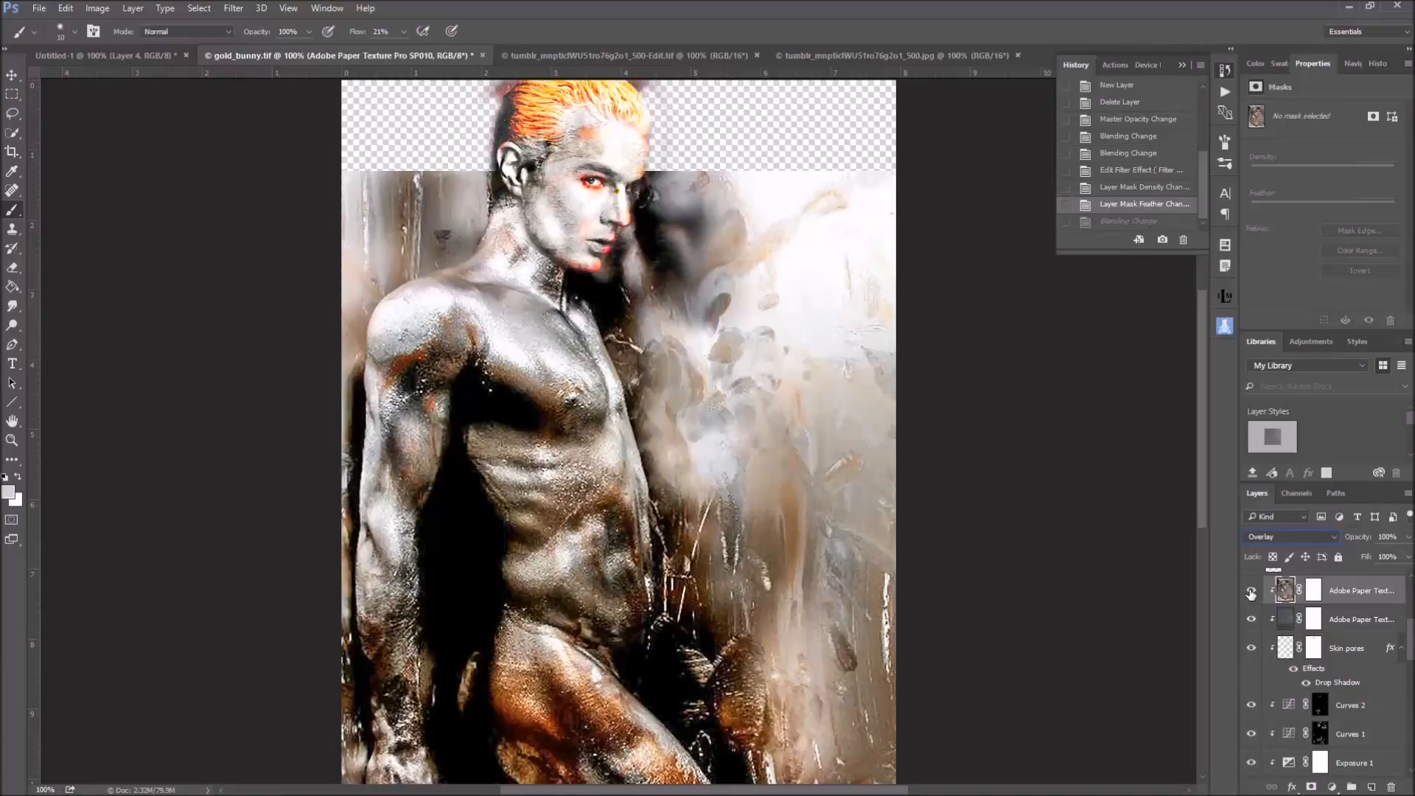
Try the Normal blend mode on the SP010 texture layer, and set it back to Overlay
click(1334, 538)
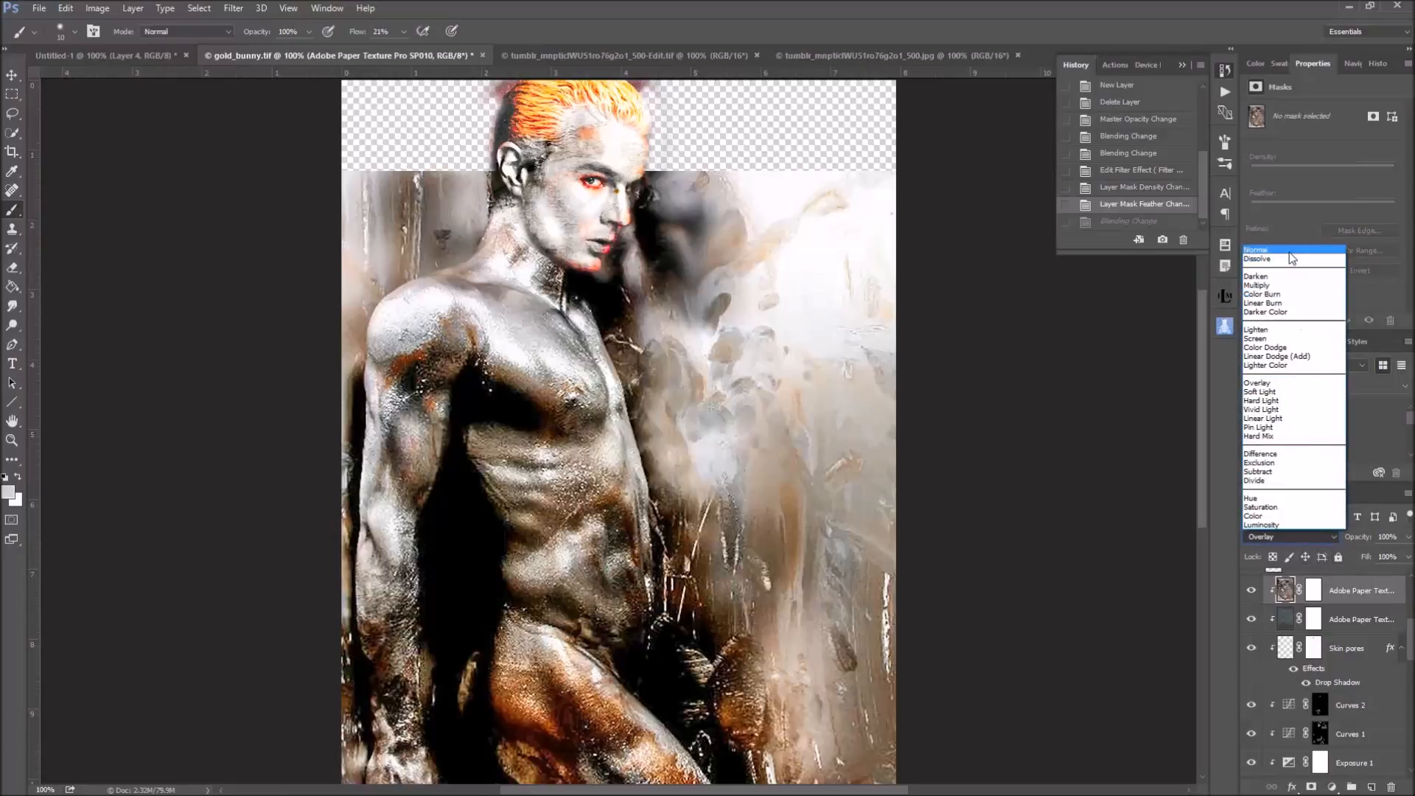
click(1290, 251)
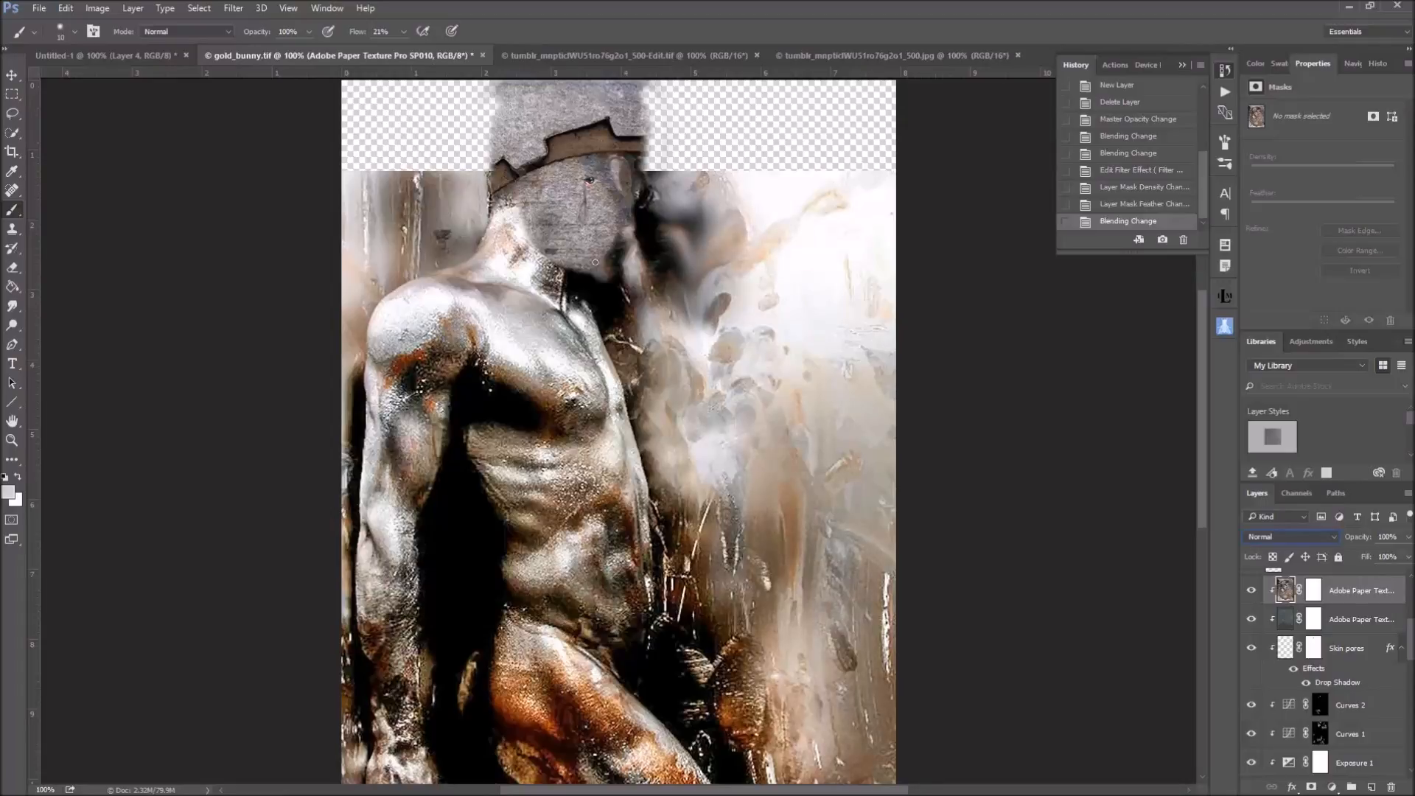
click(1310, 538)
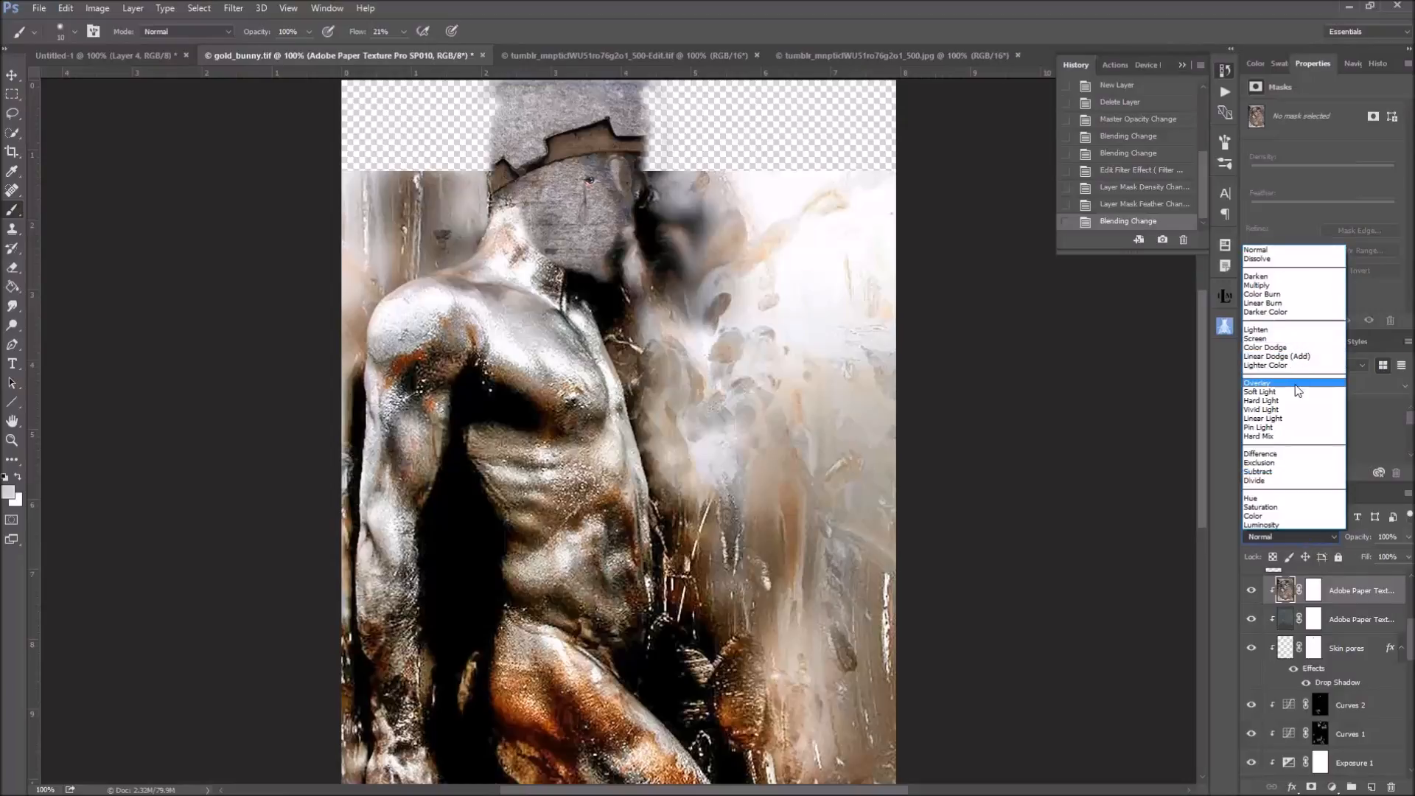
click(1296, 384)
Show and select the Clone forehead layer, and activate the Clone Stamp tool
scroll(1355, 597, up, 2)
scroll(1354, 597, up, 1)
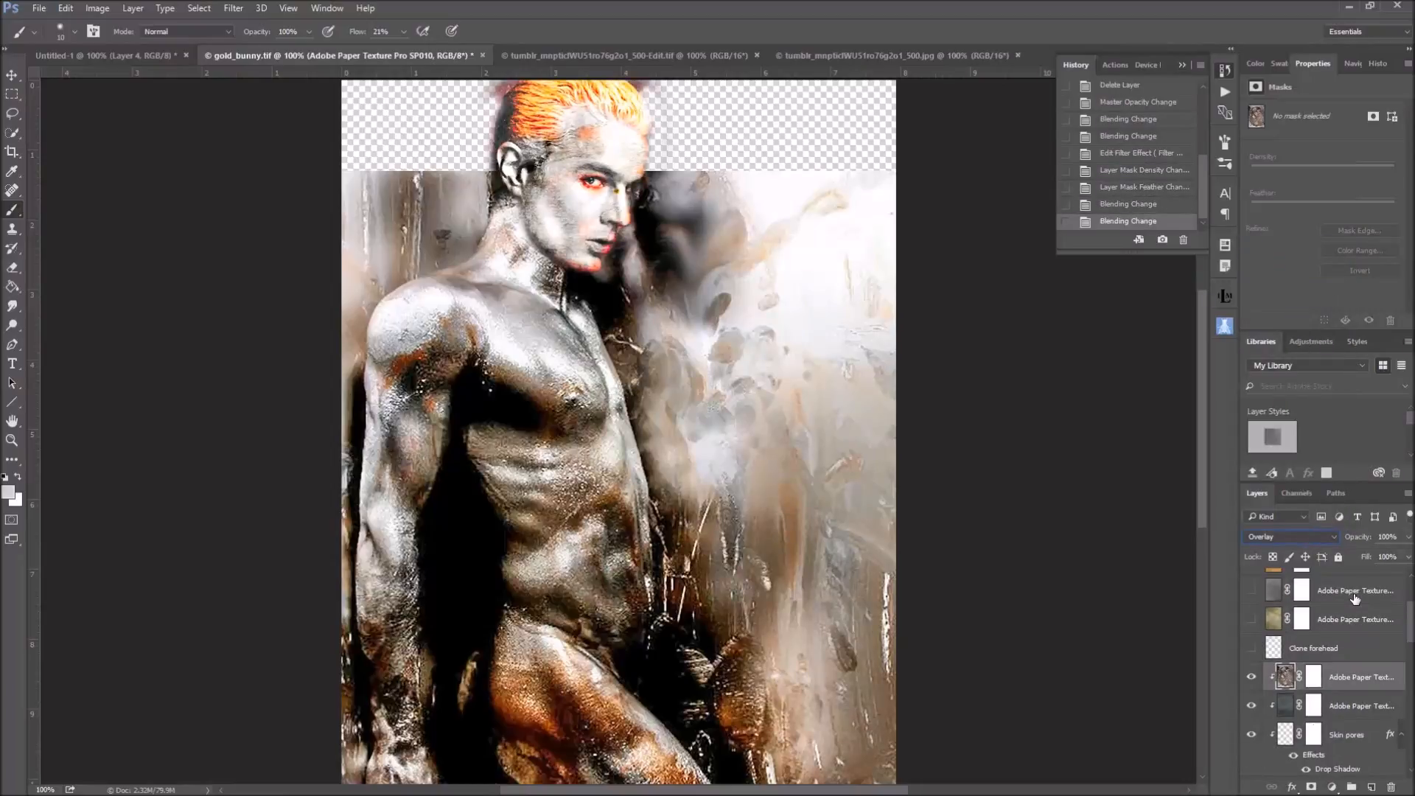
click(1252, 649)
click(1277, 650)
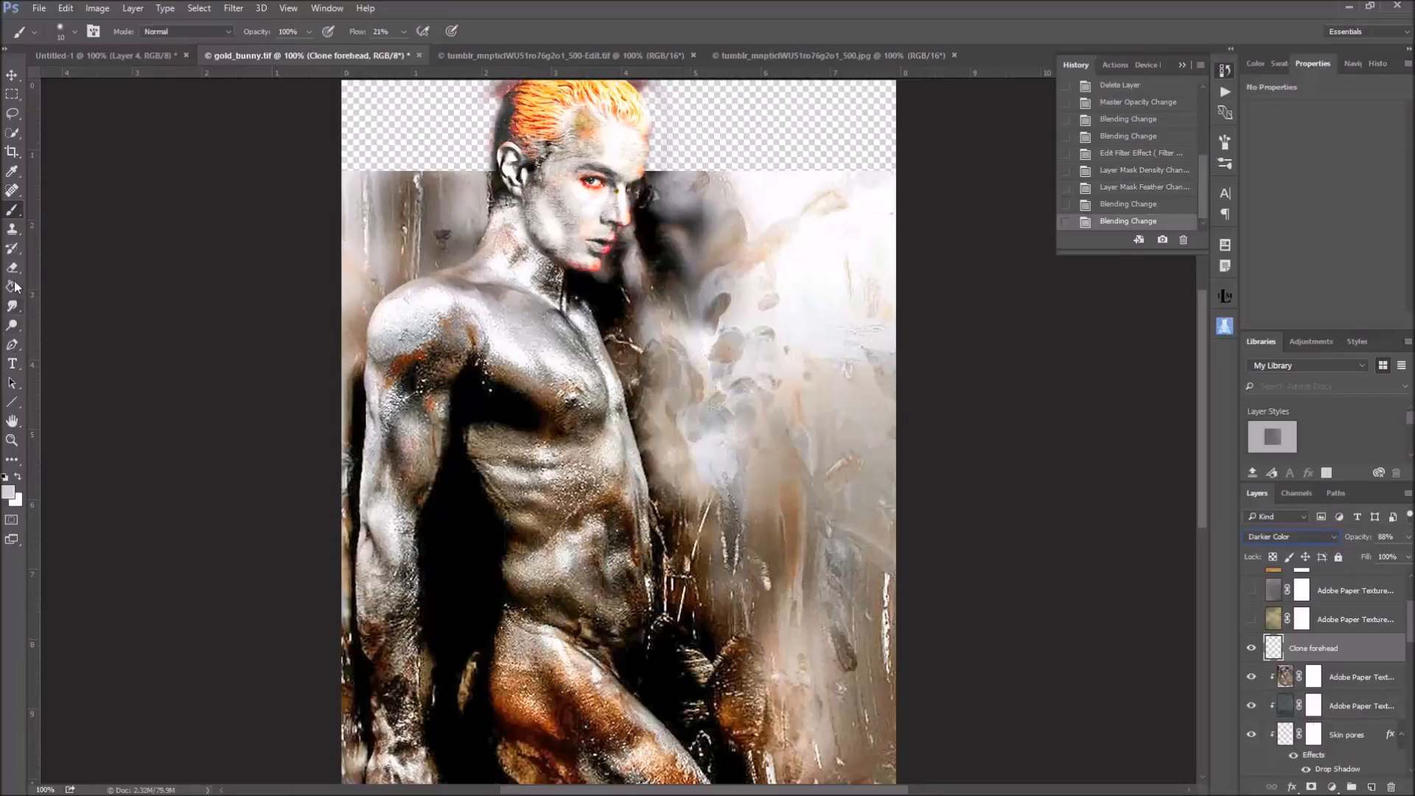
click(15, 231)
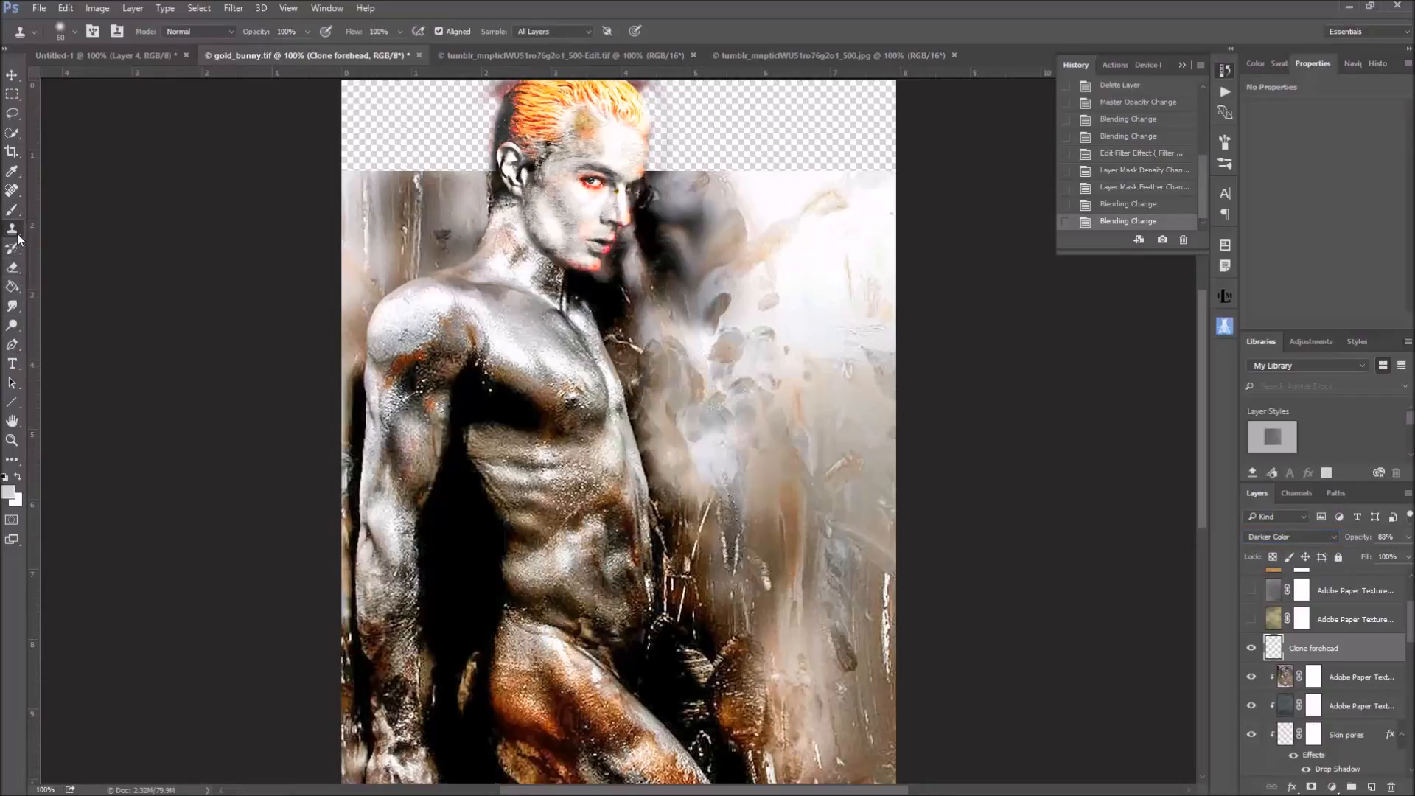
Compare the forehead with the Clone forehead layer hidden and shown
click(1253, 649)
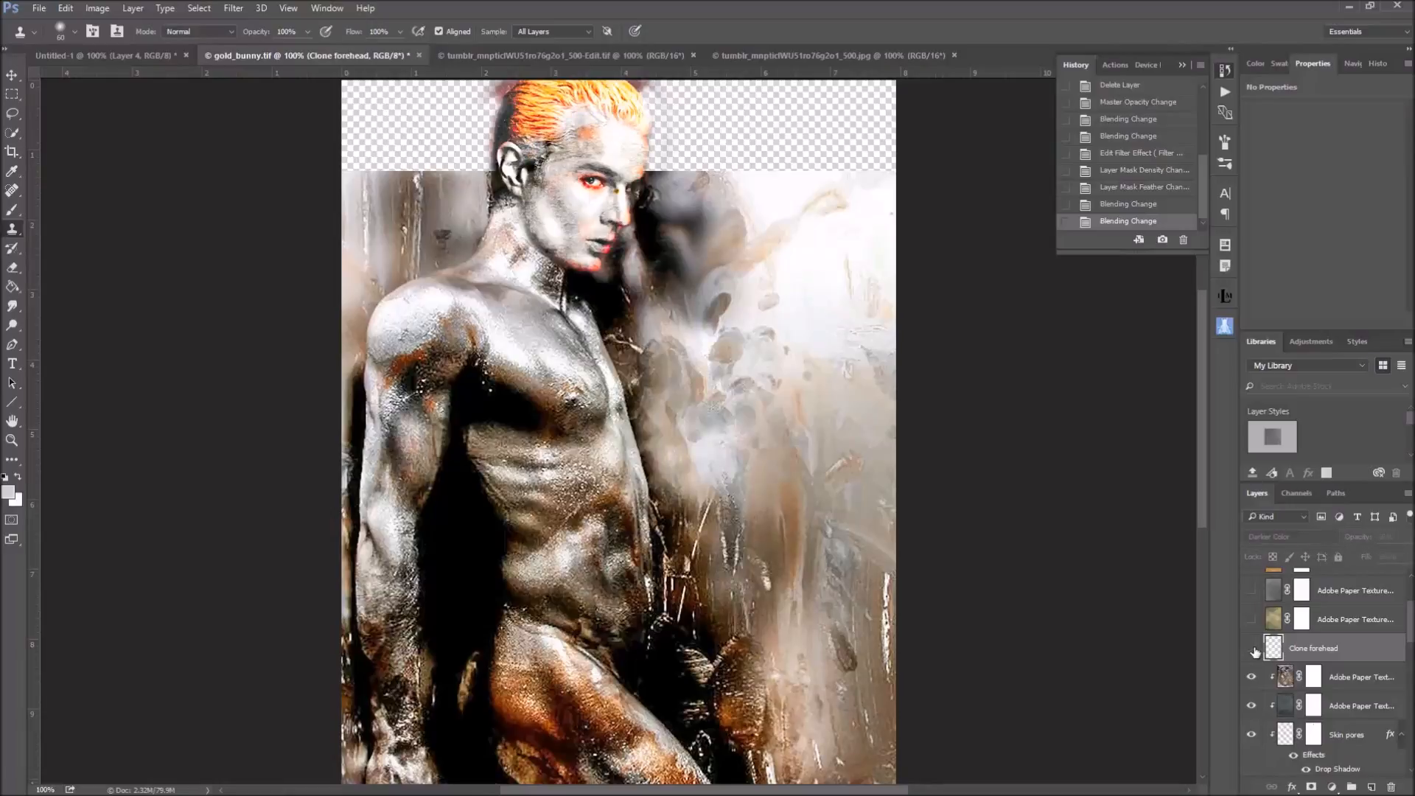
click(1253, 649)
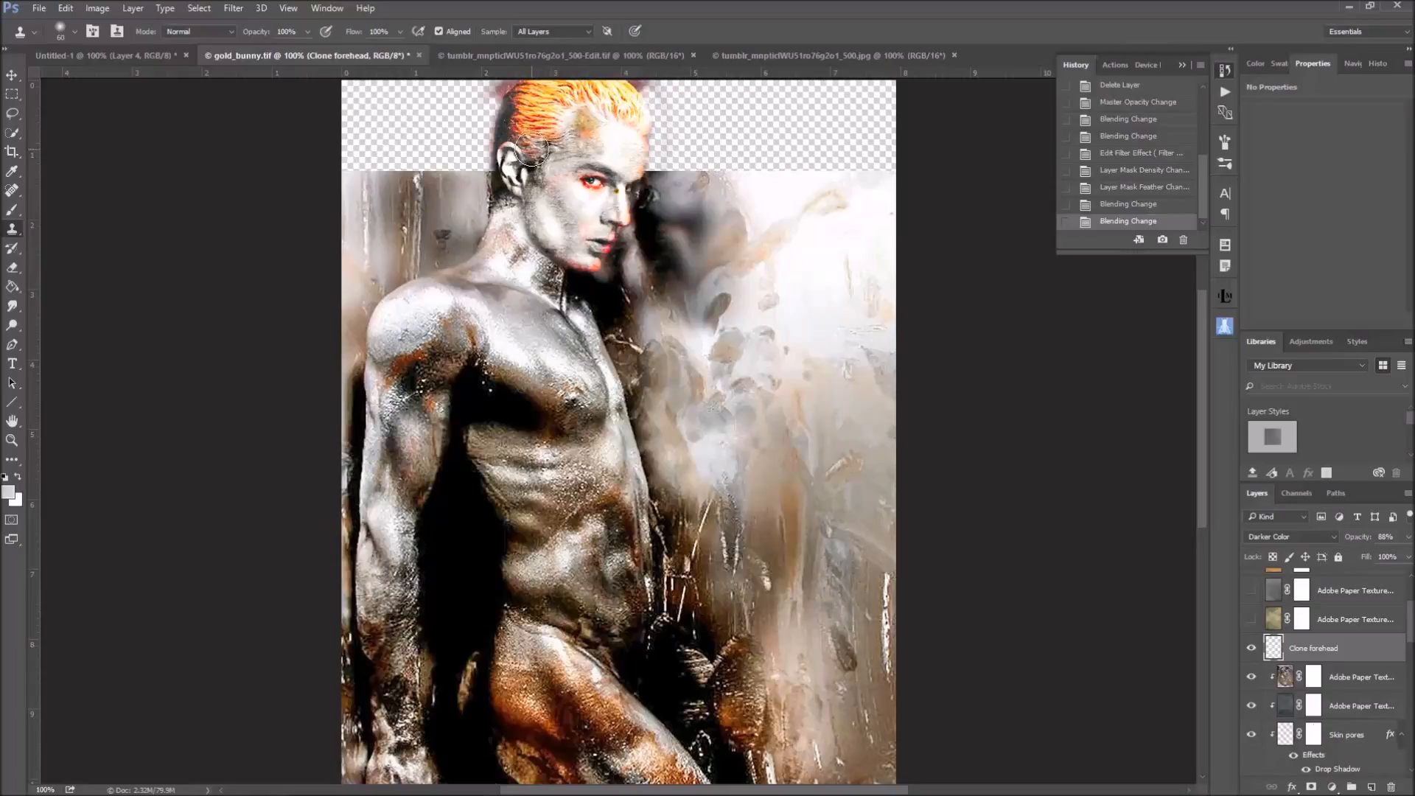
click(1253, 649)
click(1253, 649)
click(1252, 650)
click(1252, 649)
Show the Adobe Paper Texture layer directly above Clone forehead, and check the upper edge of the canvas
scroll(1369, 649, up, 3)
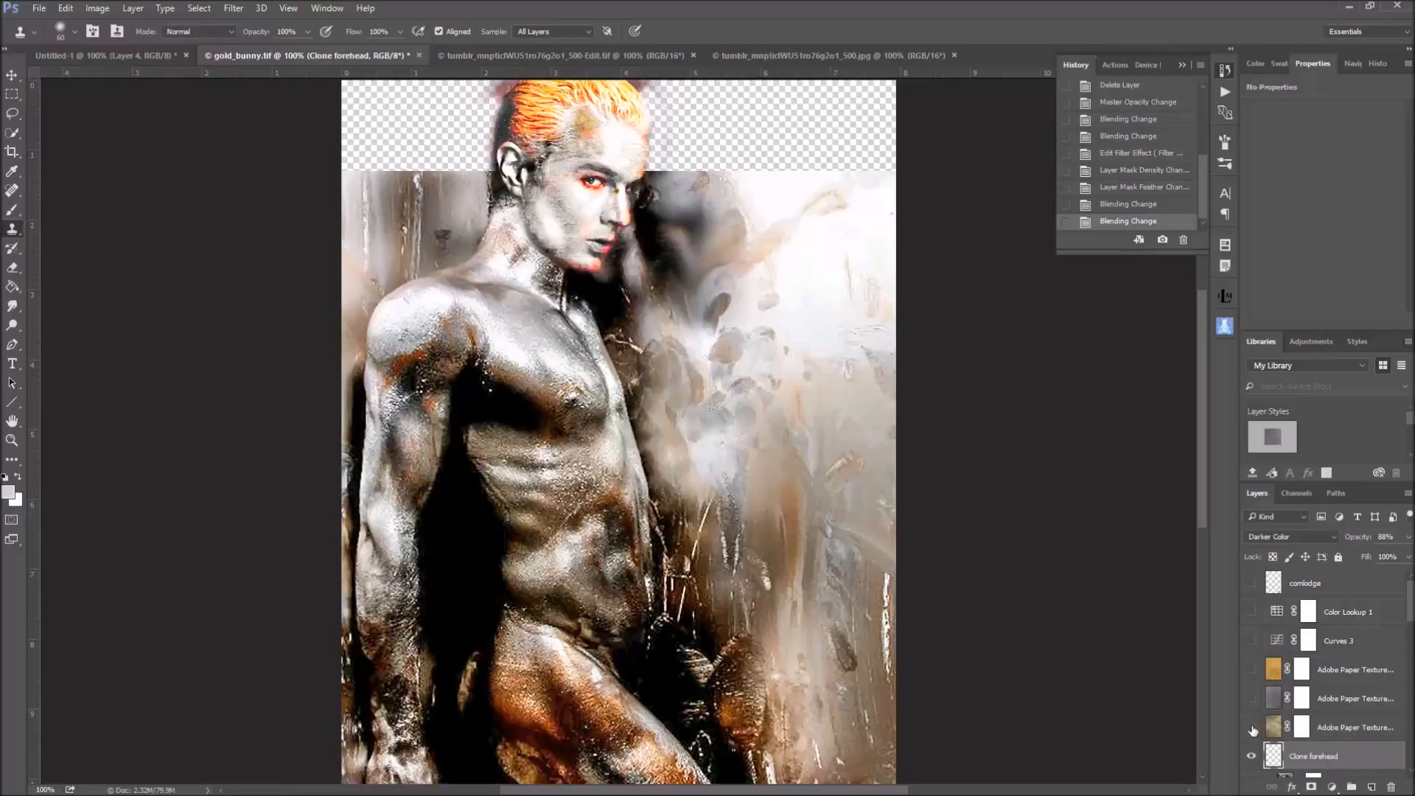
click(1251, 728)
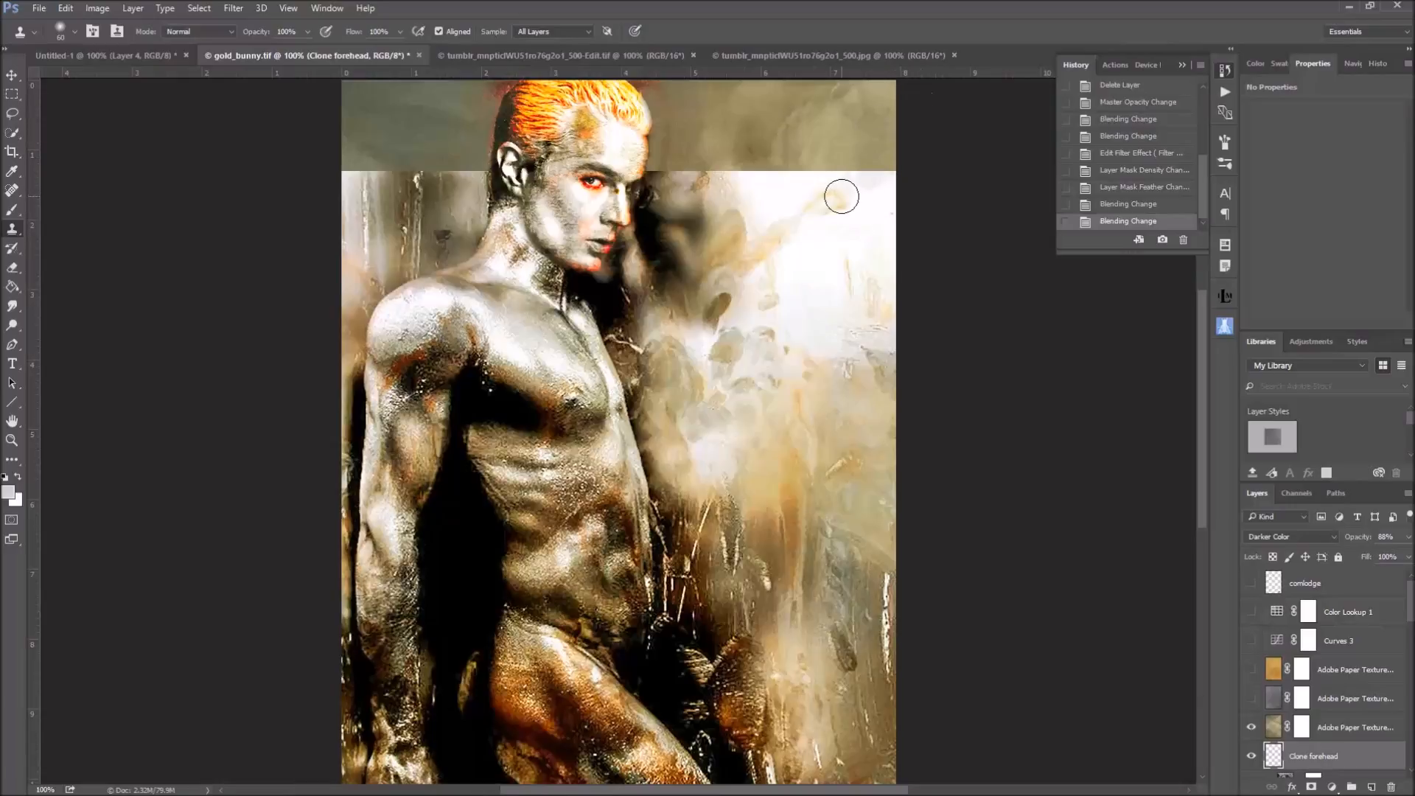
scroll(848, 225, up, 2)
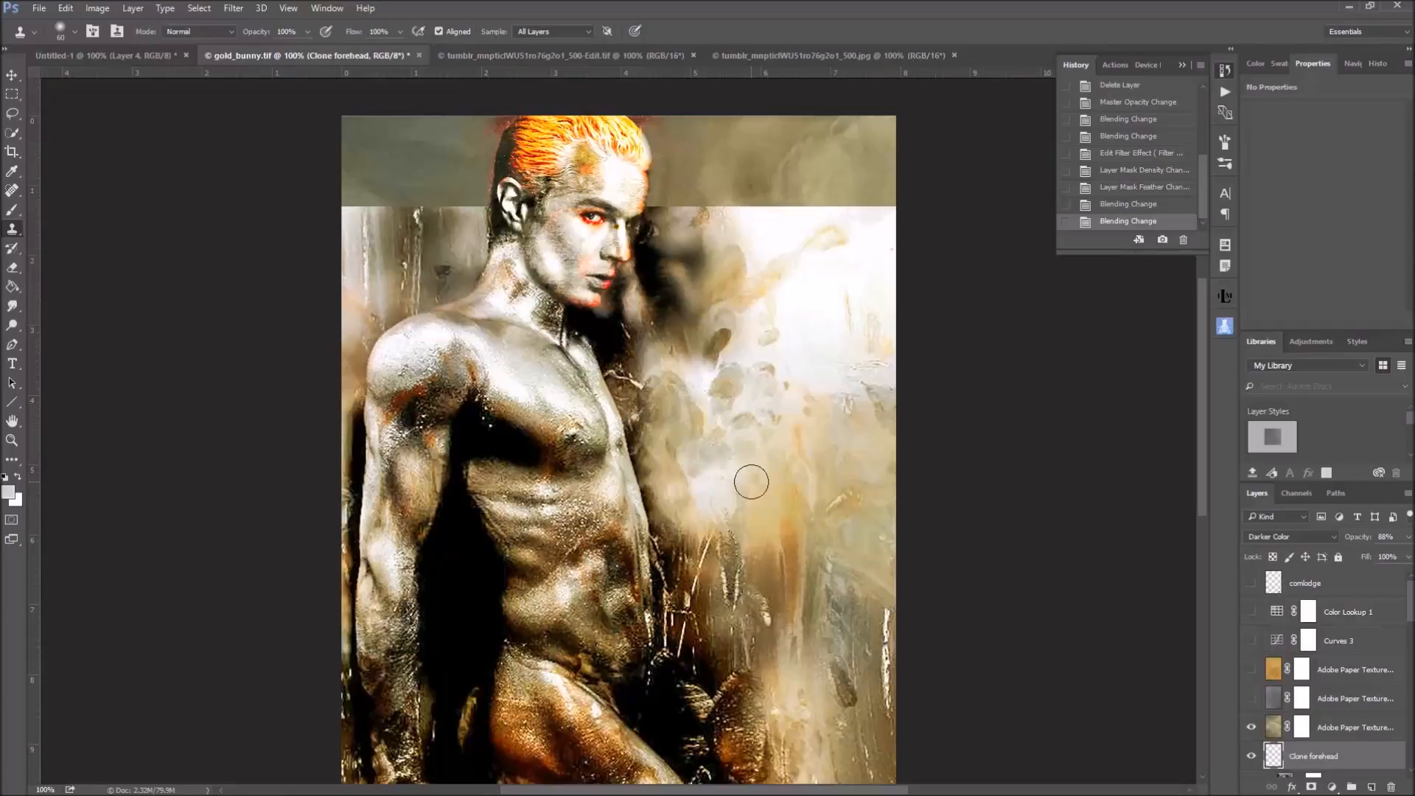
Start a crop of the canvas with the Unconstrained ratio and extend its upper edge to the top of the image
click(15, 153)
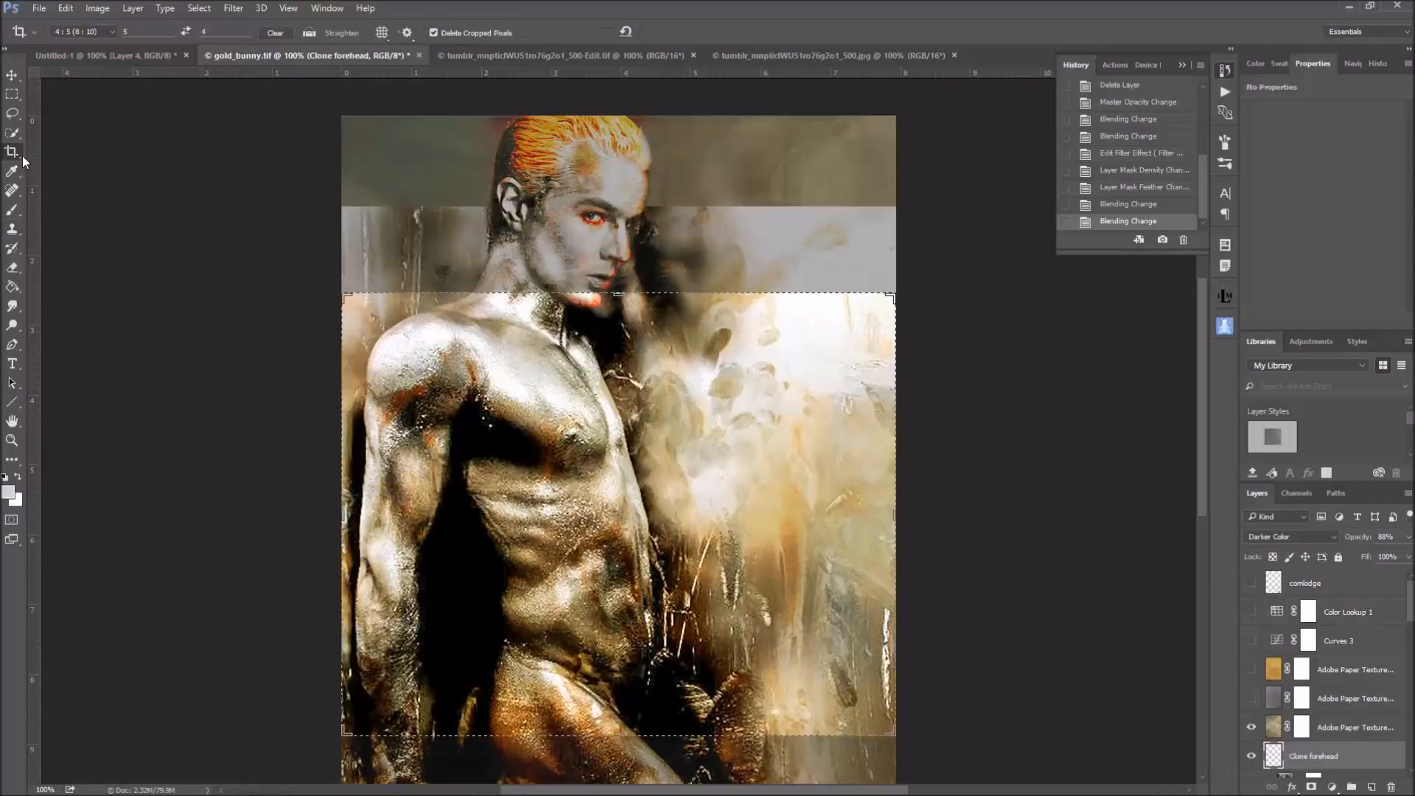
click(601, 442)
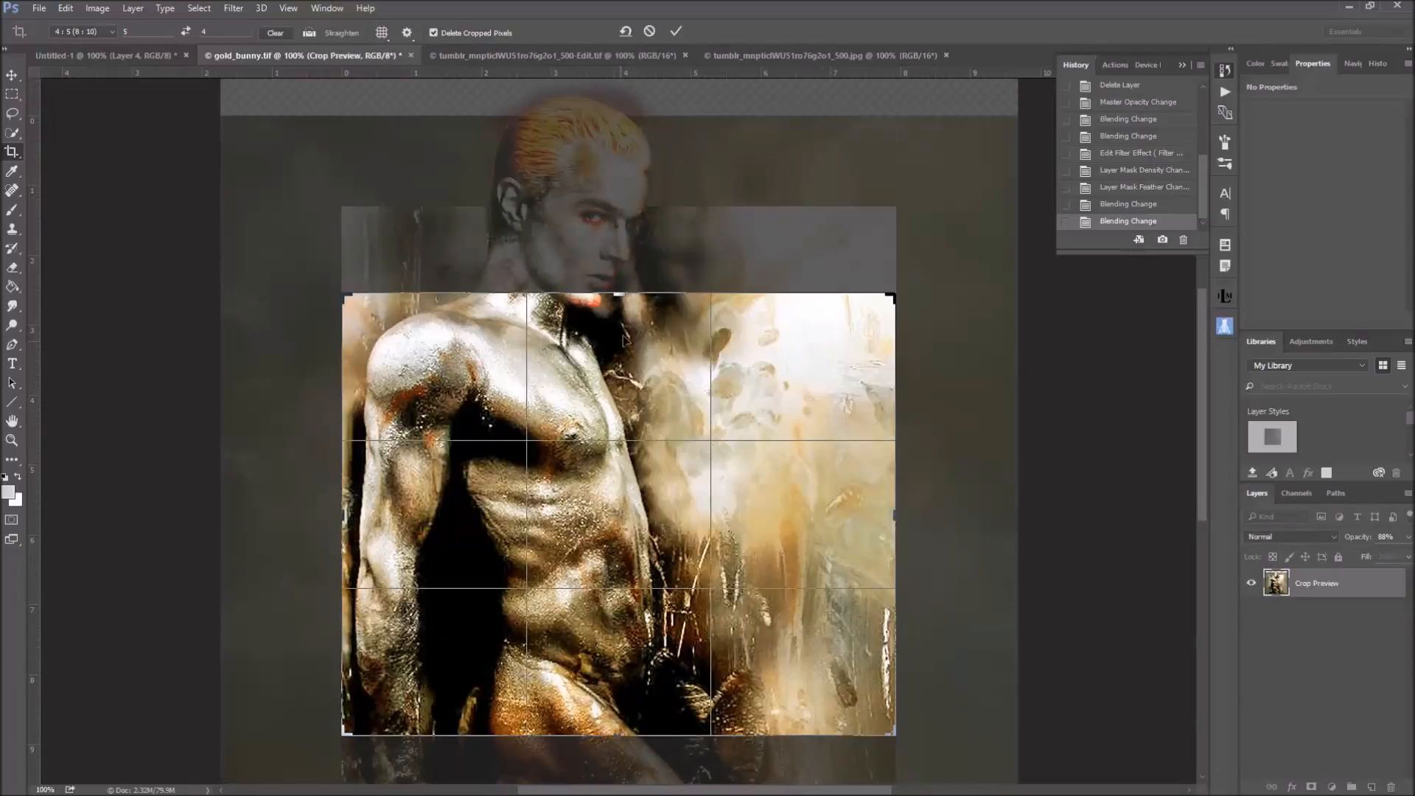
click(112, 33)
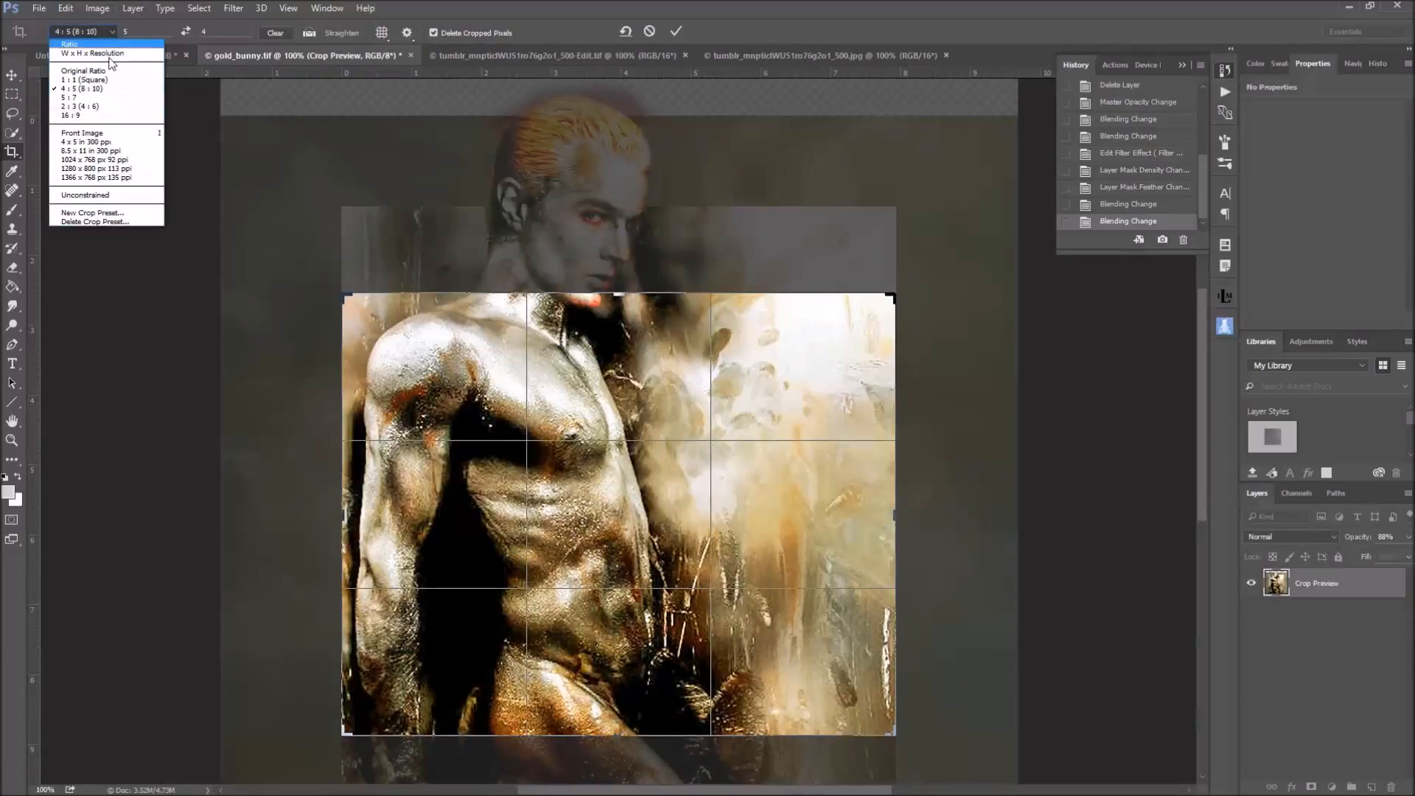
click(99, 193)
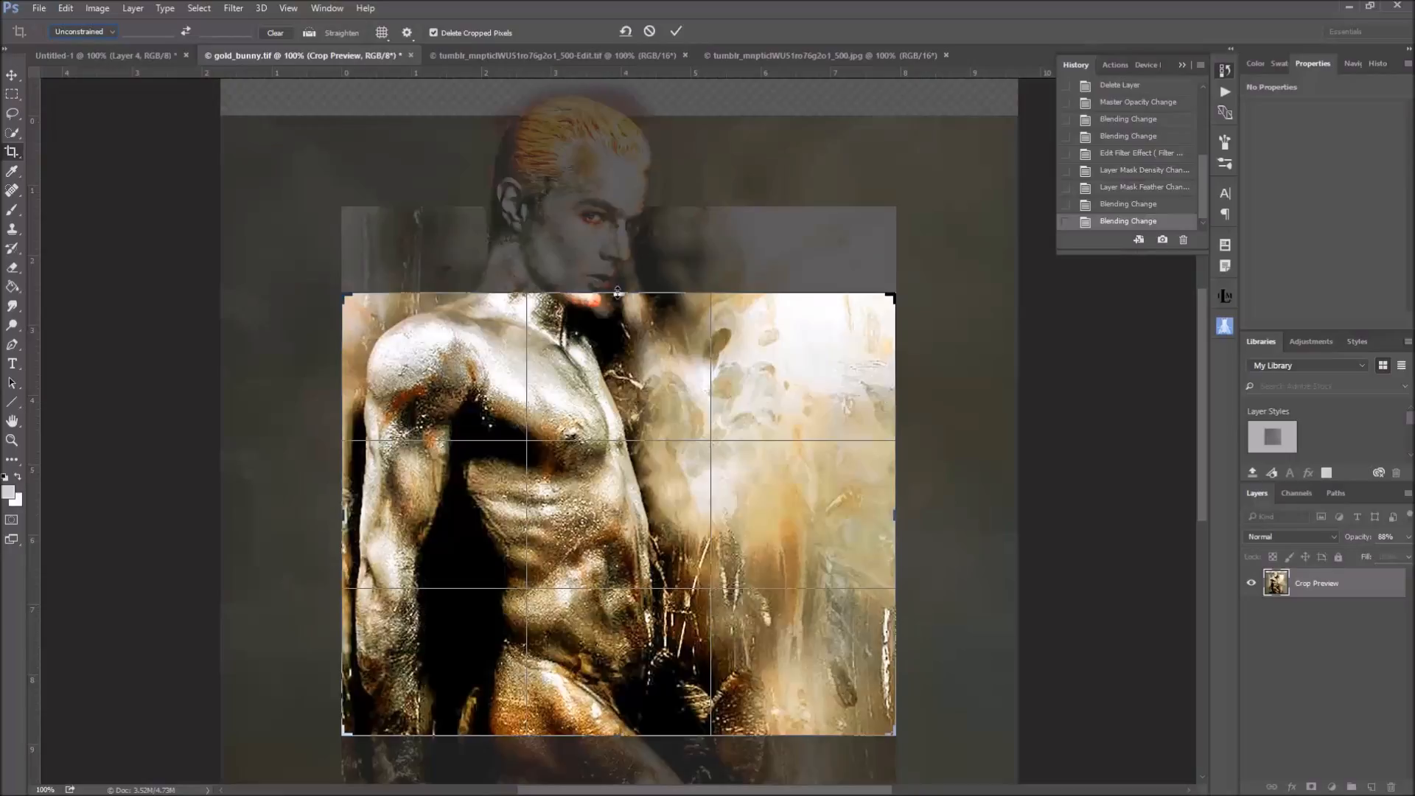
drag(617, 293, 622, 205)
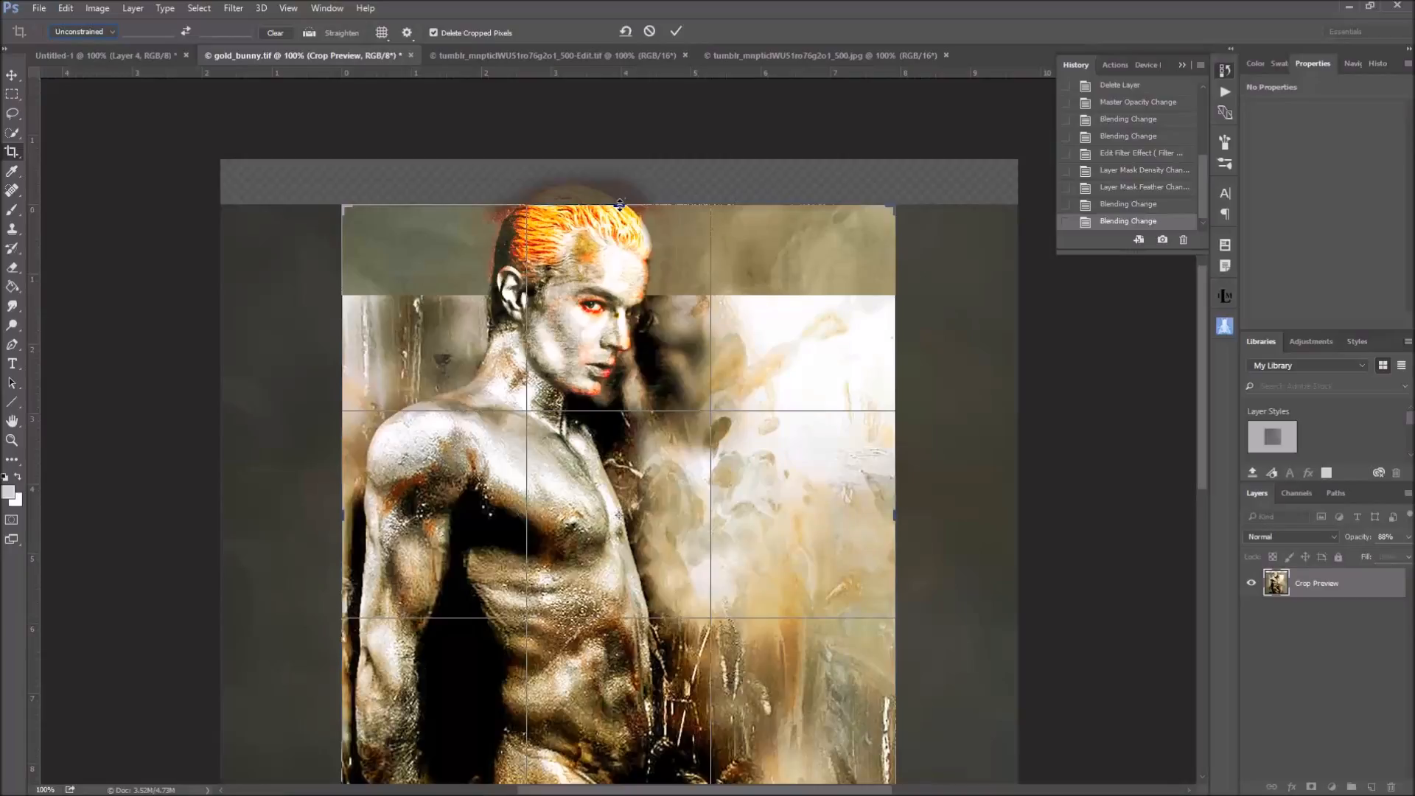
mouse_move(619, 205)
mouse_down()
mouse_move(621, 188)
mouse_move(621, 206)
mouse_up()
Turn off Delete Cropped Pixels, extend the crop's lower edge further down the image, and cancel the crop
mouse_move(1204, 463)
mouse_down()
mouse_move(1201, 520)
mouse_move(1203, 465)
mouse_up()
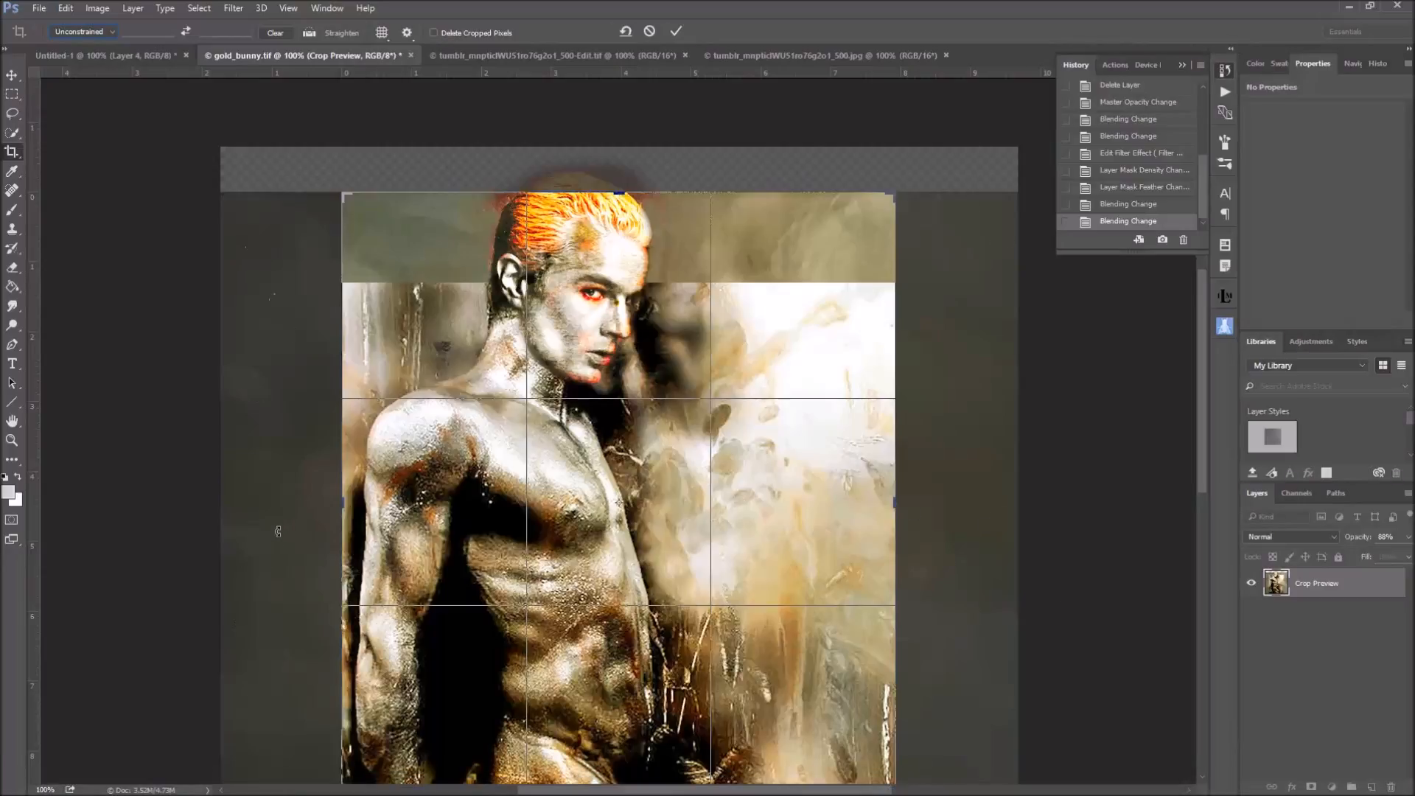
drag(1199, 466, 1204, 507)
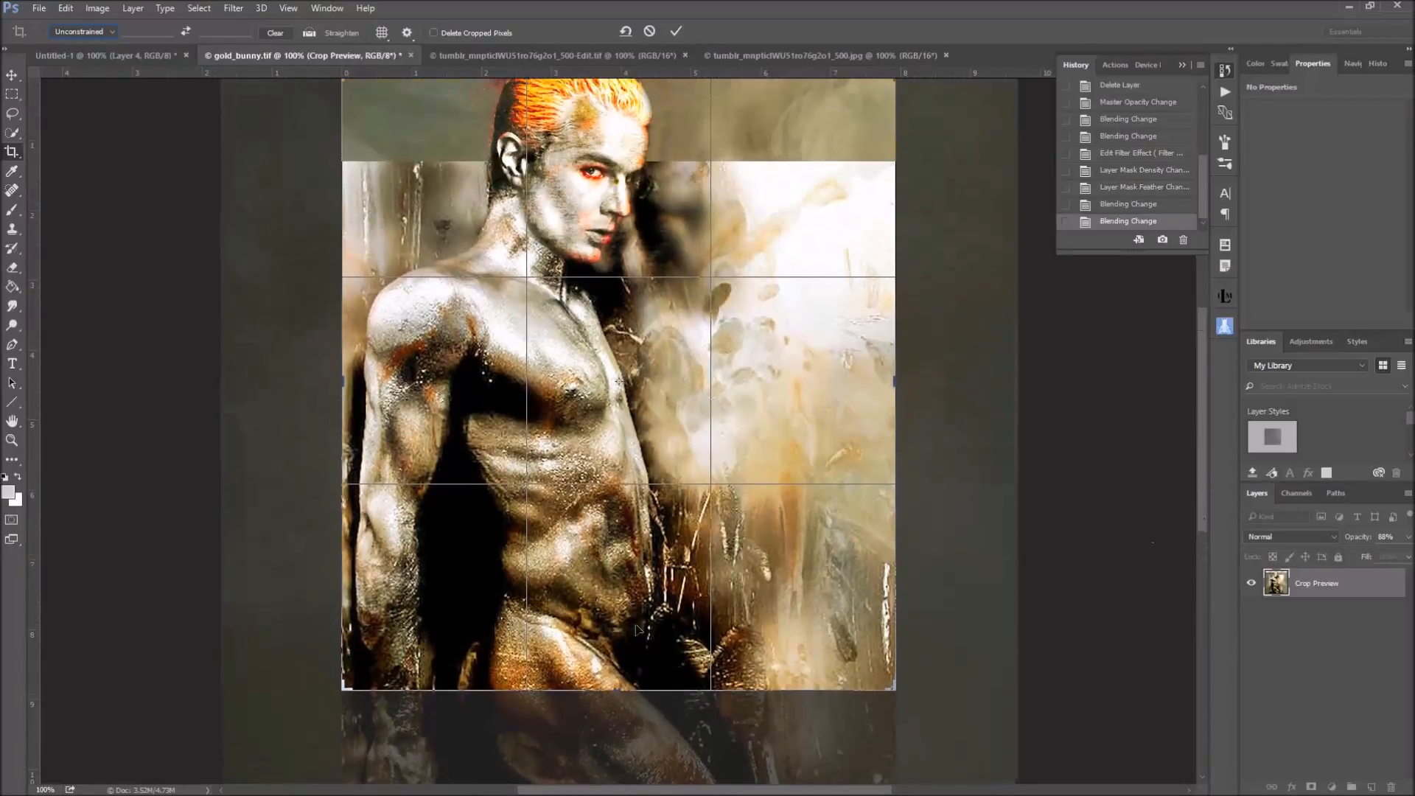
drag(1201, 507, 1205, 572)
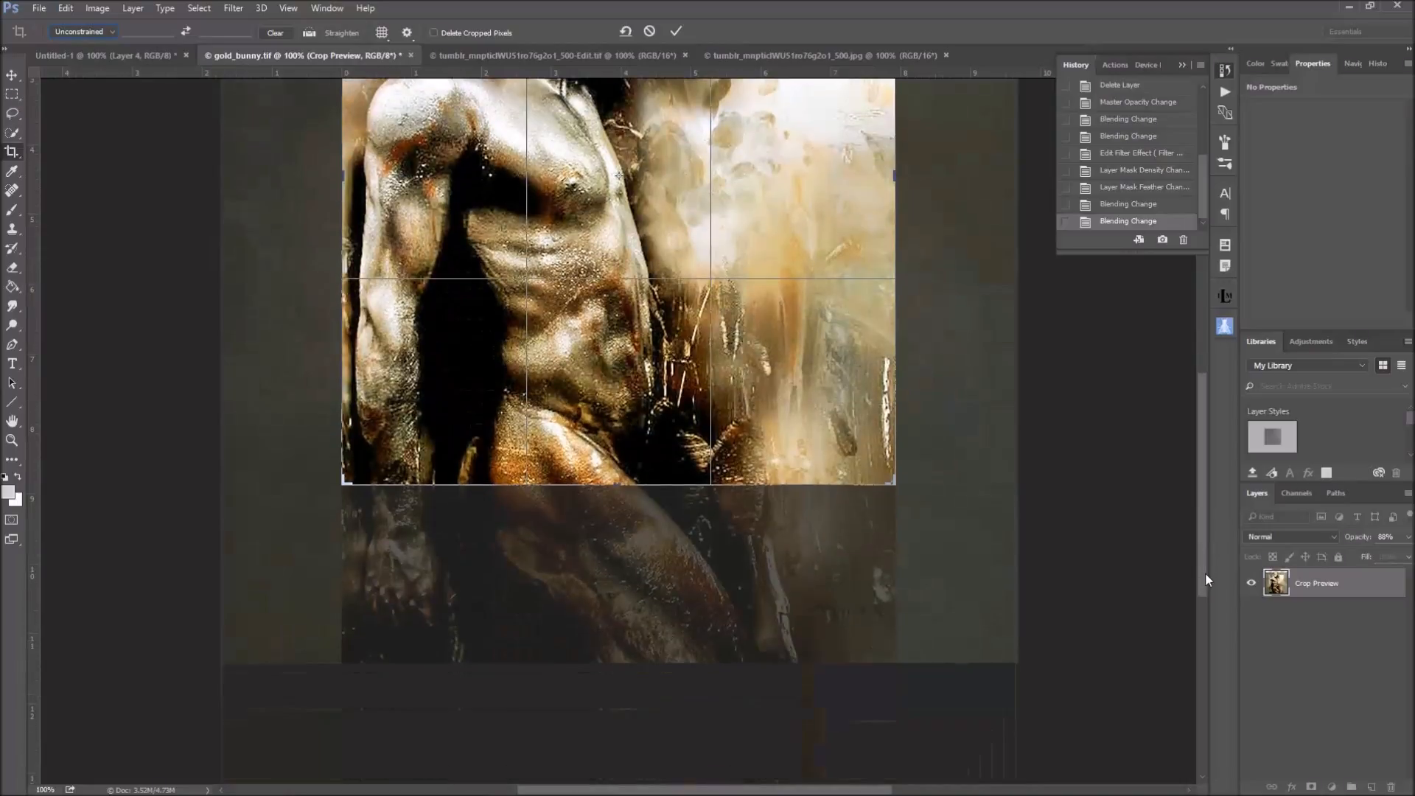
drag(622, 485, 625, 573)
drag(1200, 585, 1204, 439)
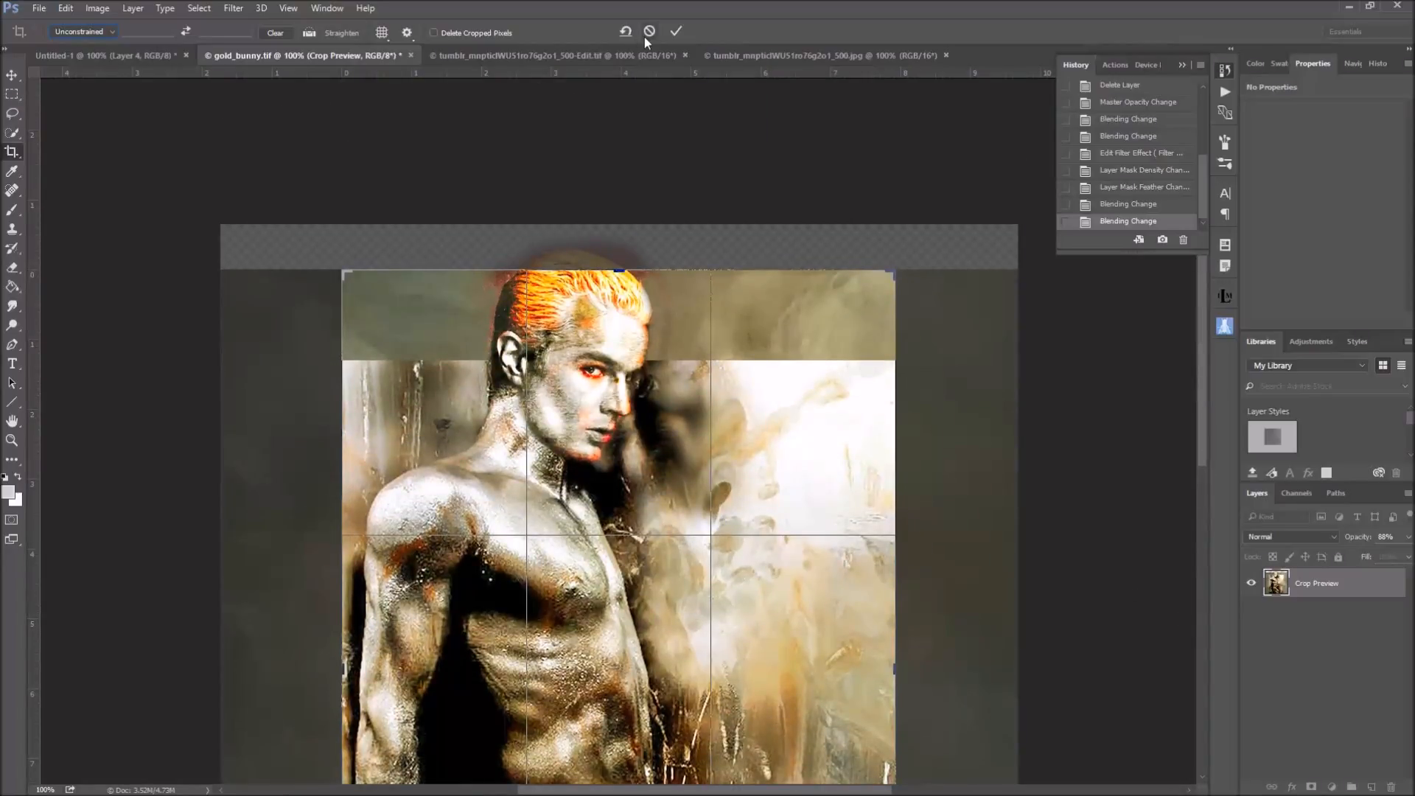
click(654, 33)
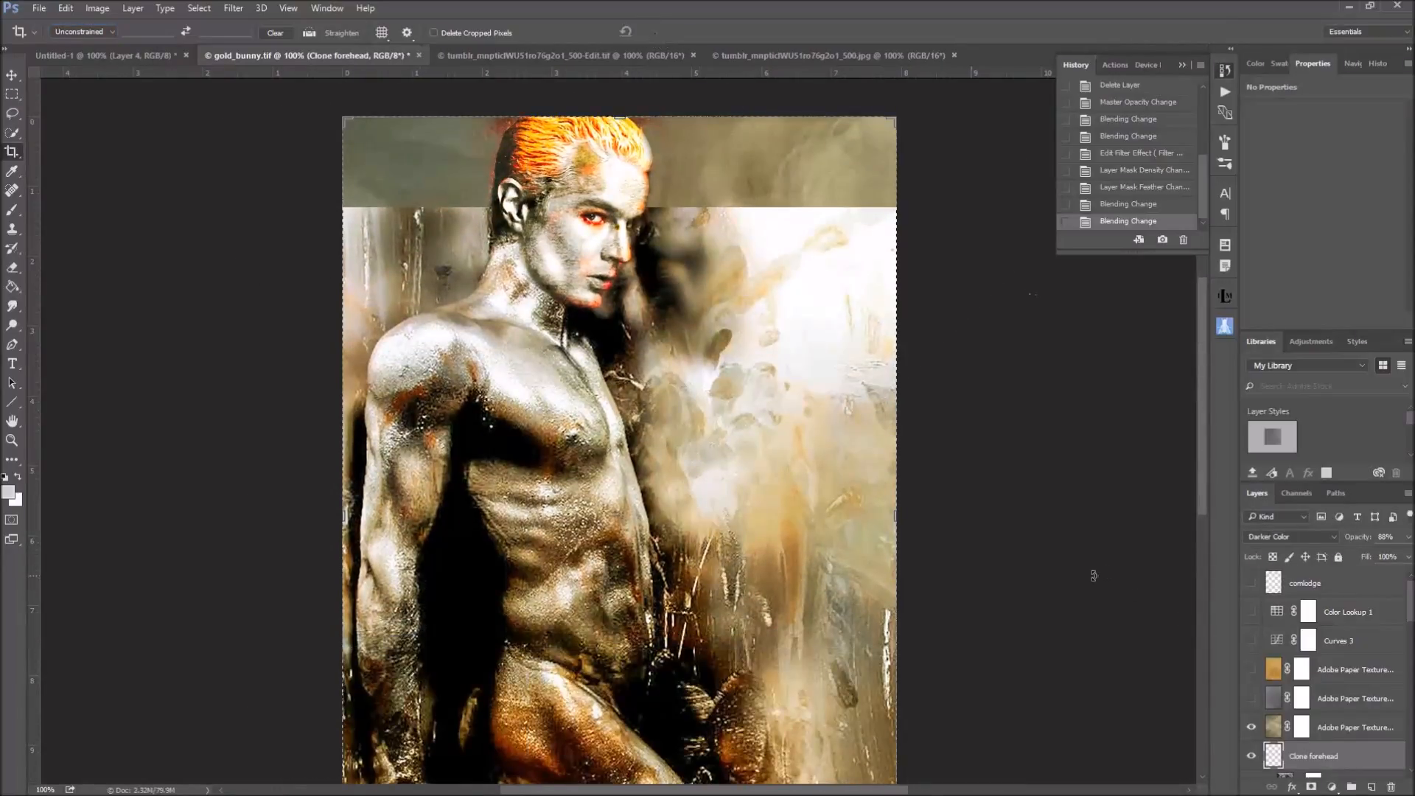
Activate the Move tool, select the Nuriel_Clouds texture layer, and view its texture and its layer mask in isolation
click(12, 76)
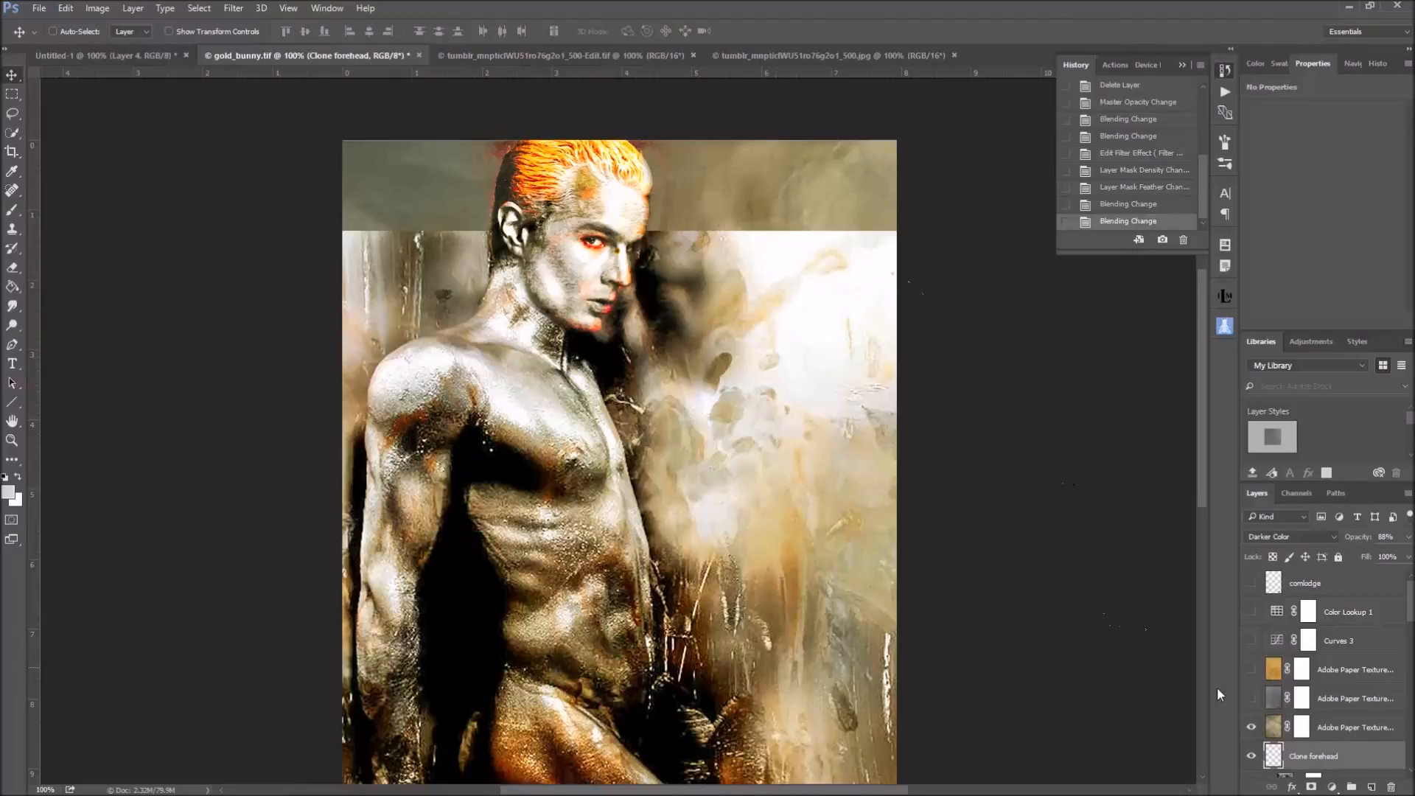
click(1283, 728)
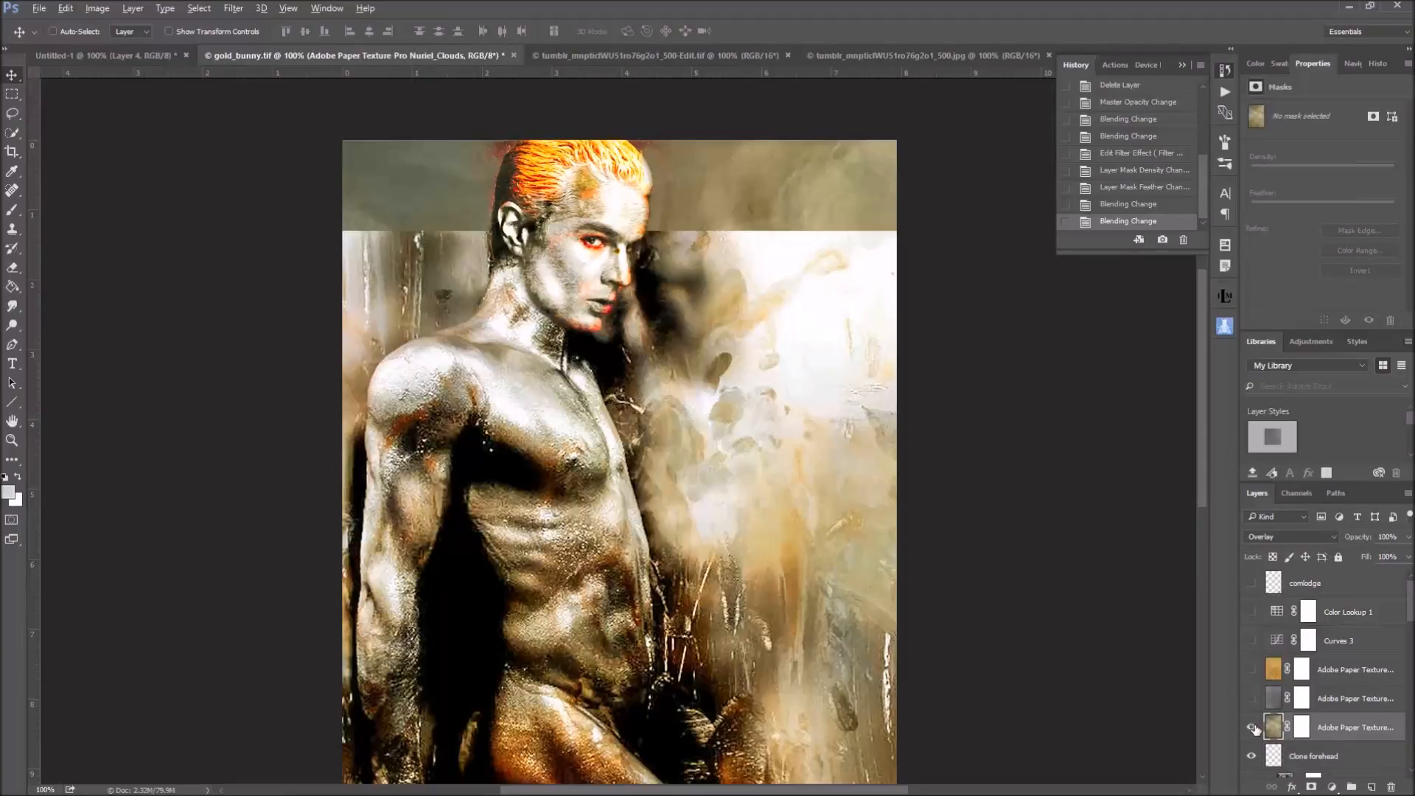
alt+click(1253, 728)
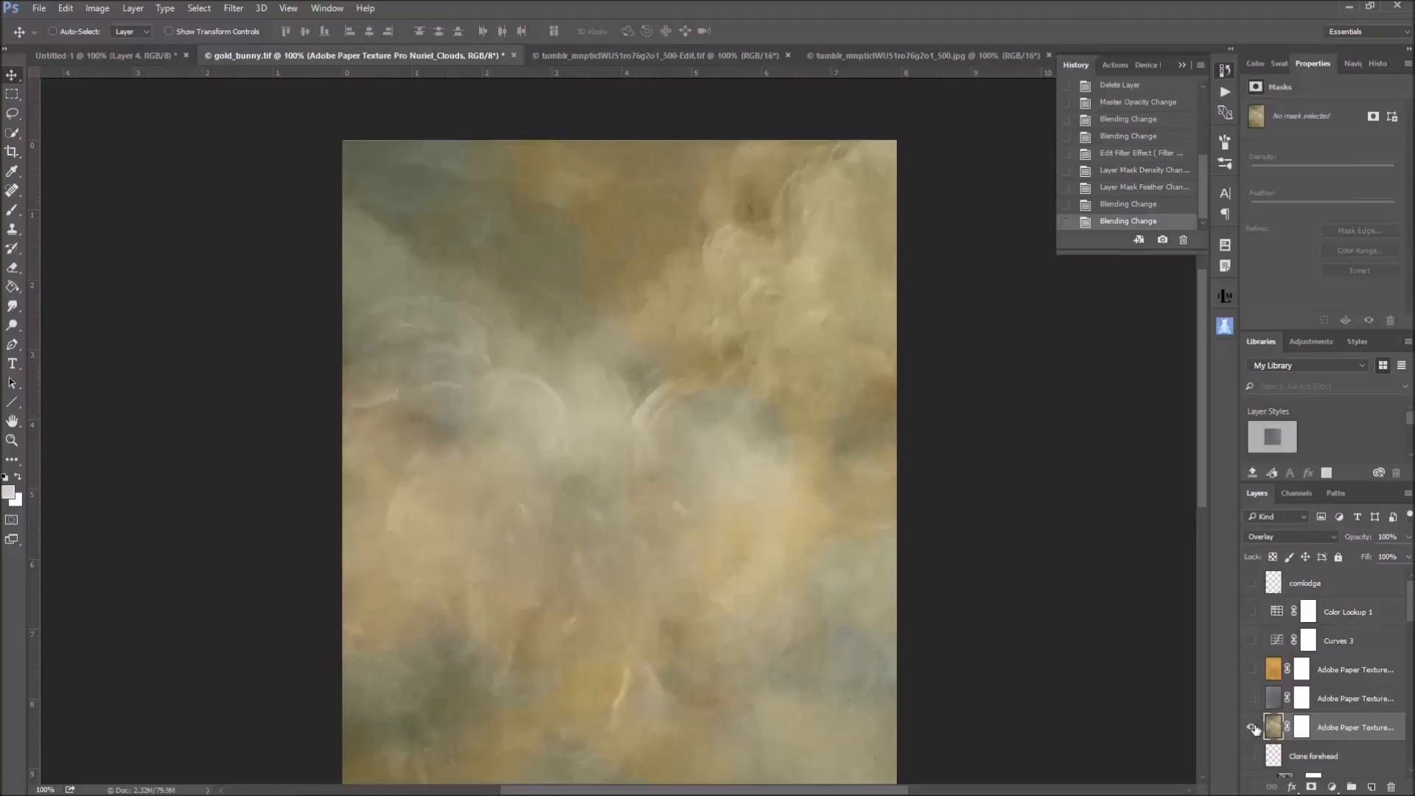
alt+click(1253, 728)
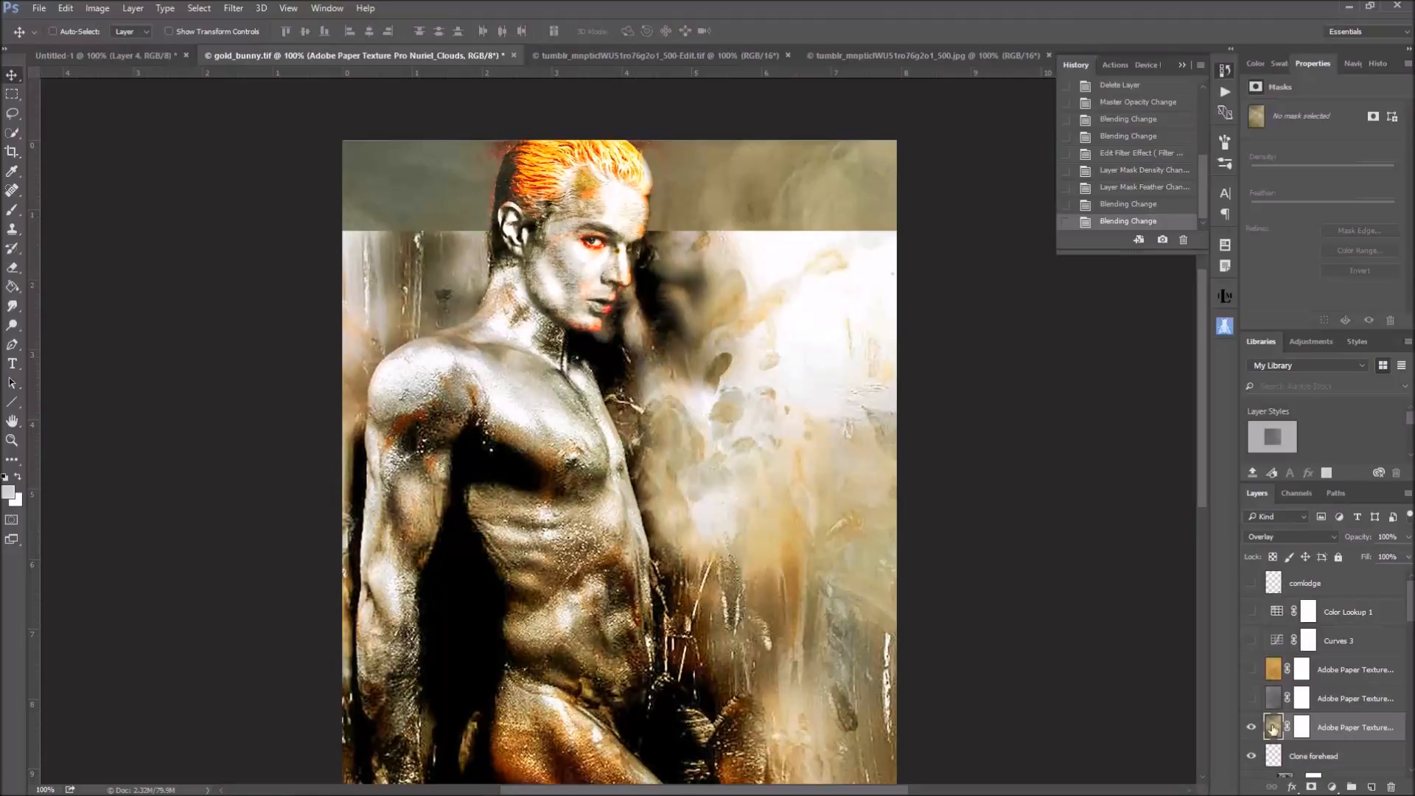
alt+click(1303, 729)
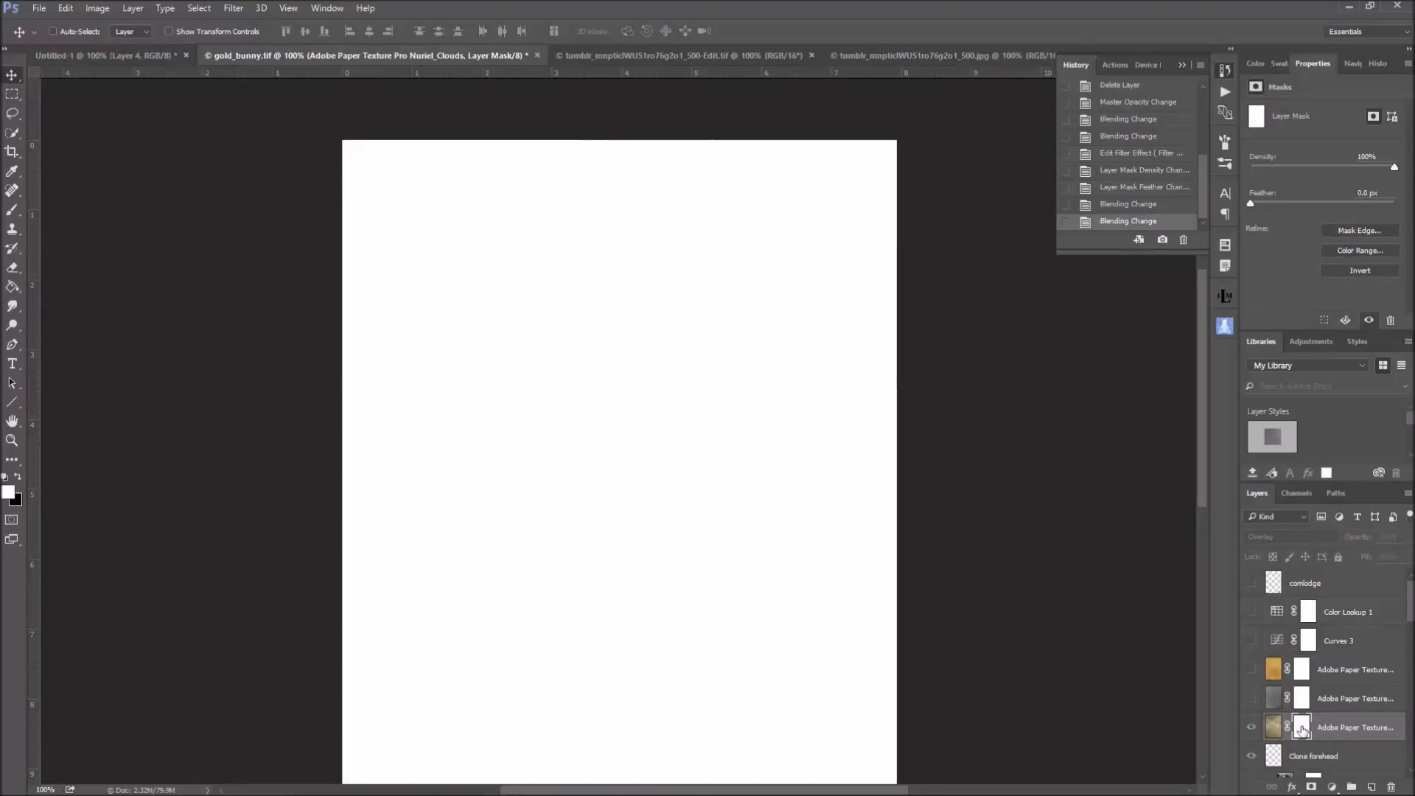
click(1251, 729)
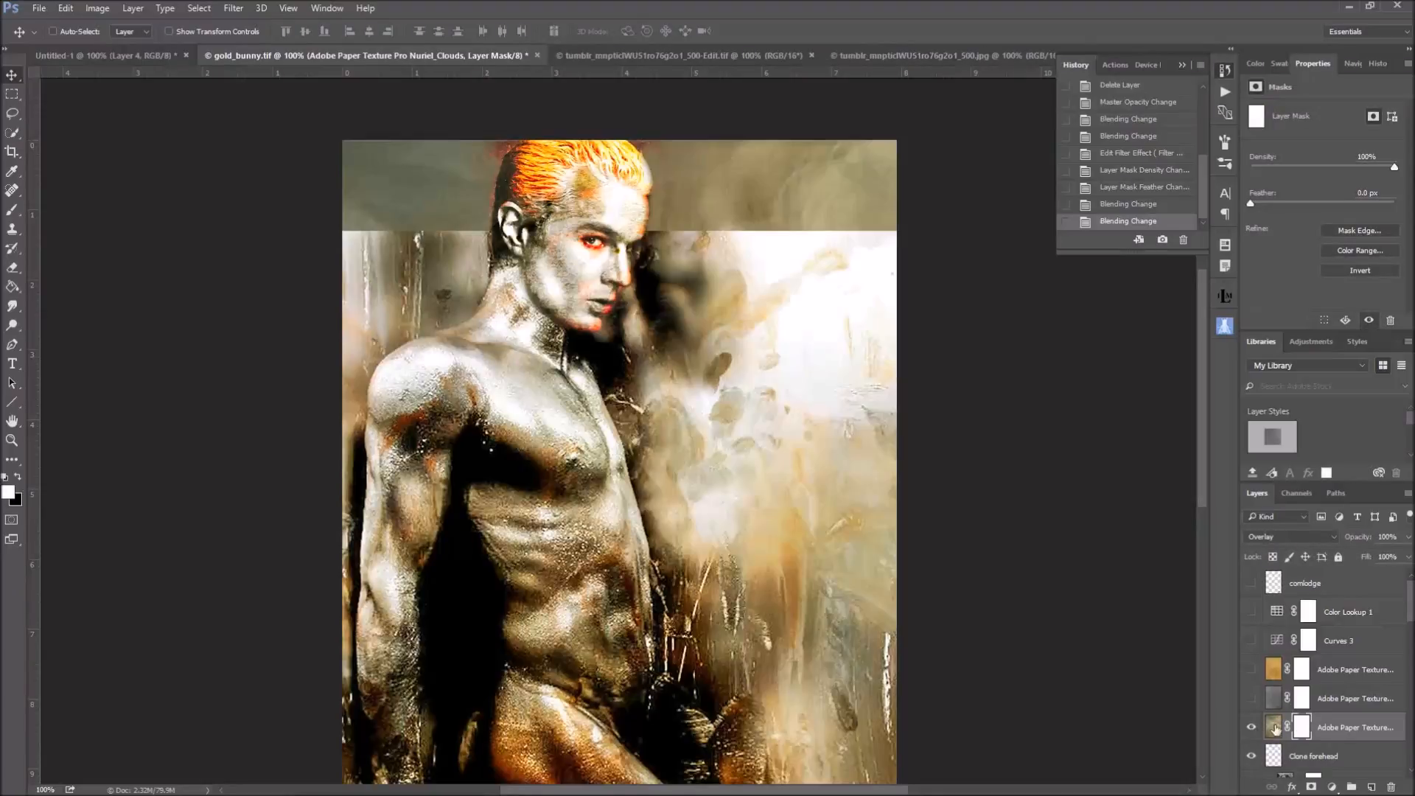
Compare the image with the Nuriel_Clouds texture layer hidden and shown
scroll(1252, 729, down, 2)
click(1251, 669)
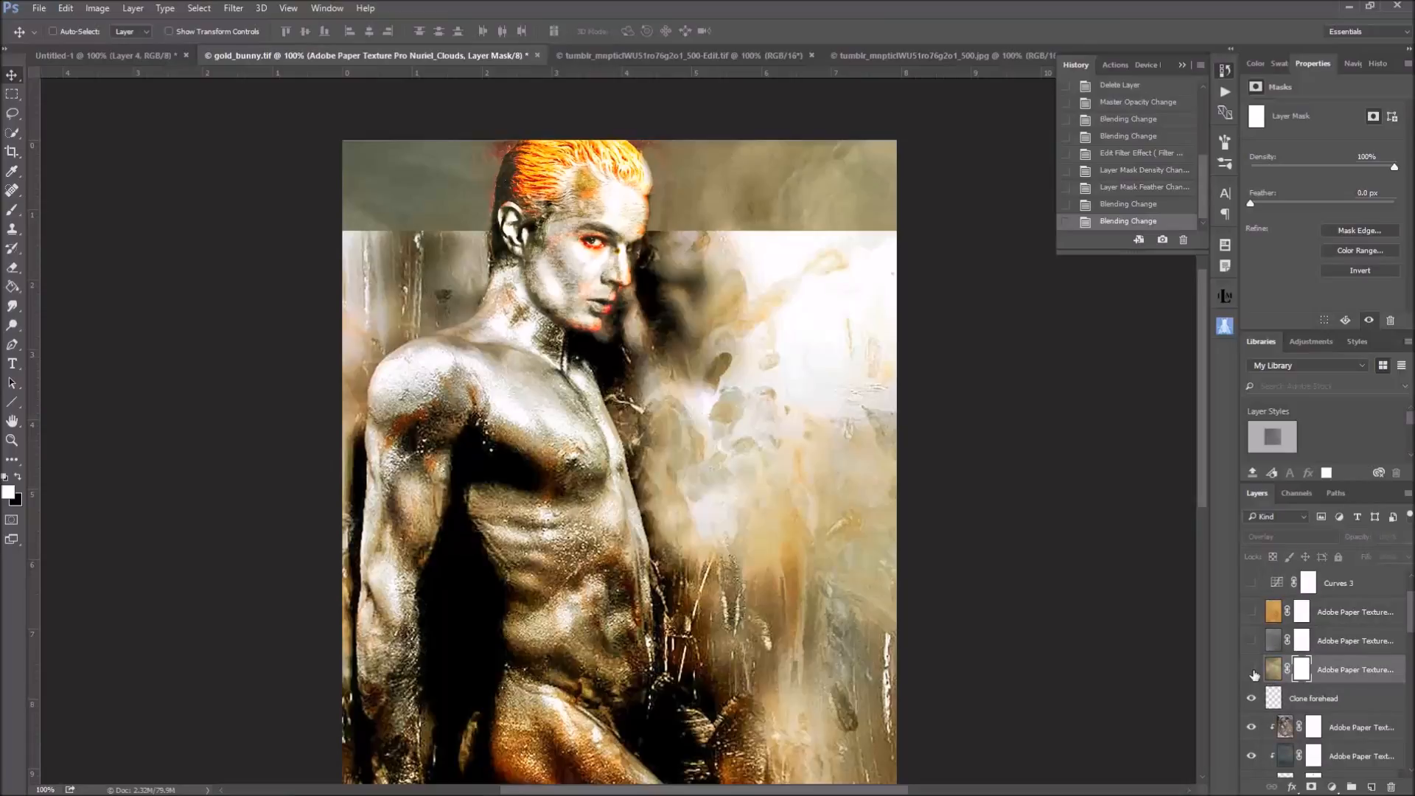
click(1251, 670)
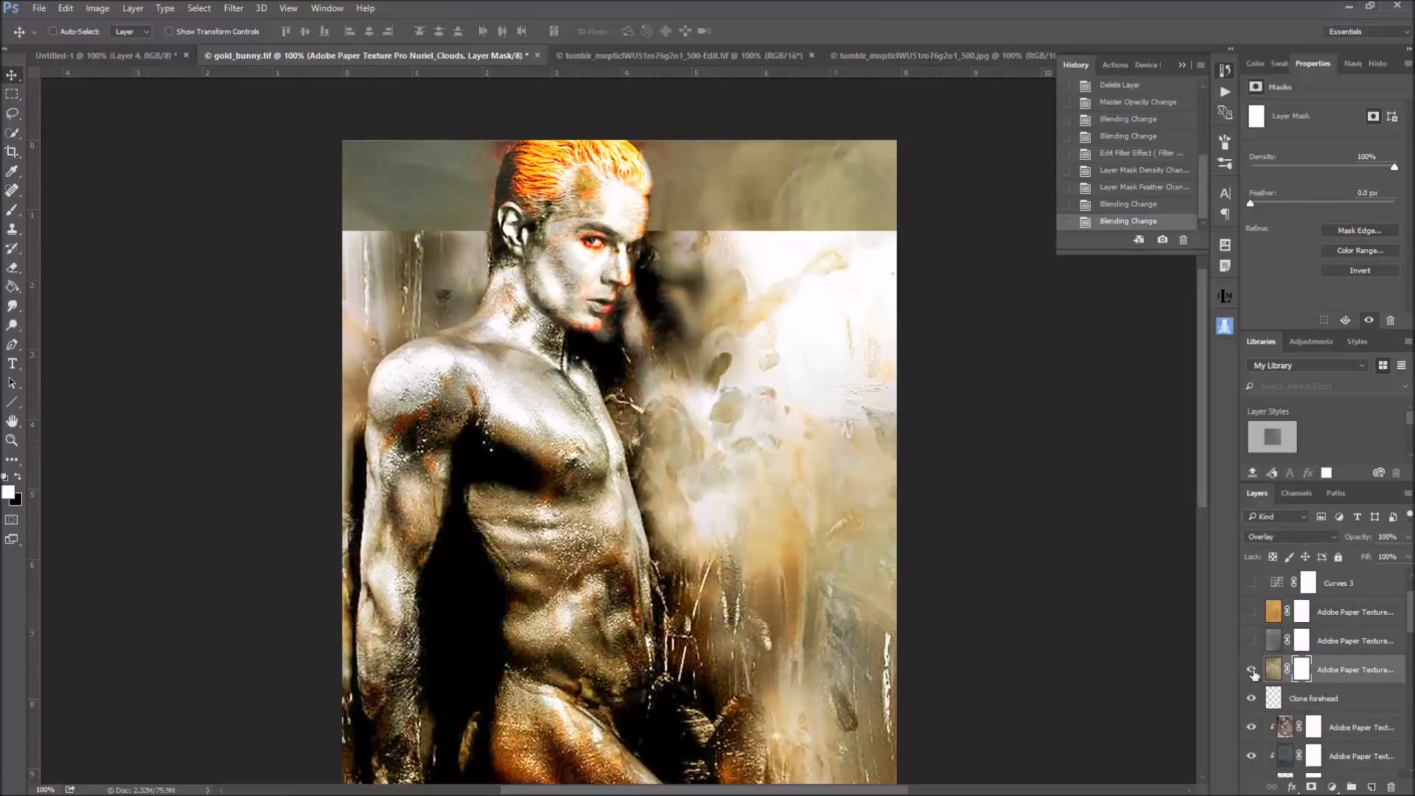
Fit the whole image on screen, show the Ezekiel_Plum texture layer, and view that texture on its own
scroll(1135, 656, down, 3)
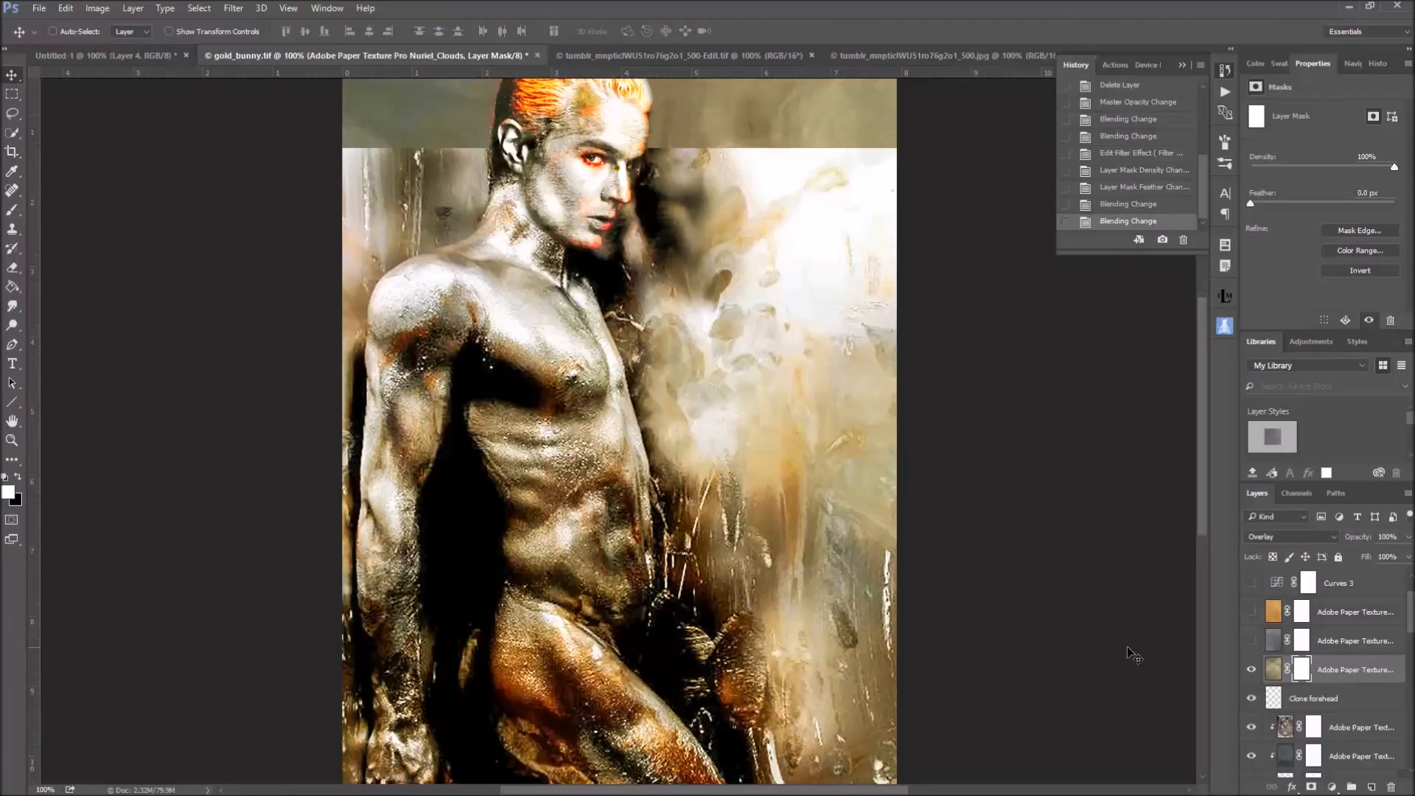
scroll(1133, 656, up, 1)
click(290, 10)
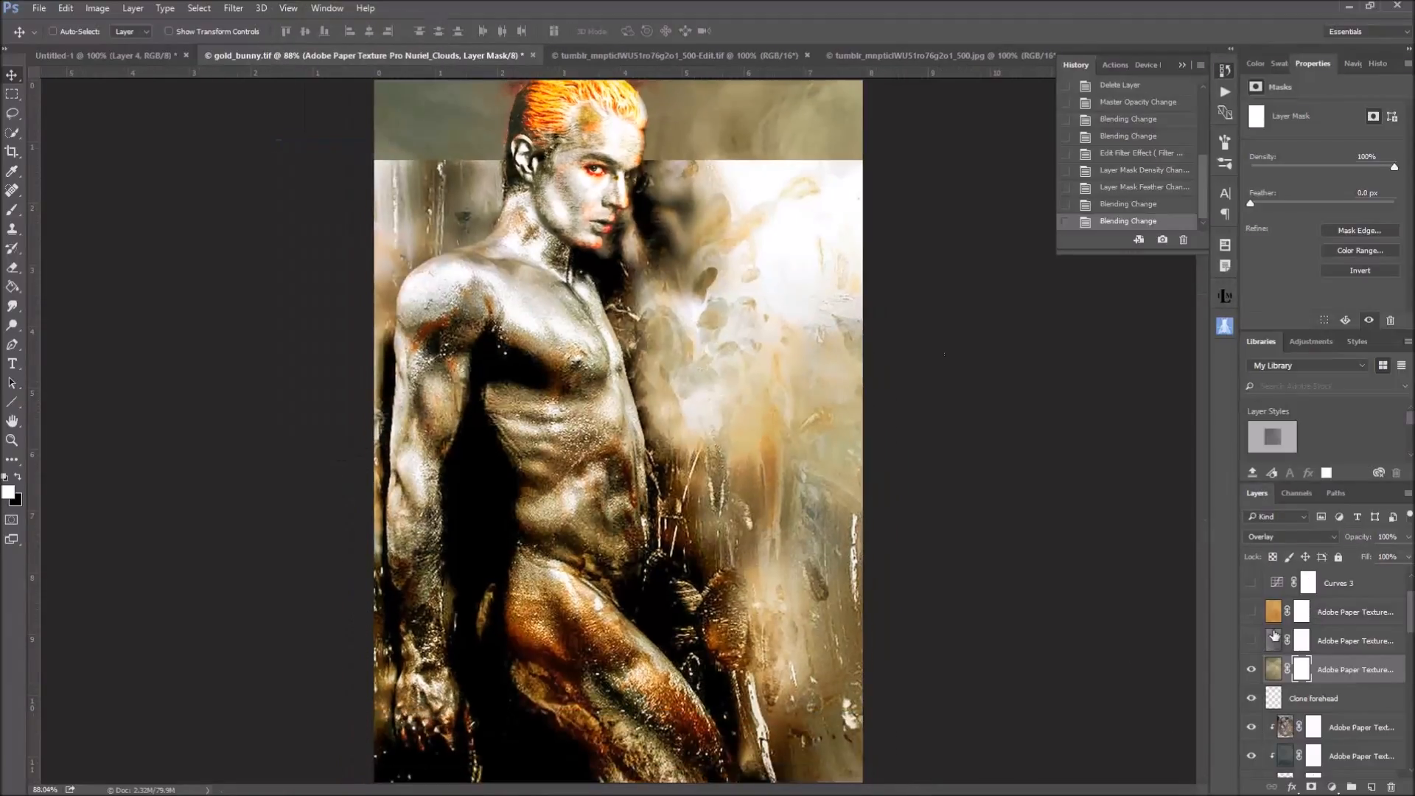
click(1250, 643)
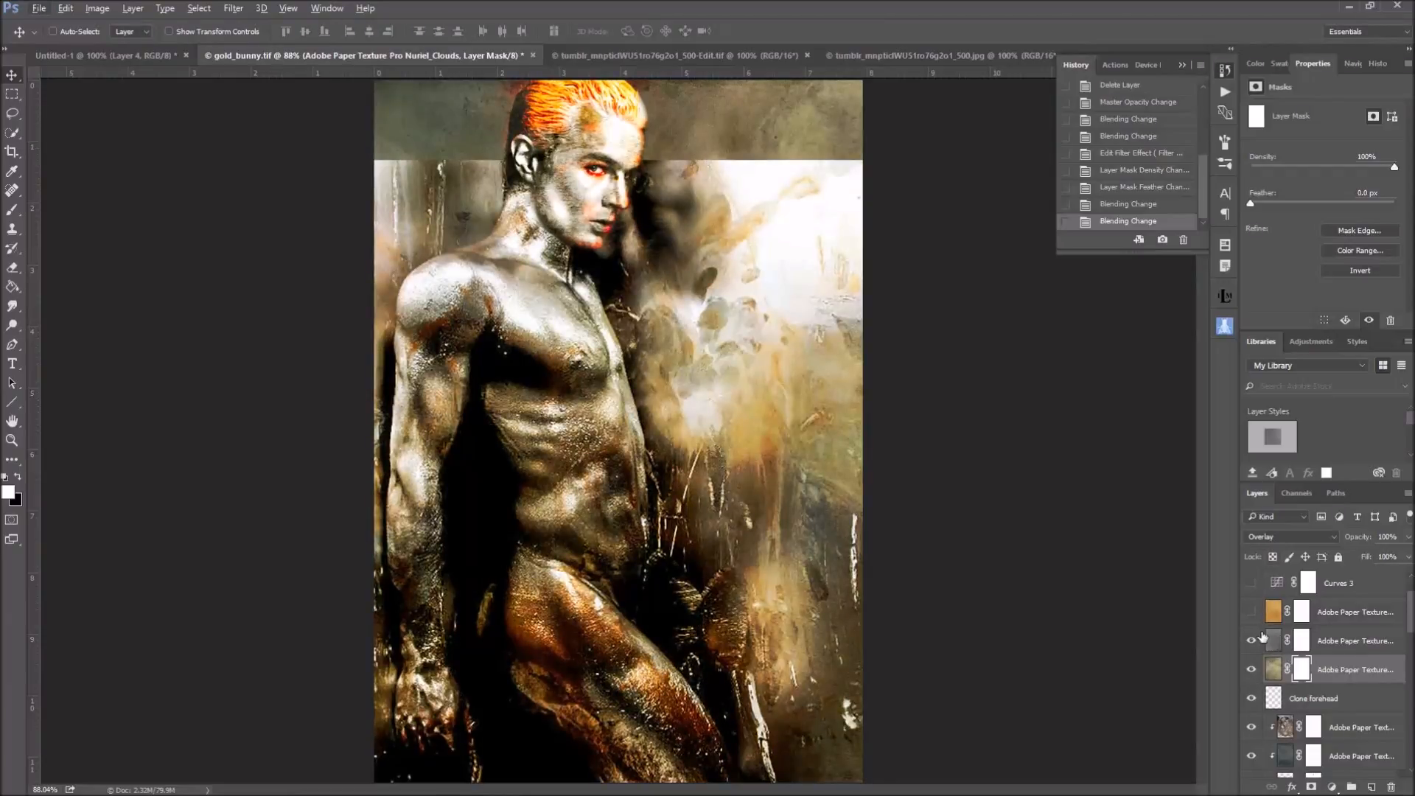
alt+click(1252, 641)
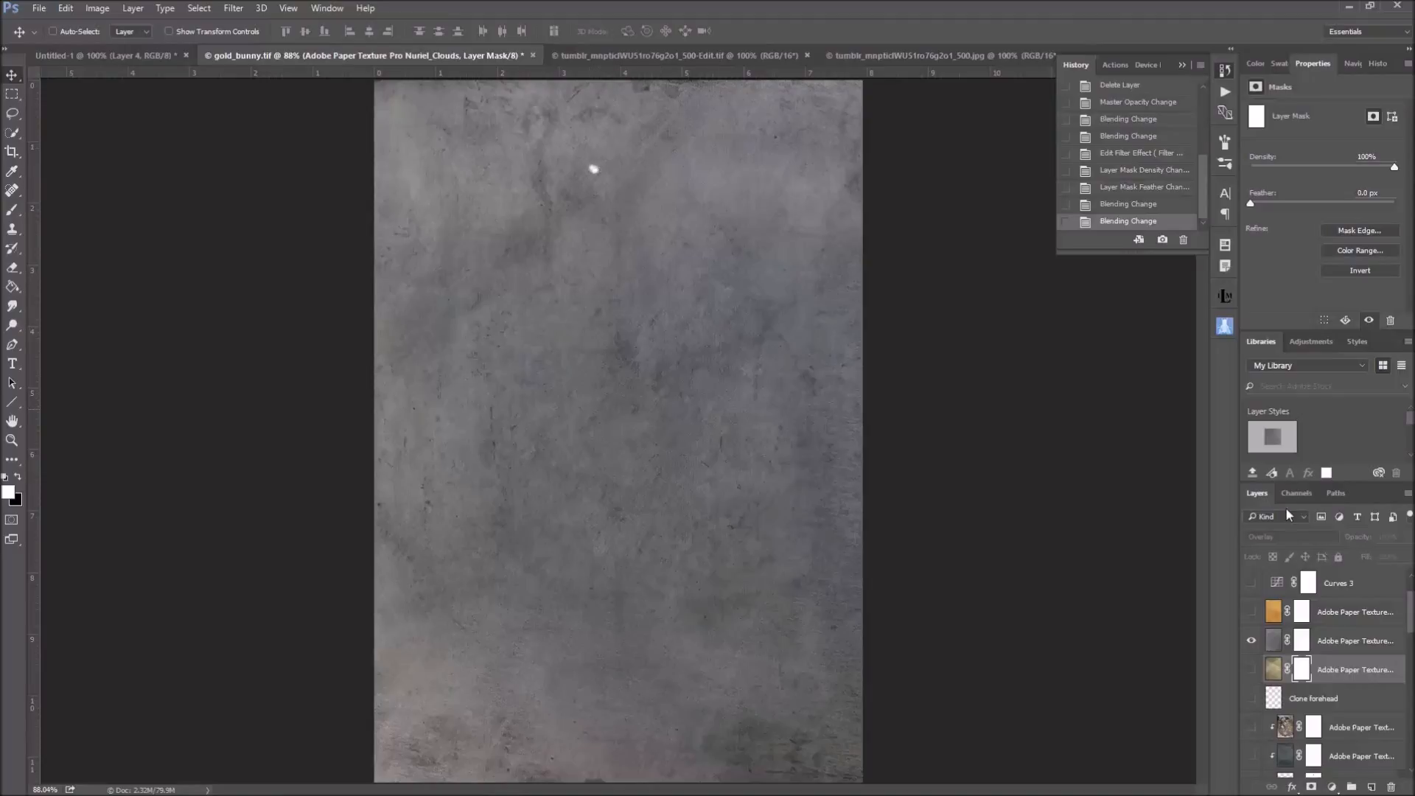
alt+click(1251, 641)
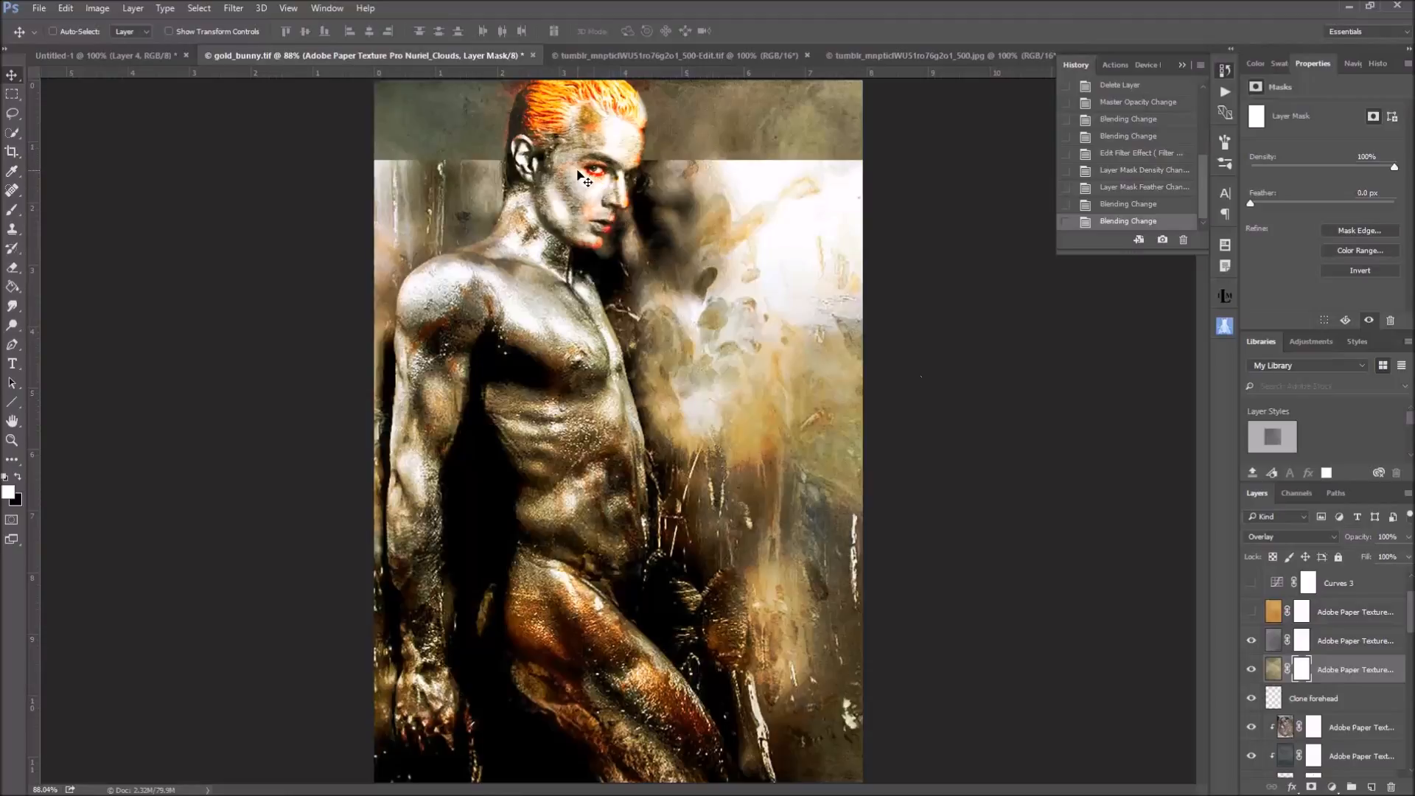
Select the Ezekiel_Plum texture layer and compare the image with it hidden and shown
click(1274, 643)
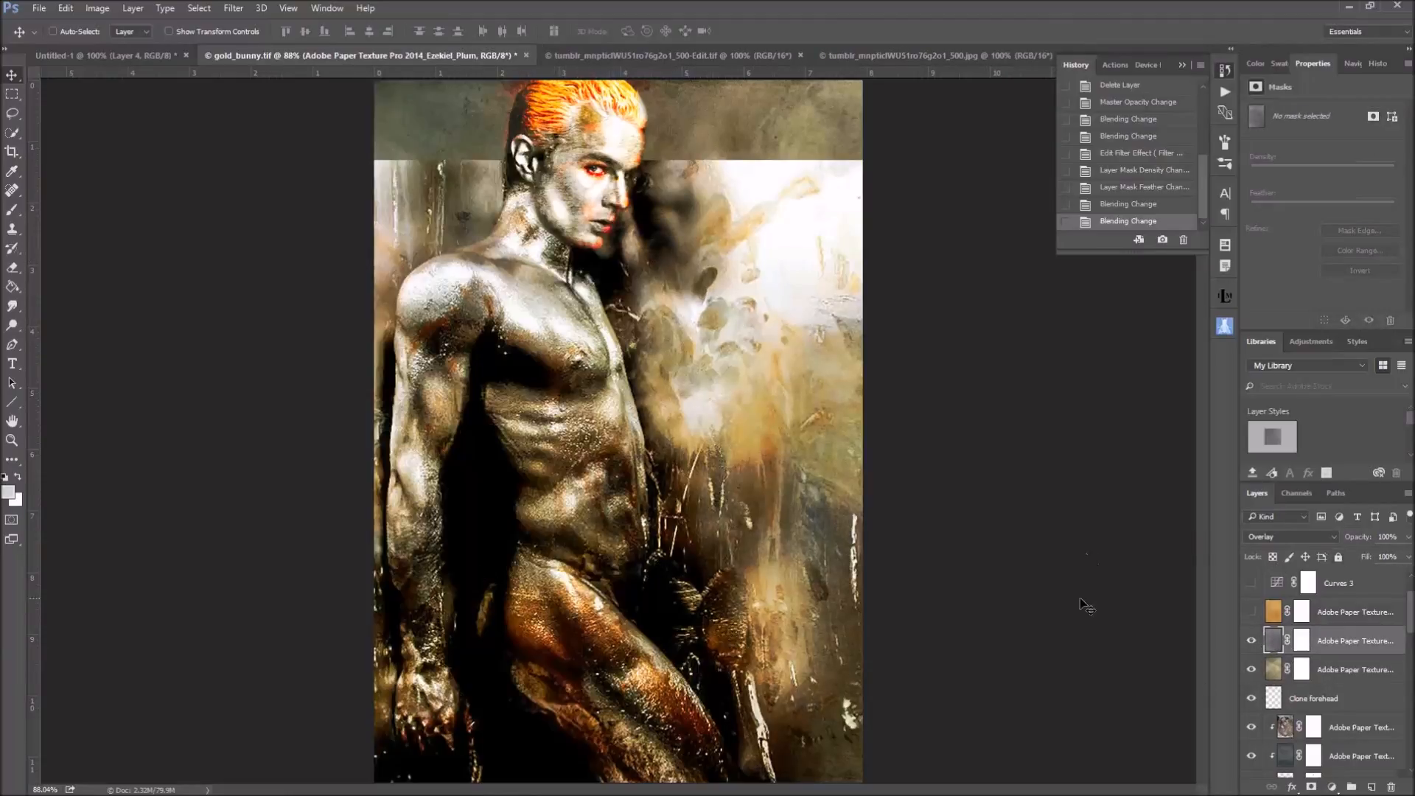
click(1251, 641)
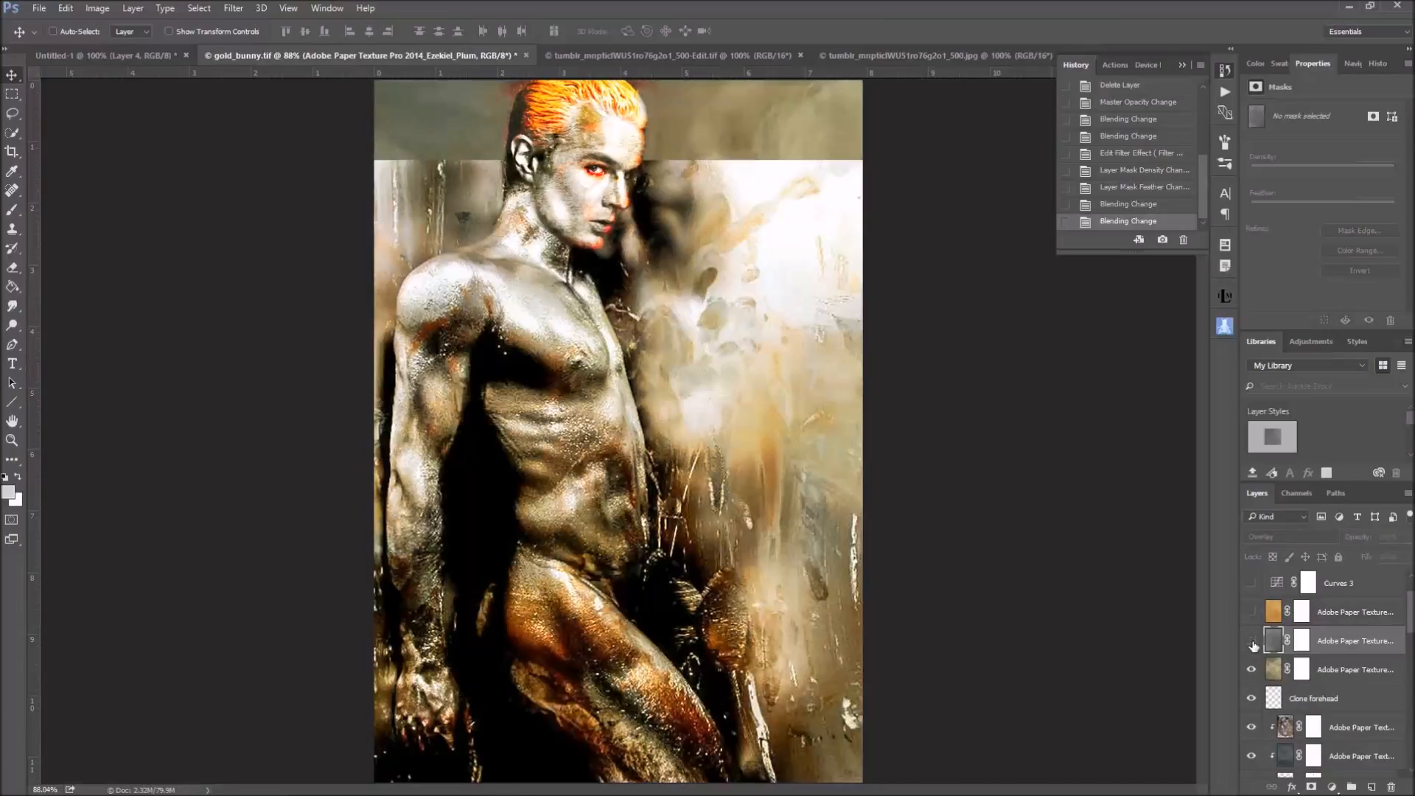
click(1251, 641)
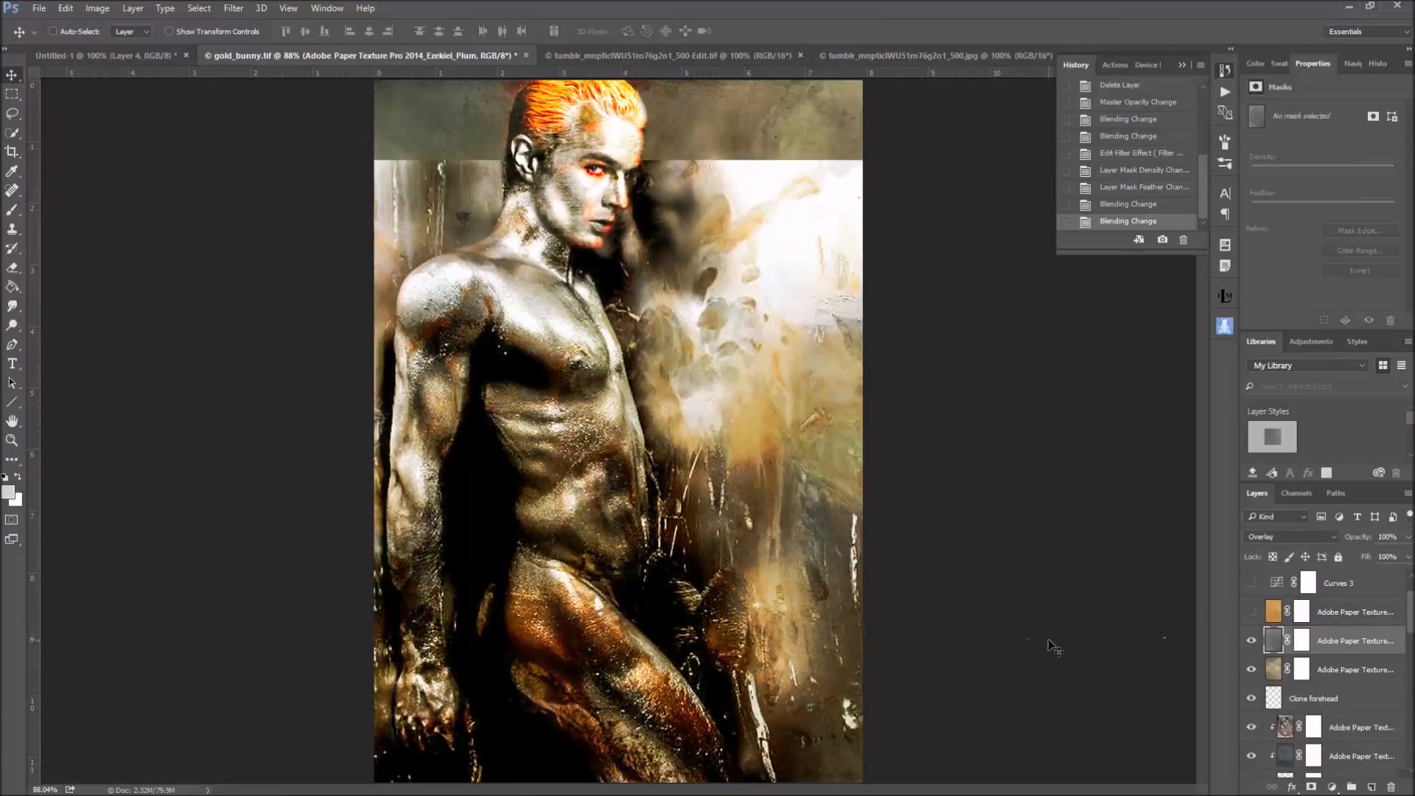
Select and show the Sariel_Leather texture layer, and view its orange texture in isolation before restoring the other layers
scroll(1261, 667, up, 2)
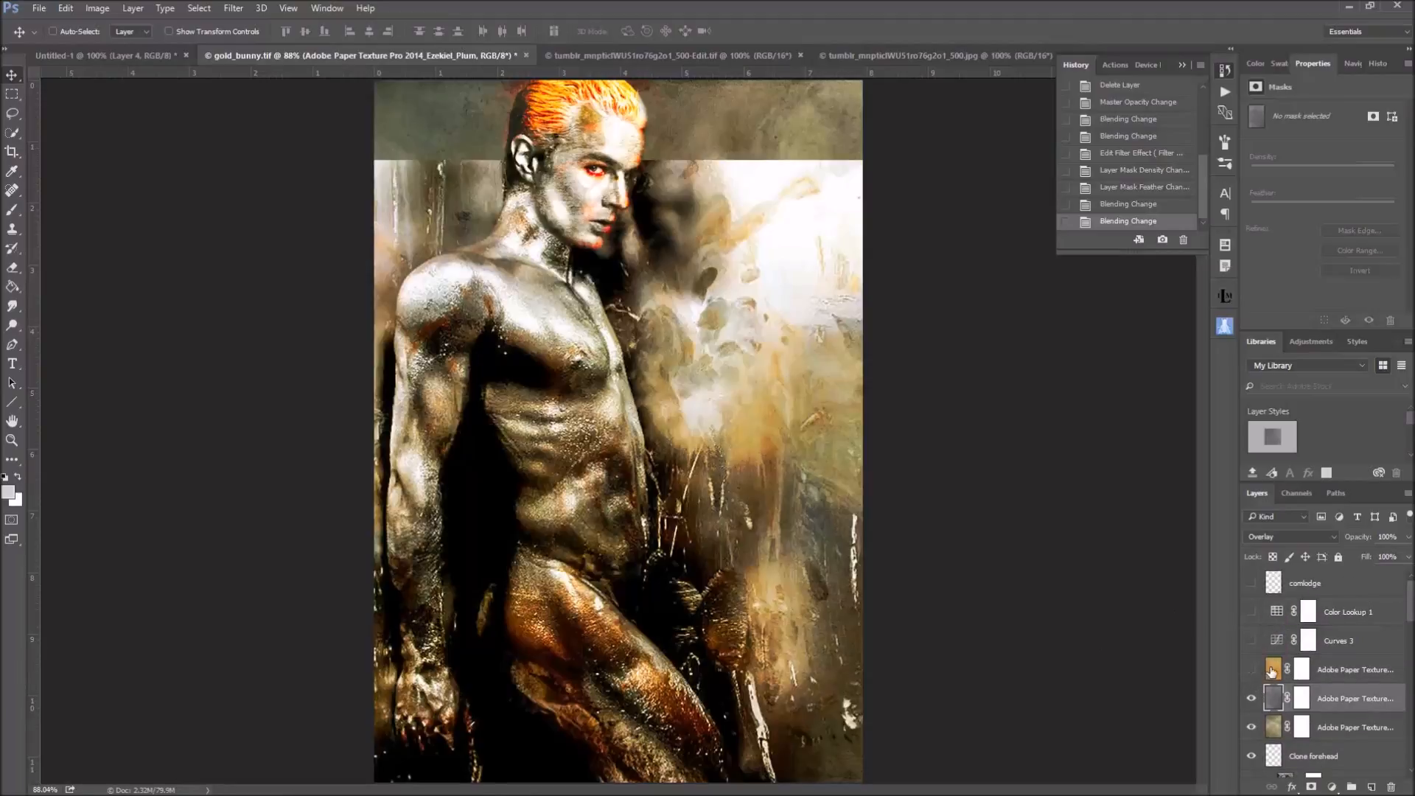
click(1271, 669)
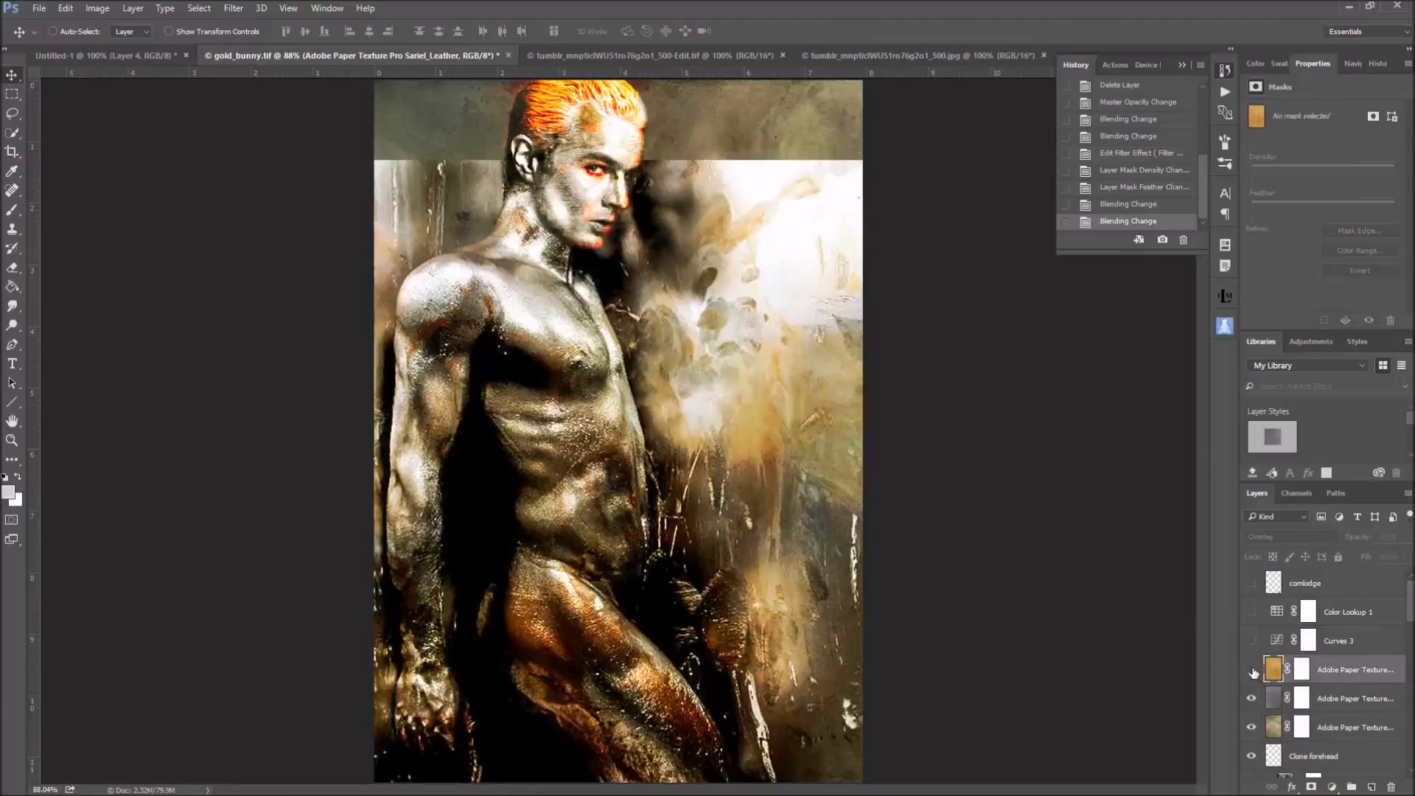
click(1251, 669)
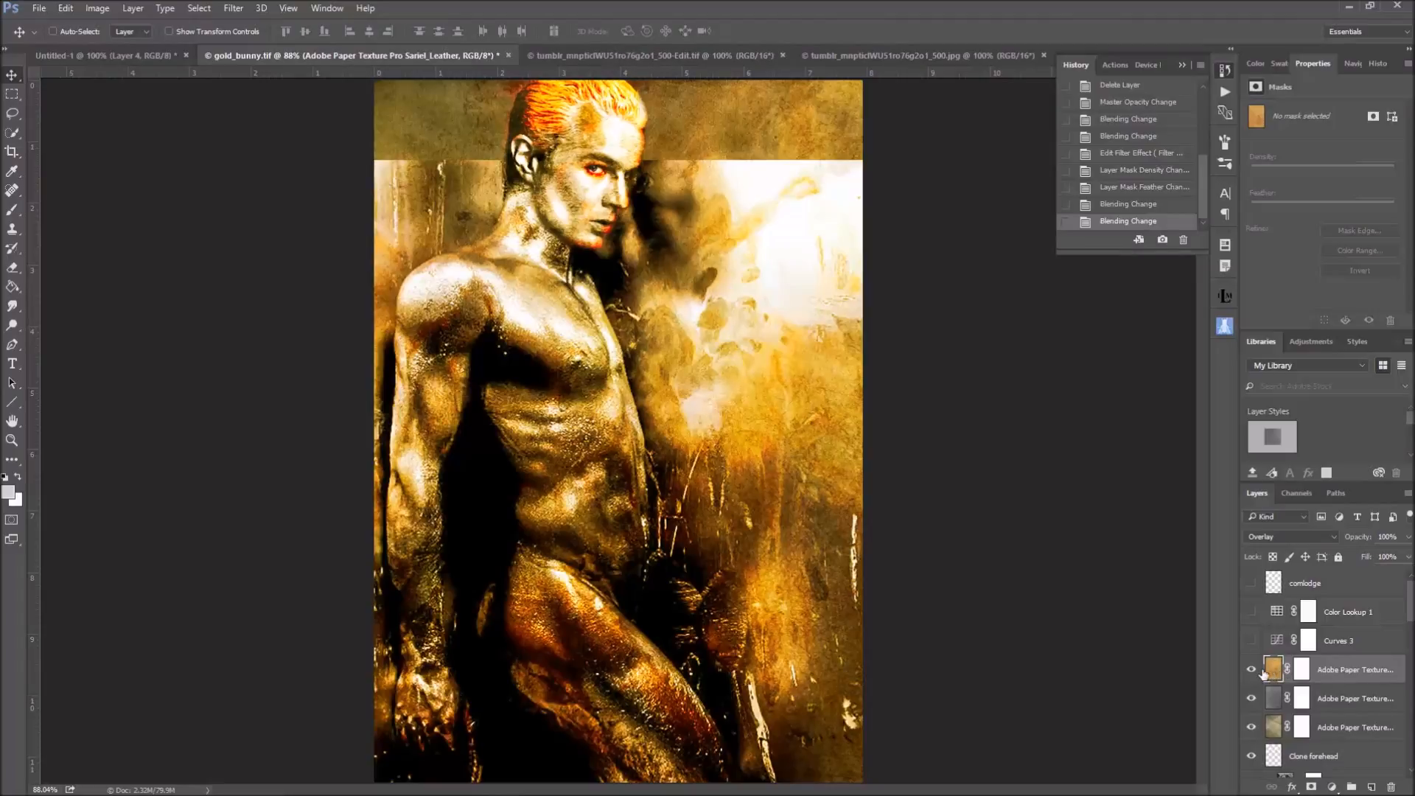
alt+click(1252, 669)
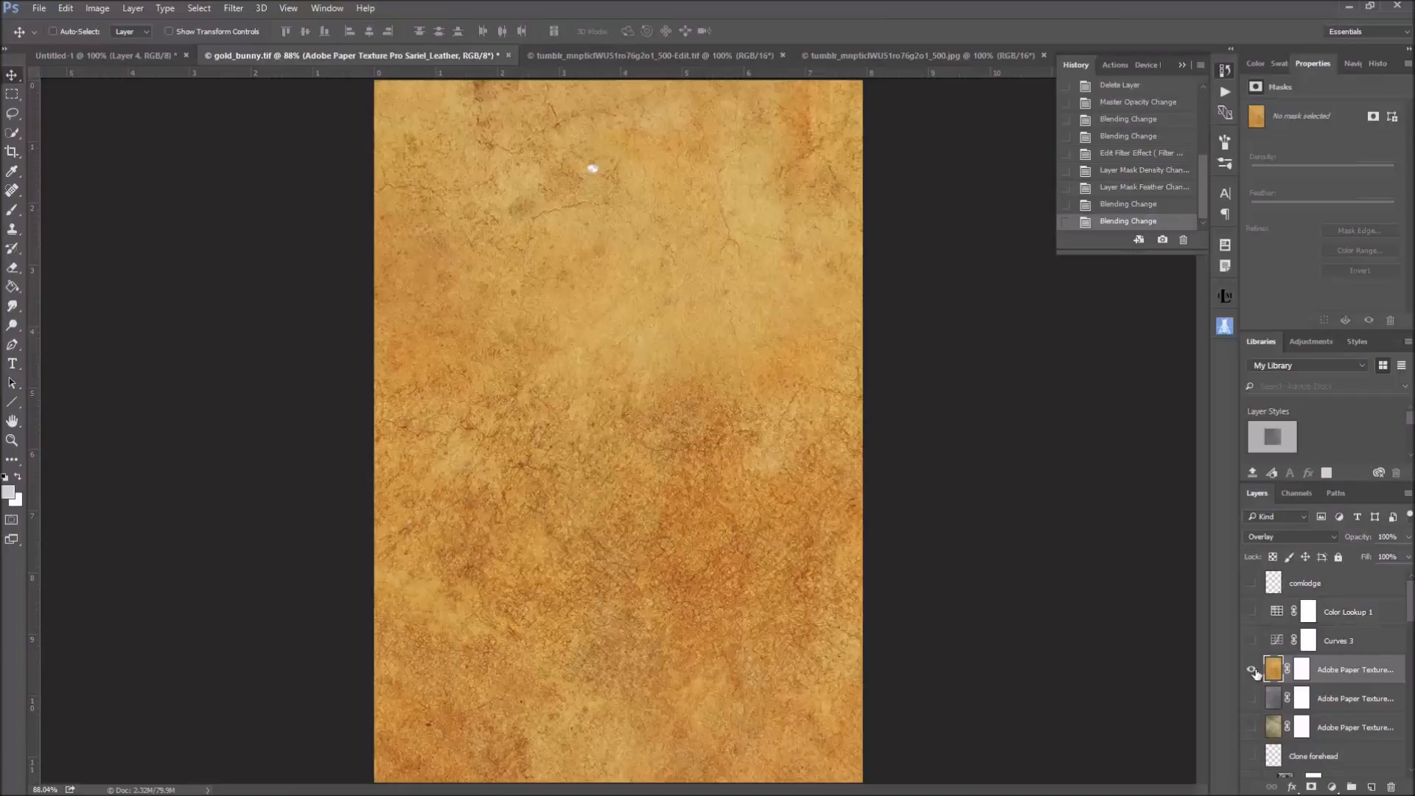
alt+click(1251, 669)
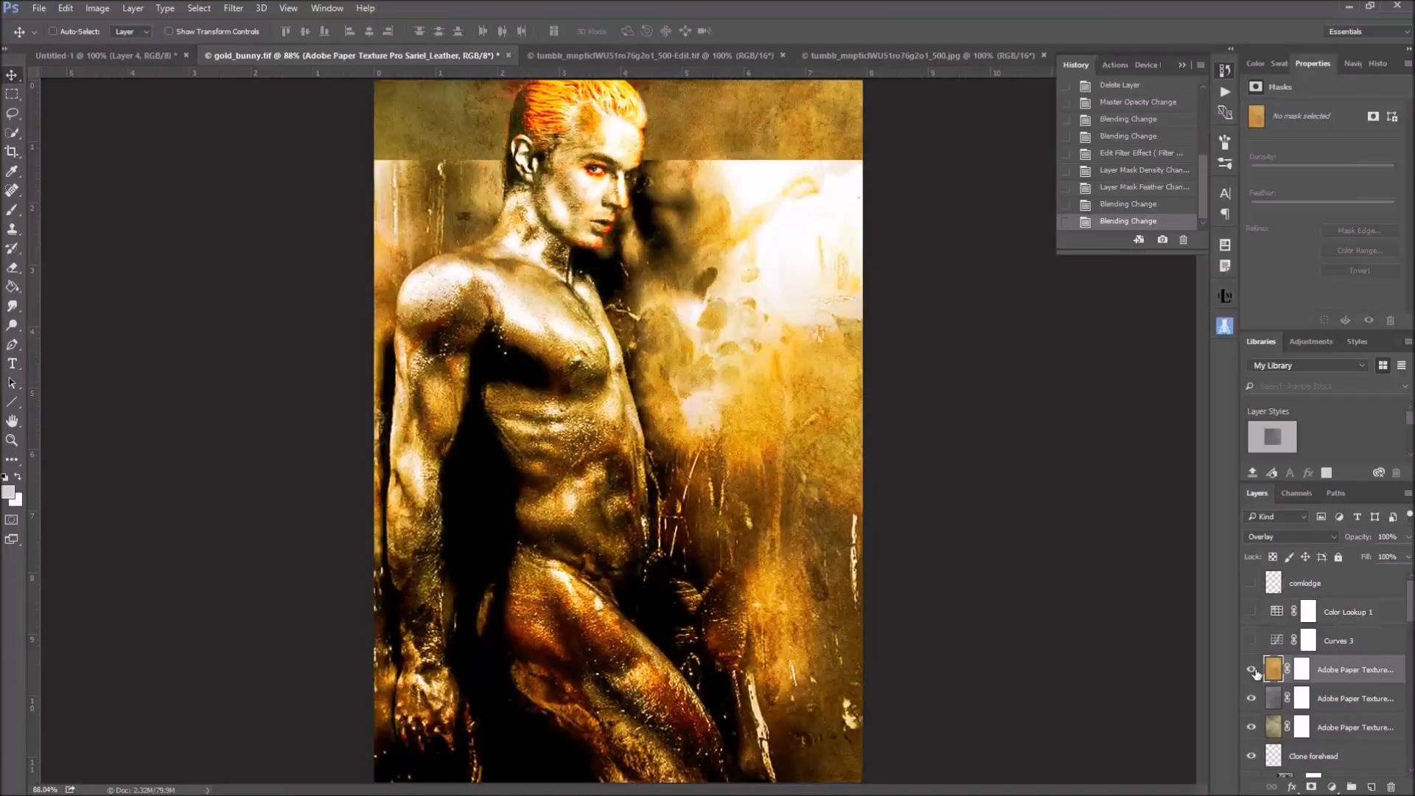
Try the Soft Light and Vivid Light blend modes on the Sariel_Leather layer, and set it back to Overlay
click(1301, 534)
click(1283, 392)
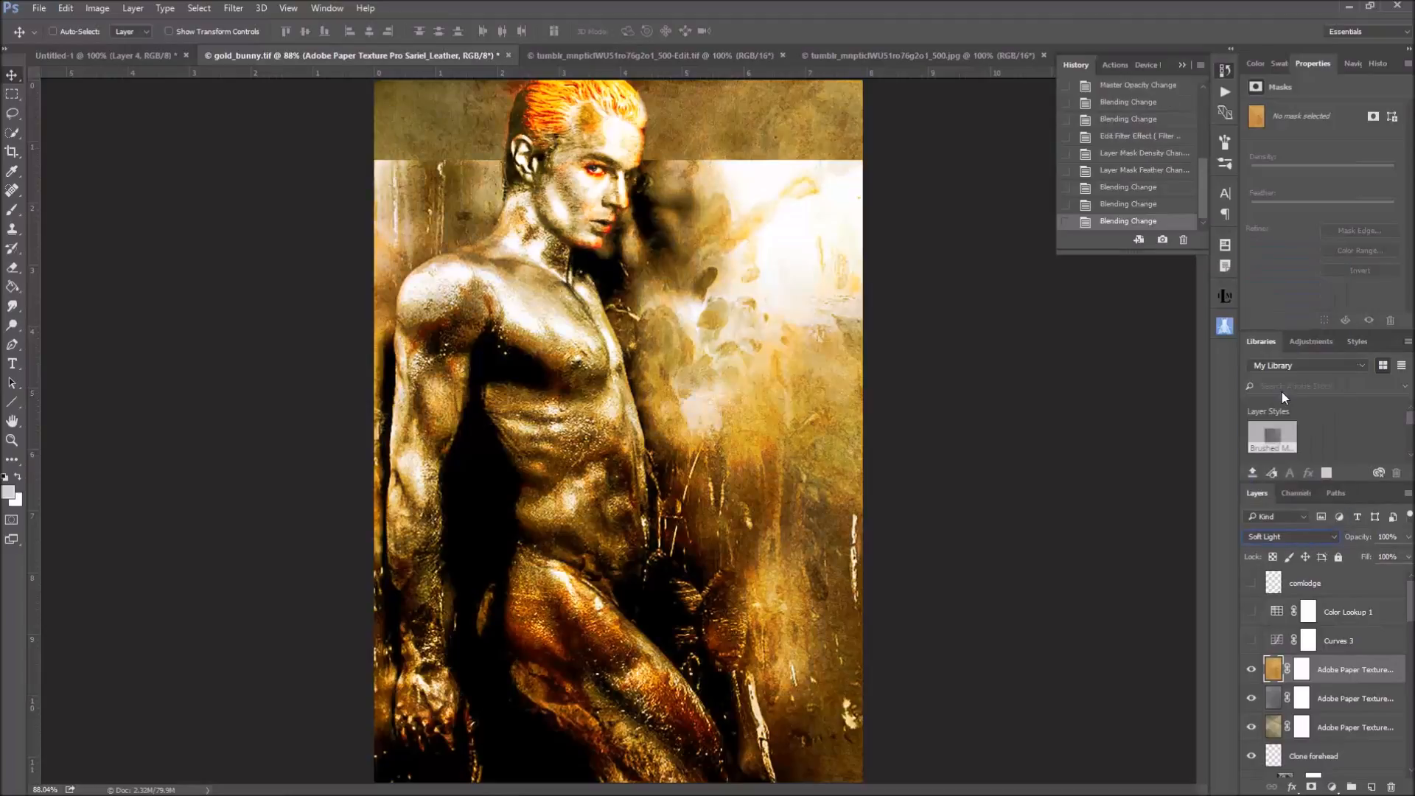
click(1314, 533)
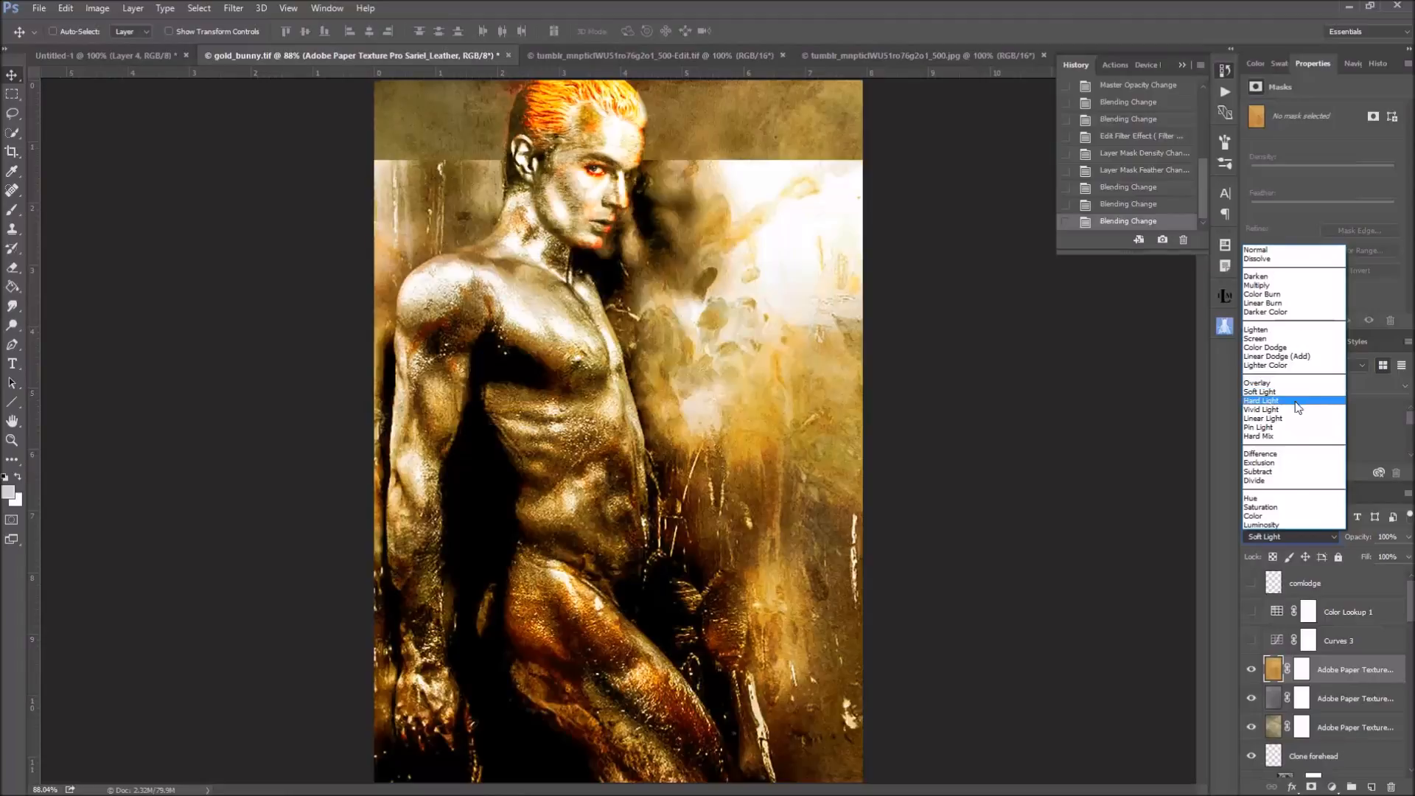
click(1297, 409)
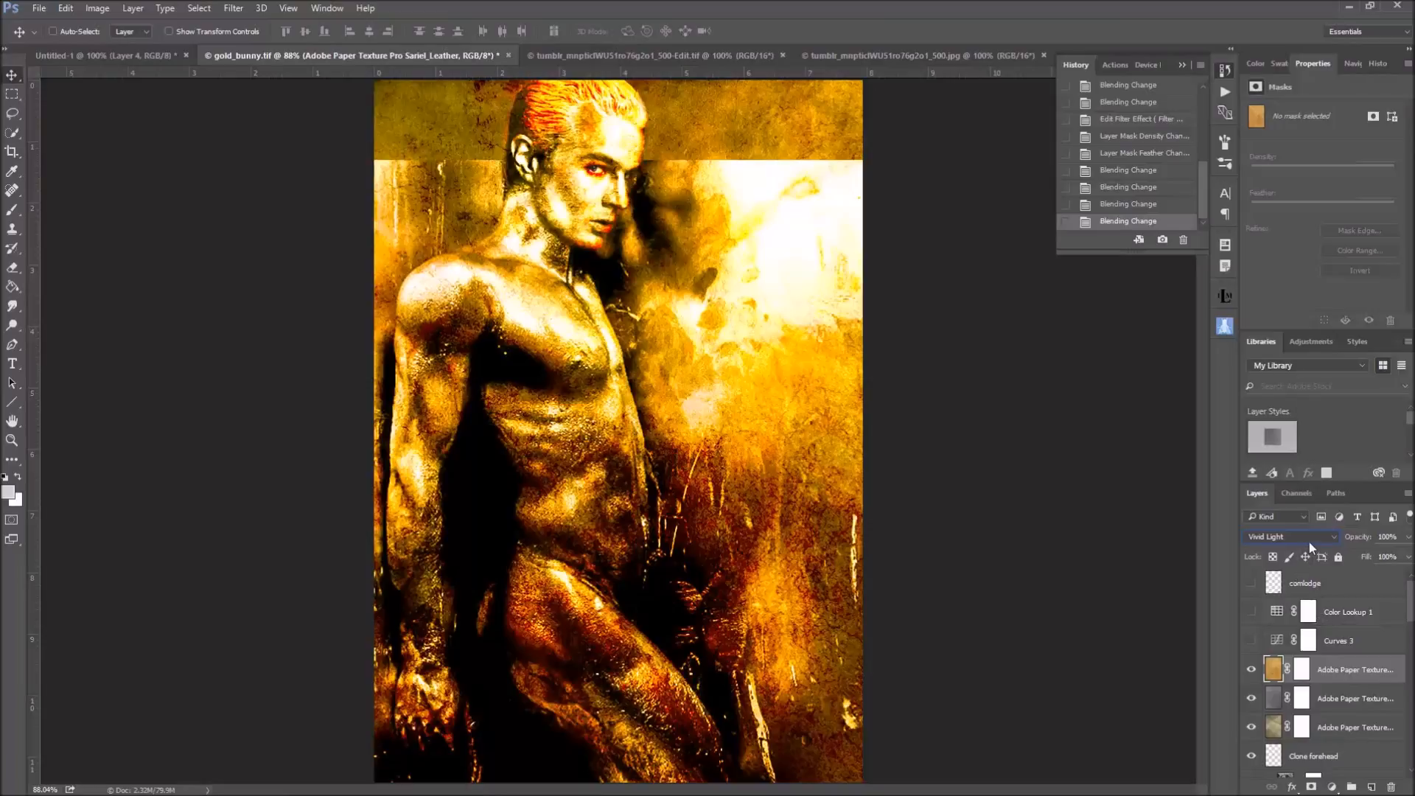
scroll(1308, 541, up, 2)
scroll(1309, 541, up, 1)
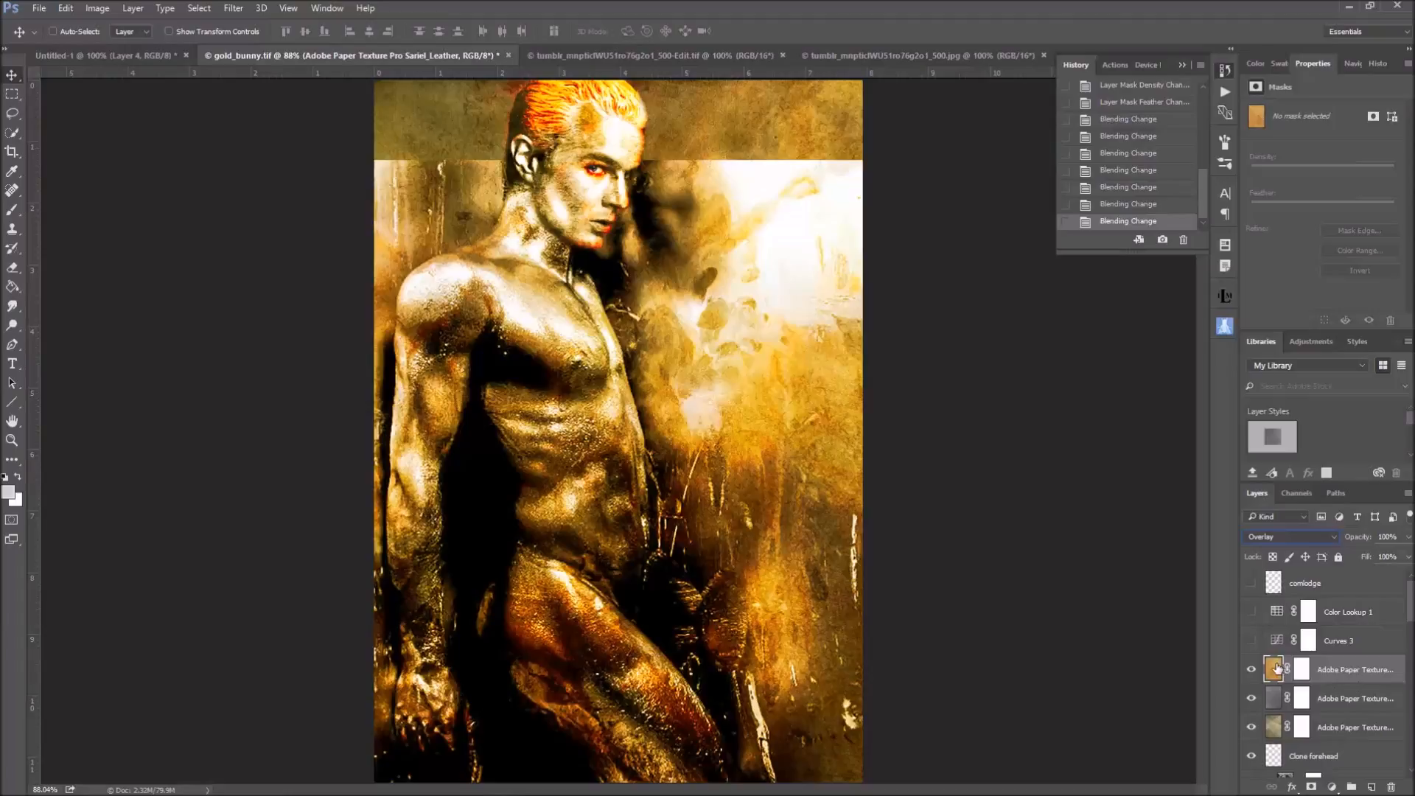
Show and select the Curves 3 adjustment layer, and compare the image with it hidden and shown
click(1251, 641)
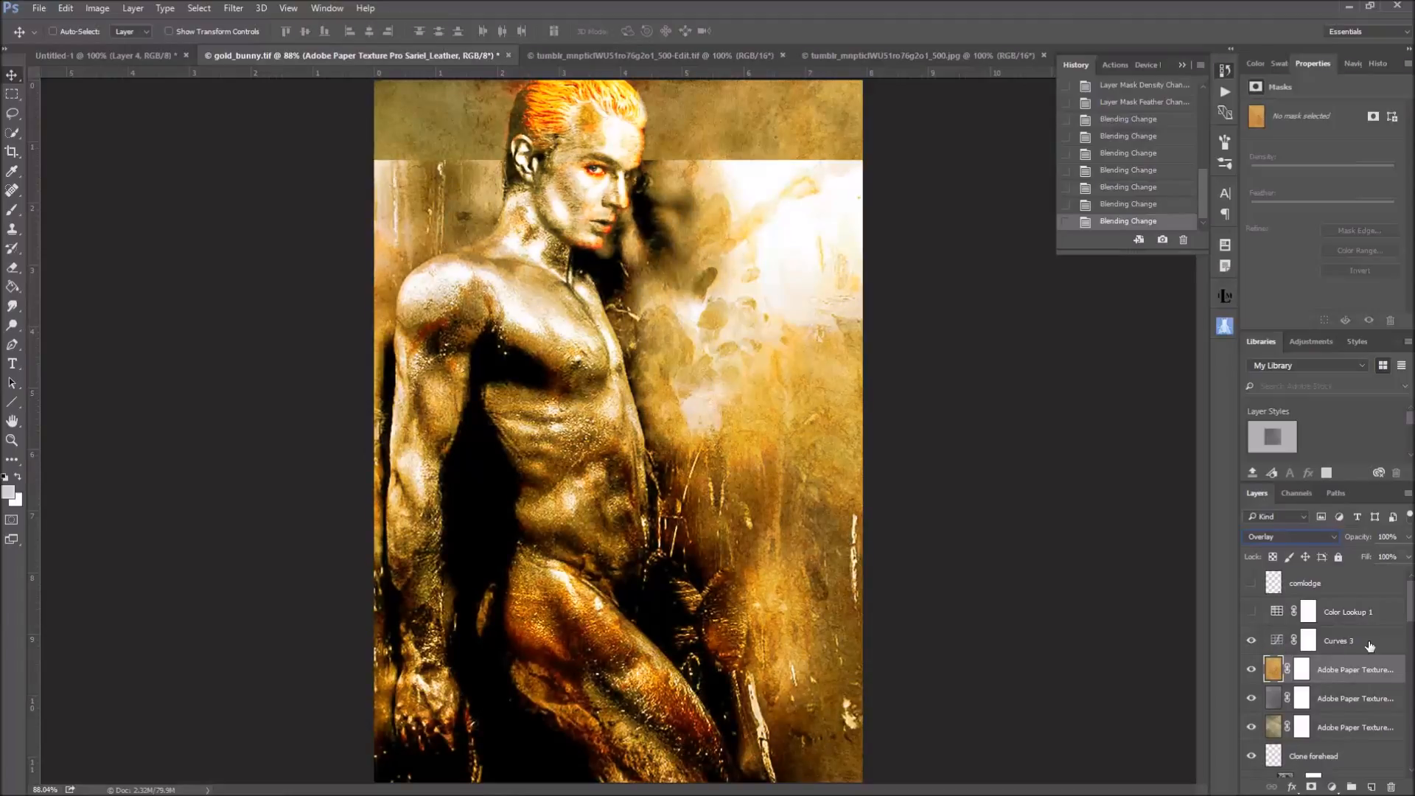
click(1282, 640)
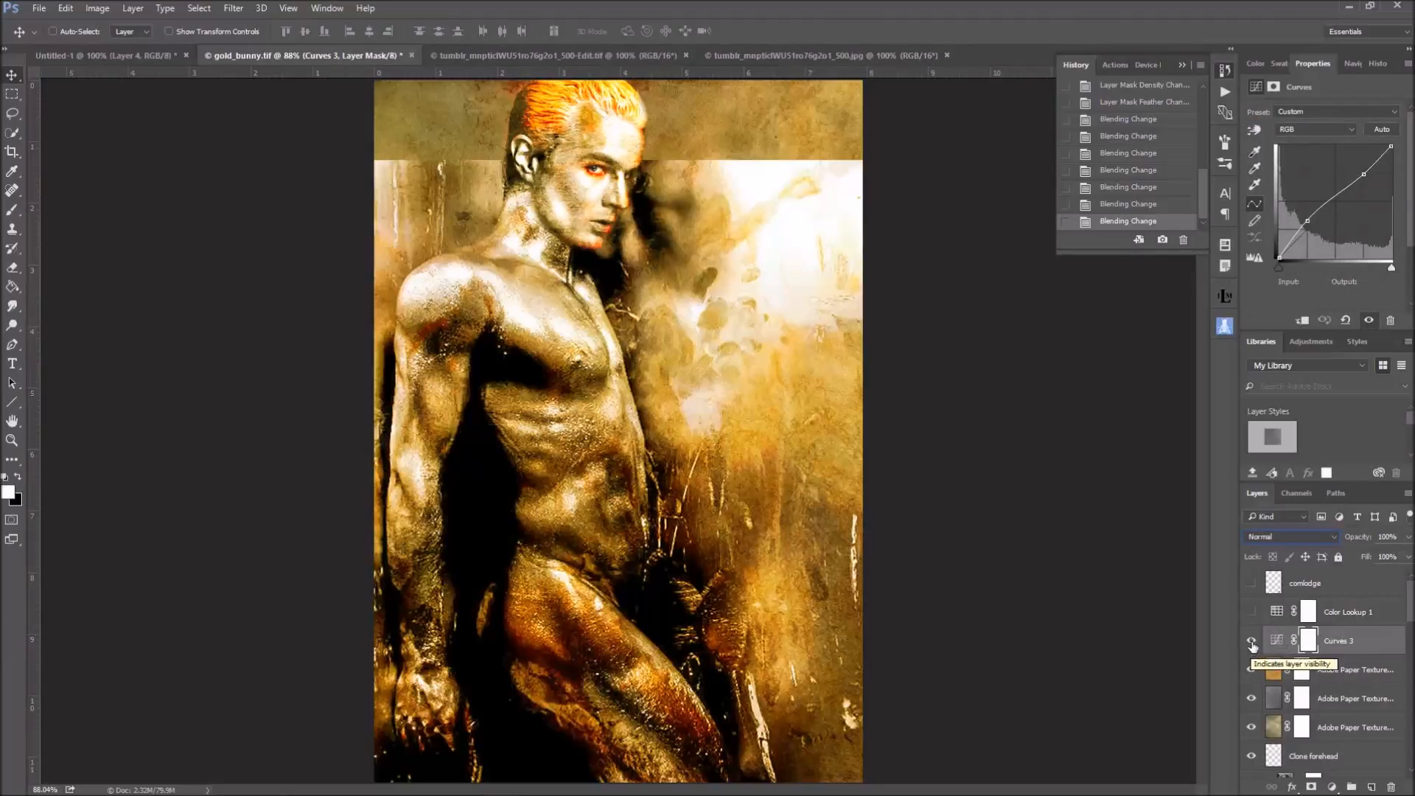
click(1252, 640)
click(1252, 640)
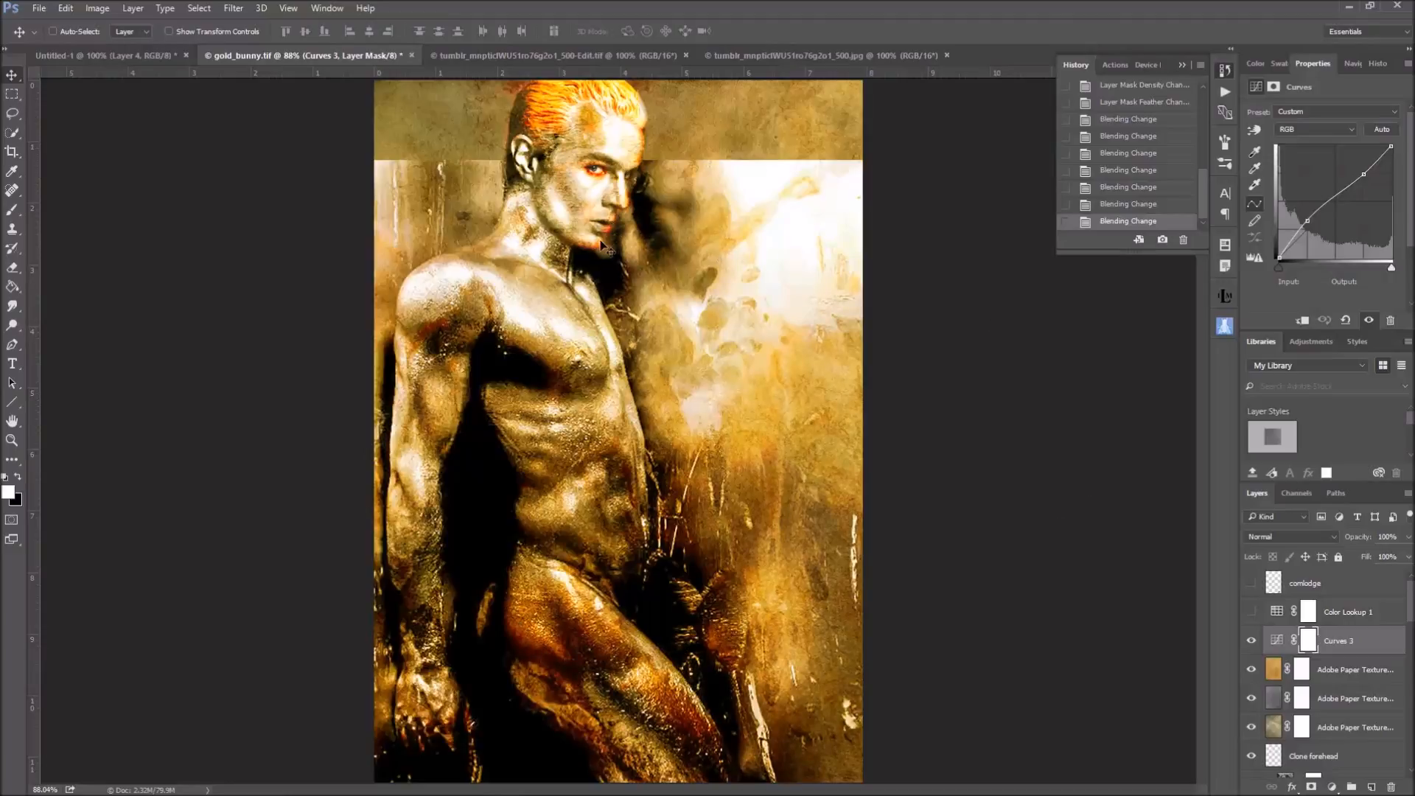
Show and select the Color Lookup 1 adjustment layer, and compare the image with it hidden and shown
drag(596, 243, 573, 242)
click(1252, 614)
click(1275, 613)
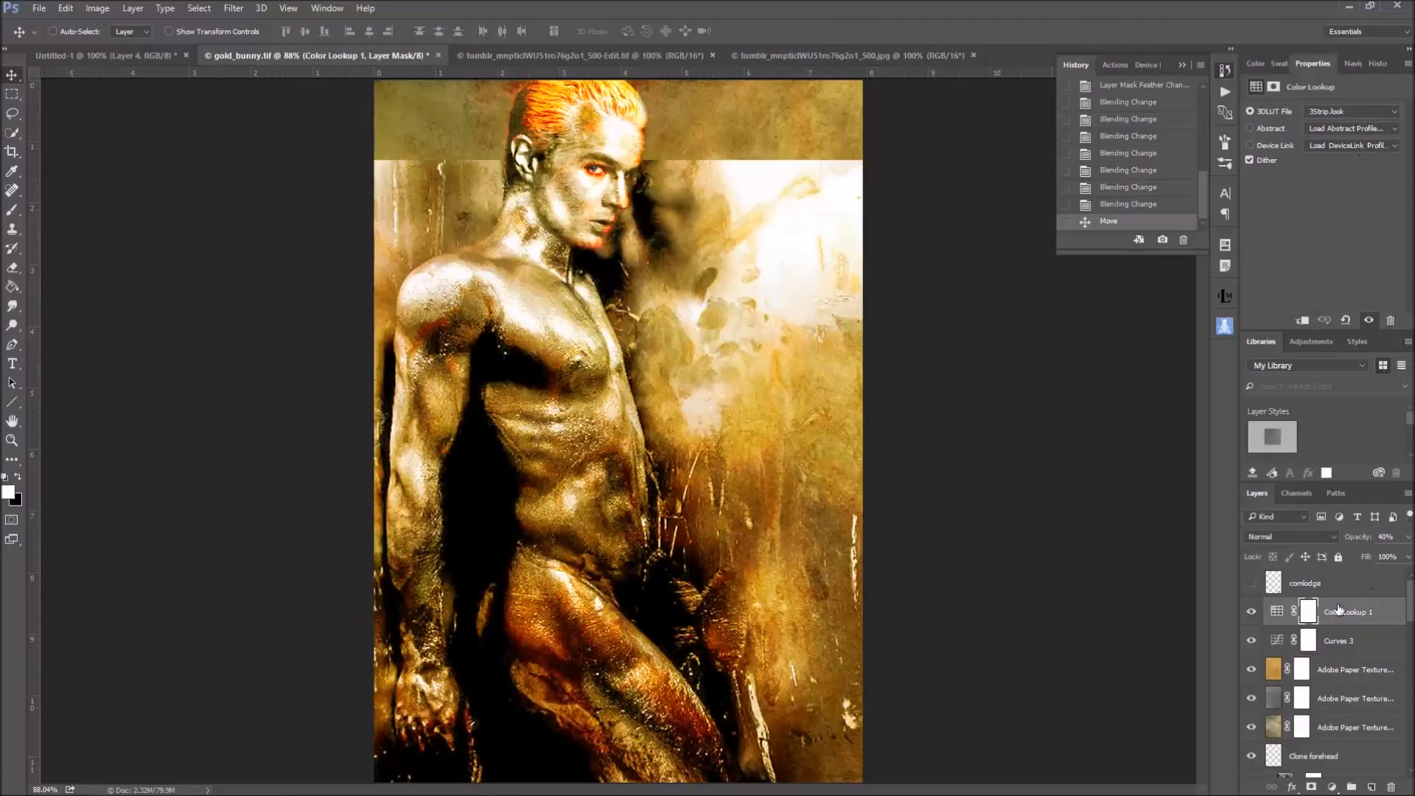
click(1257, 615)
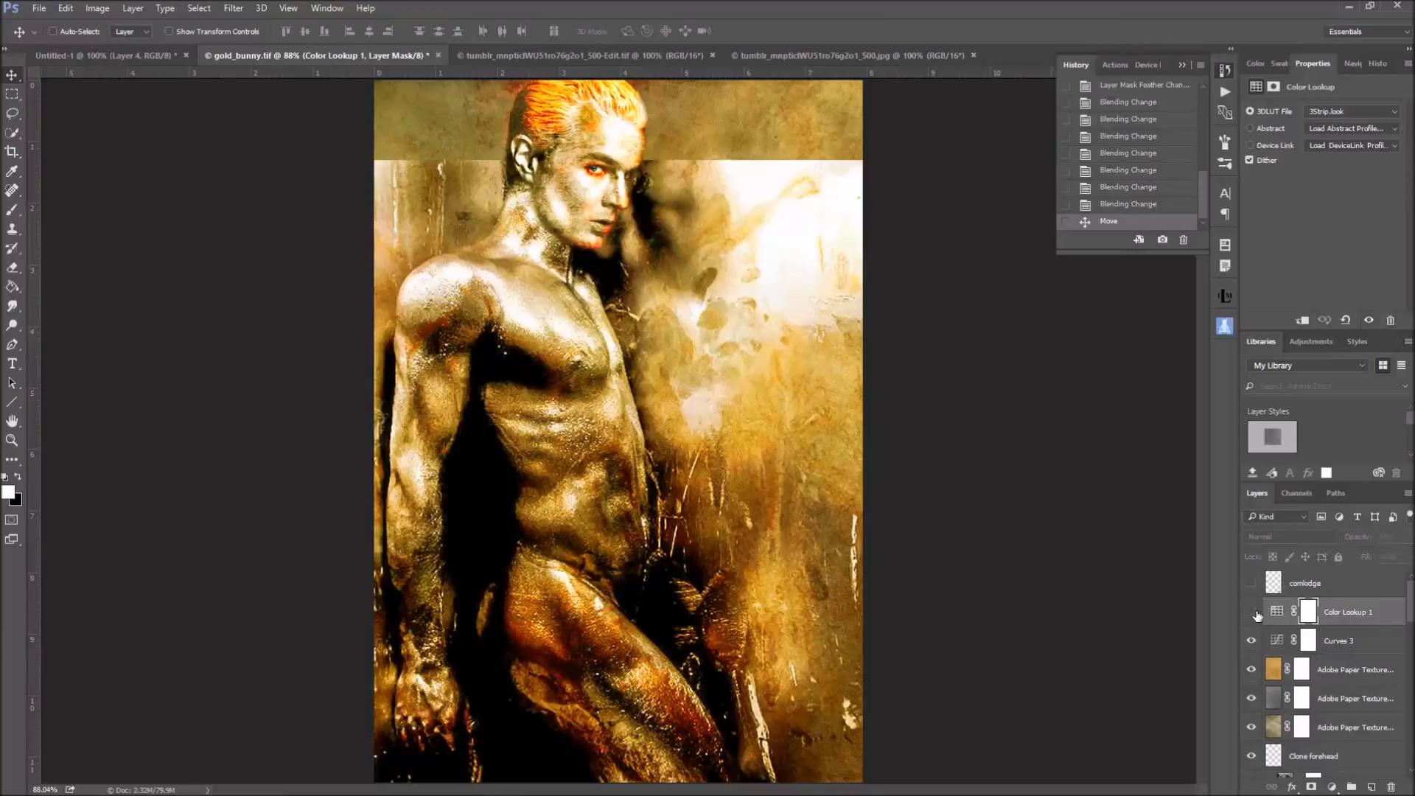
click(1252, 612)
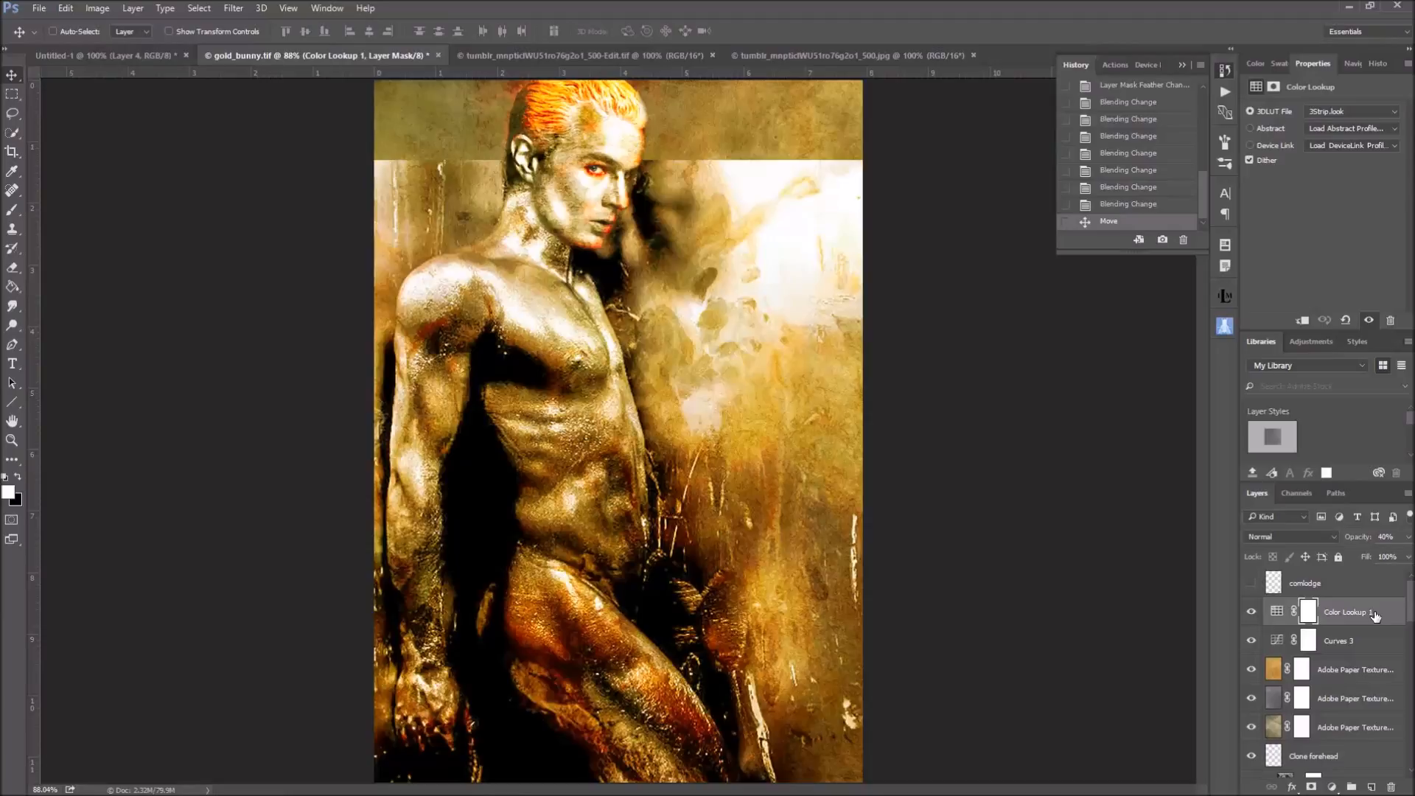
Show the ears layer and the Gold Bunny text layer
scroll(1376, 616, down, 8)
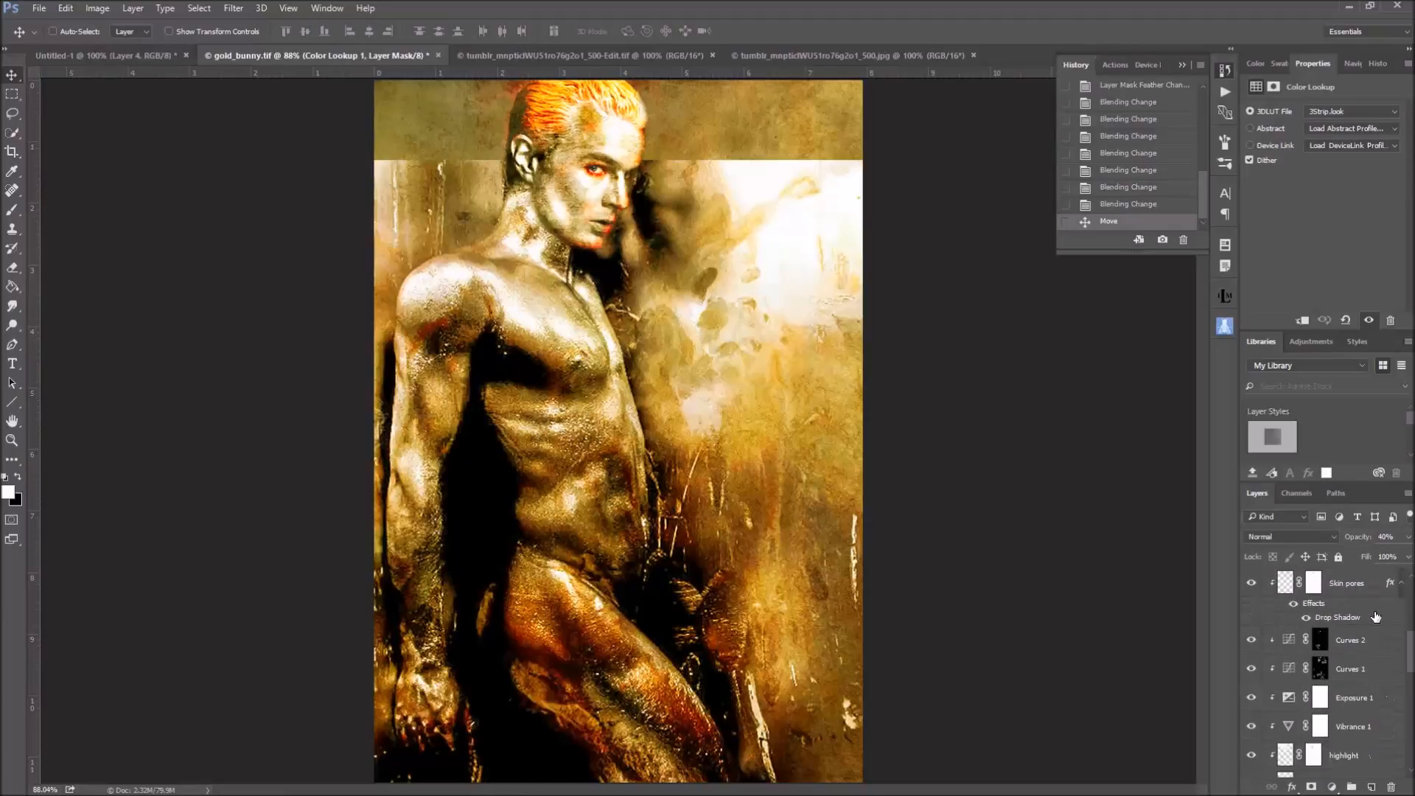
scroll(1375, 616, down, 10)
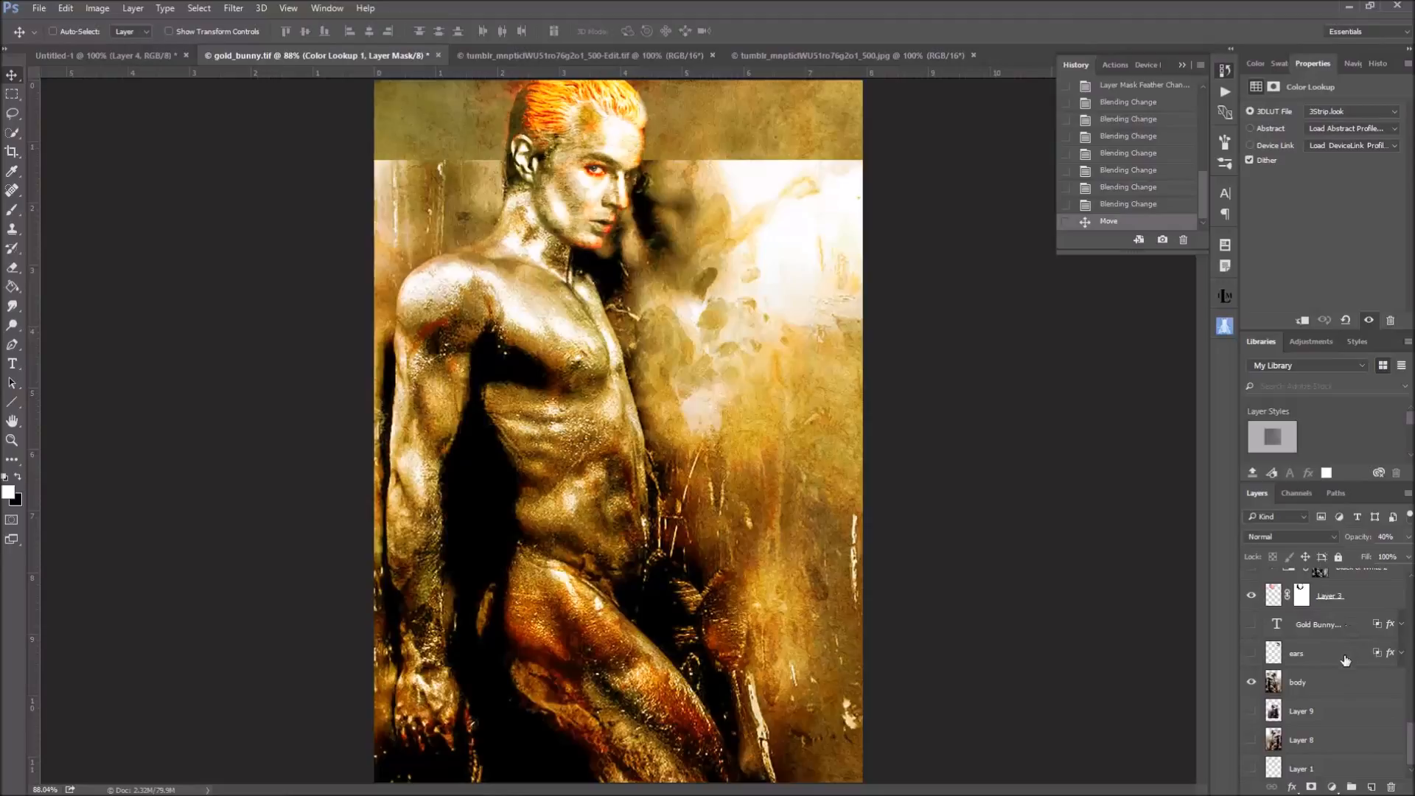
click(1251, 654)
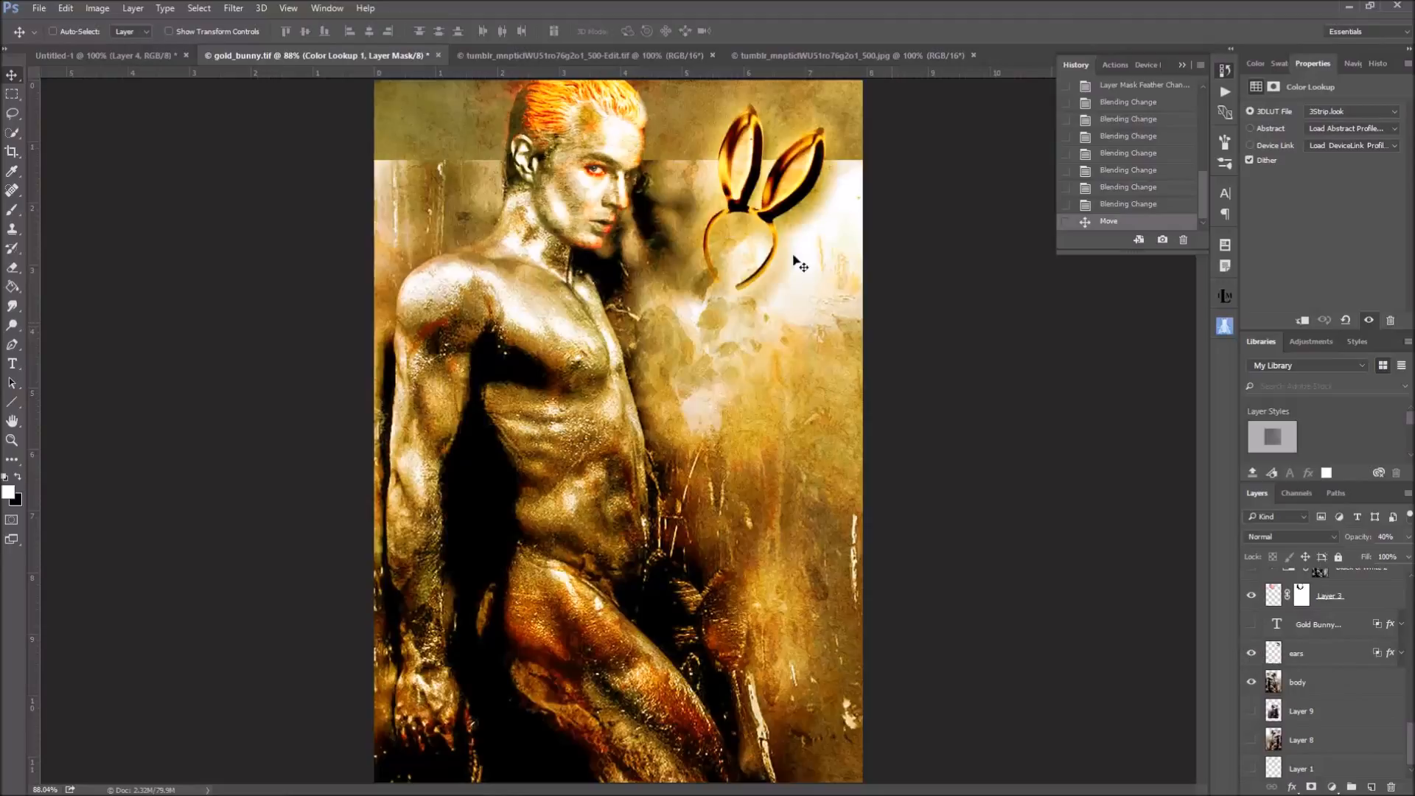
click(1251, 625)
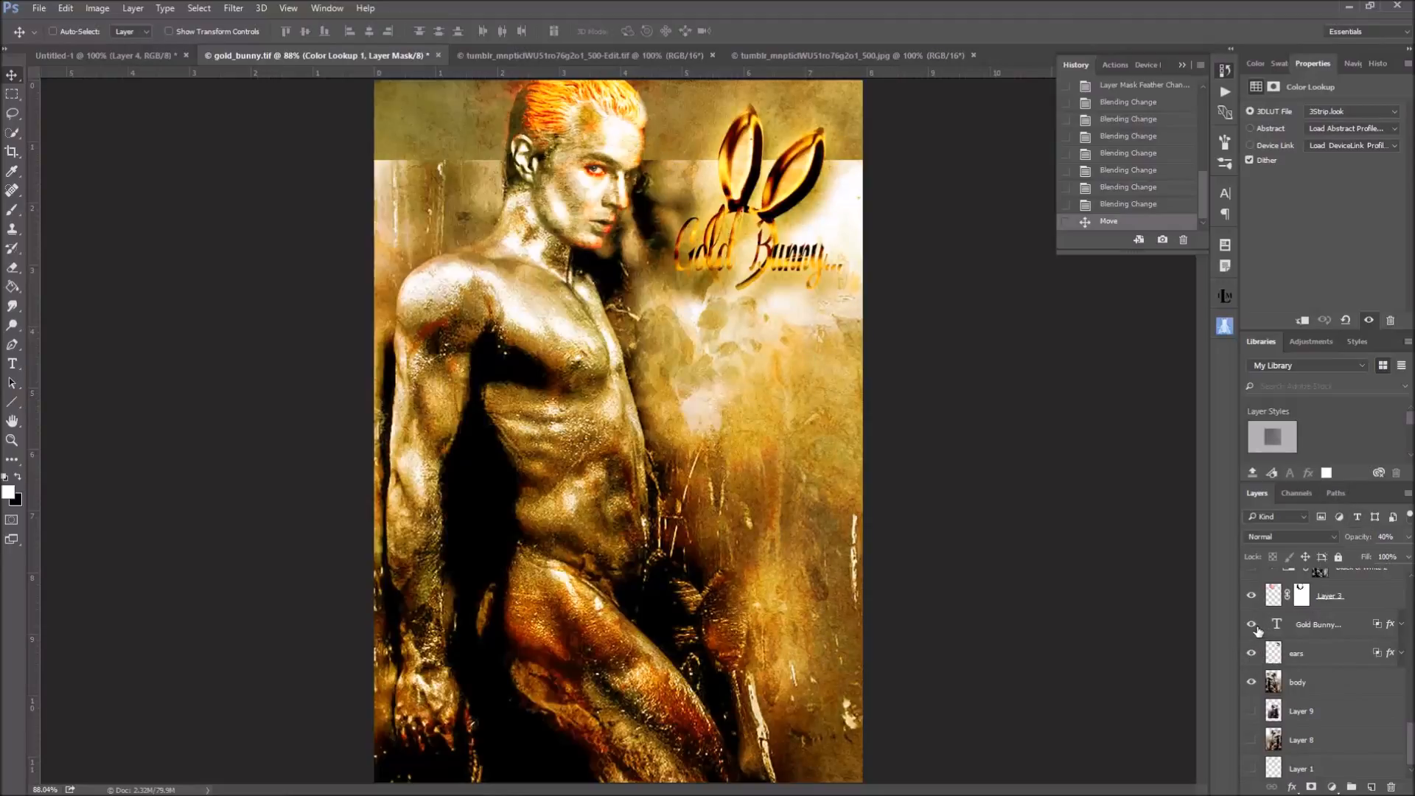
Open the ears layer's style settings and review its Bevel & Emboss and Contour options
click(1402, 654)
scroll(1319, 663, down, 2)
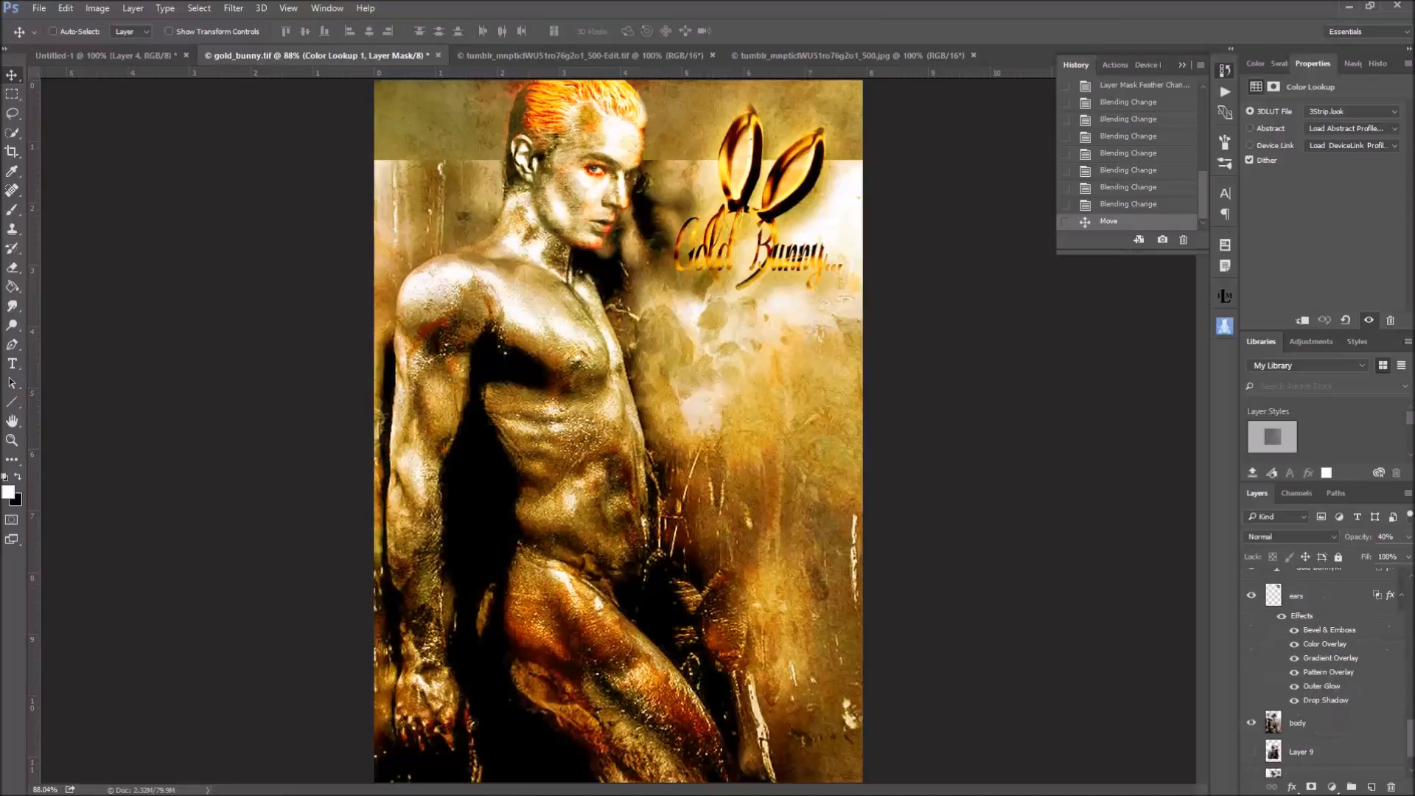
double_click(1321, 617)
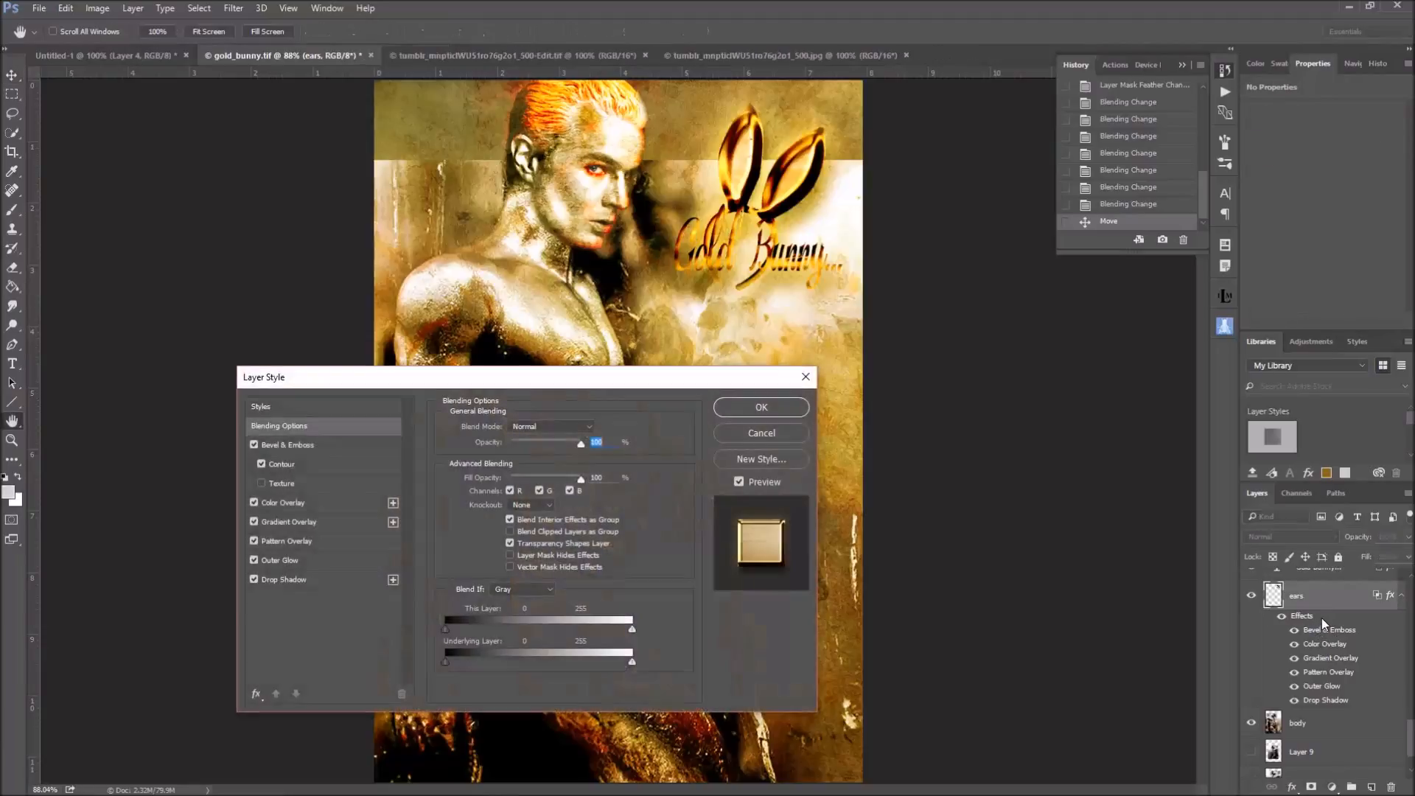
click(294, 442)
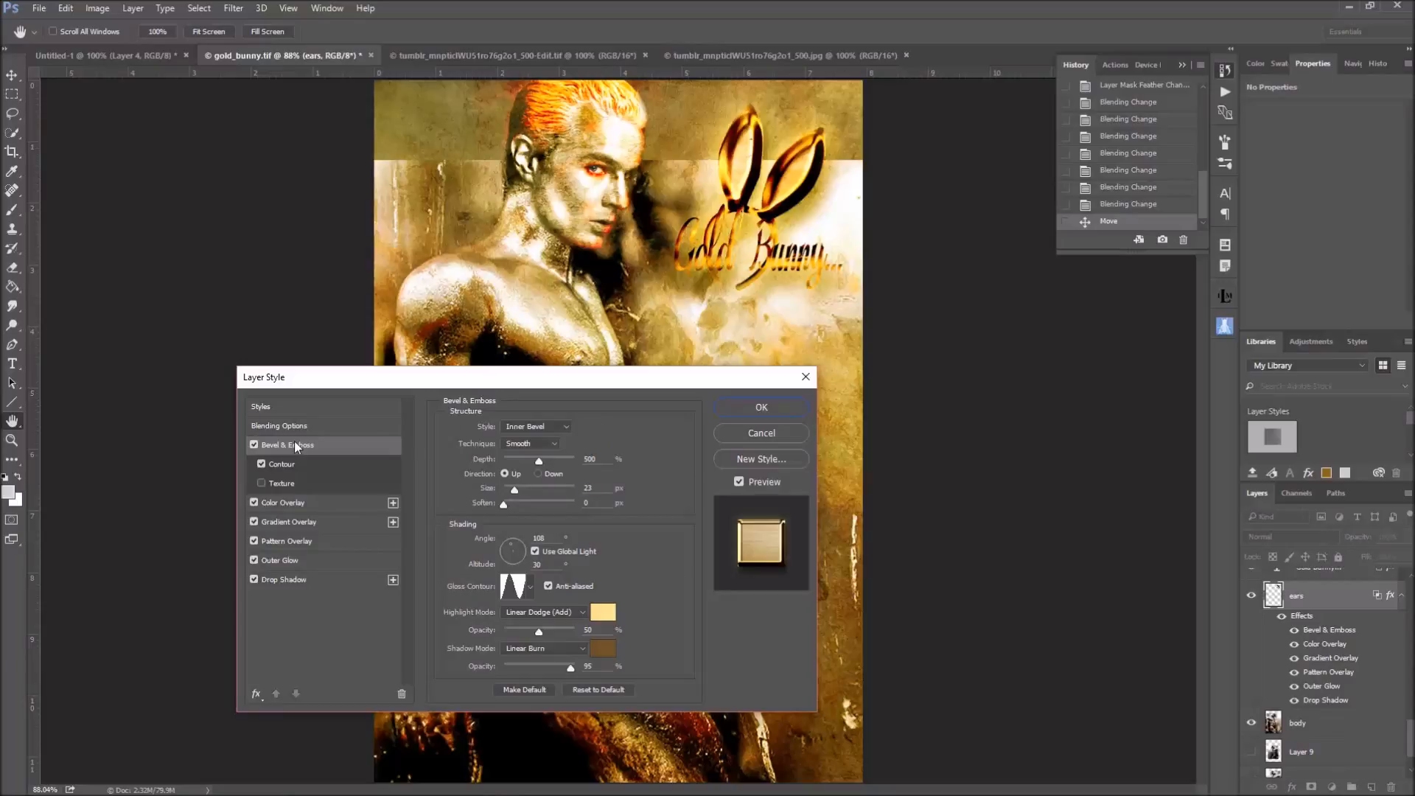
click(295, 466)
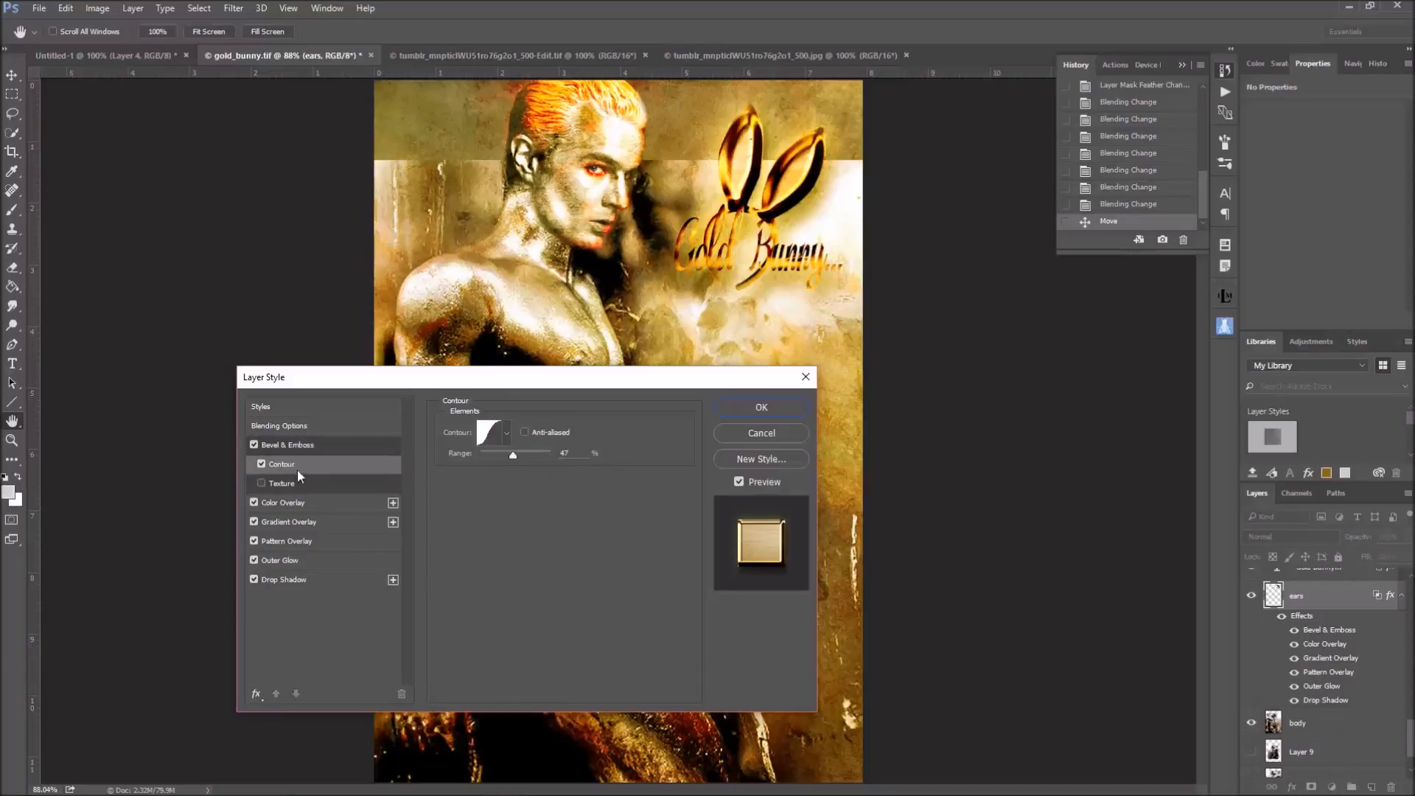
Add a second orange Color Overlay effect in Overlay mode to the ears layer's style
click(288, 502)
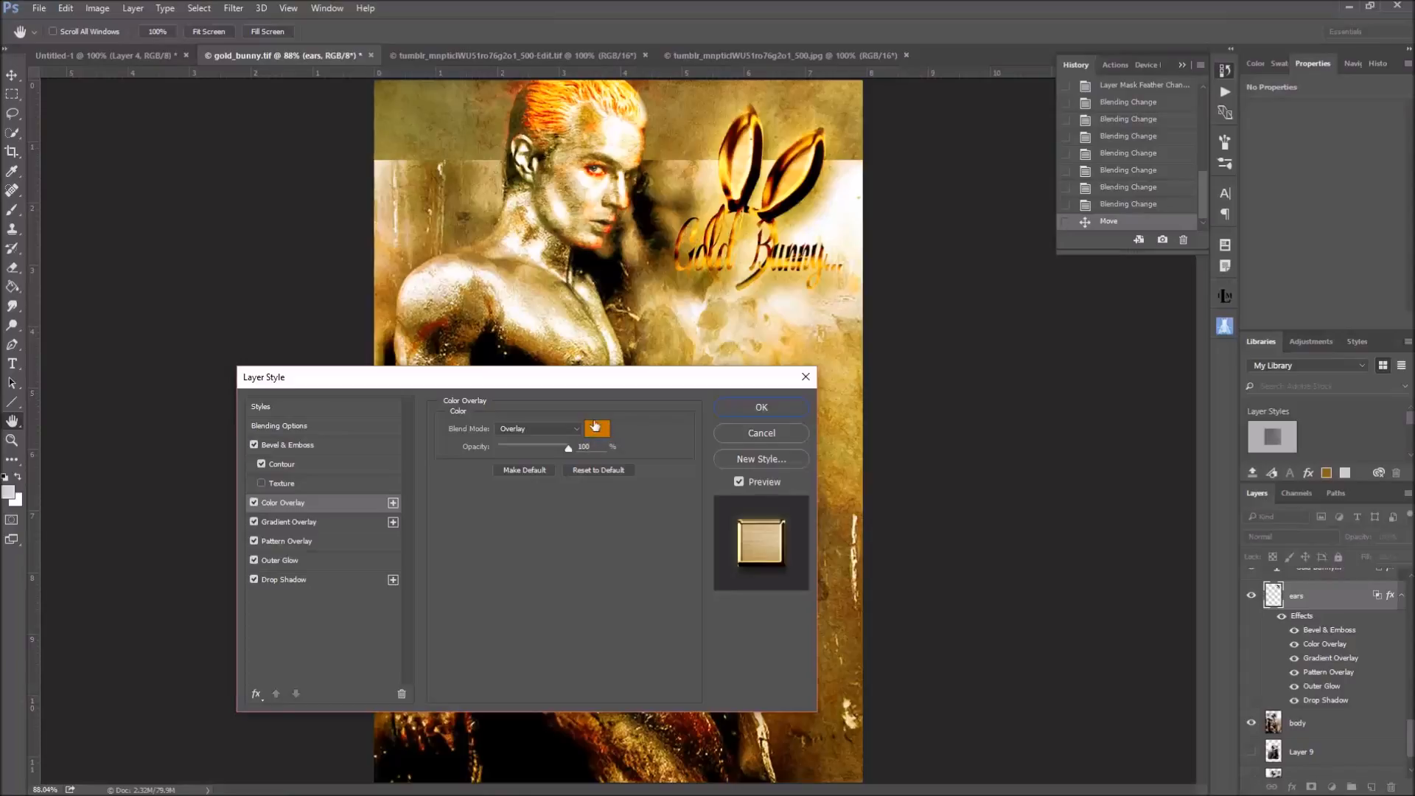
click(393, 502)
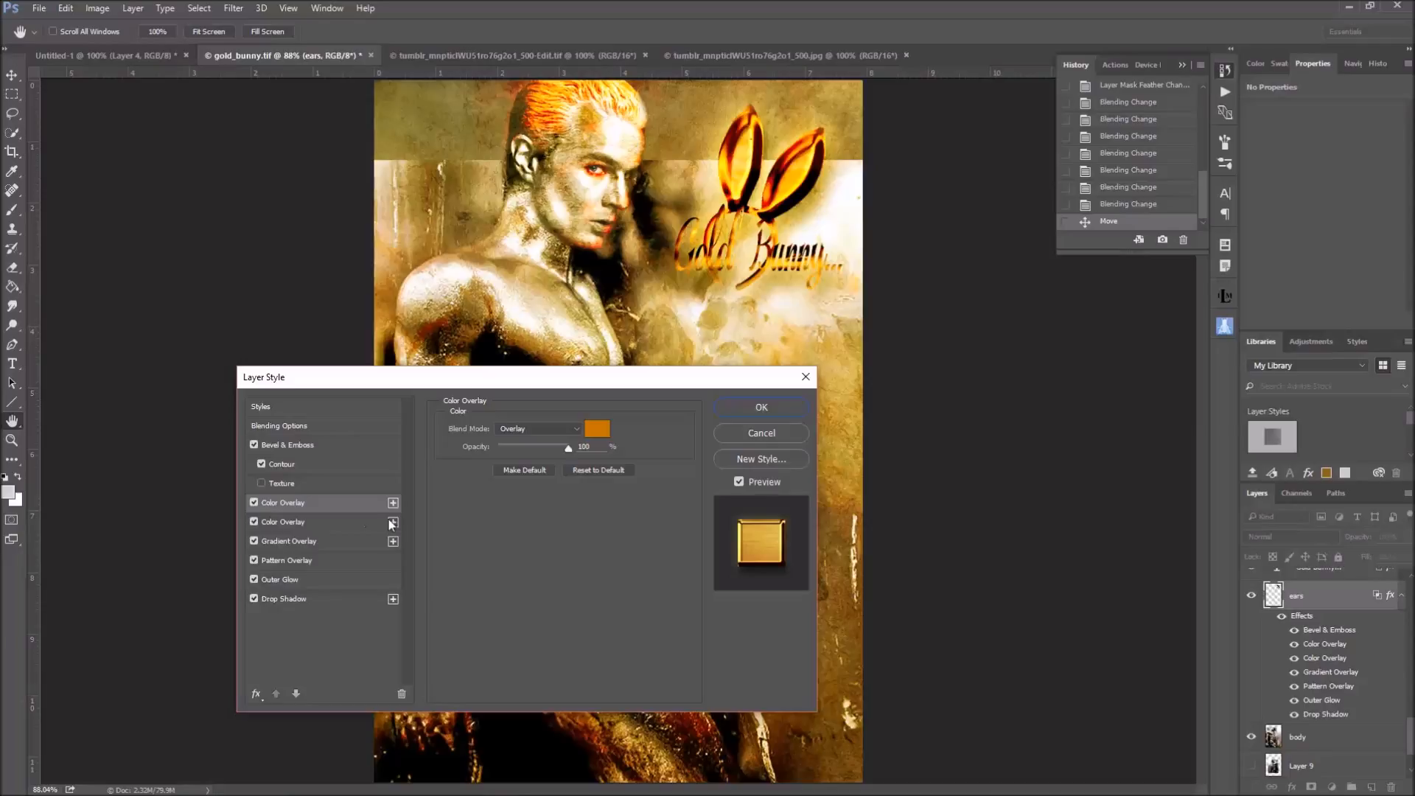
click(289, 523)
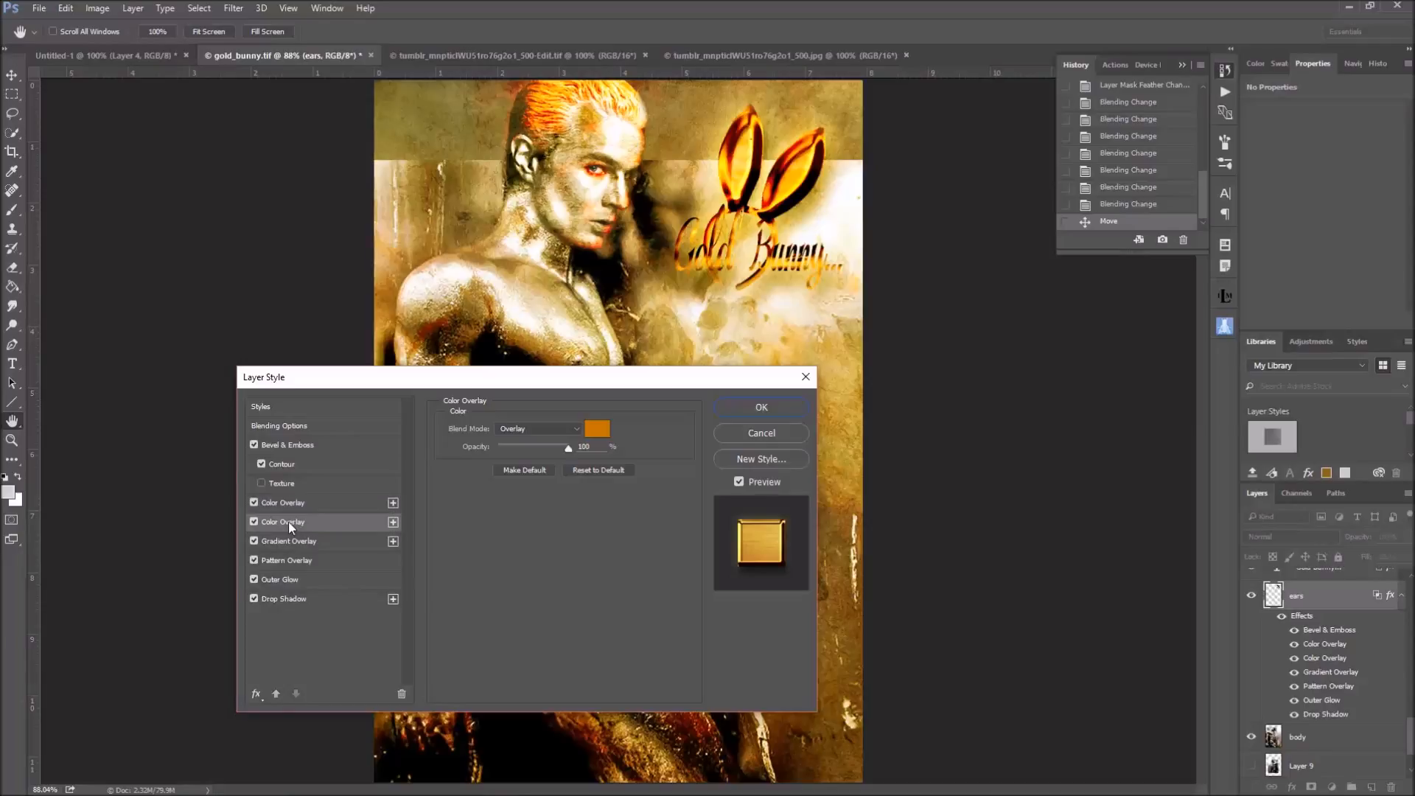
Add two more Gradient Overlay effects in Color Burn mode to the ears layer's style
click(292, 540)
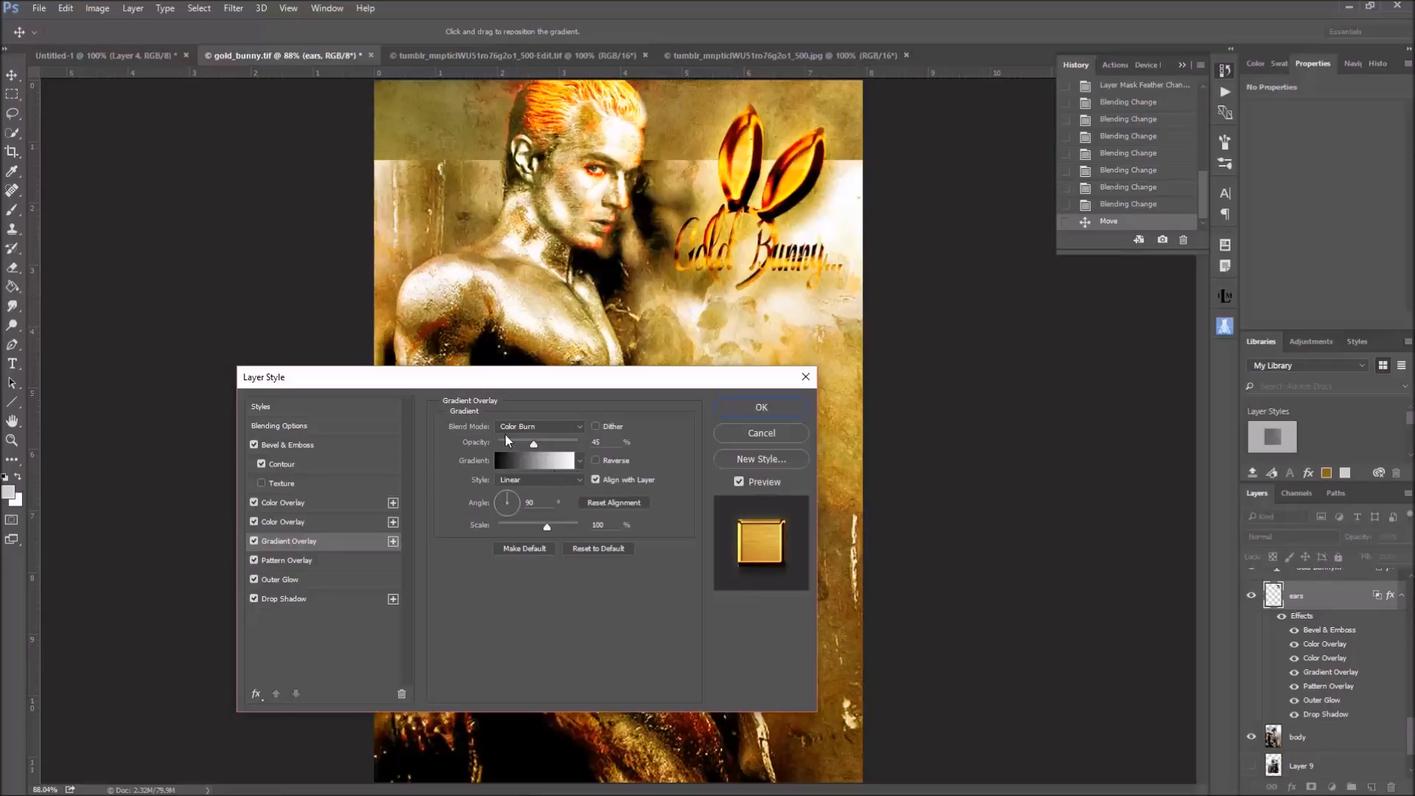
click(393, 541)
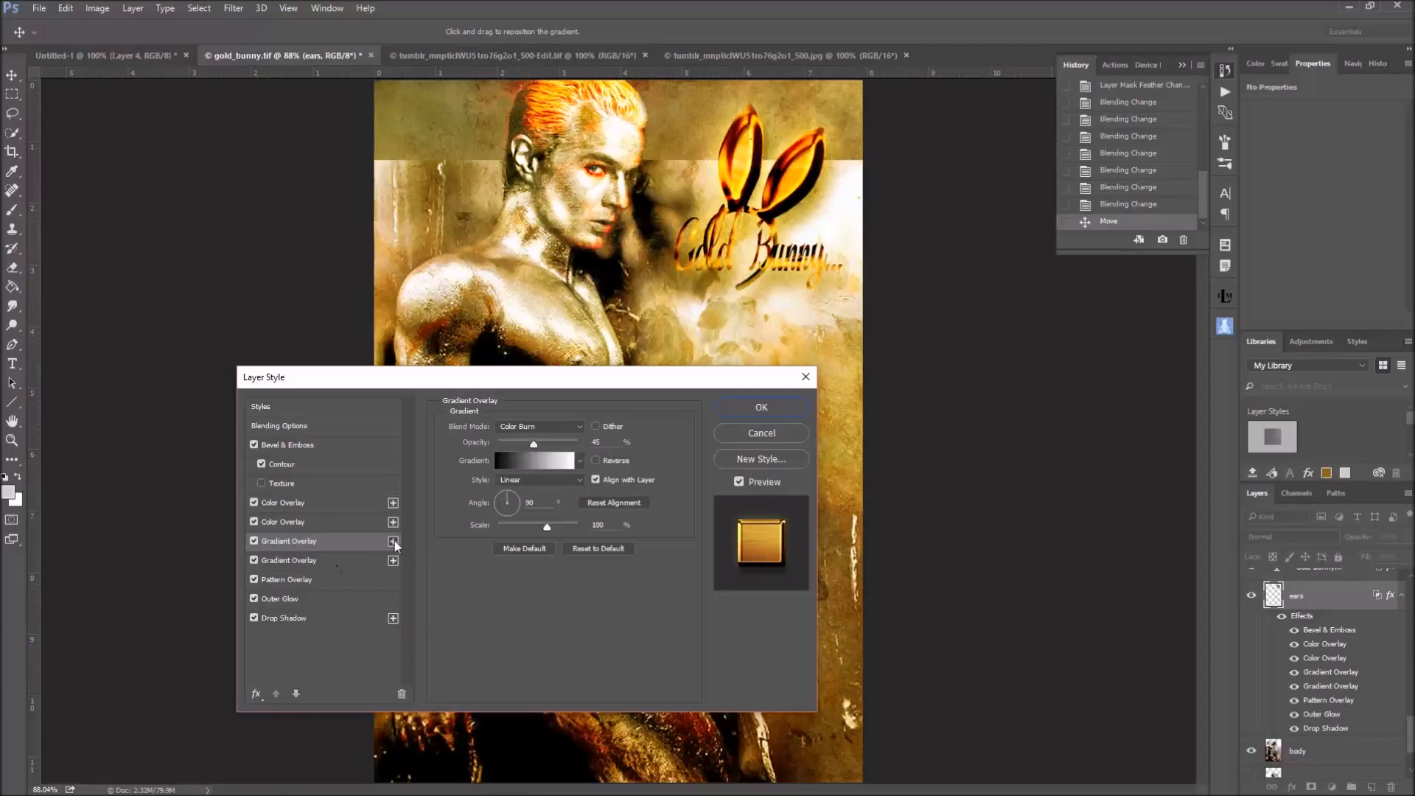
click(393, 542)
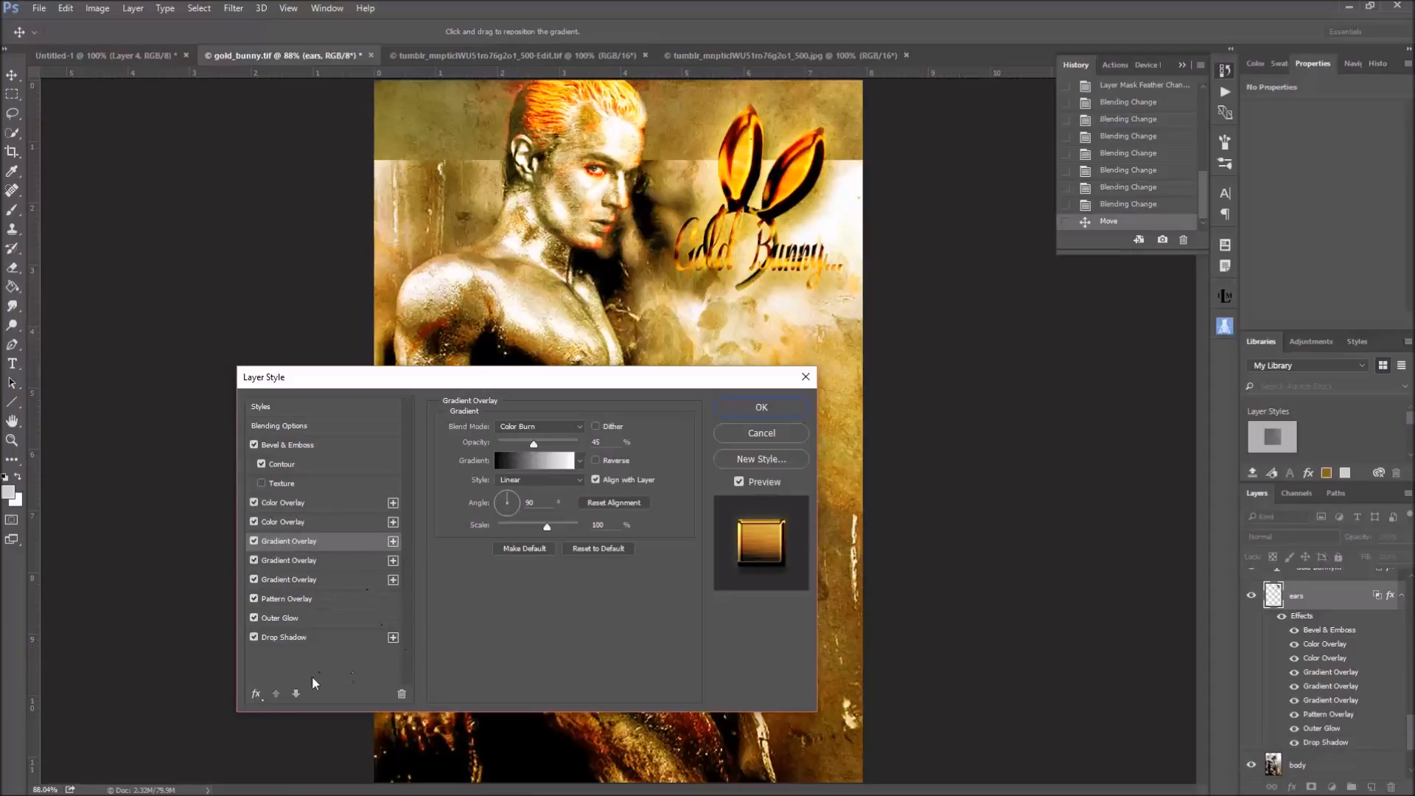
Review the ears layer's Pattern Overlay pattern choices and its Outer Glow settings and colour
click(292, 600)
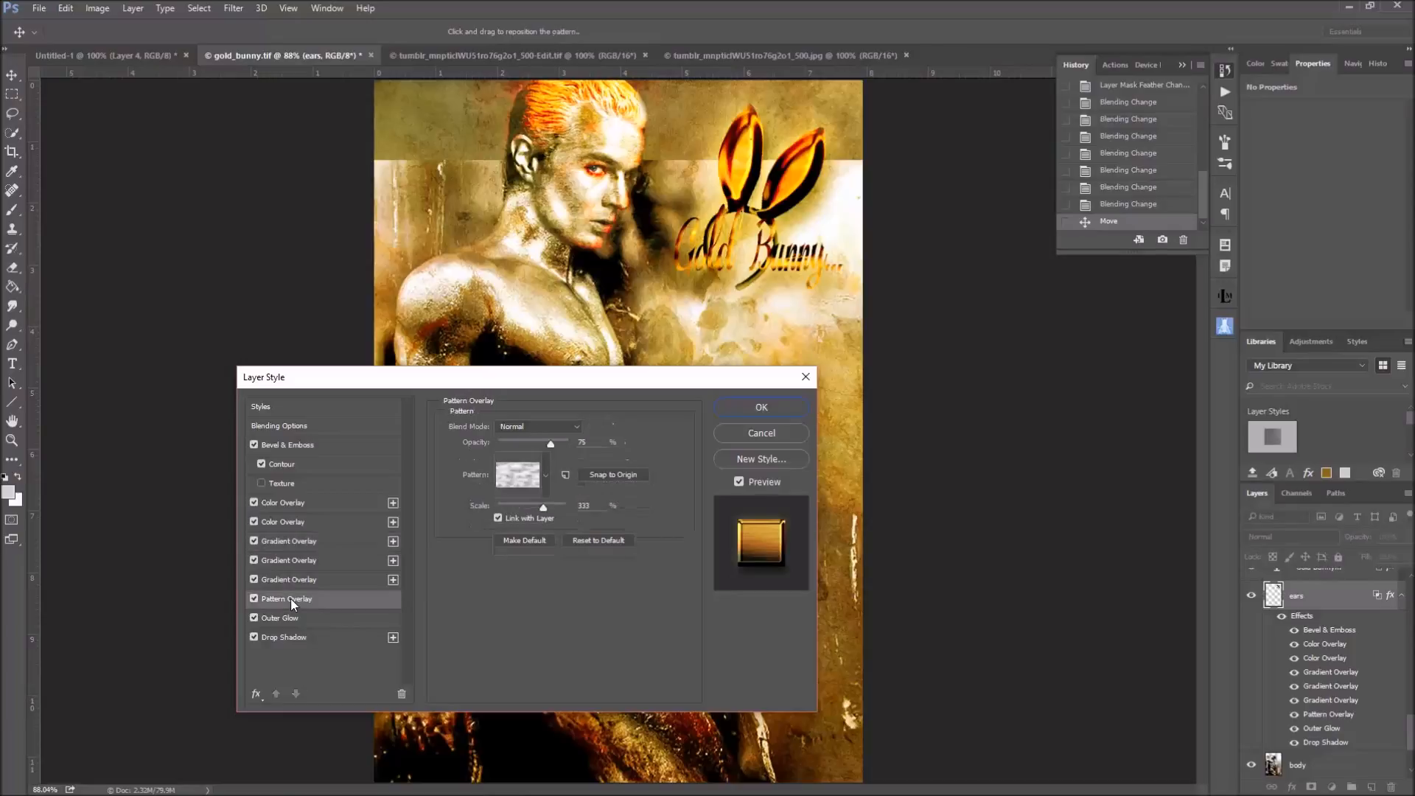
click(533, 483)
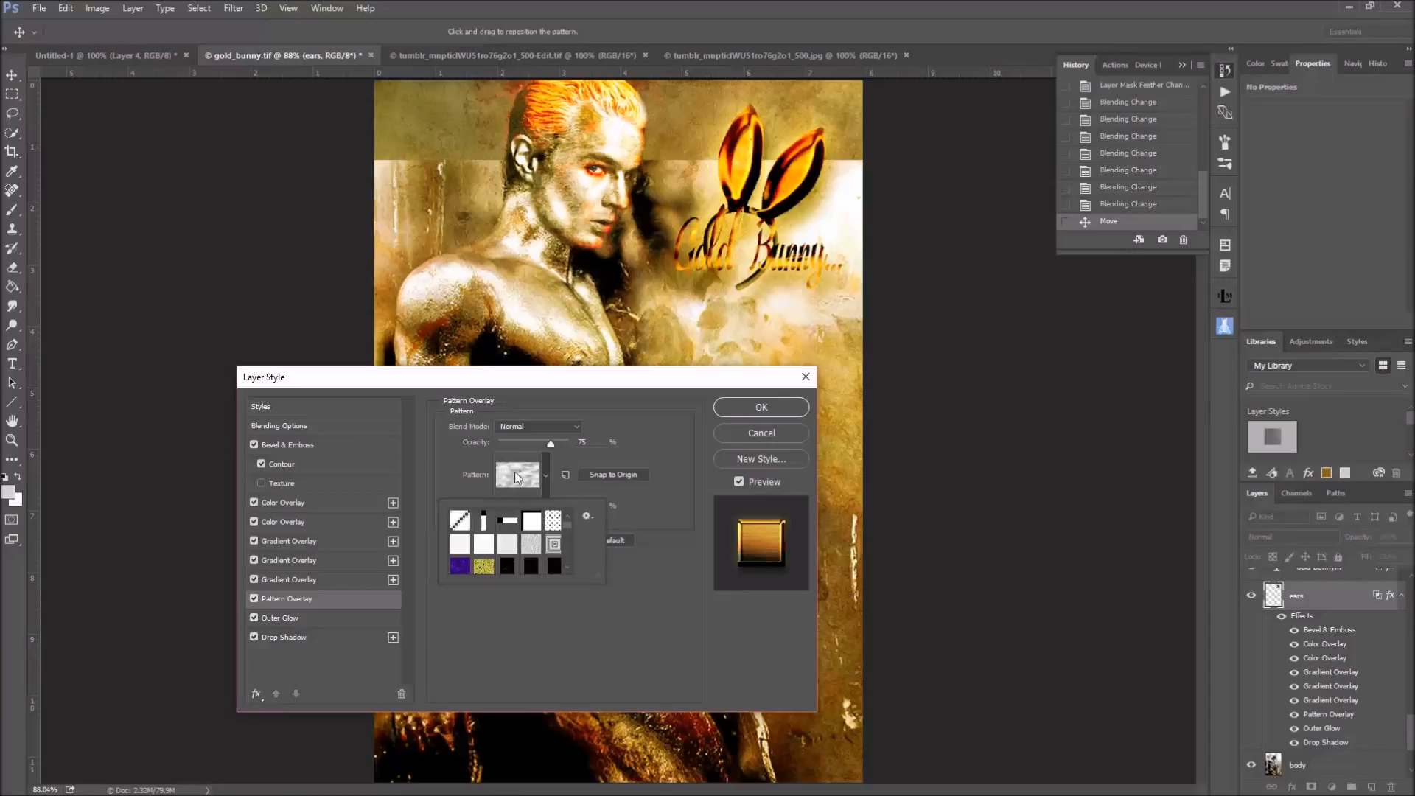
click(290, 619)
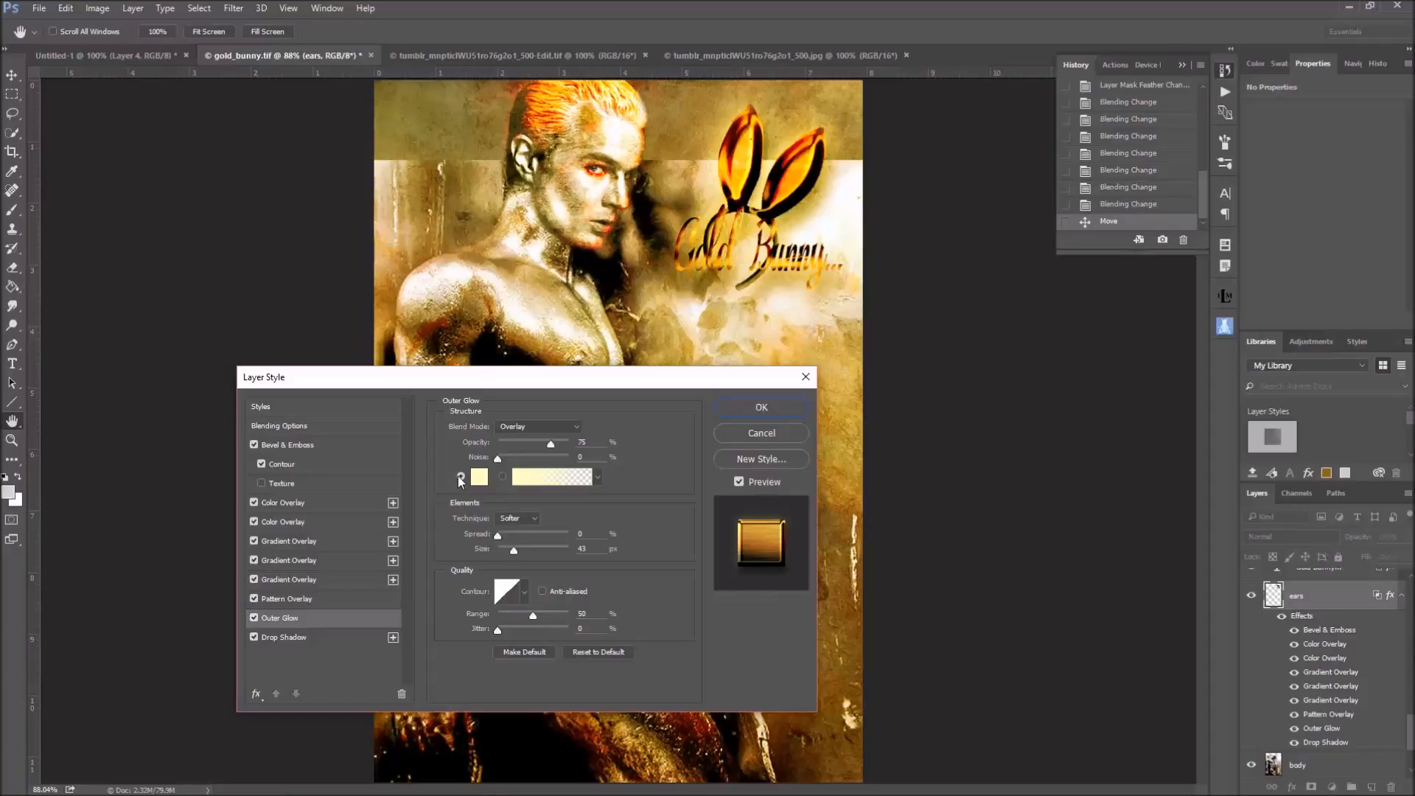
click(480, 479)
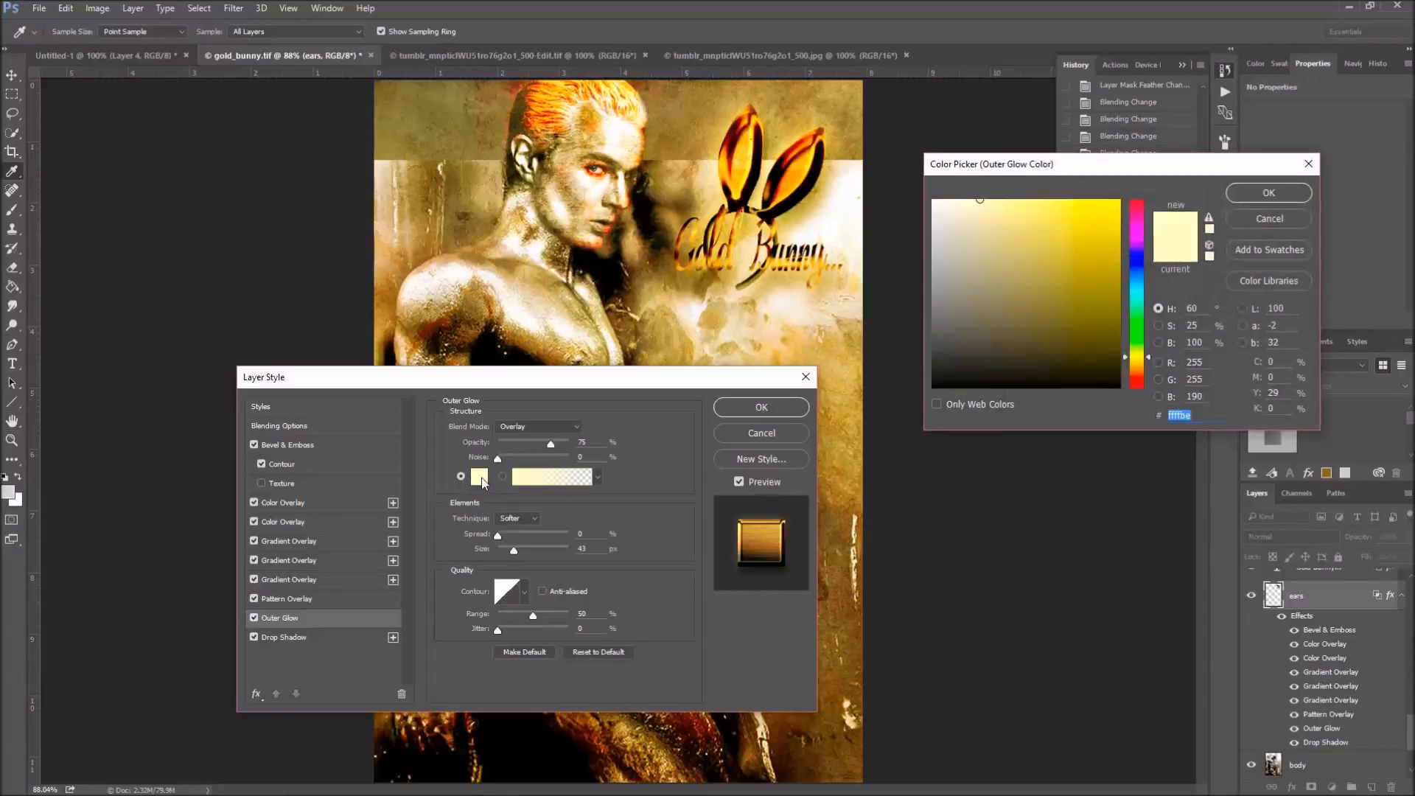
click(1269, 193)
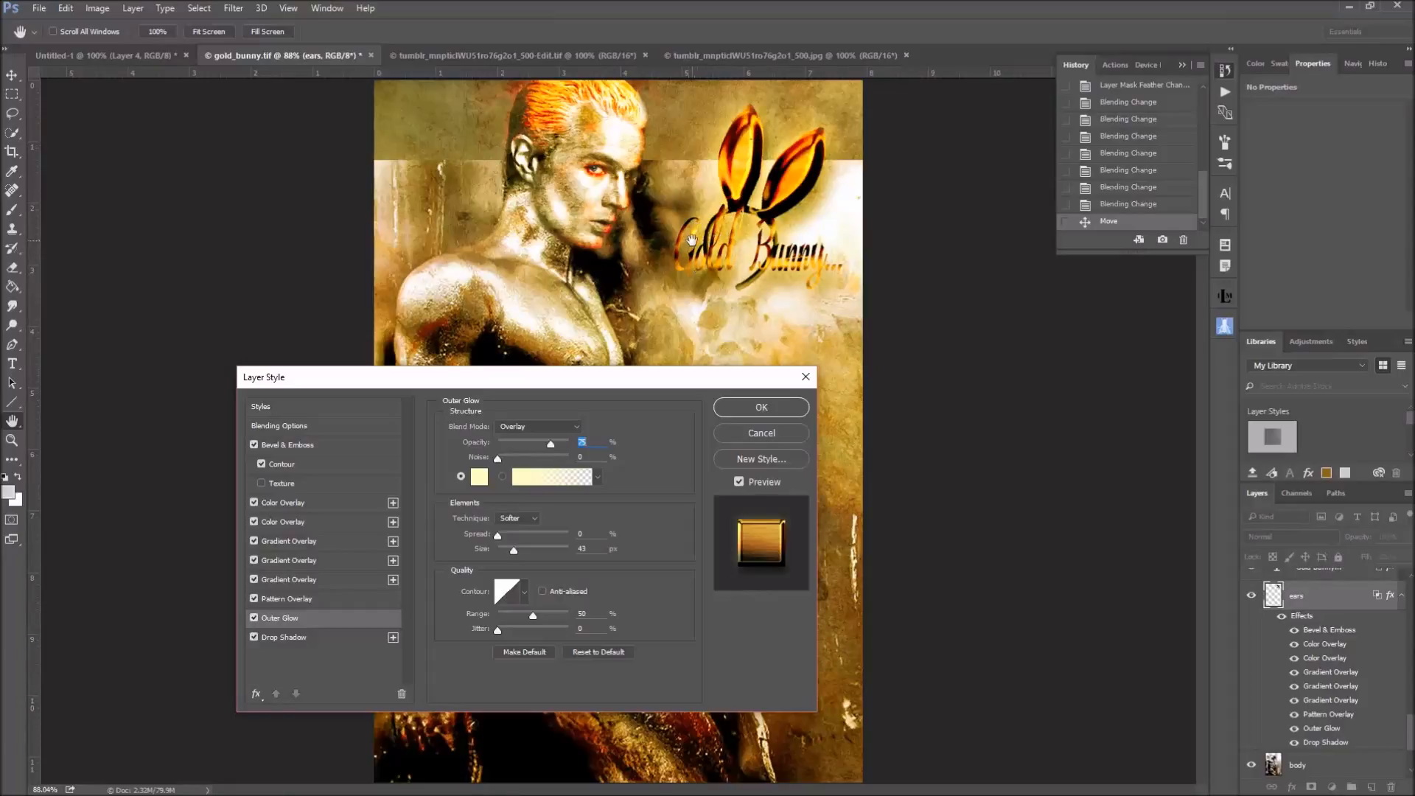
Review the ears layer's Drop Shadow settings, then apply the layer style and collapse its effects list
click(284, 638)
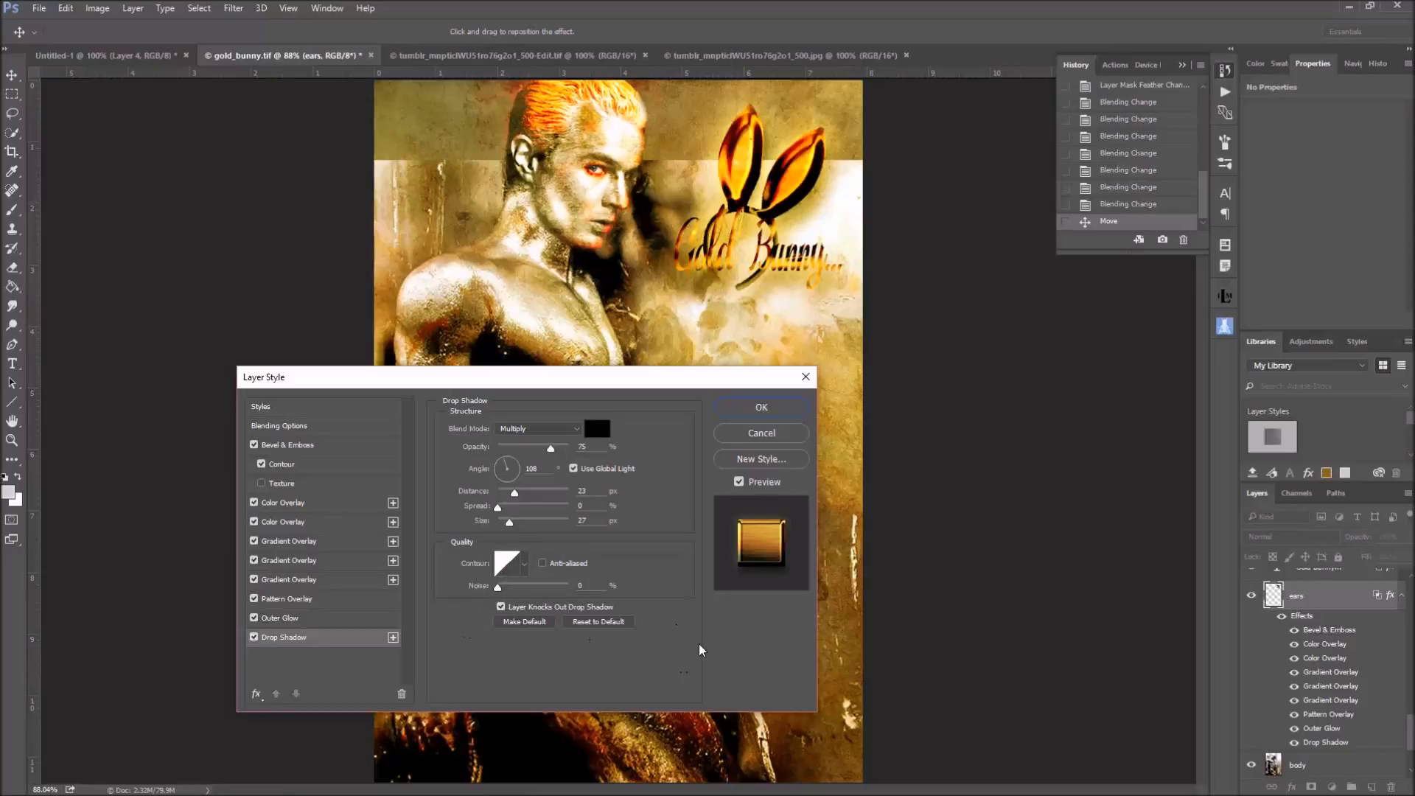
click(762, 408)
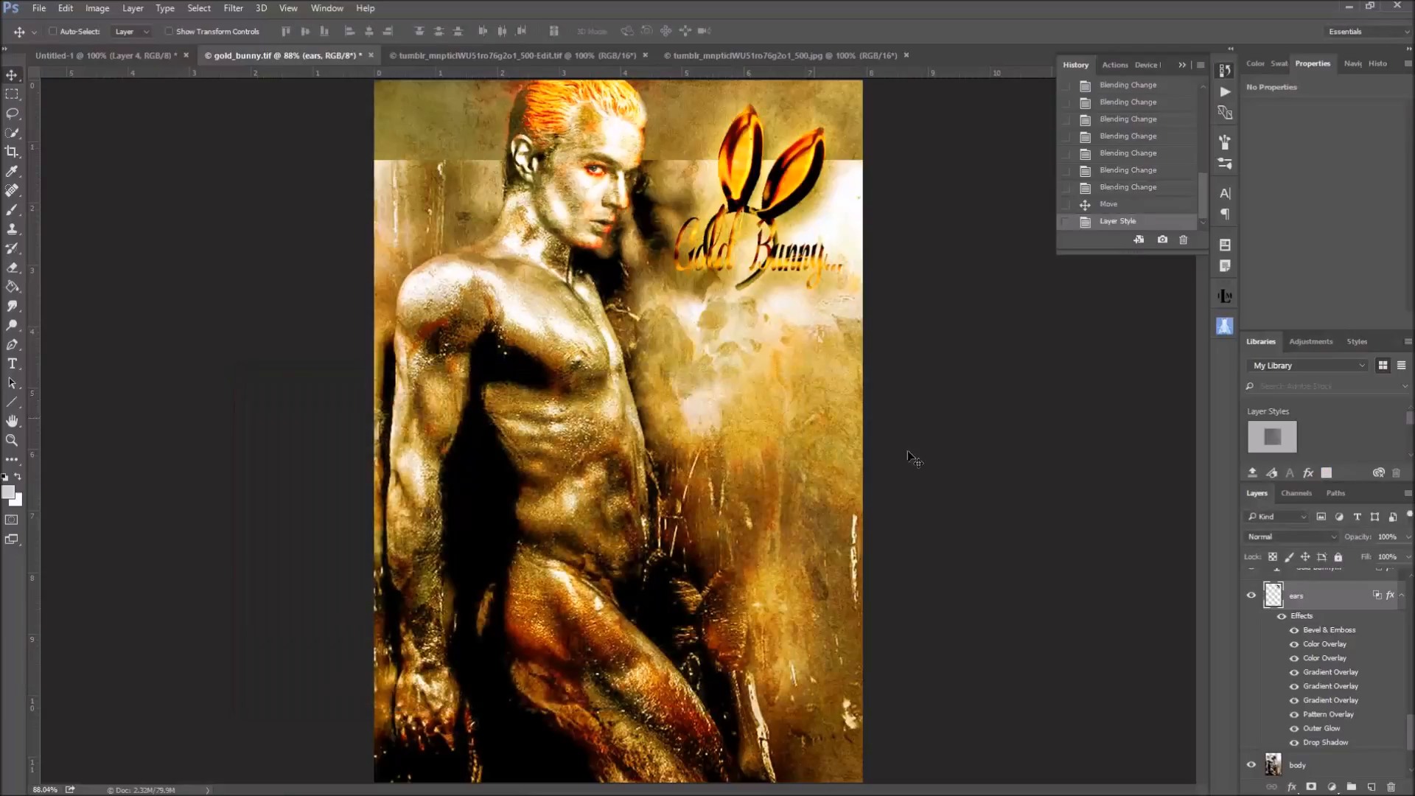
click(1401, 596)
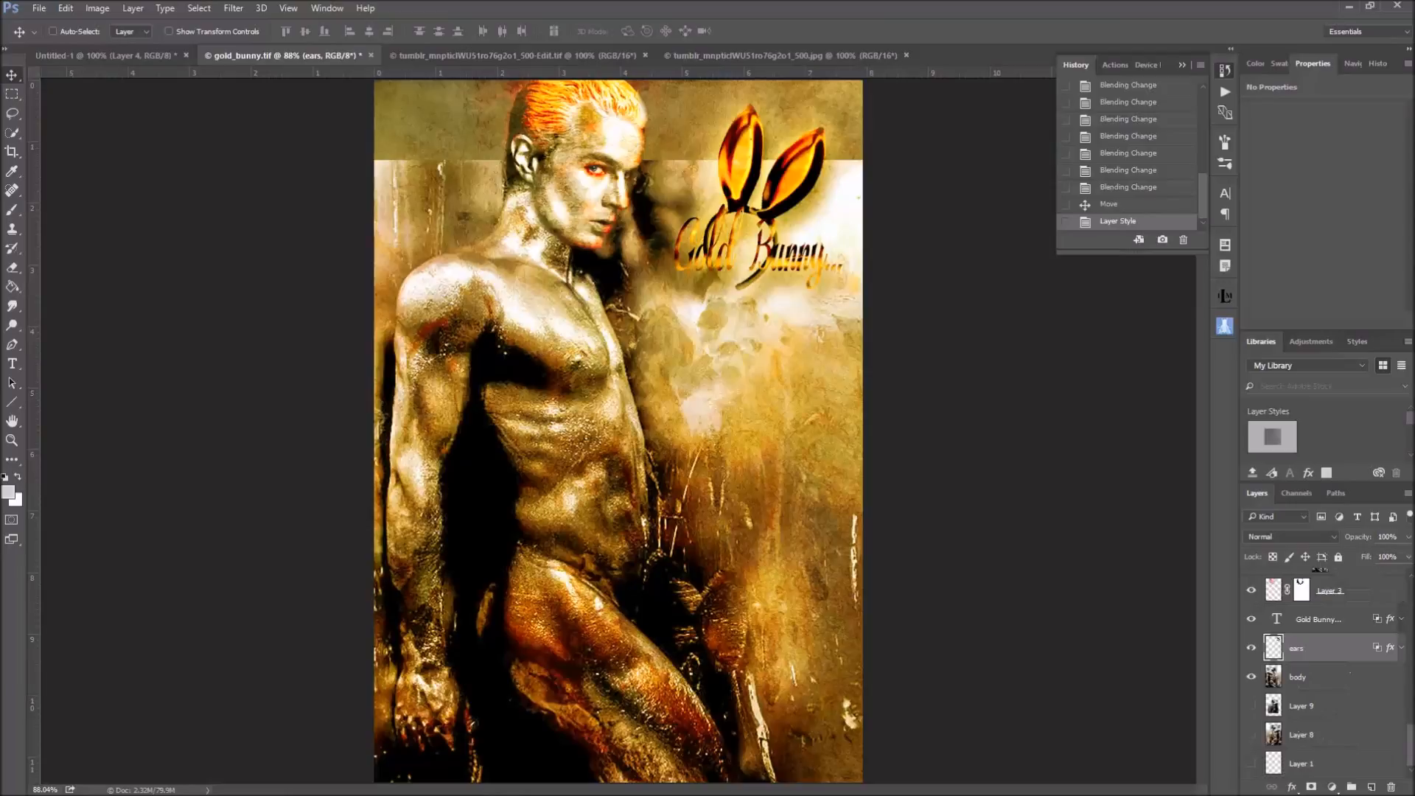
Review the Gold Bunny text layer's Bevel & Emboss, overlay, Outer Glow and Drop Shadow settings, and close its style without changes
click(1330, 619)
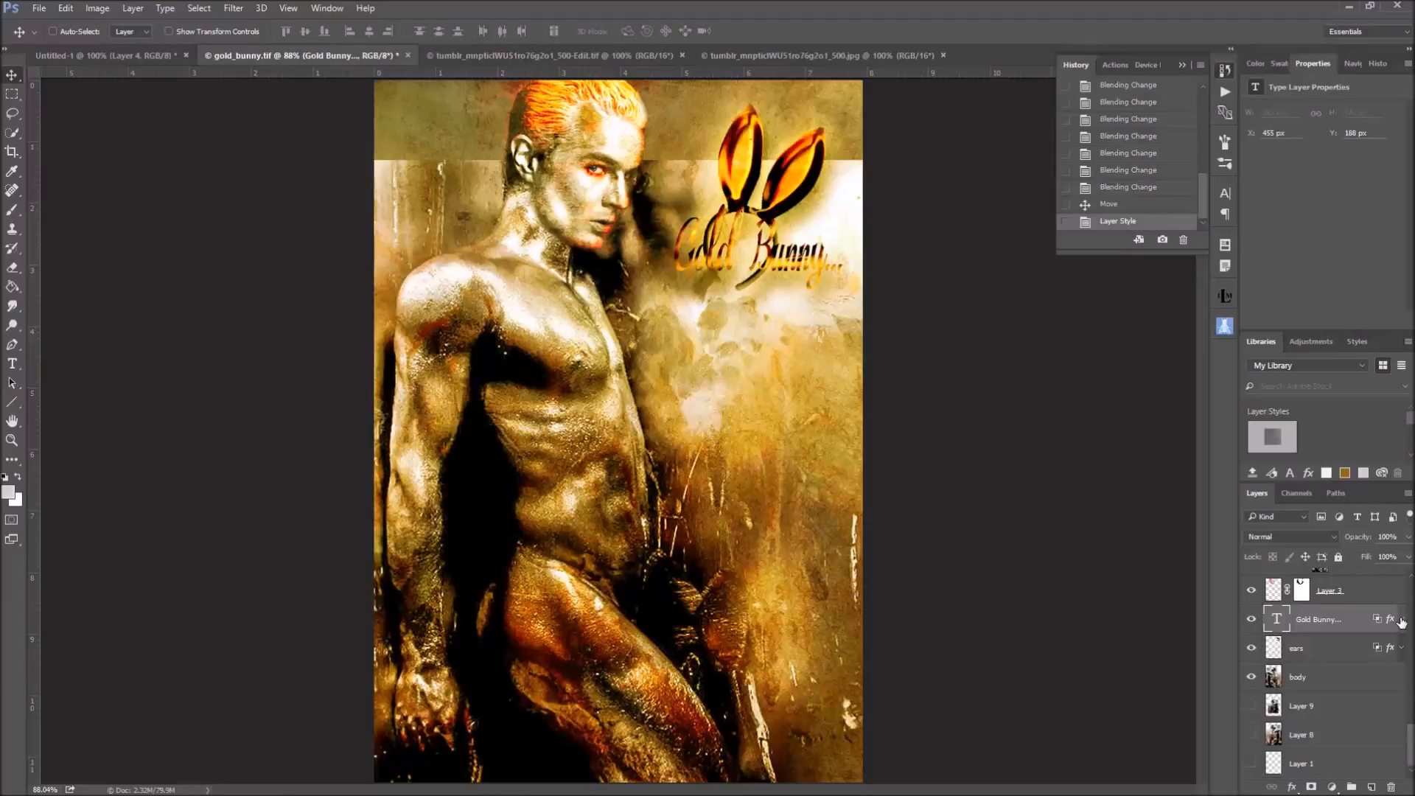
click(1401, 619)
double_click(1326, 653)
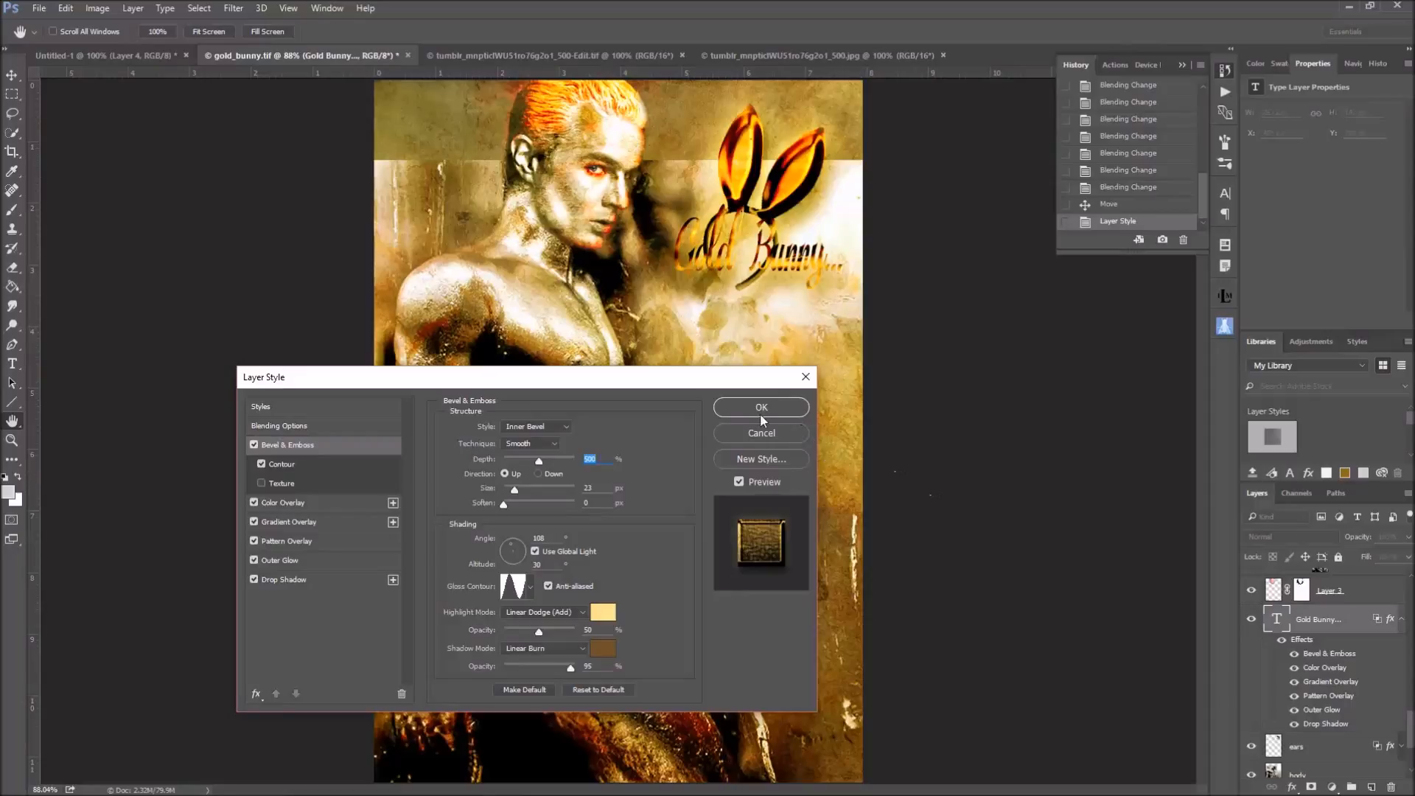
click(292, 505)
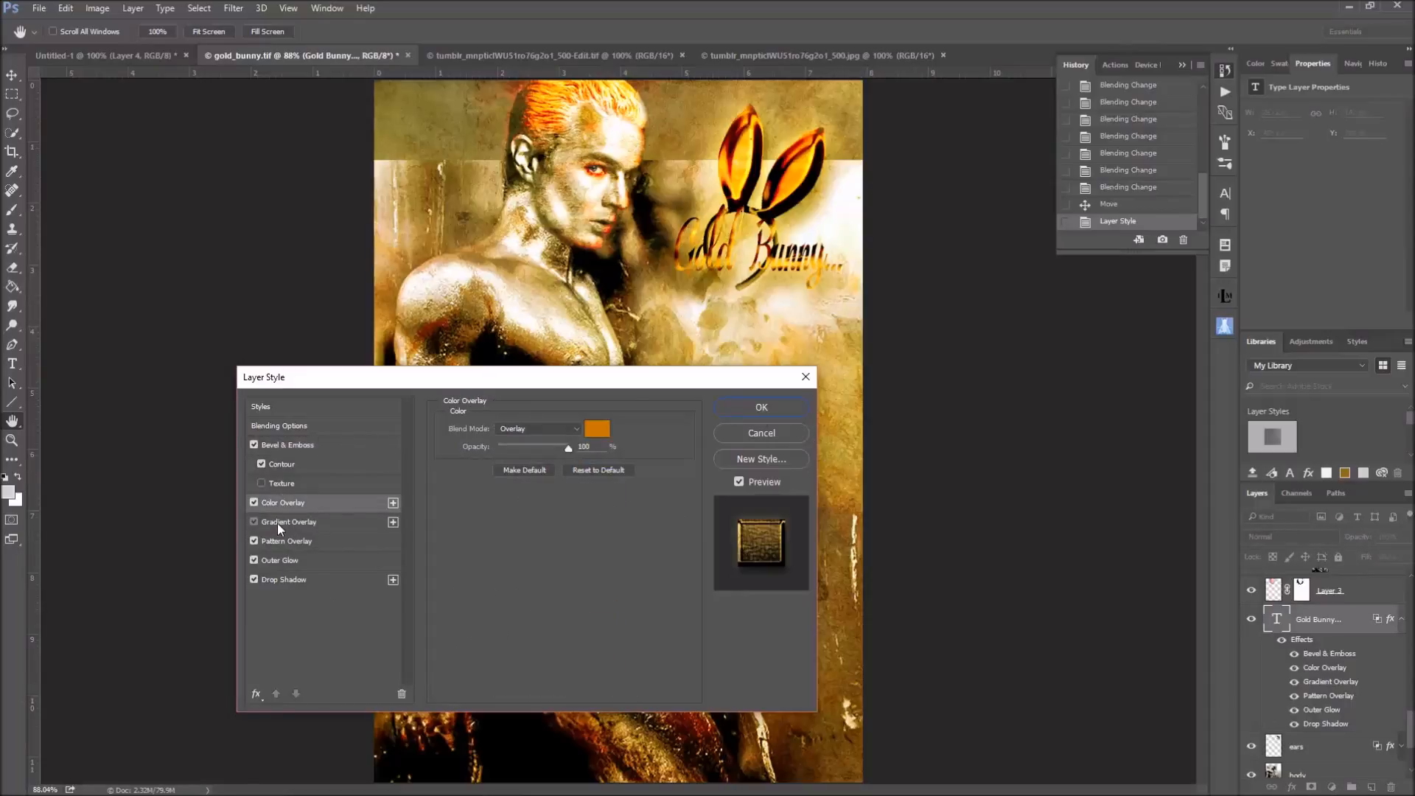
click(277, 524)
click(285, 537)
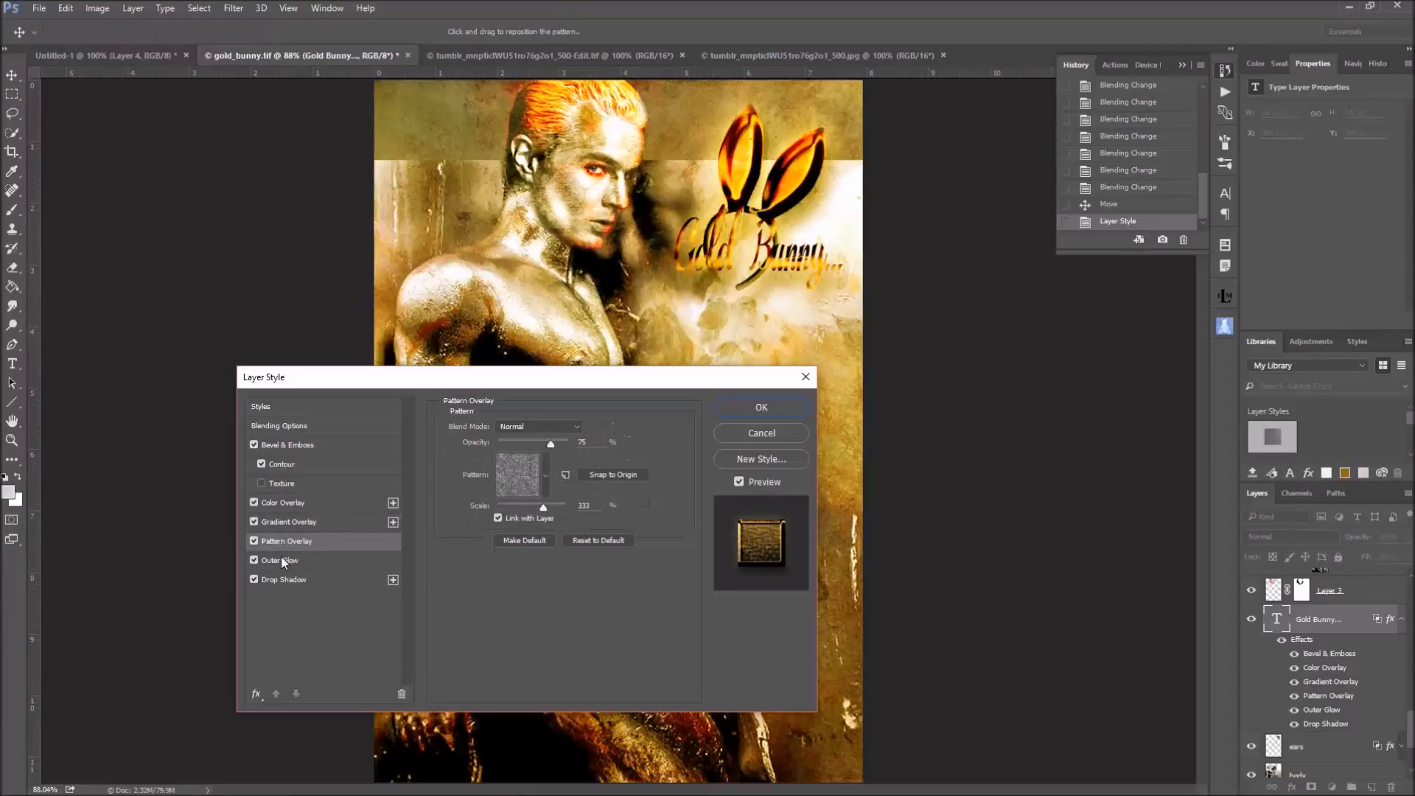
click(280, 560)
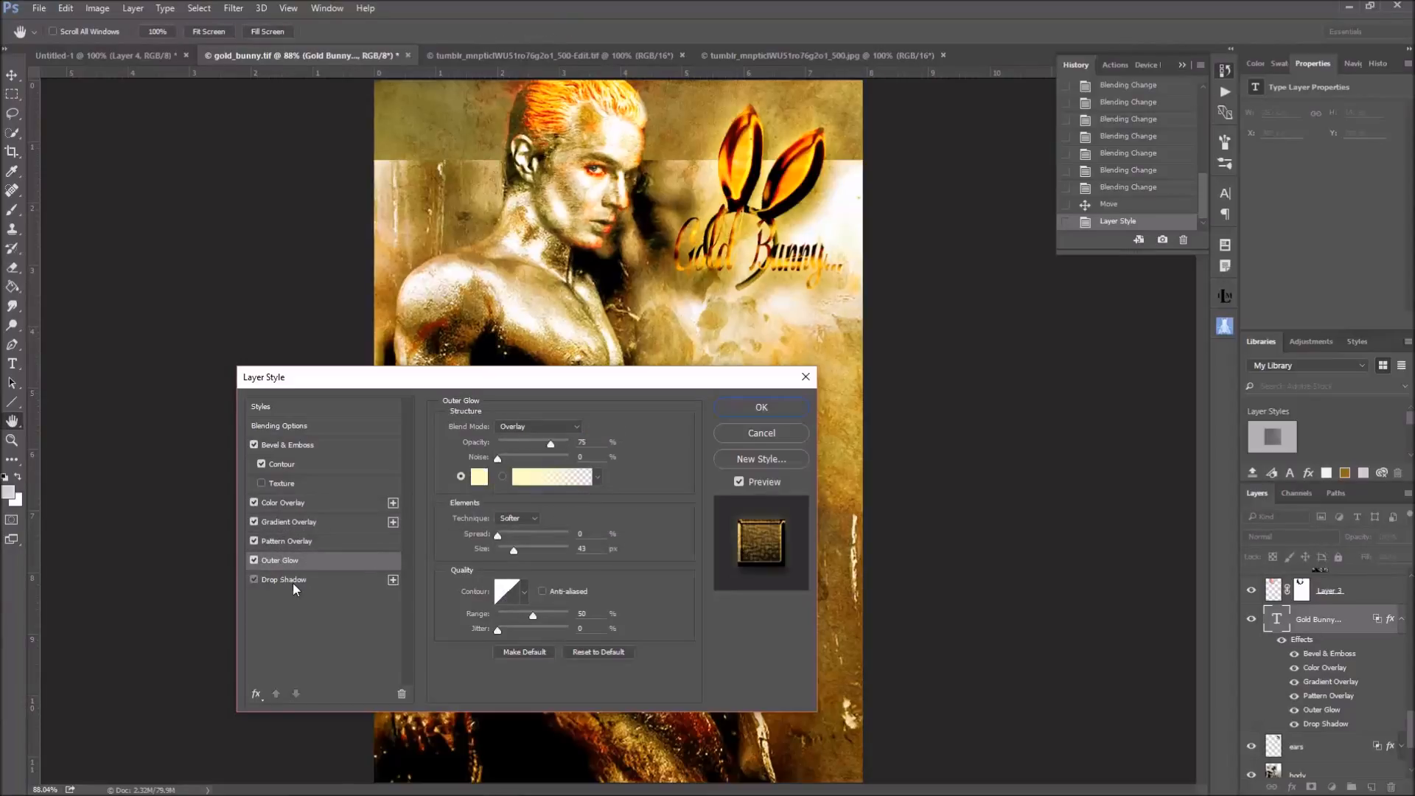
click(284, 580)
click(766, 410)
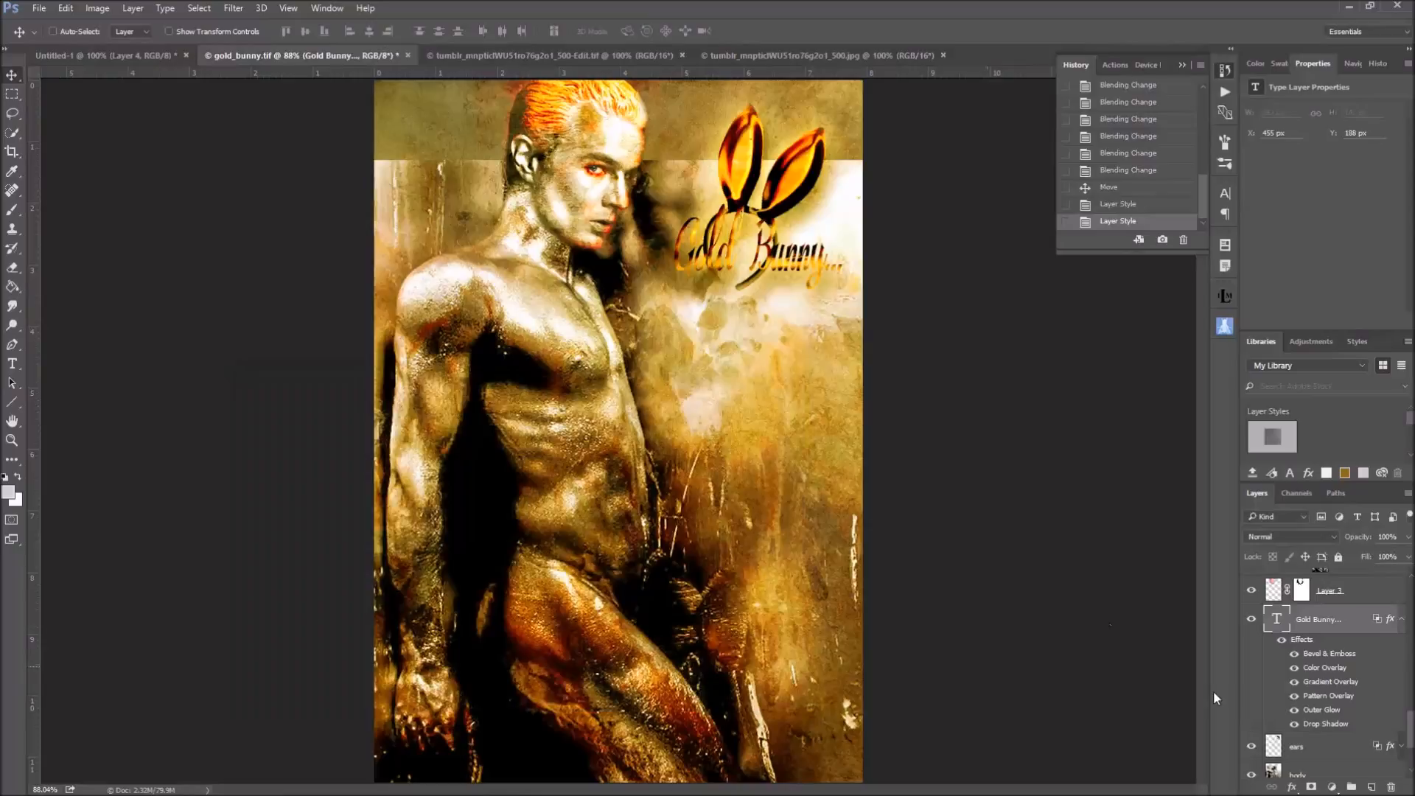
click(1402, 620)
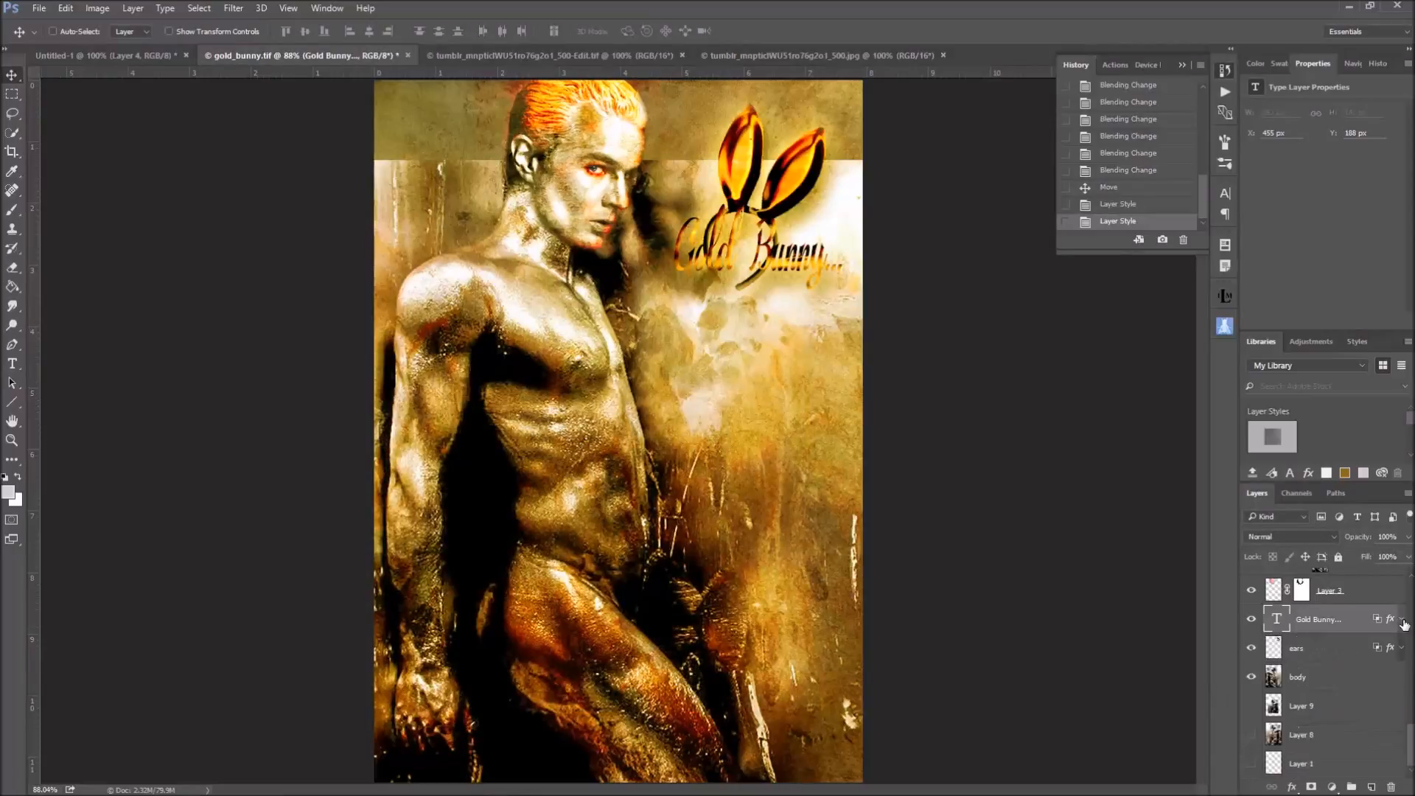
Copy all layer effects from the ears layer onto the Gold Bunny text layer
click(1403, 620)
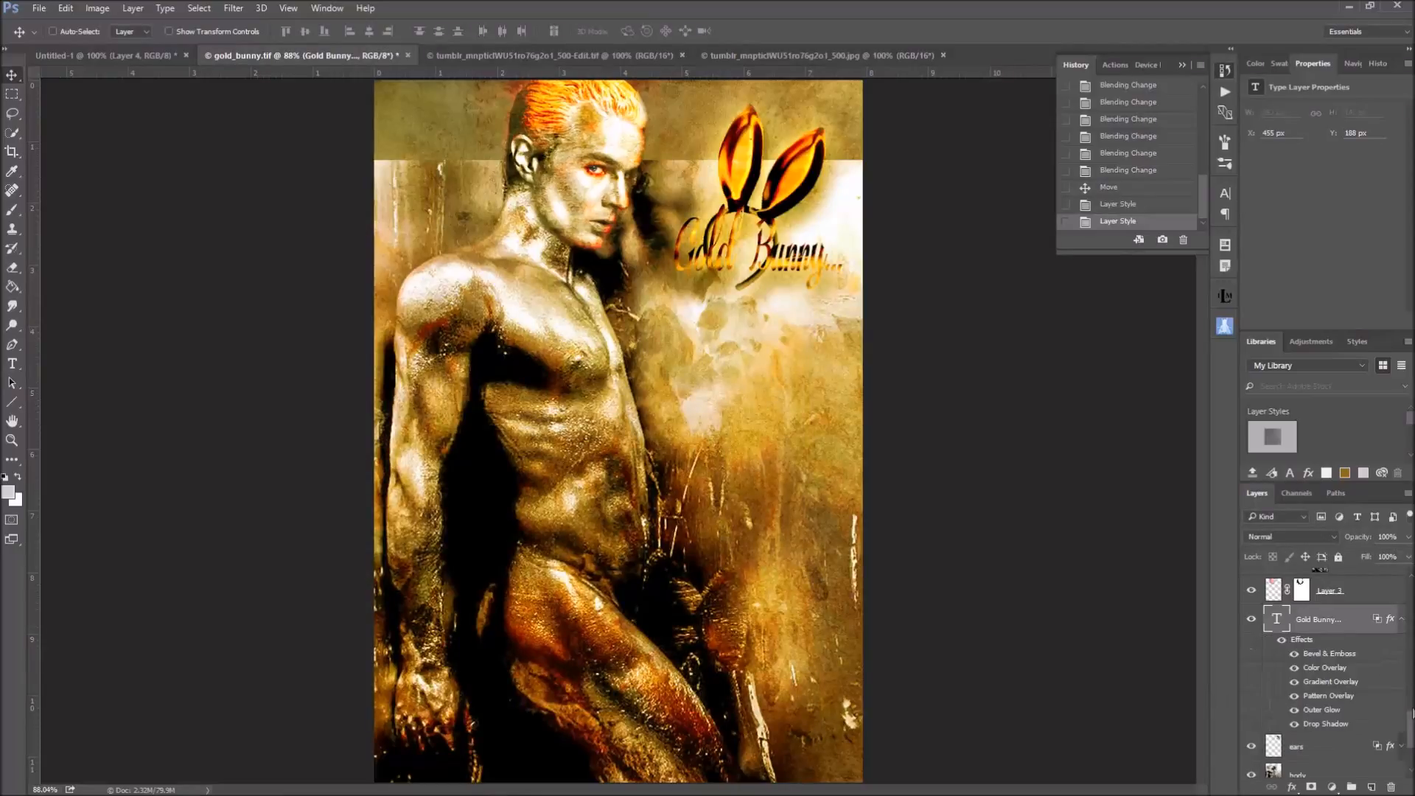
scroll(1409, 712, down, 2)
click(1404, 688)
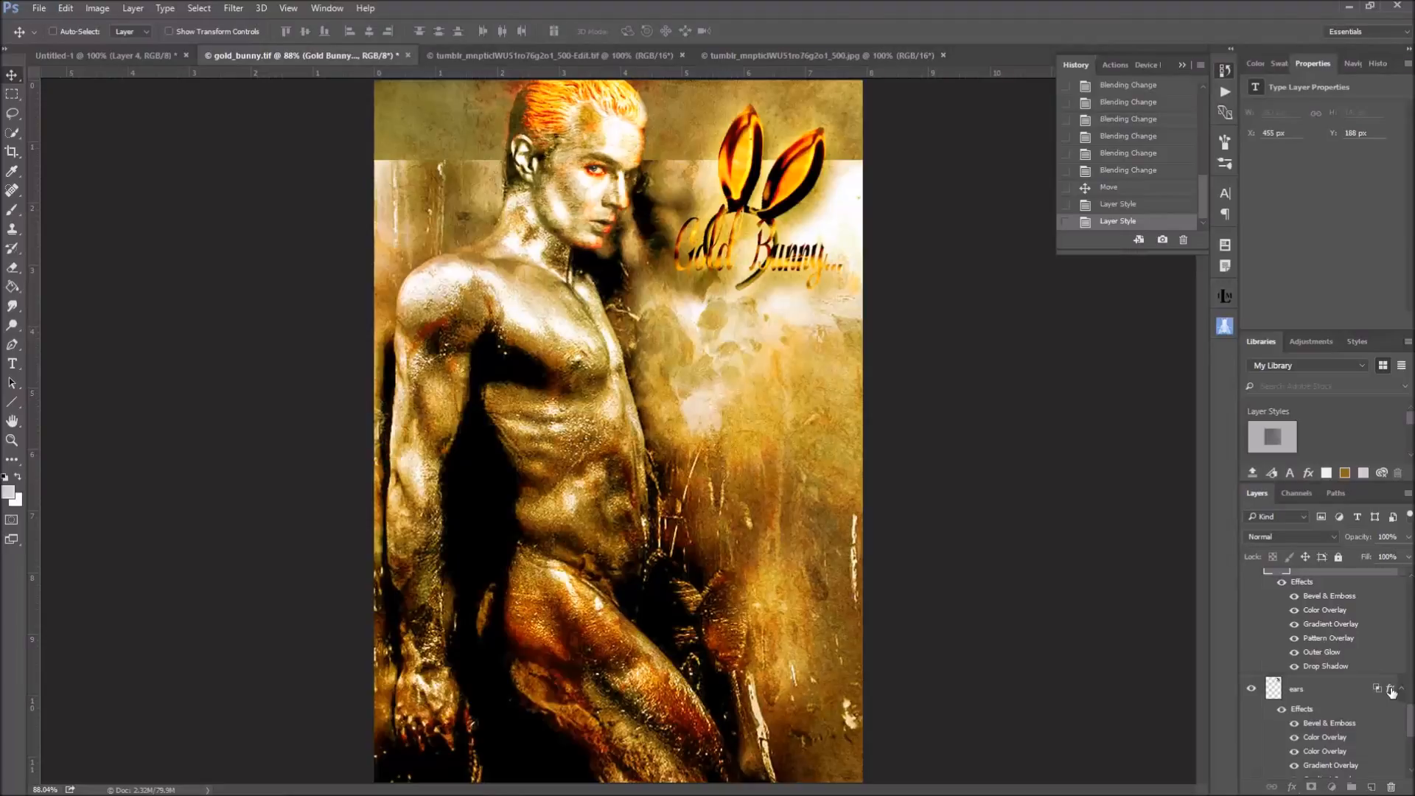
drag(1390, 691, 1398, 577)
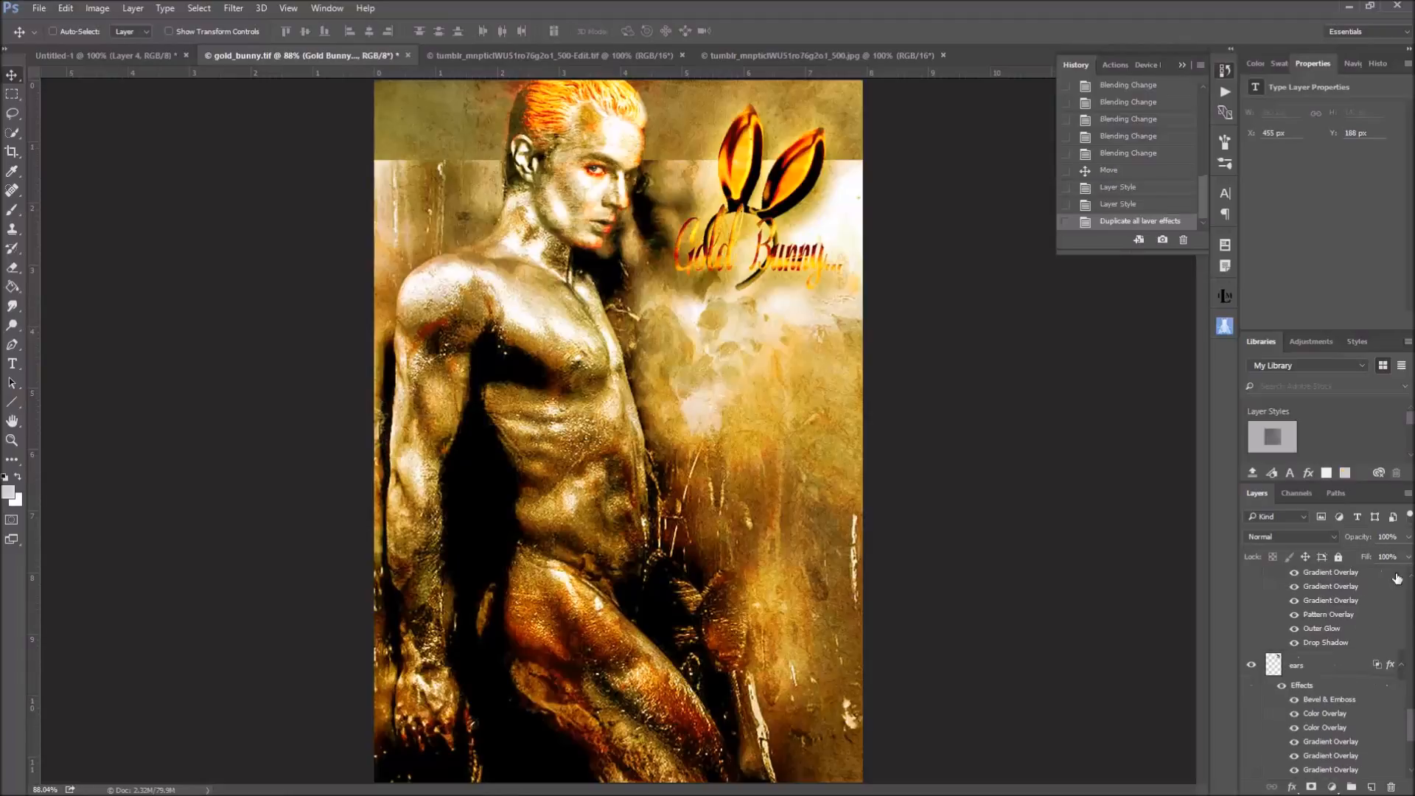
Compare the Gold Bunny text before and after the duplicated layer effects by stepping back one history state and returning
scroll(1393, 665, up, 1)
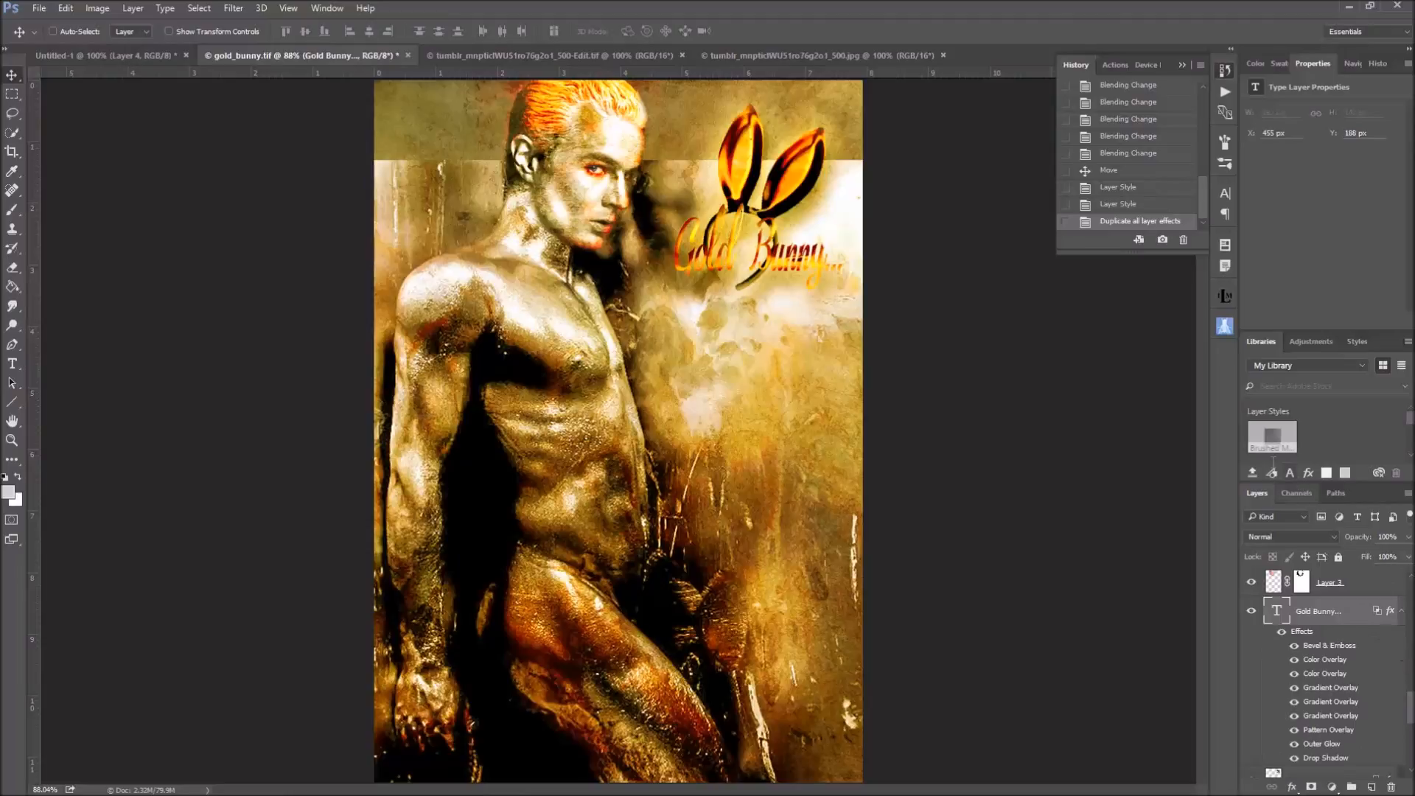
click(1133, 204)
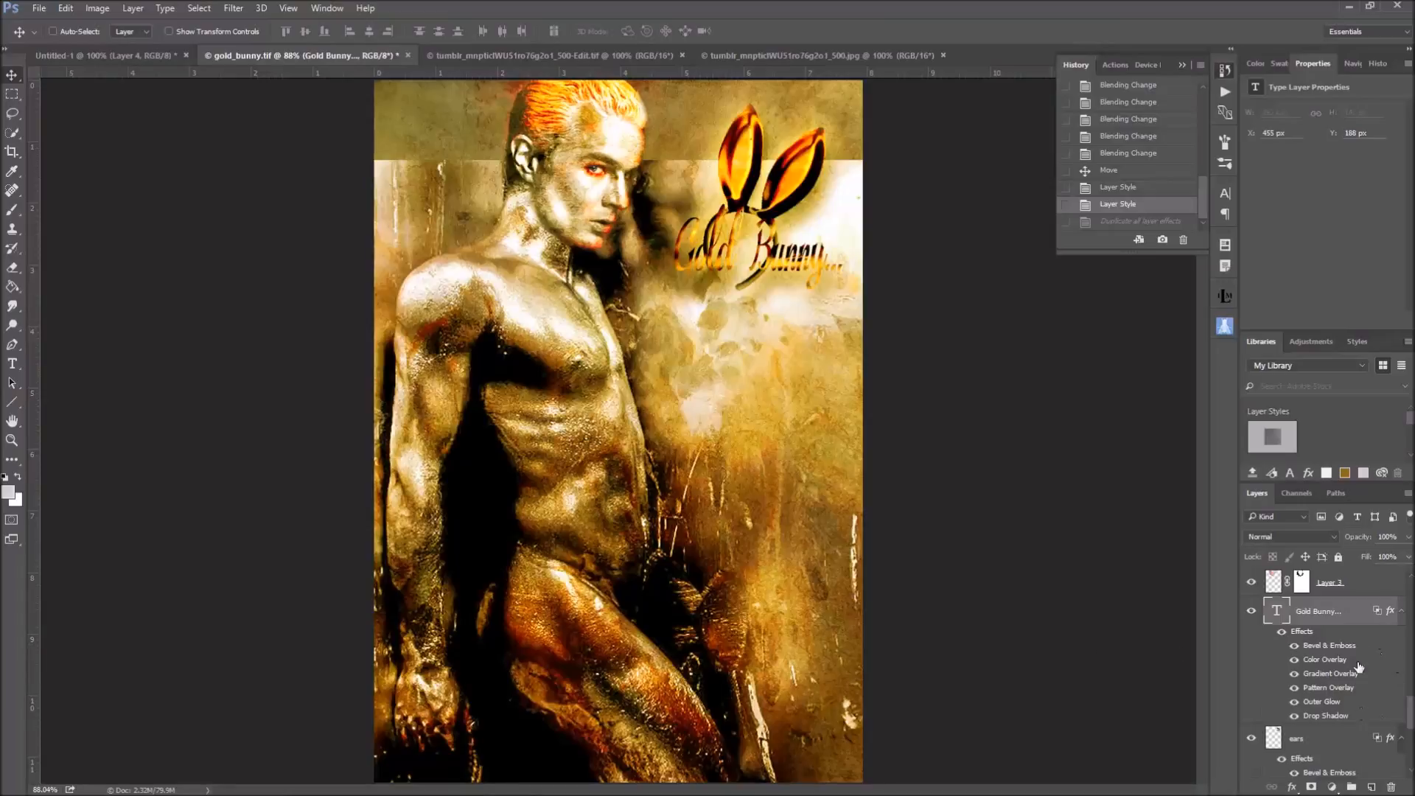
click(1126, 219)
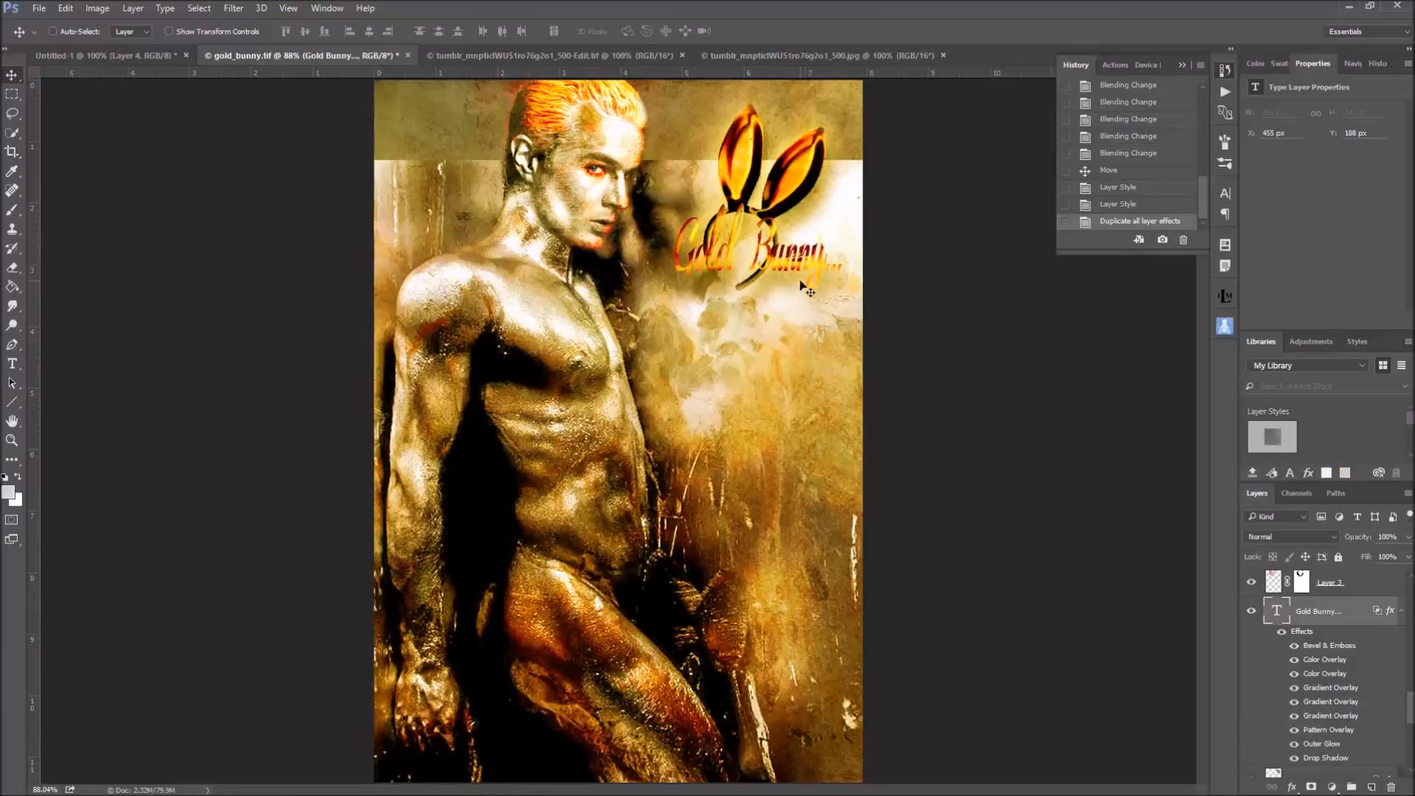
scroll(1358, 694, down, 2)
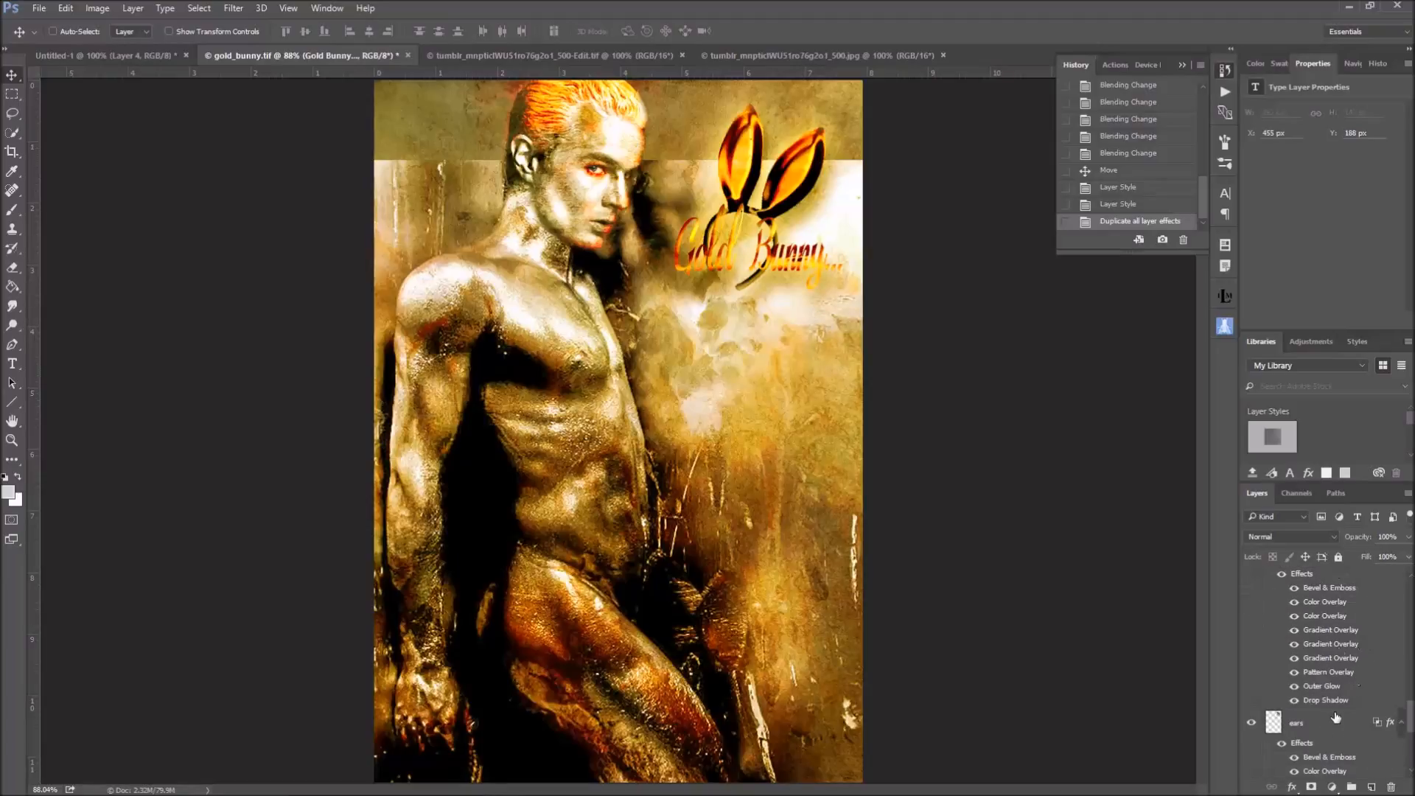
scroll(1378, 693, up, 2)
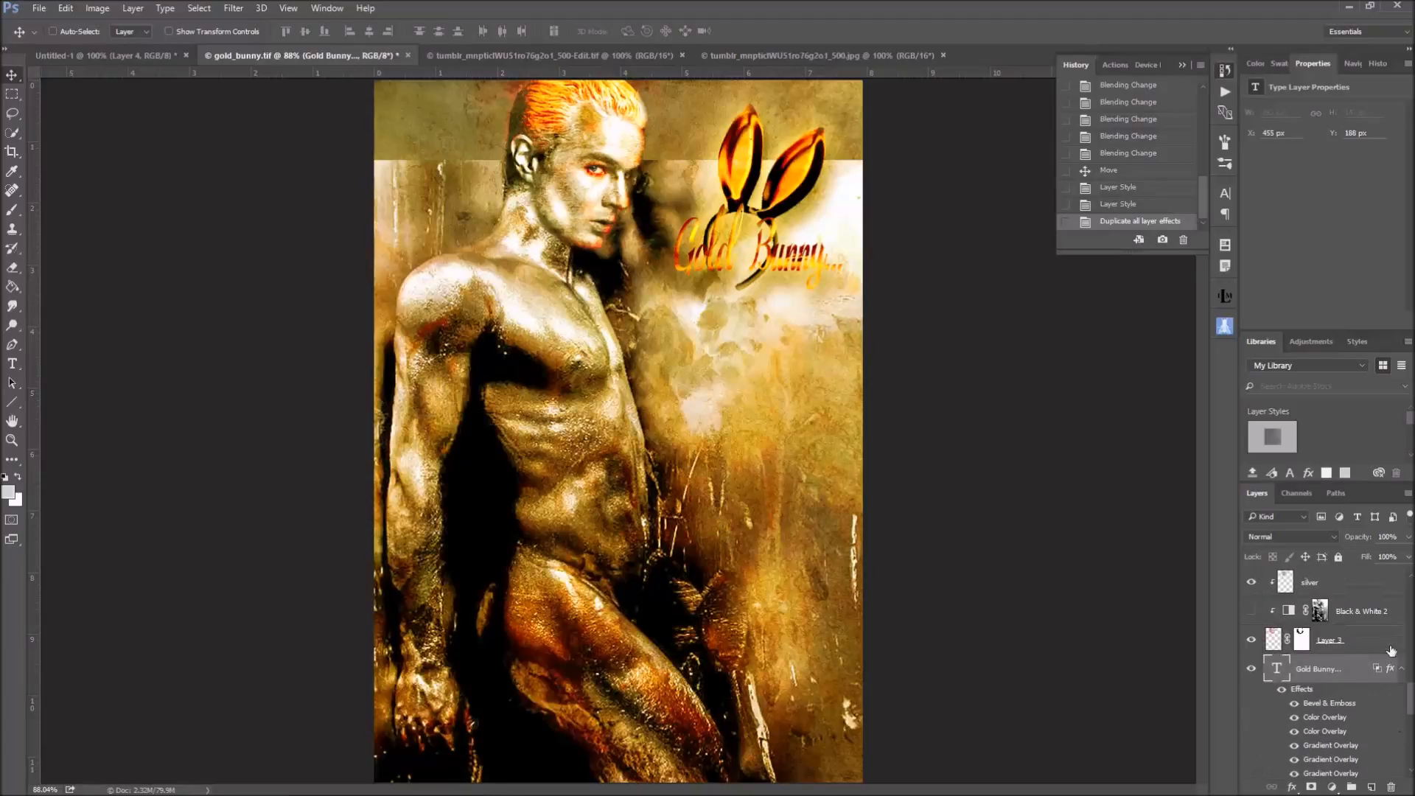
Revert the document to the Move history state preceding the layer style edits, and show the signature layer above Color Lookup 1
click(1154, 177)
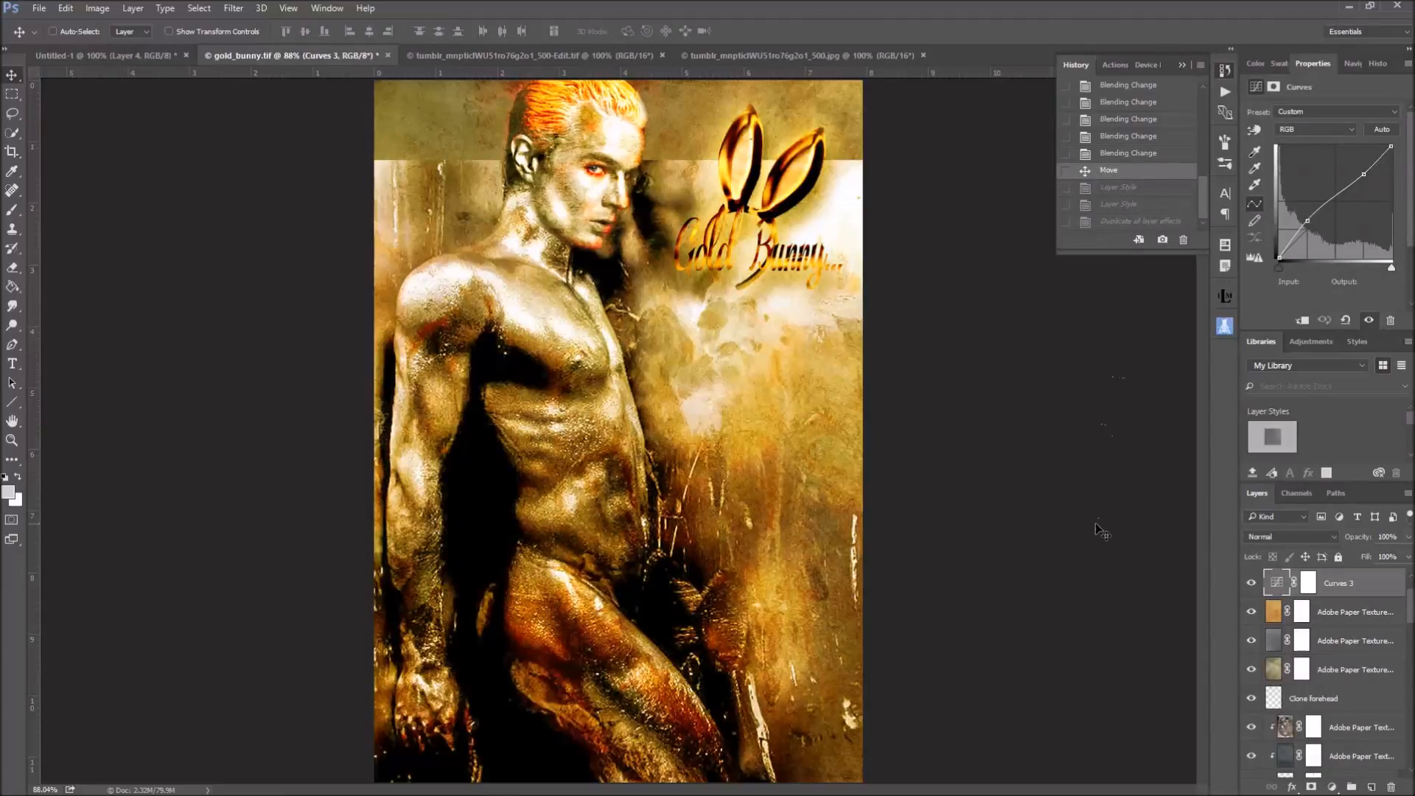
scroll(1378, 589, up, 1)
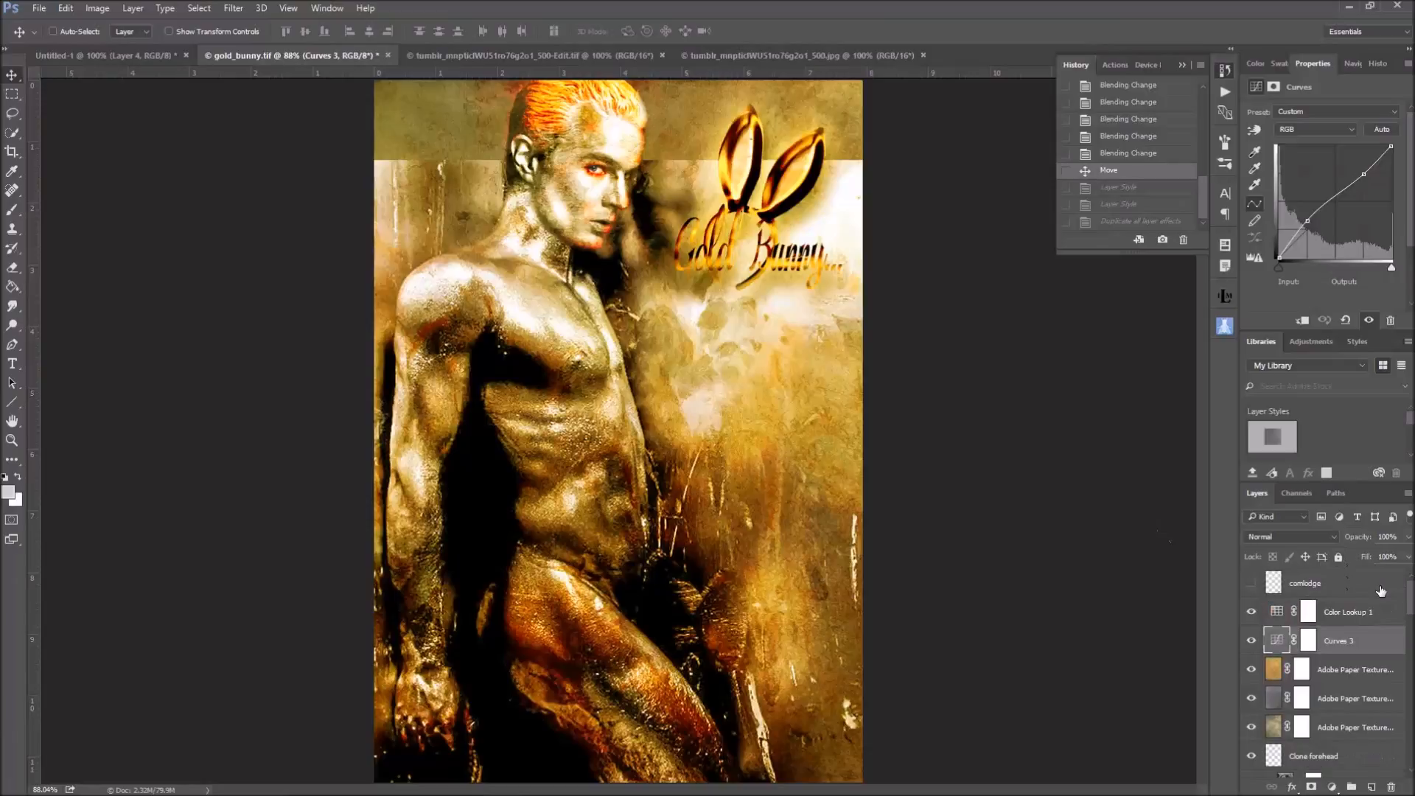
click(1251, 582)
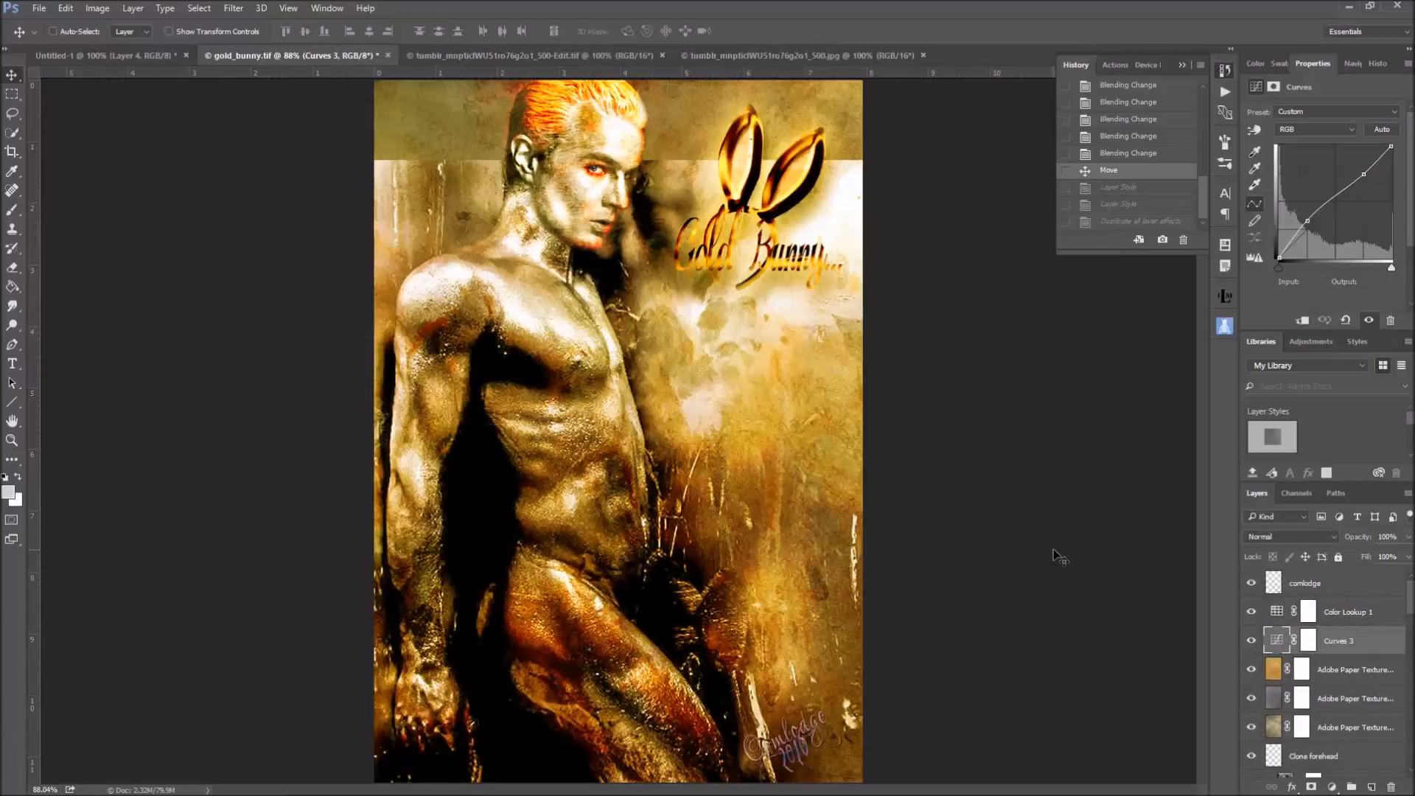
mouse_move(648, 793)
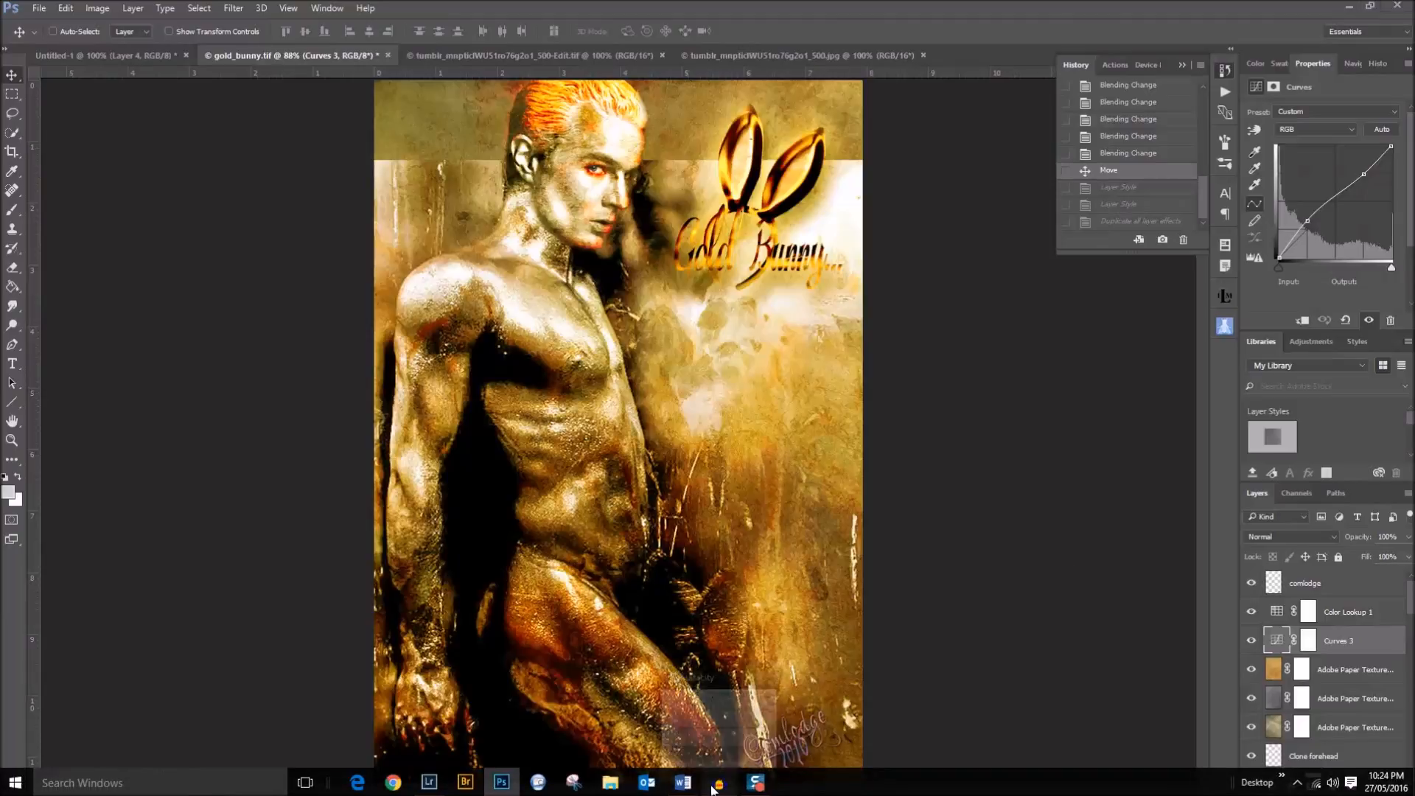